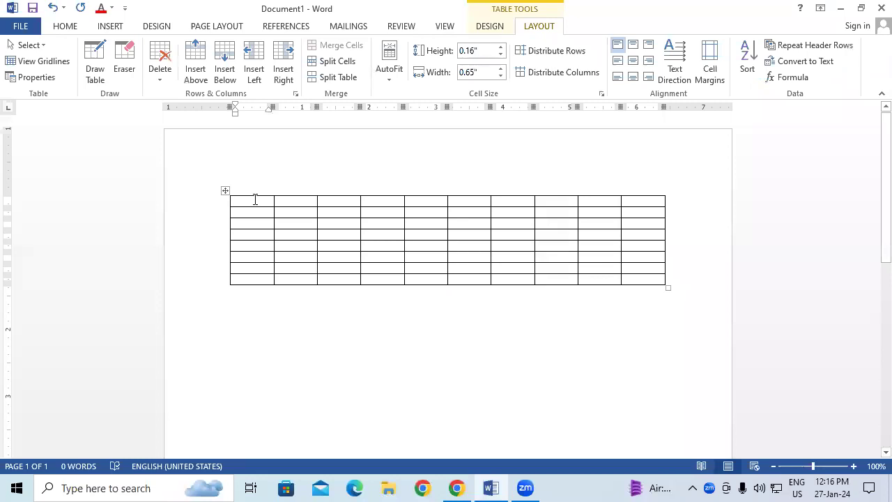
# Step: Select a block of cells, then the entire table from the Layout tab's Select menu
pyautogui.moveTo(255, 200); pyautogui.dragTo(394, 258)
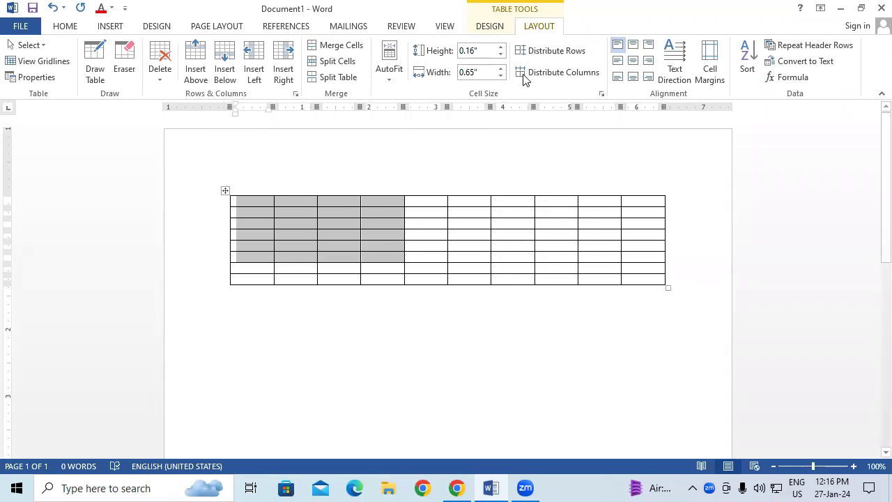
pyautogui.click(110, 28)
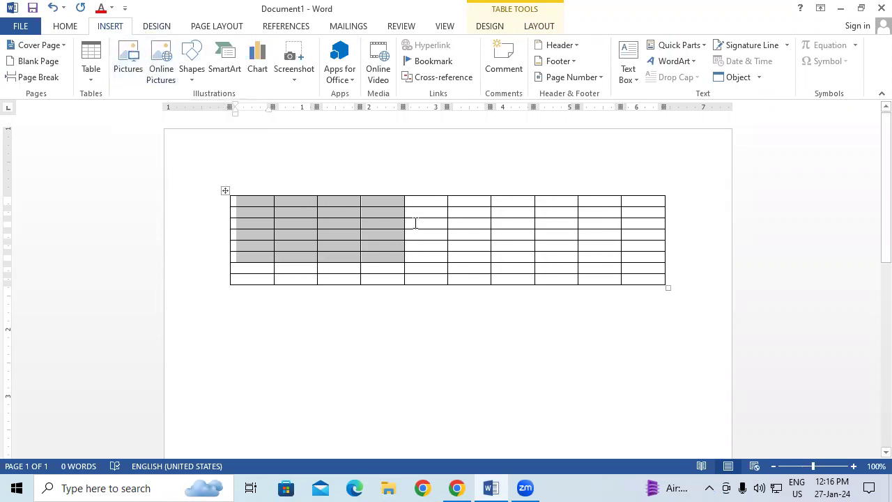
pyautogui.moveTo(413, 215); pyautogui.dragTo(251, 215)
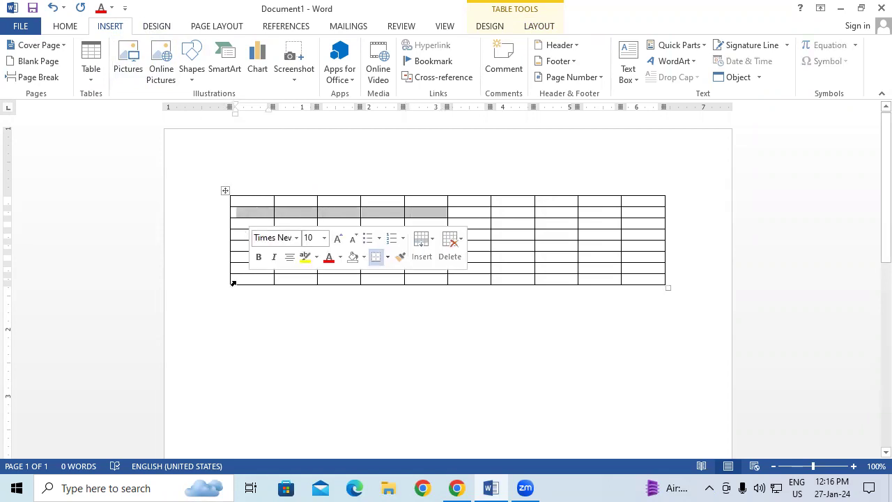
pyautogui.click(239, 257)
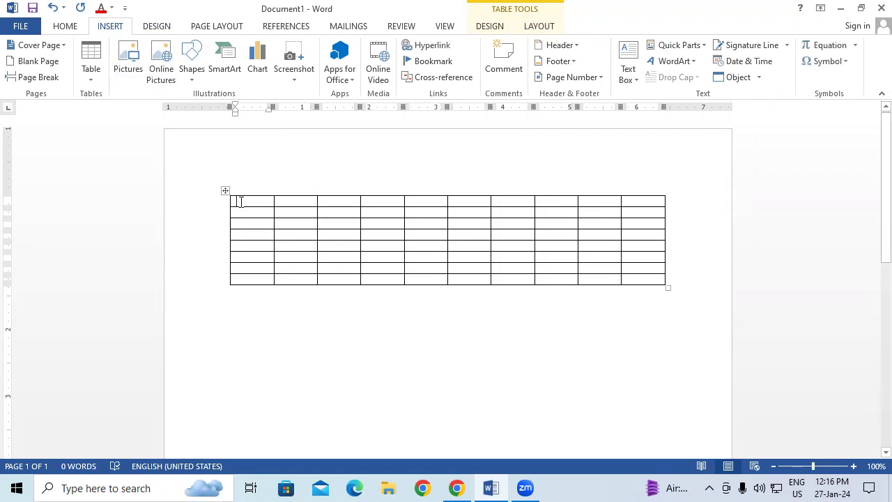
pyautogui.click(529, 33)
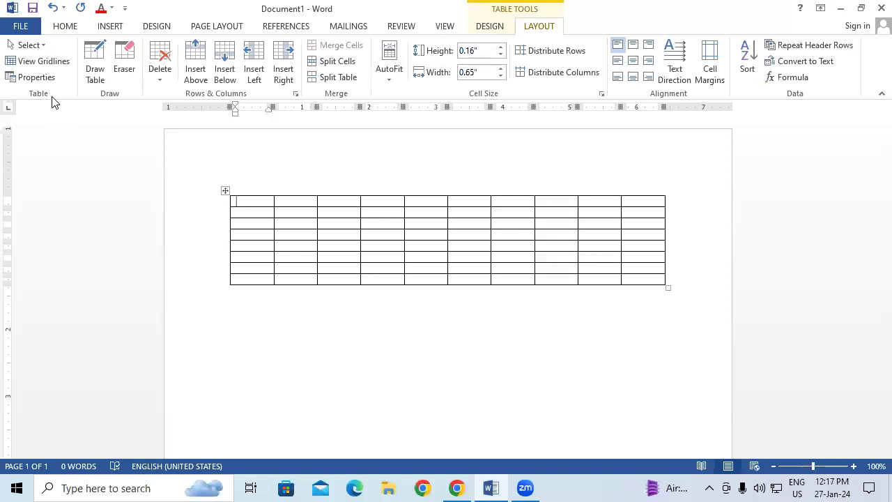
pyautogui.click(43, 50)
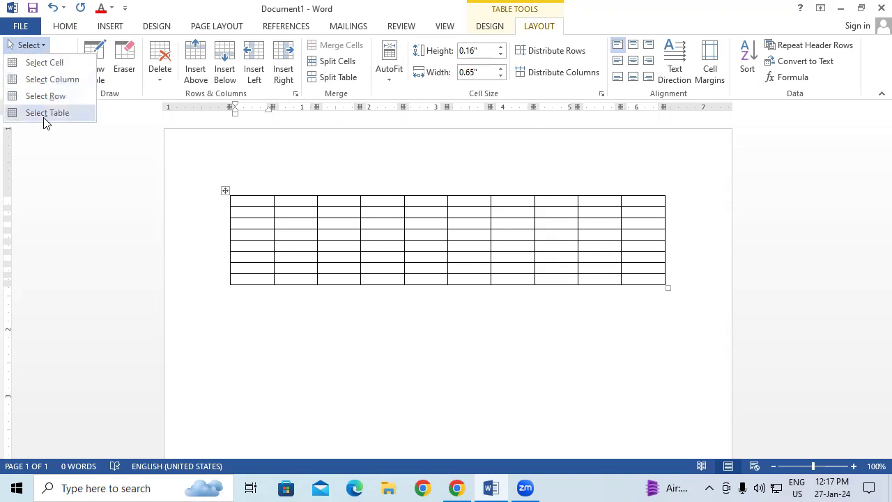
pyautogui.click(46, 113)
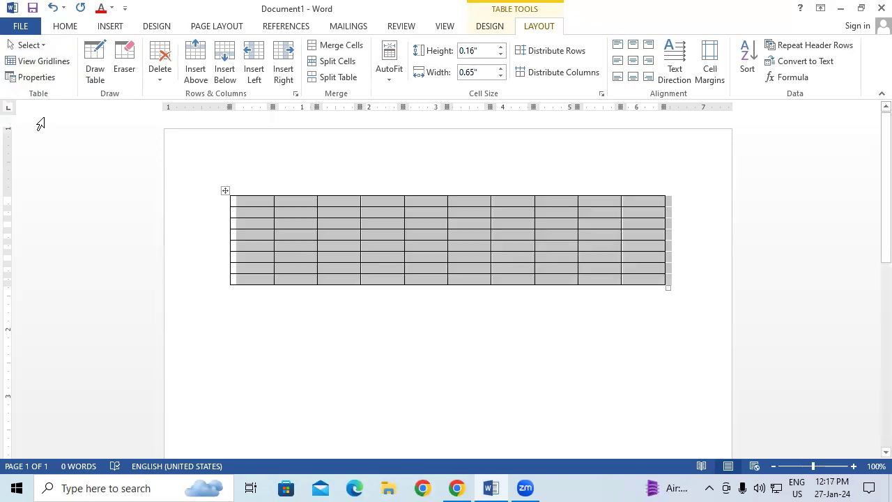
pyautogui.click(239, 206)
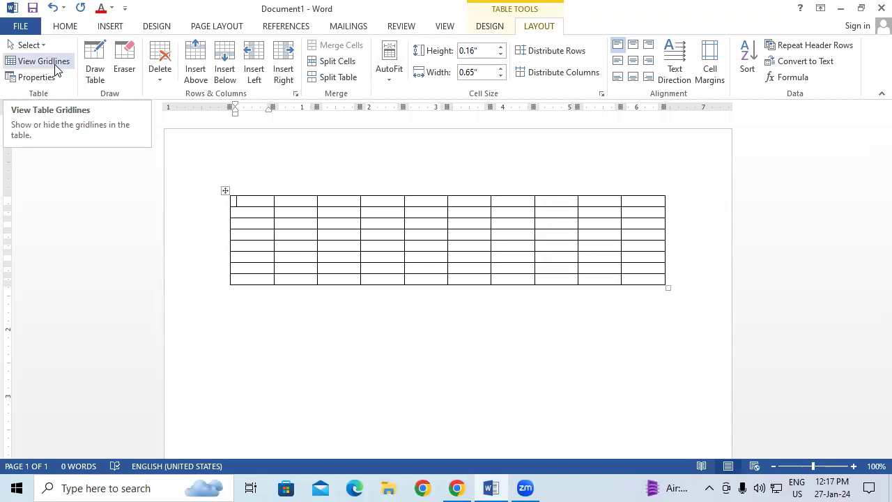
# Step: Remove all borders from the whole table with No Border
pyautogui.click(224, 190)
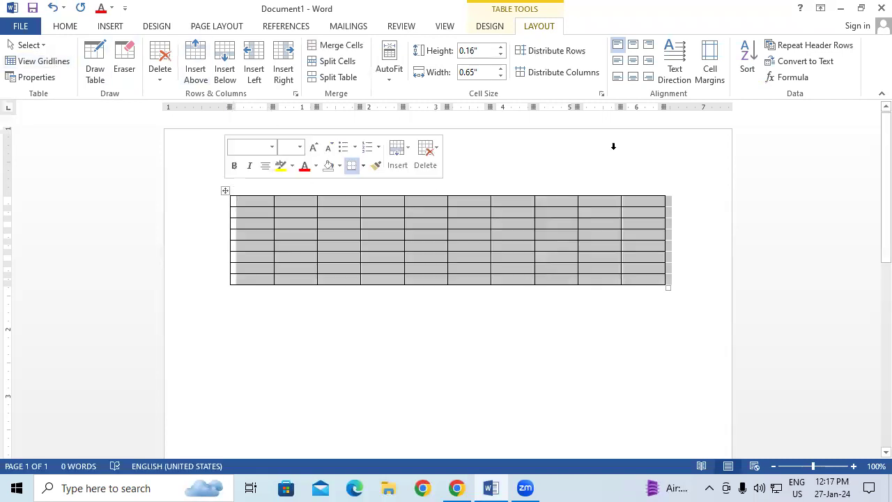
pyautogui.click(503, 26)
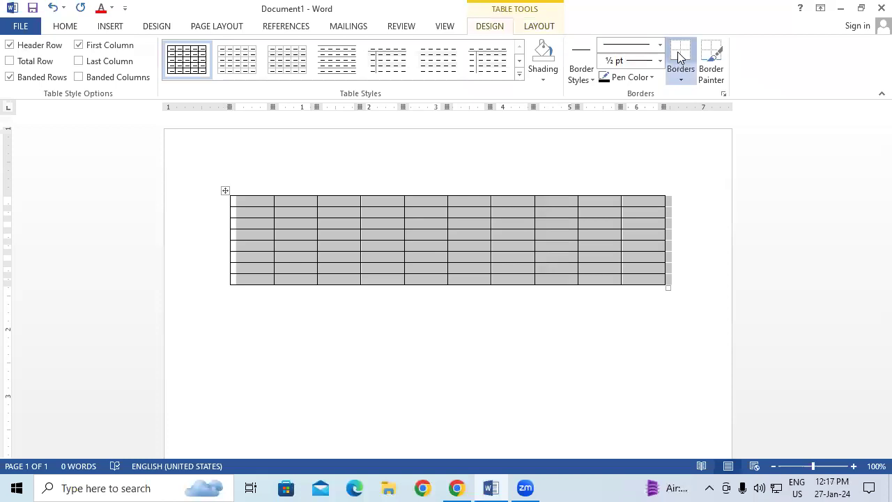
pyautogui.click(681, 70)
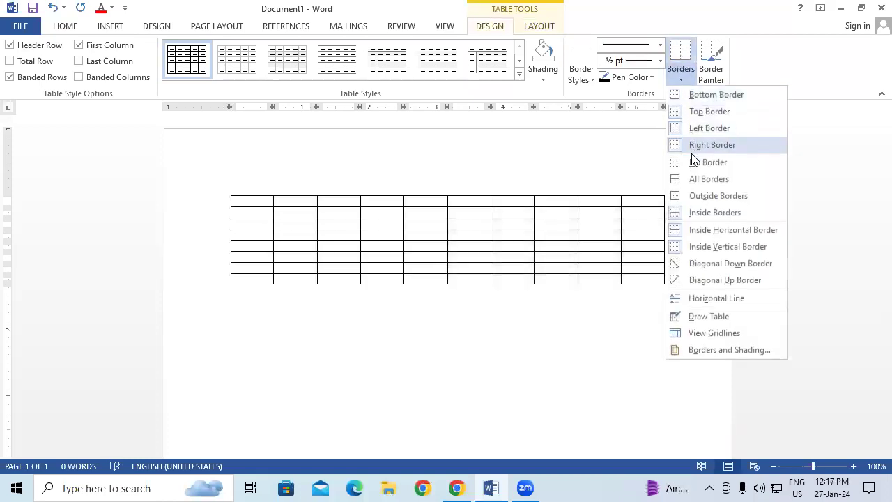
pyautogui.click(695, 162)
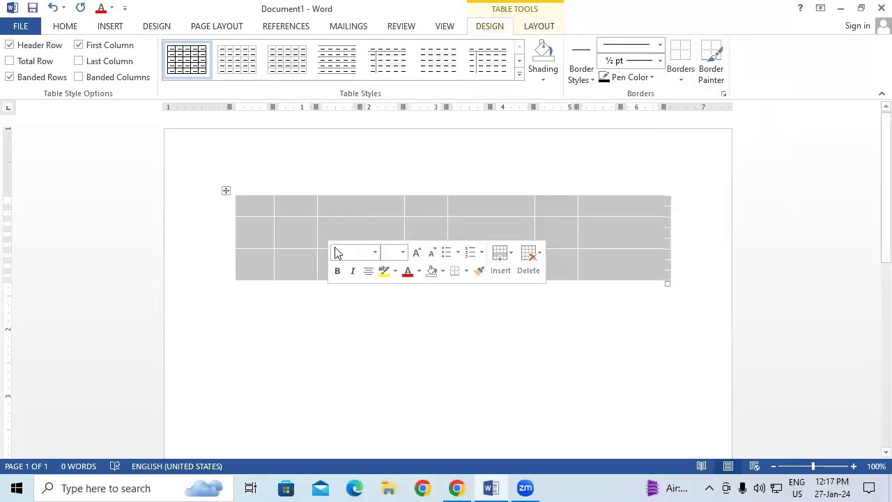
pyautogui.click(355, 374)
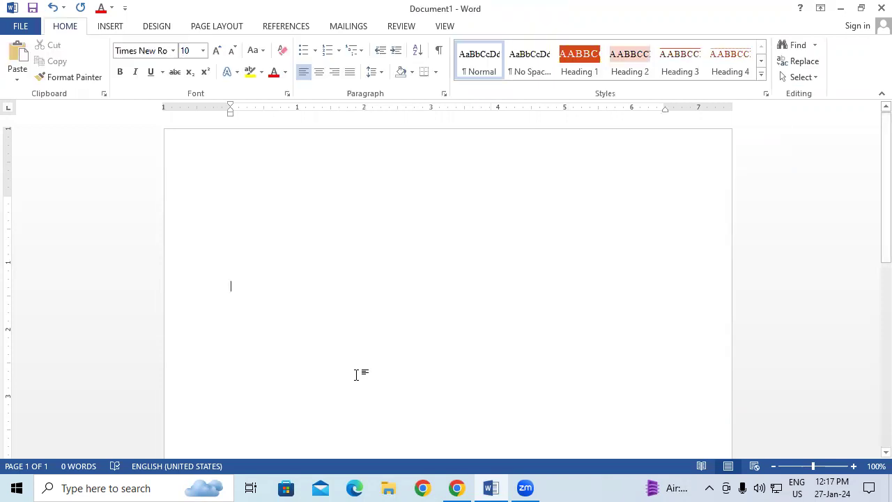
# Step: Turn on View Gridlines so the borderless table shows dashed gridlines
pyautogui.click(430, 204)
pyautogui.click(538, 26)
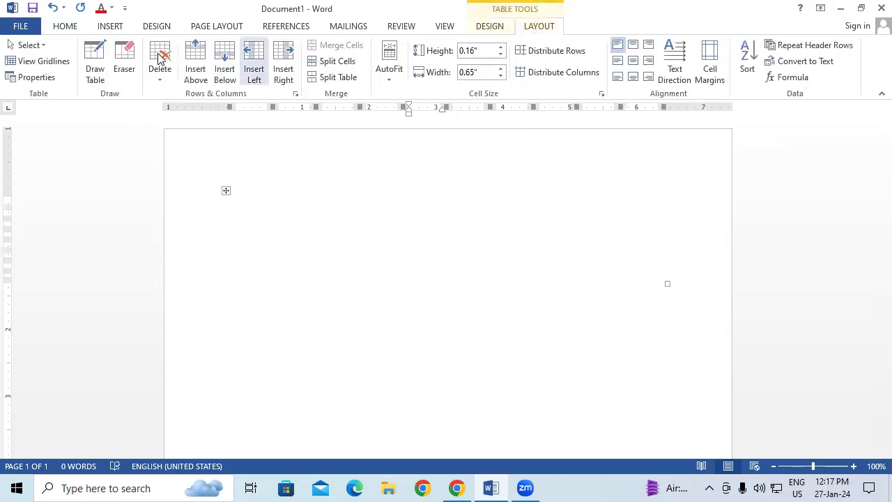
pyautogui.click(54, 67)
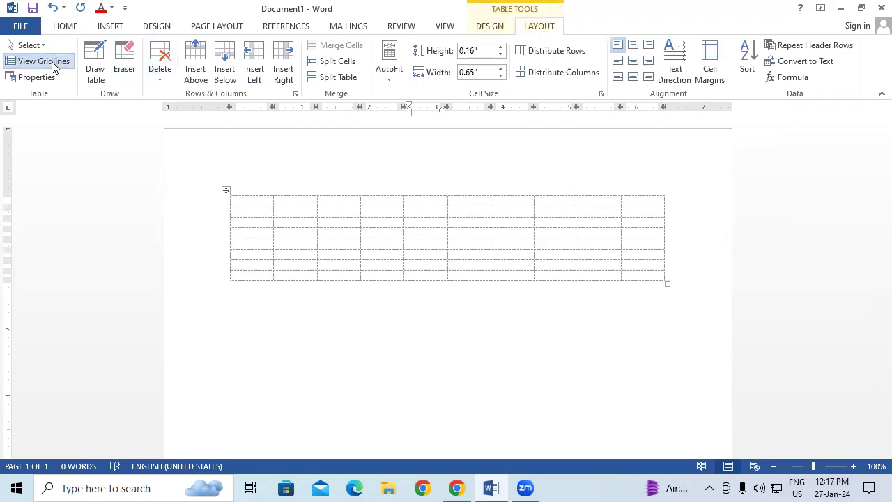
pyautogui.click(53, 64)
pyautogui.click(53, 64)
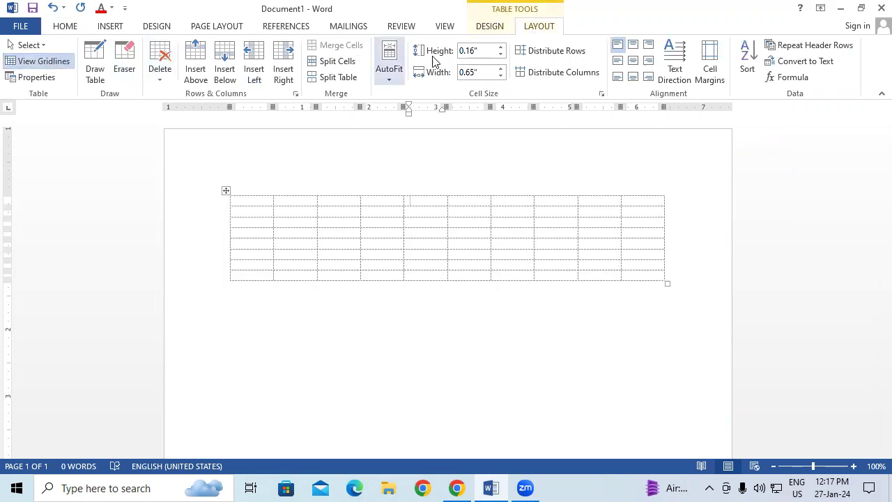
# Step: Apply All Borders so every cell of the table is outlined
pyautogui.click(477, 31)
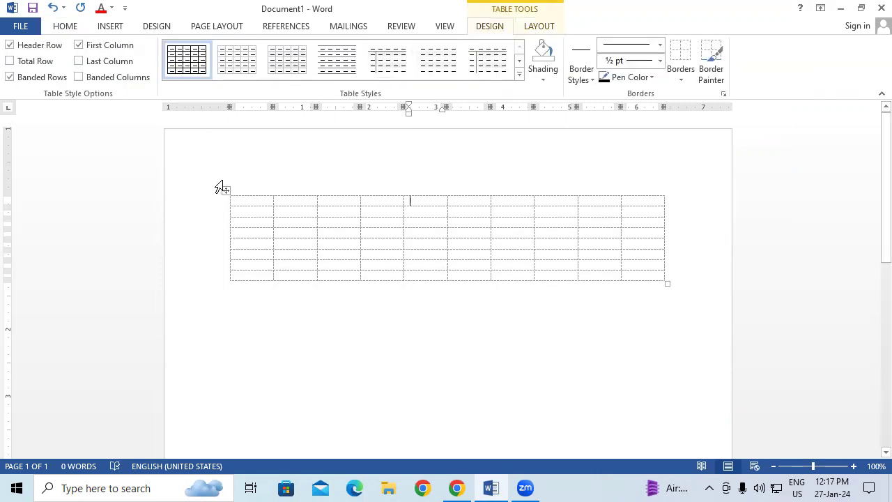
pyautogui.click(223, 190)
pyautogui.click(681, 78)
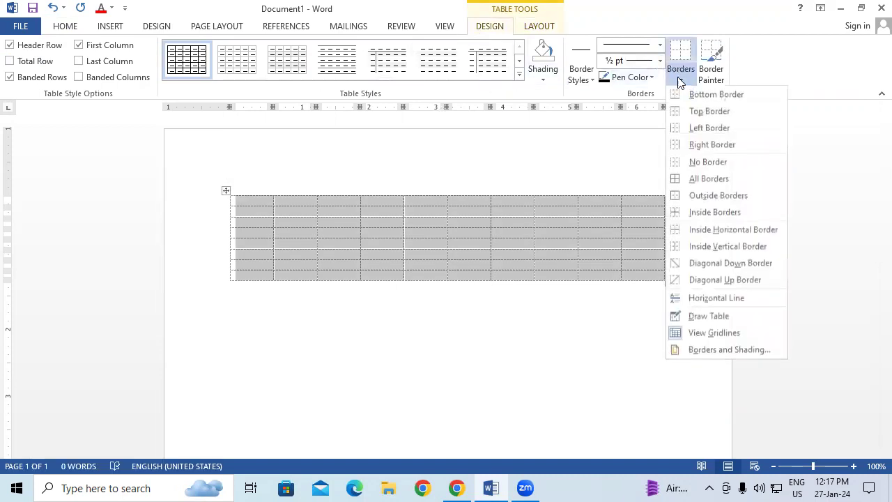
pyautogui.click(681, 179)
pyautogui.click(497, 223)
pyautogui.click(541, 26)
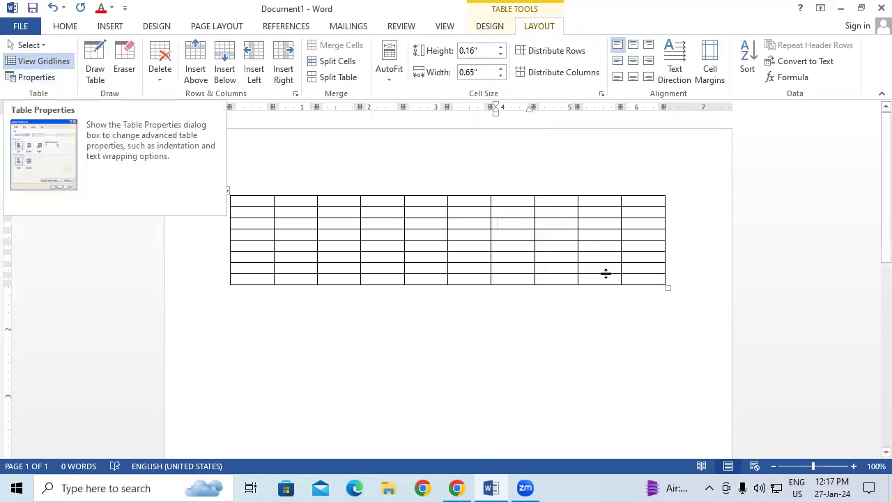
# Step: Drag the table's corner left for narrow 0.3" columns, then set Center alignment in Table Properties
pyautogui.moveTo(667, 287); pyautogui.dragTo(434, 294)
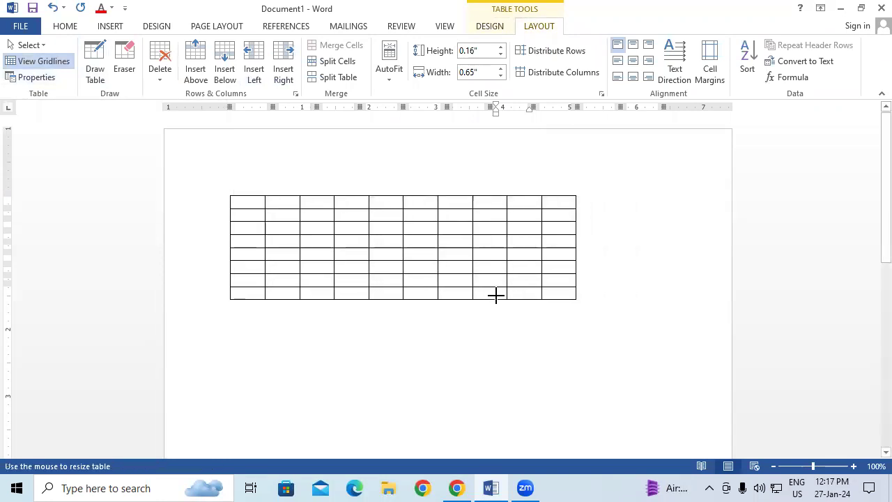
pyautogui.click(38, 77)
pyautogui.click(413, 166)
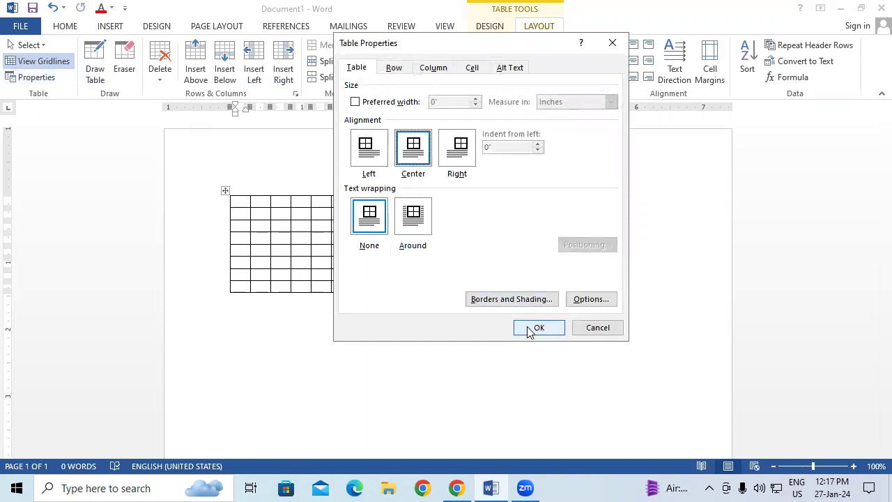
pyautogui.click(537, 327)
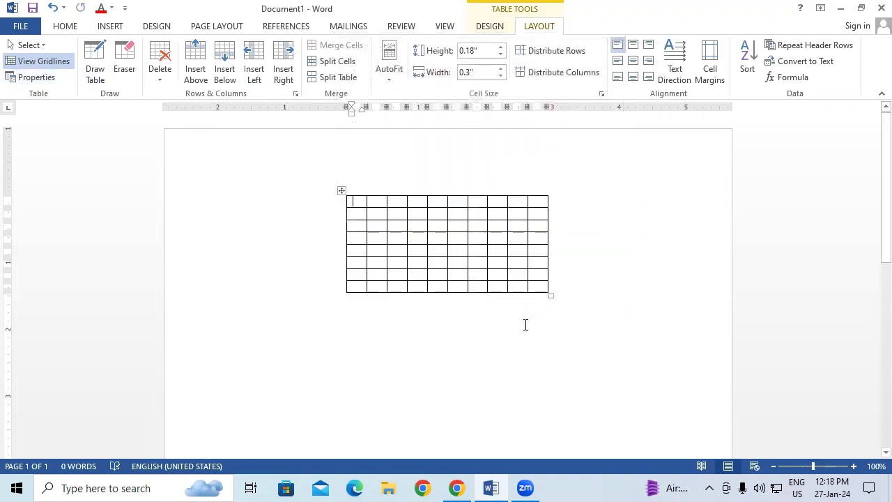
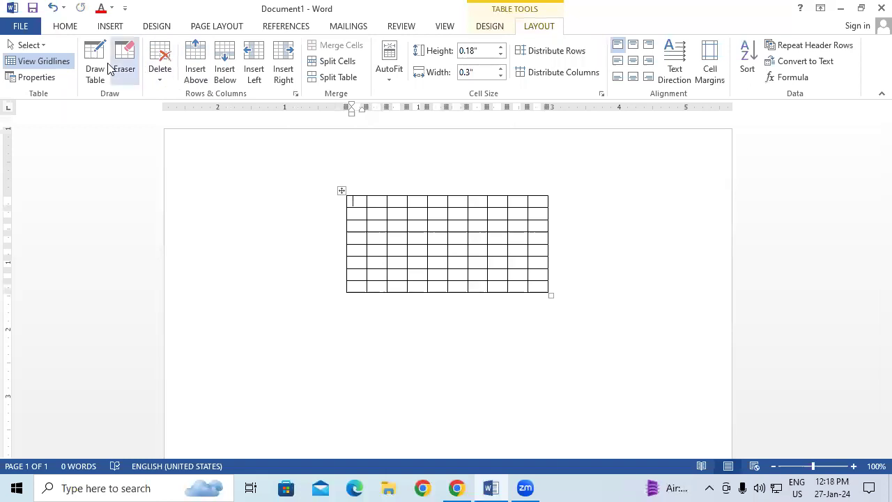
# Step: Hand-draw three extra column lines and one horizontal row line across the table
pyautogui.click(95, 70)
pyautogui.moveTo(461, 198); pyautogui.dragTo(462, 291)
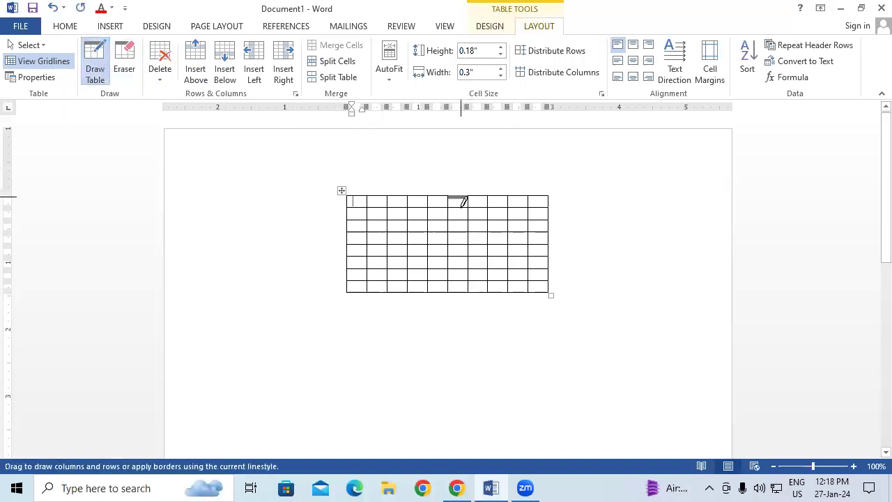
pyautogui.moveTo(481, 196); pyautogui.dragTo(481, 289)
pyautogui.moveTo(506, 198); pyautogui.dragTo(503, 280)
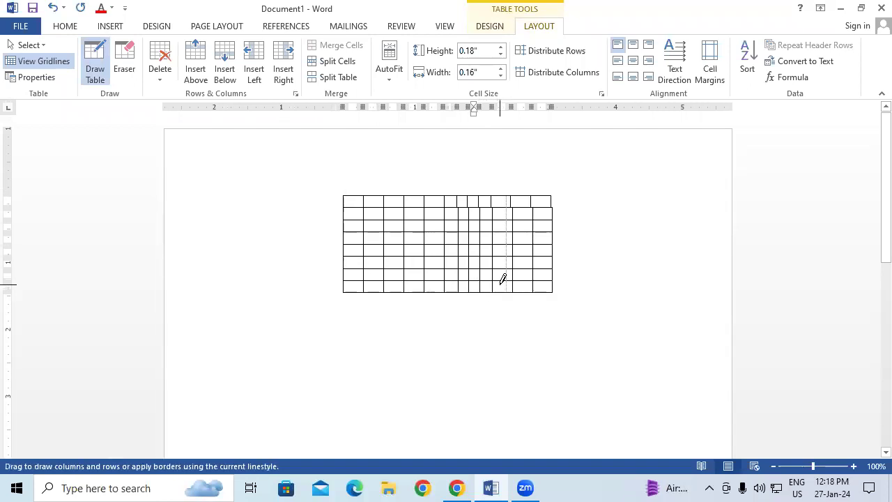
pyautogui.moveTo(331, 225); pyautogui.dragTo(560, 228)
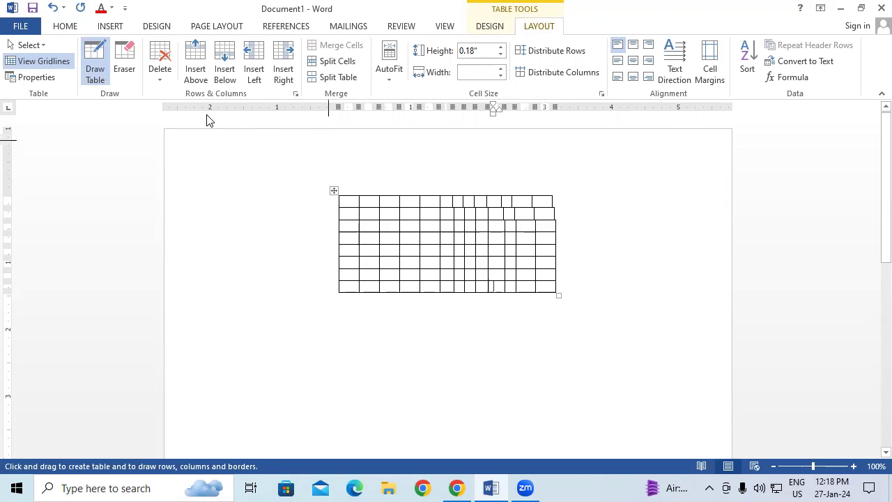
# Step: Erase the partitions along the table's top rows, leaving a three-row table
pyautogui.click(125, 61)
pyautogui.moveTo(425, 198); pyautogui.dragTo(612, 234)
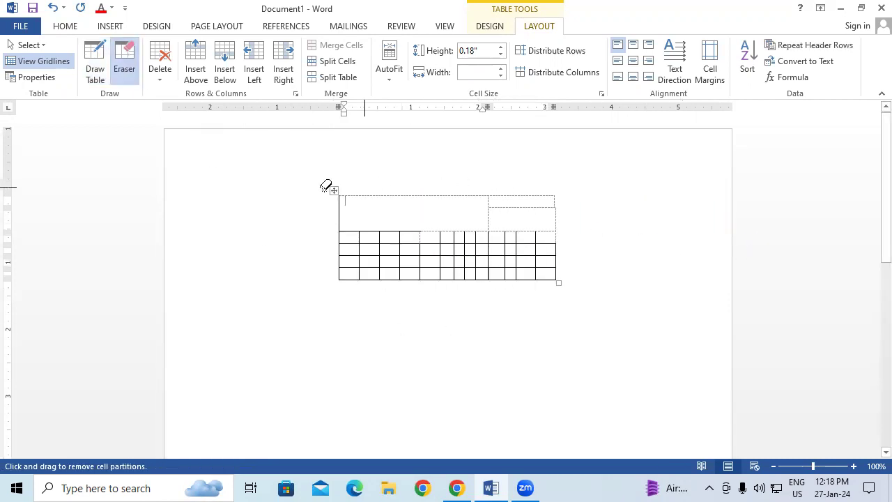
pyautogui.moveTo(319, 190); pyautogui.dragTo(819, 232)
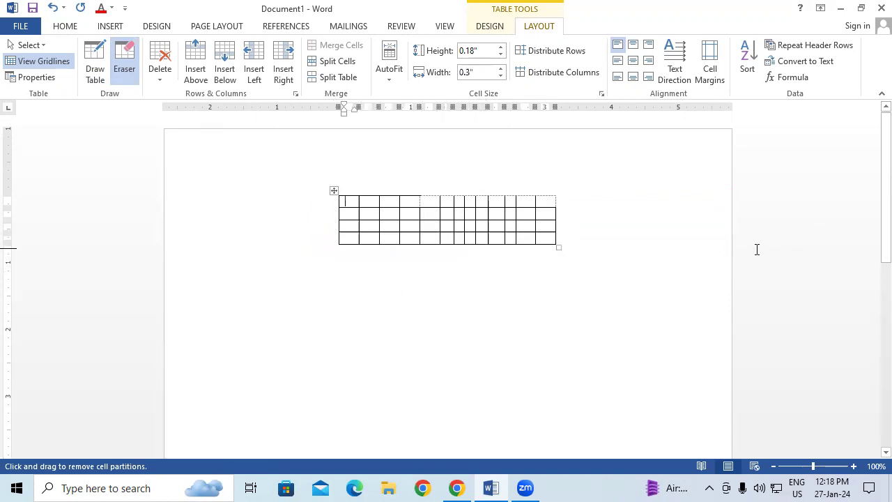
pyautogui.moveTo(346, 181); pyautogui.dragTo(620, 197)
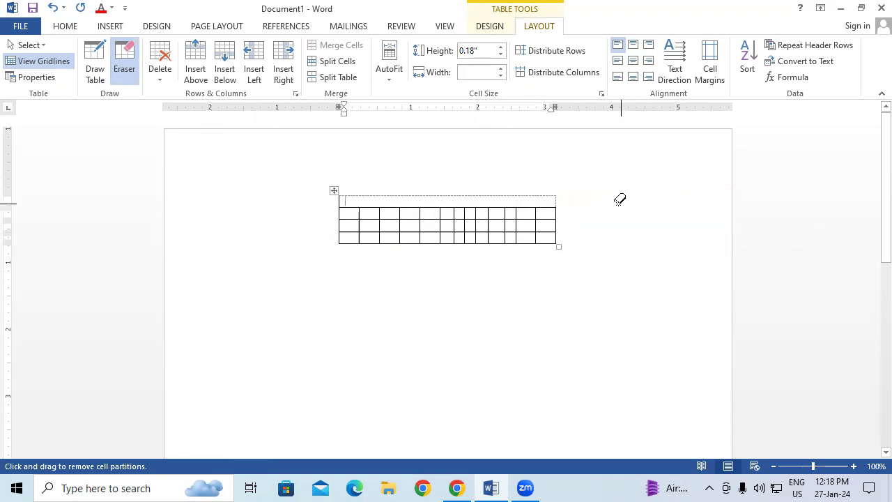
pyautogui.moveTo(309, 178); pyautogui.dragTo(409, 192)
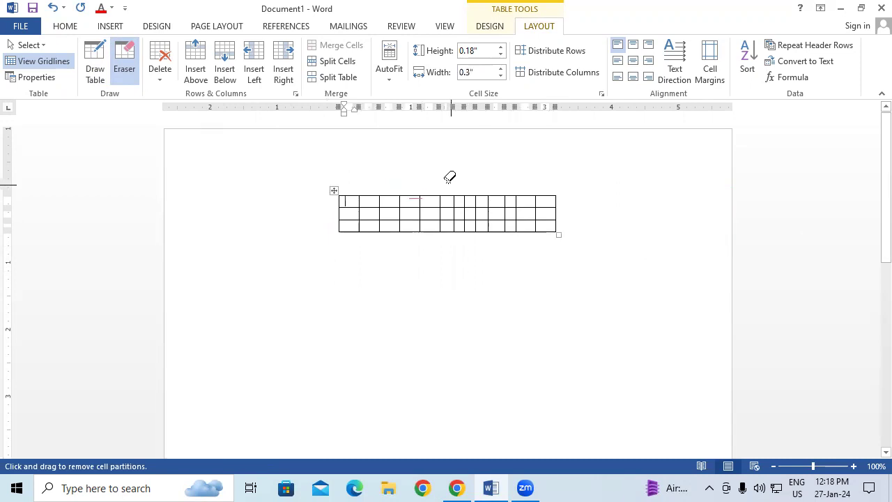
pyautogui.click(160, 78)
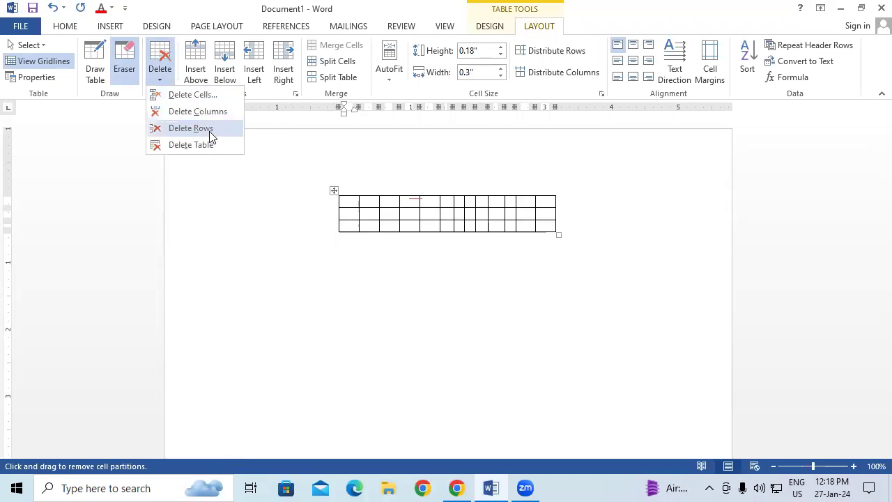
# Step: Delete the drawn table and insert a new 9-column by 7-row table
pyautogui.click(199, 147)
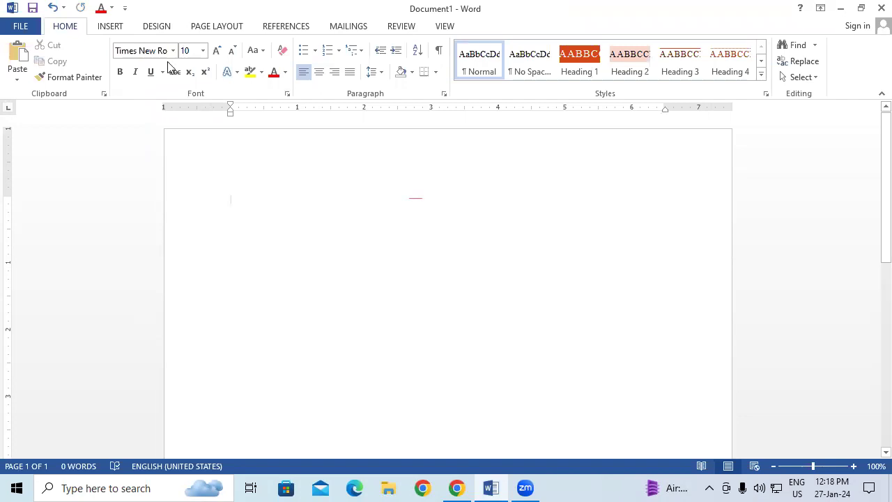
pyautogui.click(110, 26)
pyautogui.click(91, 60)
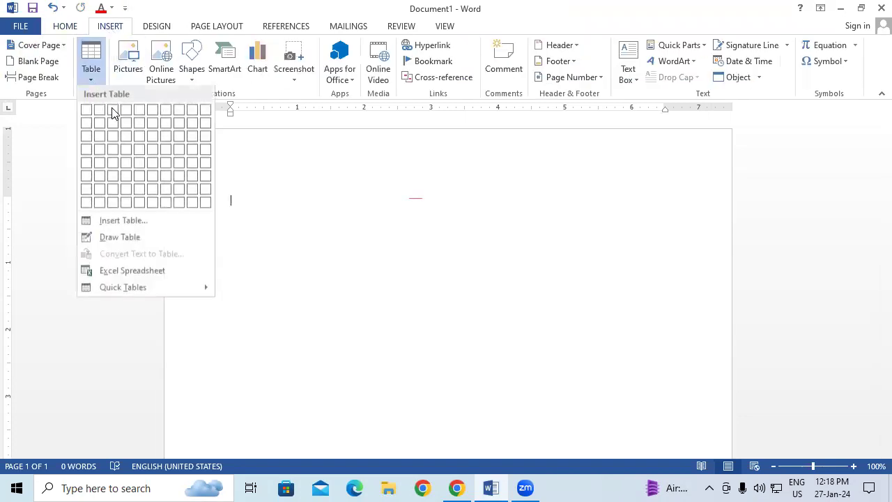
pyautogui.click(192, 189)
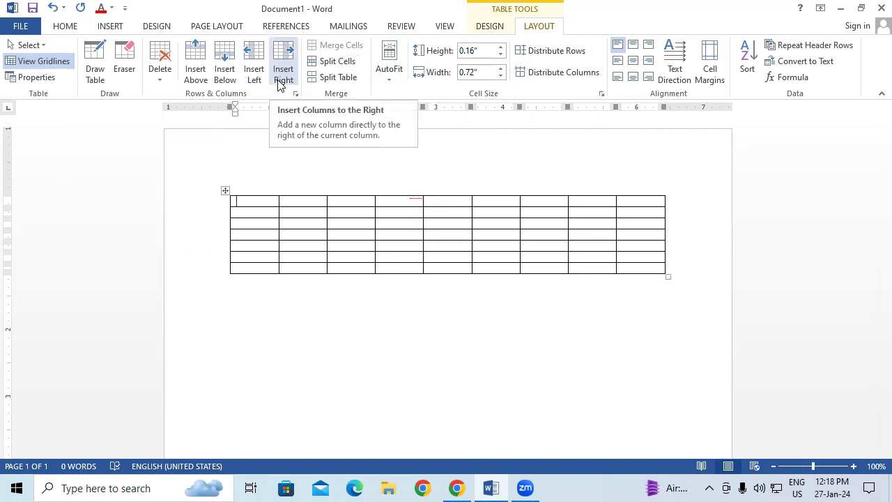
pyautogui.click(262, 199)
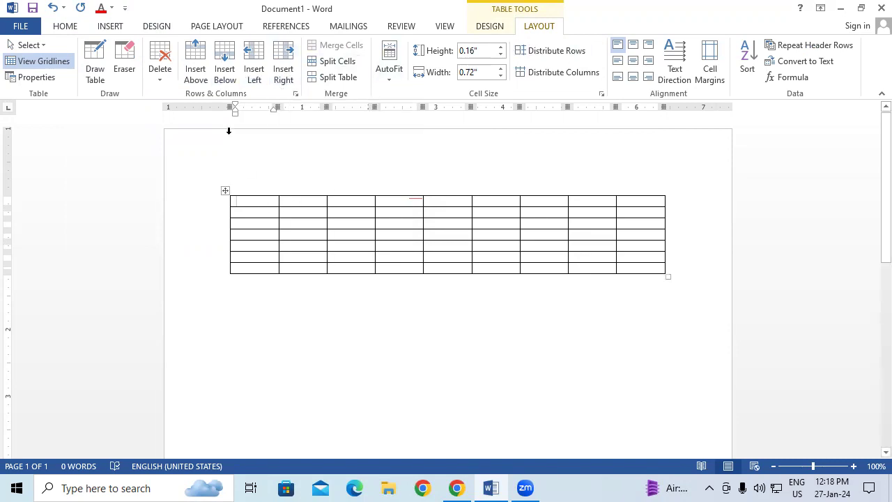
pyautogui.moveTo(258, 221); pyautogui.dragTo(251, 248)
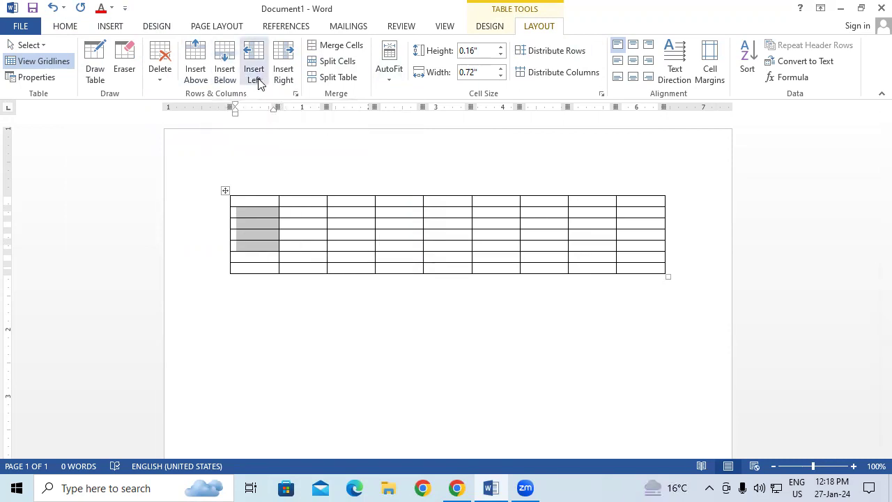
# Step: Merge rows 1–2 across columns 2–8 into one wide cell
pyautogui.click(358, 235)
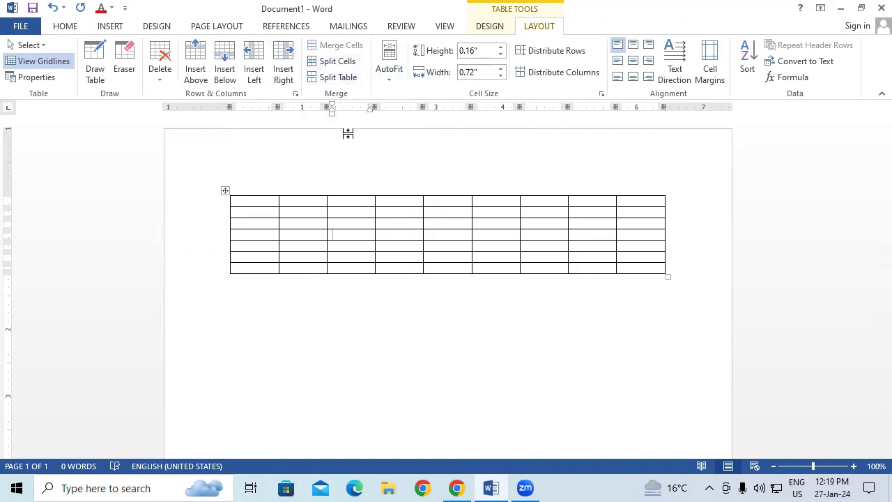
pyautogui.moveTo(322, 204); pyautogui.dragTo(583, 210)
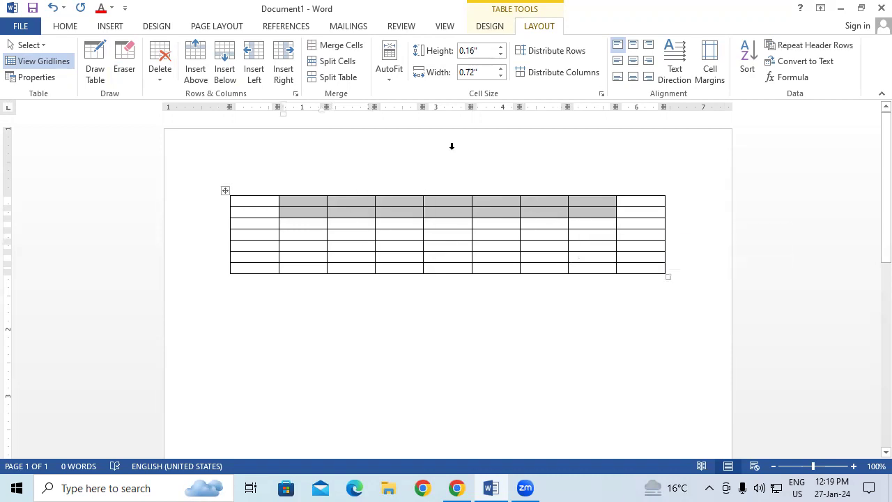
pyautogui.click(337, 48)
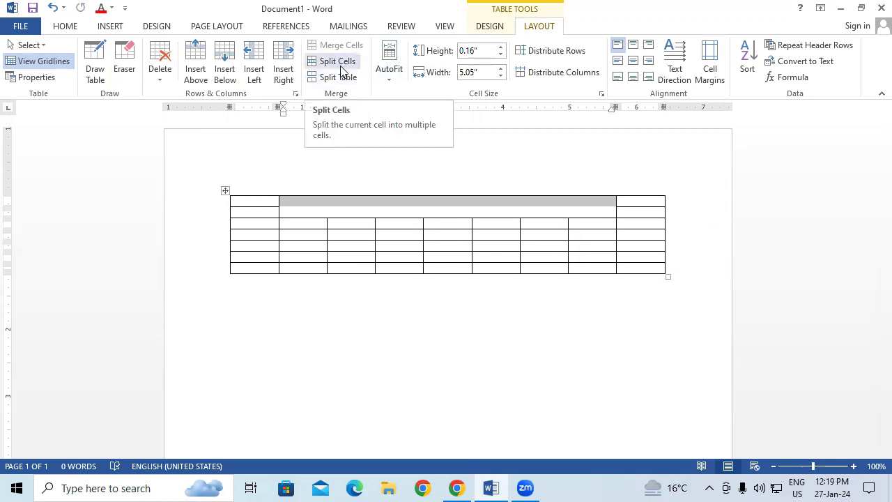
# Step: Split a column-3 cell into 2 columns and 1 row
pyautogui.click(334, 223)
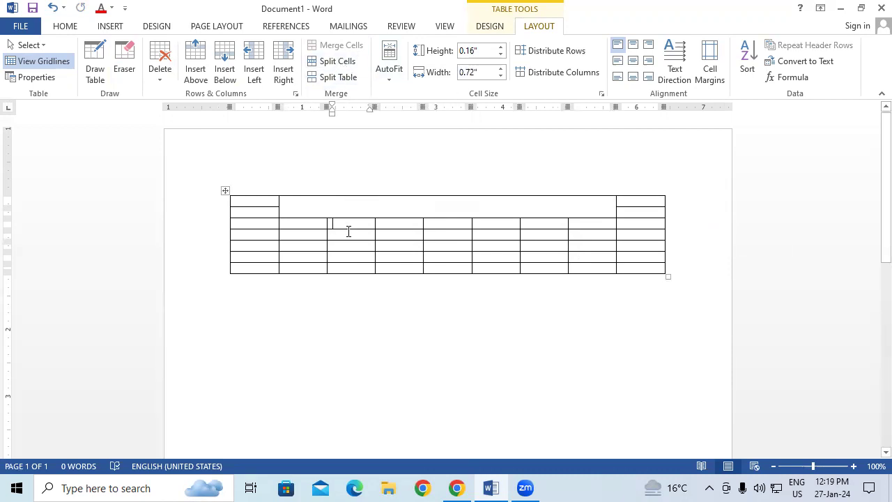
pyautogui.click(333, 61)
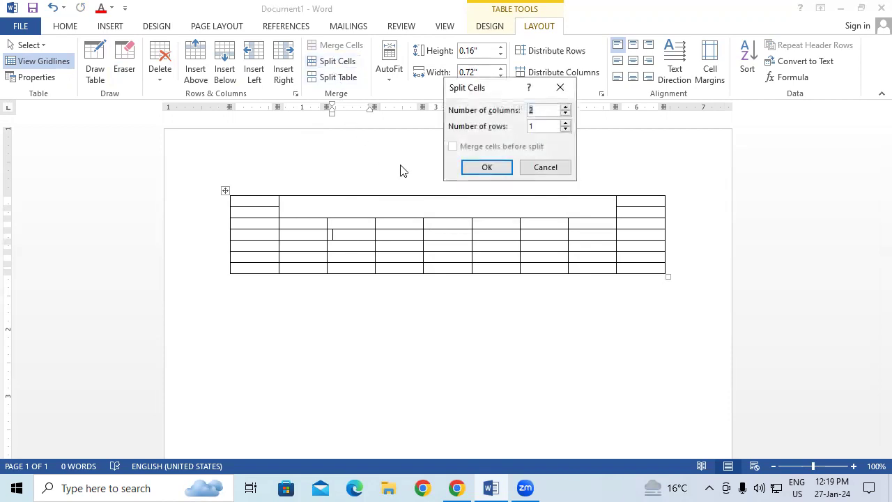
pyautogui.click(487, 167)
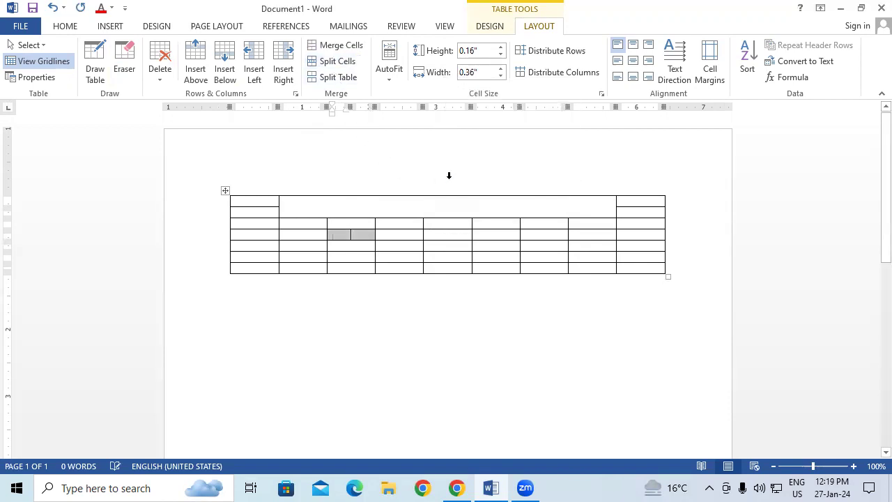
pyautogui.click(361, 234)
pyautogui.moveTo(362, 235); pyautogui.dragTo(340, 234)
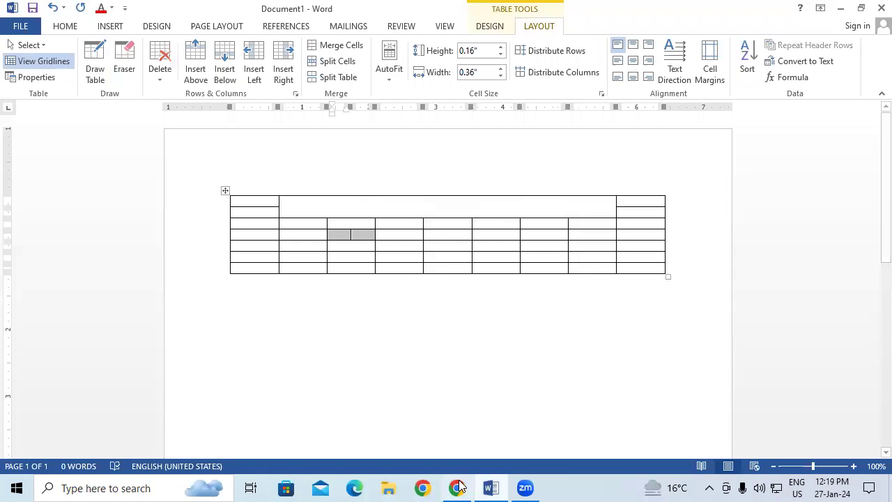
pyautogui.click(700, 237)
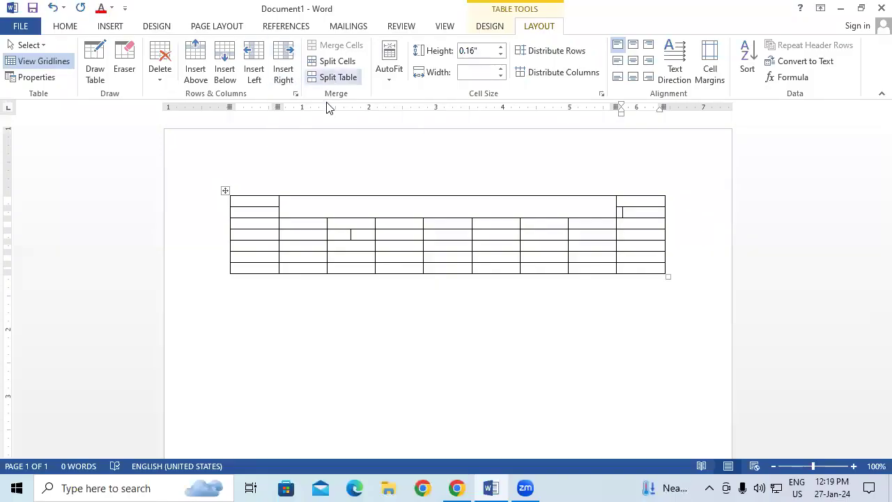
# Step: Split the table into two tables above row 4
pyautogui.click(270, 233)
pyautogui.click(340, 77)
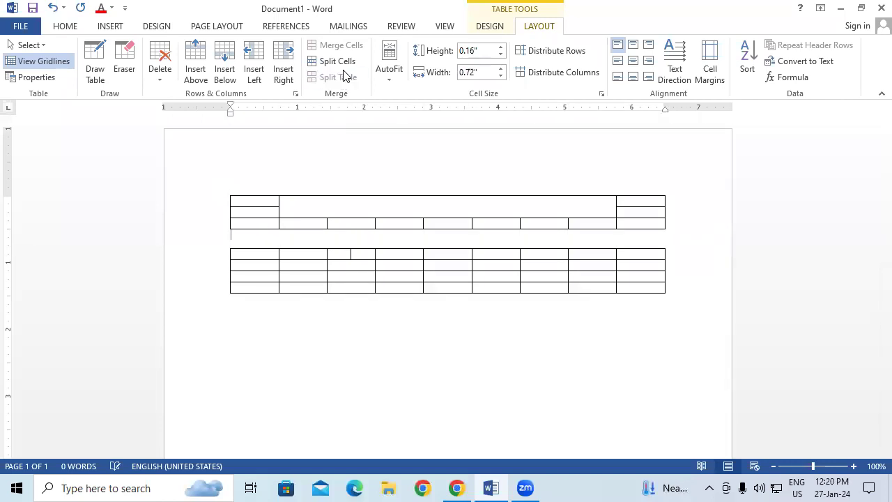
pyautogui.moveTo(231, 255); pyautogui.dragTo(242, 291)
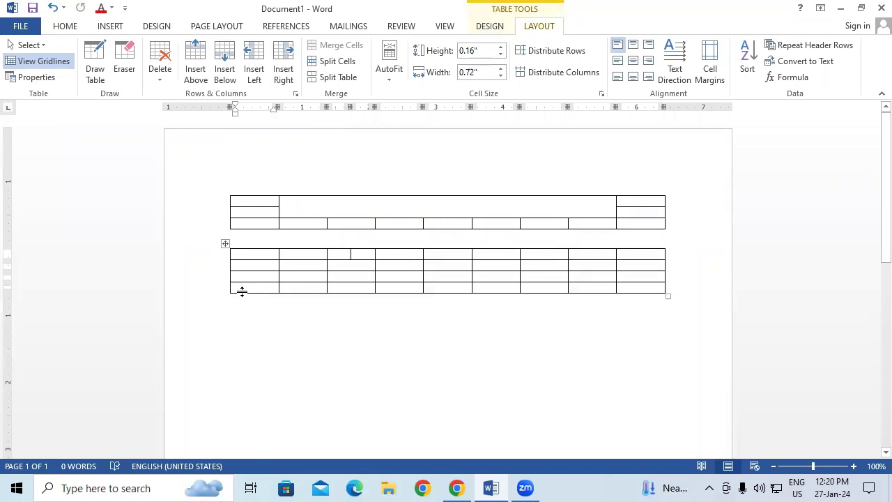
# Step: Undo the table split and the top-cell merge, restoring a plain 9×7 grid
pyautogui.hotkey('ctrl', 'z')
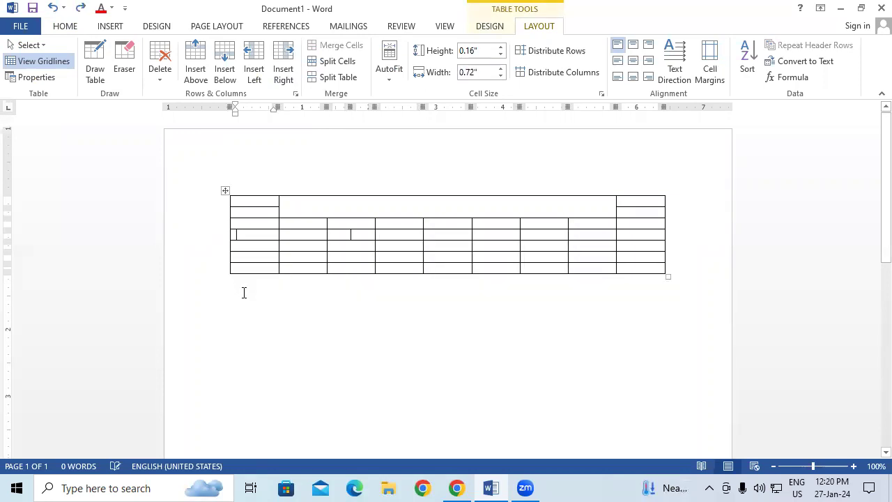
pyautogui.click(385, 81)
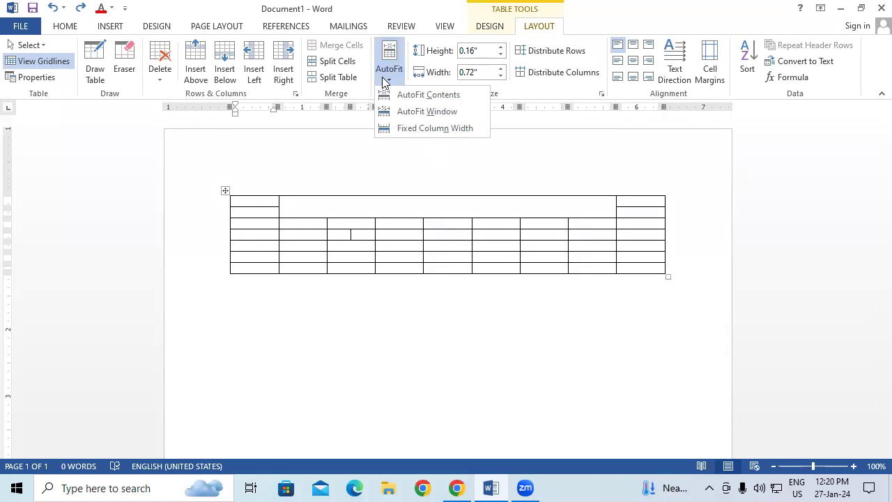
pyautogui.click(595, 203)
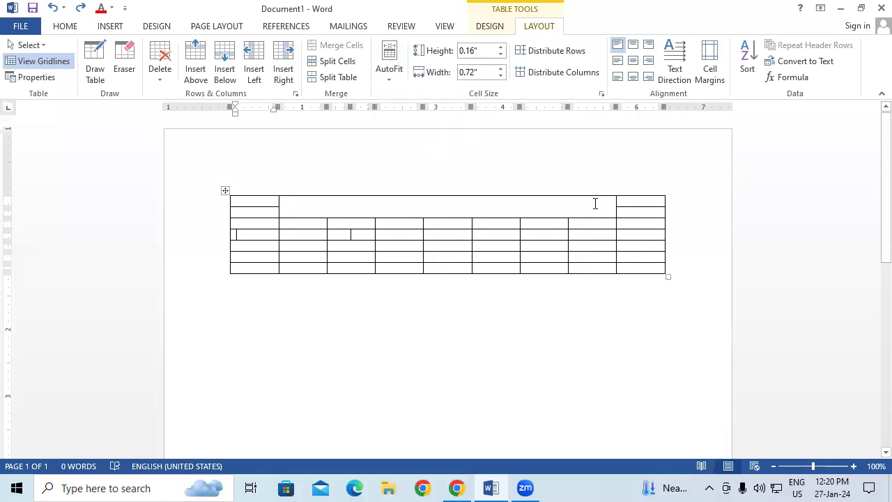
pyautogui.hotkey('ctrl', 'z')
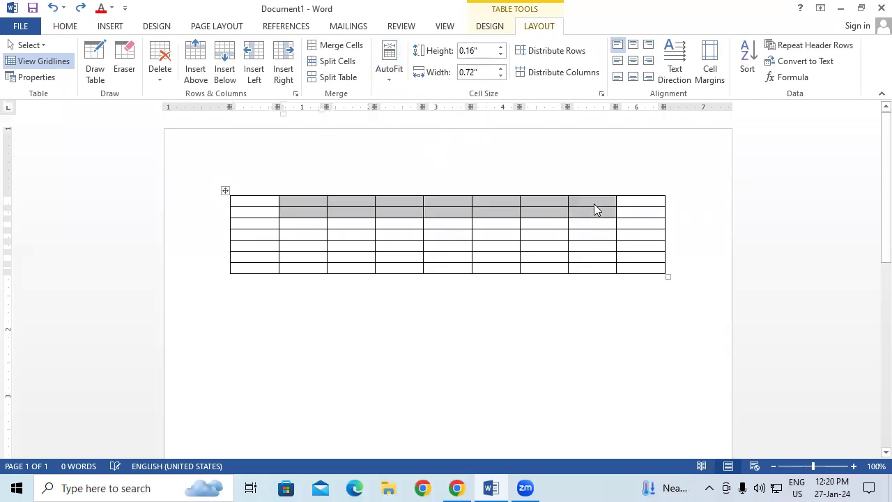
pyautogui.click(595, 205)
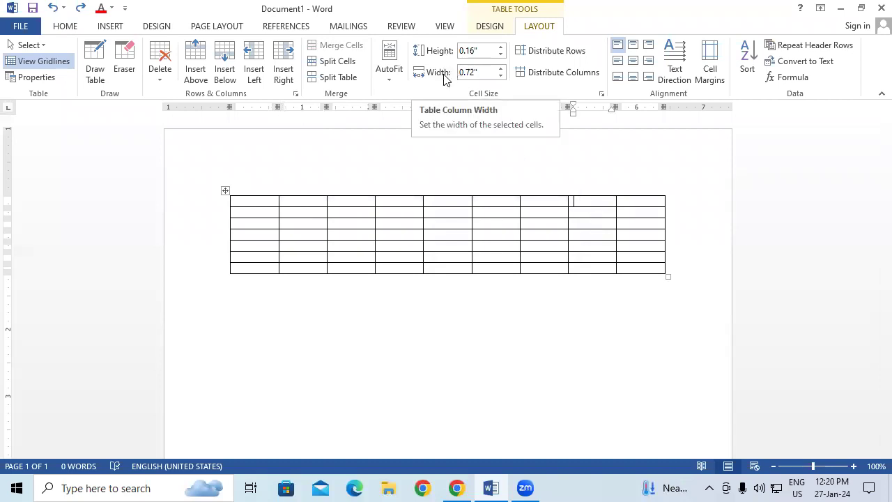
# Step: Select the whole table and raise its row height to 0.4"
pyautogui.moveTo(636, 205)
pyautogui.mouseDown()
pyautogui.moveTo(630, 277)
pyautogui.moveTo(624, 269)
pyautogui.mouseUp()
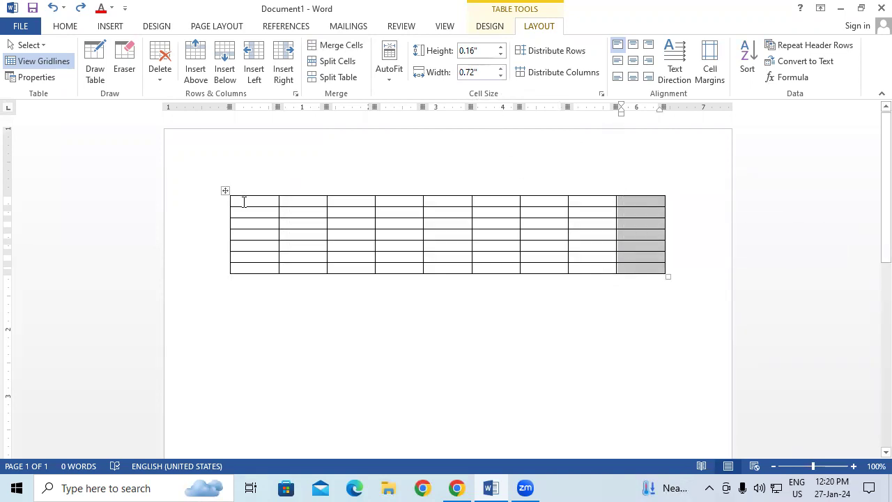
pyautogui.moveTo(244, 202); pyautogui.dragTo(609, 249)
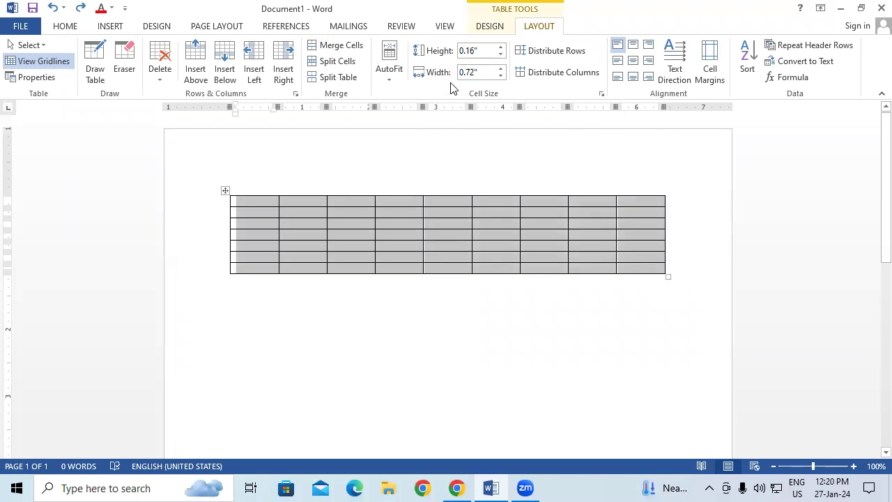
pyautogui.click(500, 47)
pyautogui.click(500, 47)
pyautogui.click(500, 48)
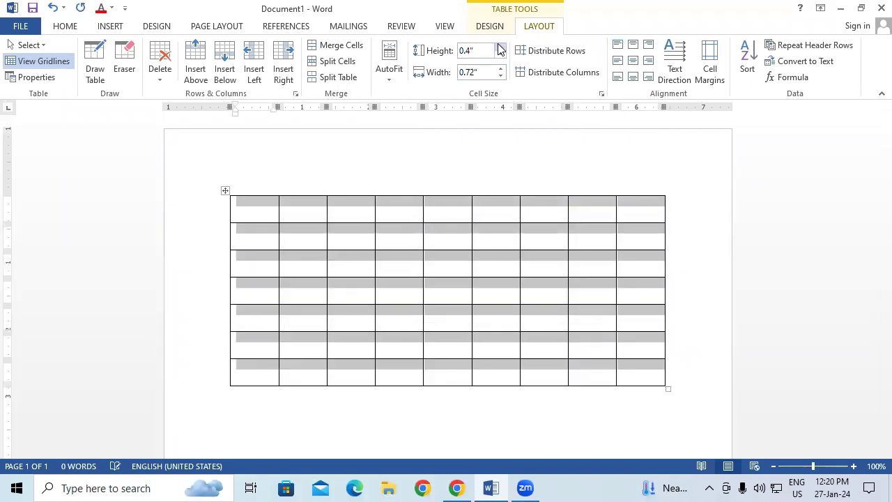
pyautogui.click(500, 47)
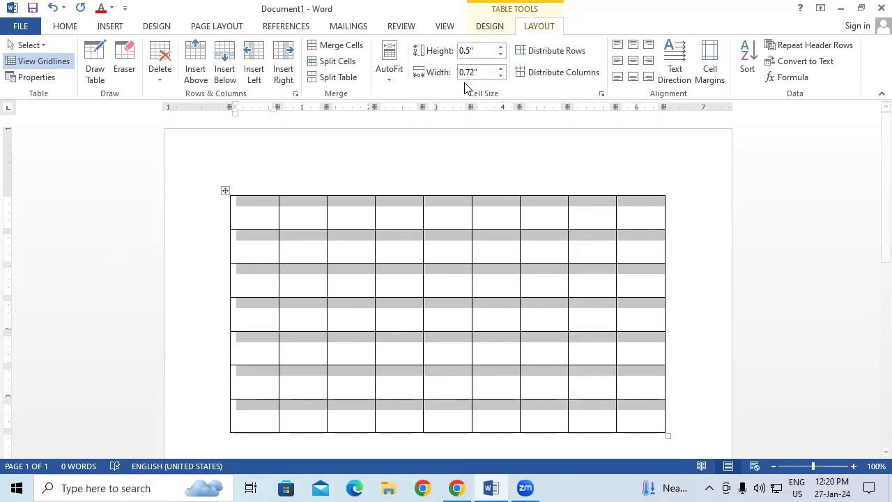
# Step: Try column widths of 0.9" and 0.6", settling on 0.7"
pyautogui.click(500, 69)
pyautogui.click(500, 69)
pyautogui.click(501, 76)
pyautogui.click(500, 76)
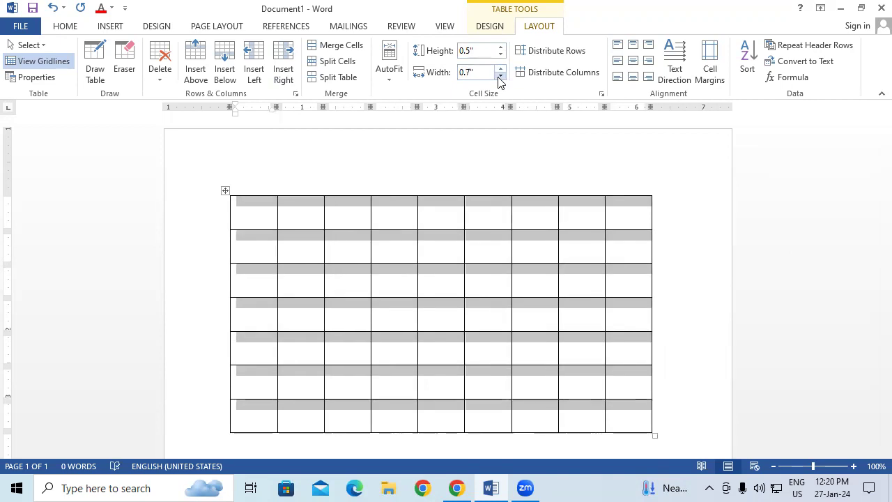
pyautogui.click(499, 76)
pyautogui.click(501, 69)
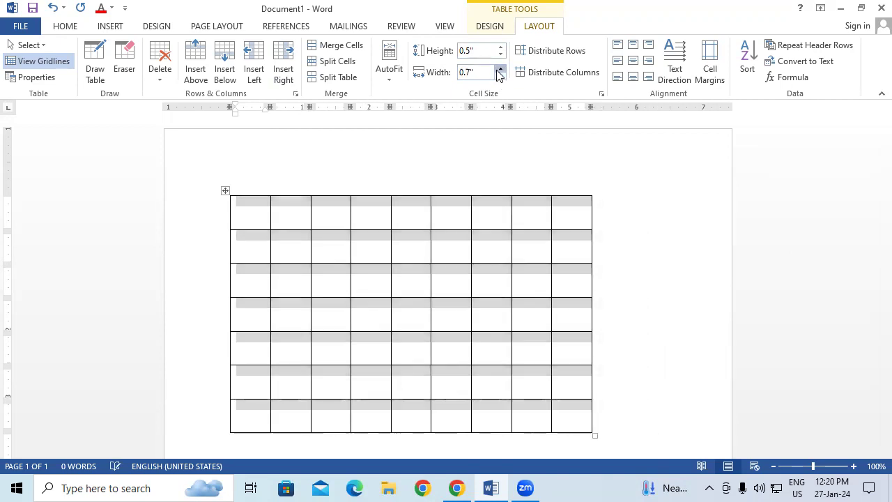
pyautogui.click(501, 69)
pyautogui.click(500, 76)
# Step: Reduce the table's row height to 0.2"
pyautogui.click(500, 54)
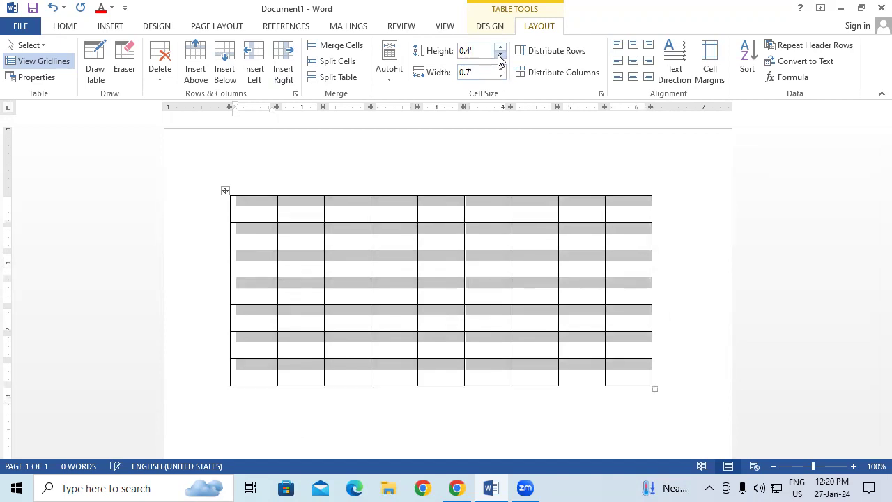
pyautogui.click(500, 55)
pyautogui.click(501, 54)
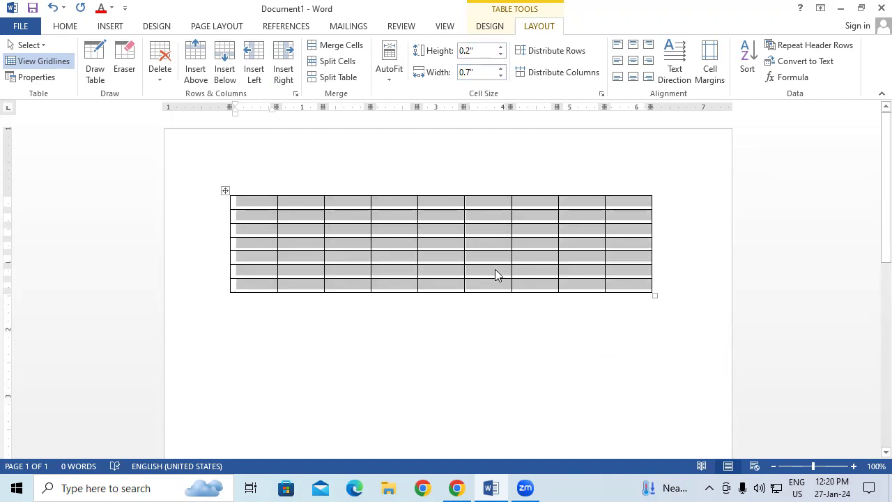
pyautogui.click(471, 270)
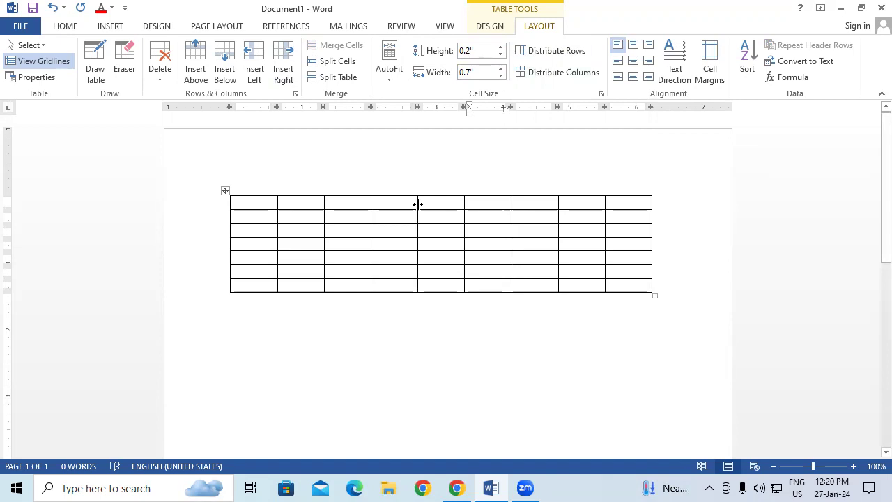
# Step: Drag column borders to uneven widths, then distribute all columns equally at 0.7"
pyautogui.moveTo(418, 204); pyautogui.dragTo(388, 205)
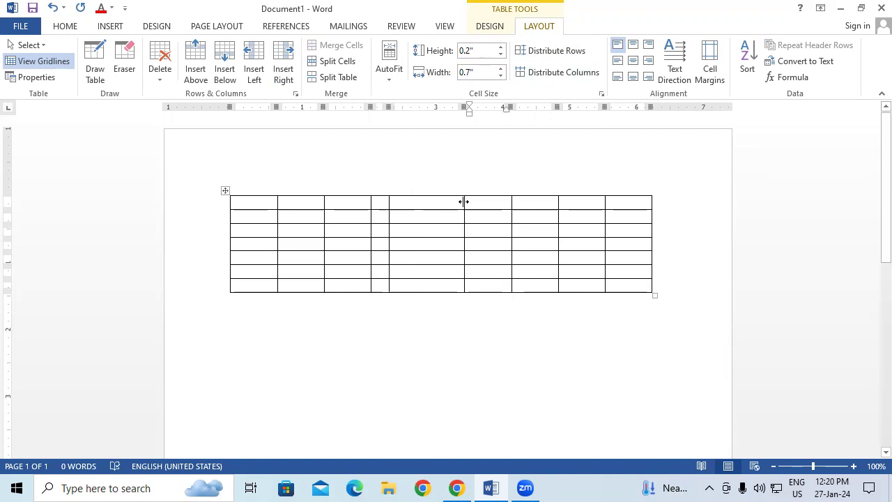
pyautogui.moveTo(510, 204); pyautogui.dragTo(531, 204)
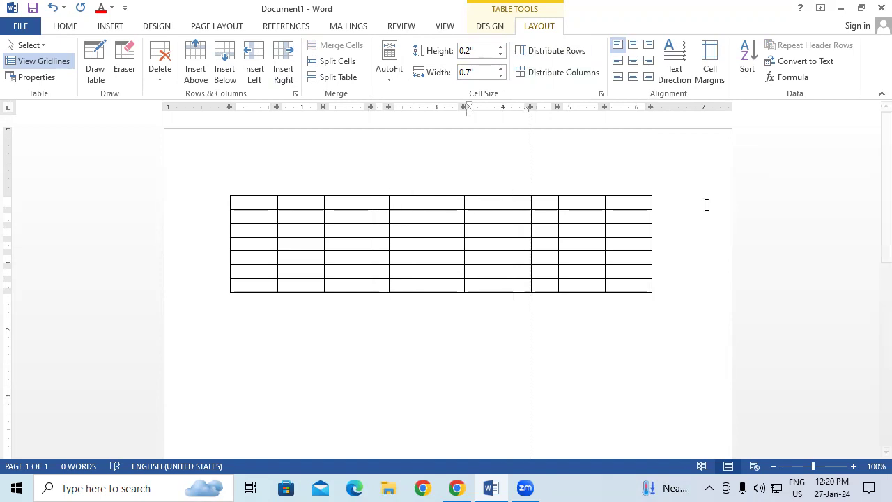
pyautogui.moveTo(604, 201); pyautogui.dragTo(619, 202)
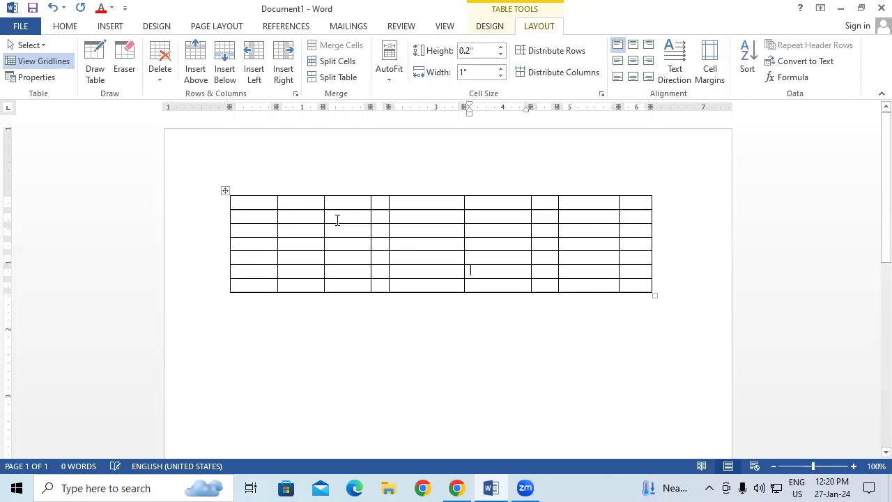
pyautogui.click(225, 192)
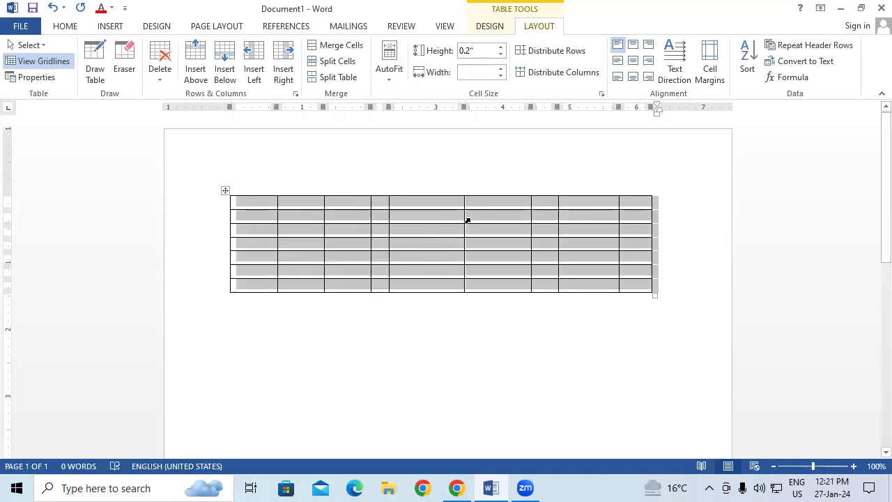
pyautogui.click(547, 79)
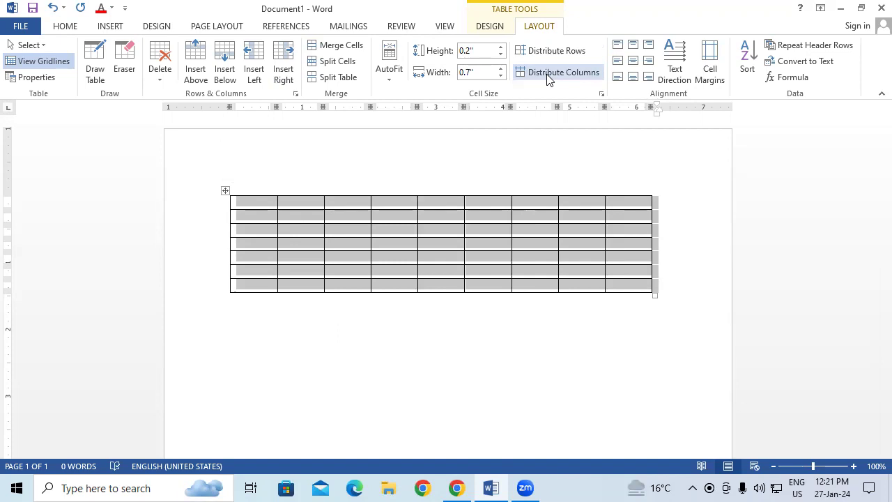
# Step: Enlarge two rows by dragging, then distribute all rows evenly at 0.47"
pyautogui.click(283, 229)
pyautogui.moveTo(254, 237); pyautogui.dragTo(245, 313)
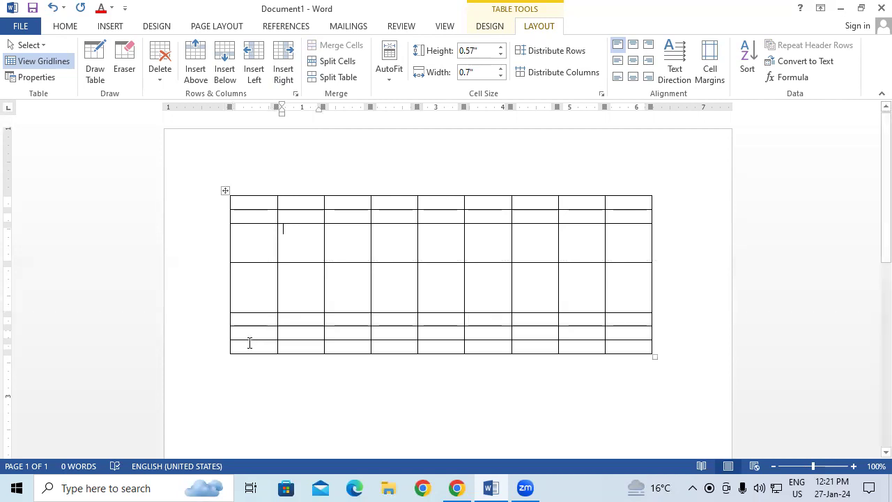
pyautogui.moveTo(248, 382); pyautogui.dragTo(245, 404)
pyautogui.click(249, 207)
pyautogui.moveTo(241, 202); pyautogui.dragTo(643, 419)
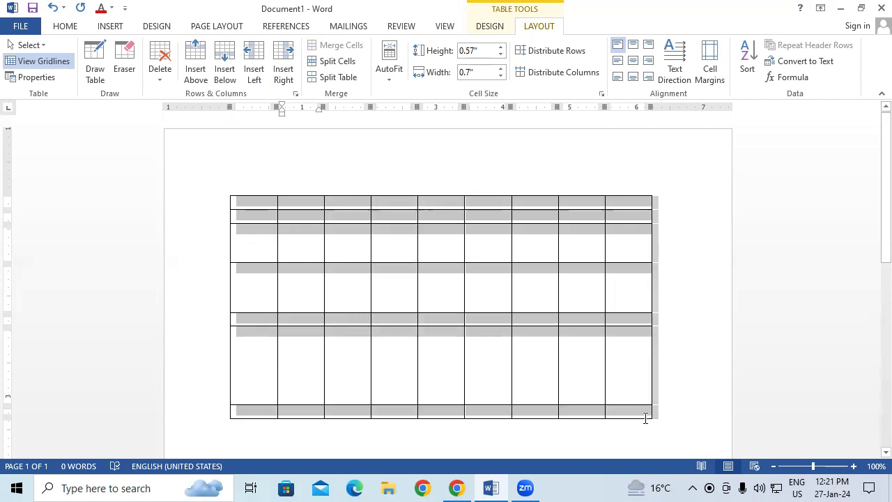
pyautogui.click(560, 53)
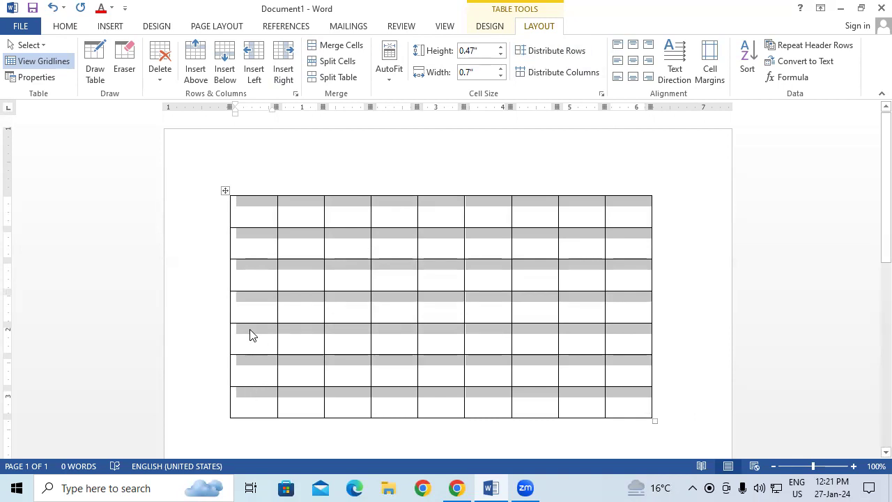
pyautogui.click(311, 236)
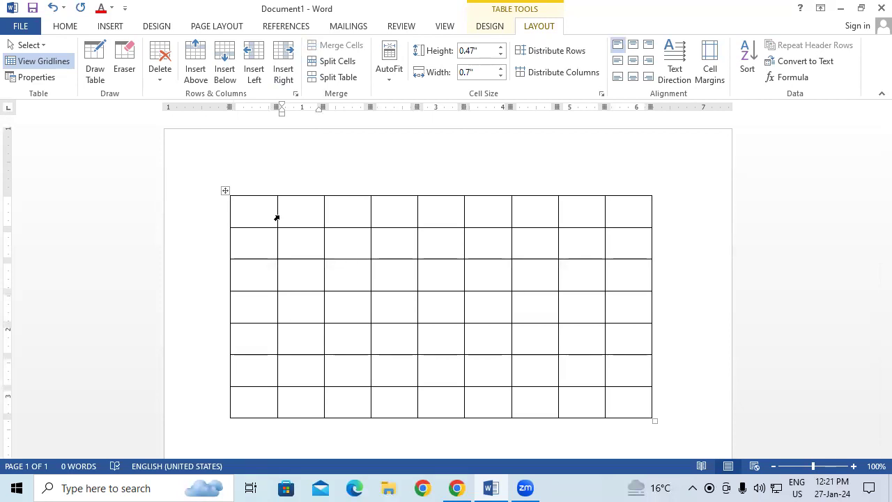
# Step: Equalise the first row's column widths with Distribute Columns
pyautogui.moveTo(253, 213); pyautogui.dragTo(614, 208)
pyautogui.click(567, 78)
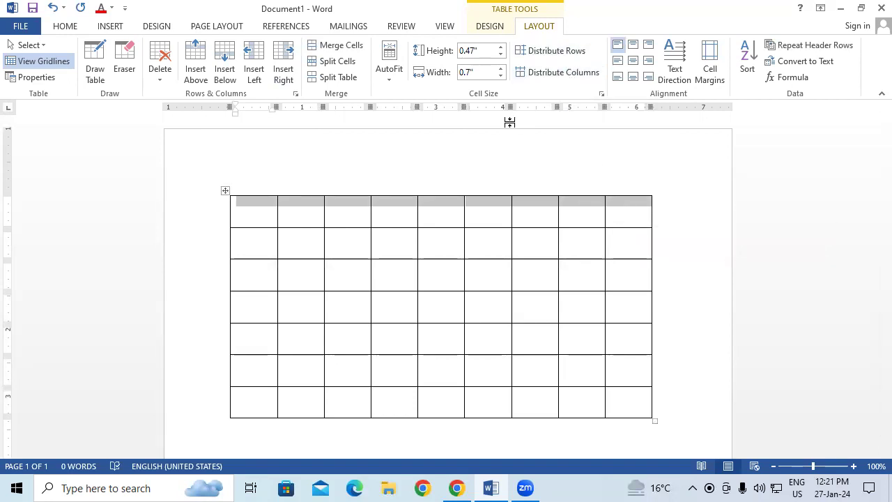
pyautogui.moveTo(237, 274); pyautogui.dragTo(439, 210)
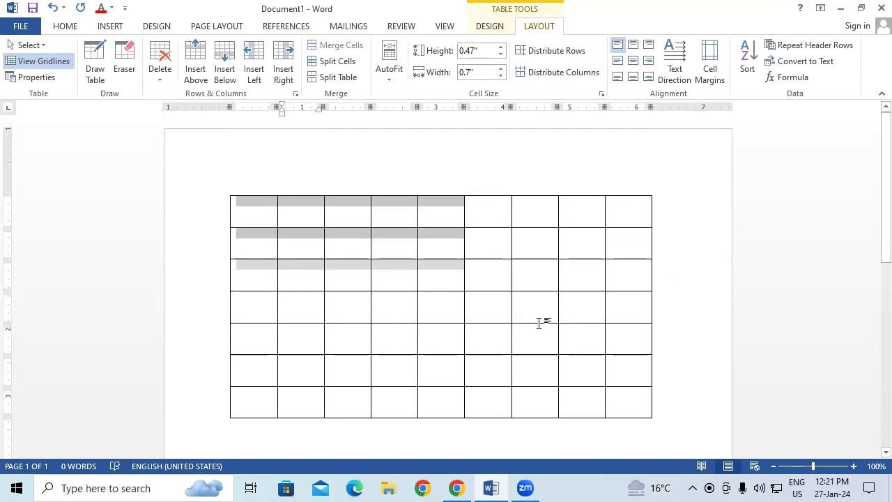
pyautogui.moveTo(539, 323); pyautogui.dragTo(624, 421)
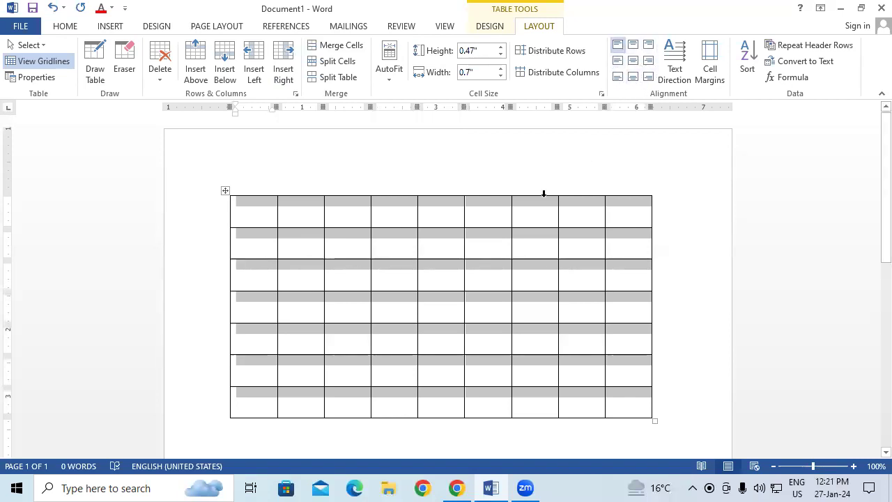
pyautogui.click(438, 217)
# Step: Type GYF into the first row's fifth cell and select it
pyautogui.write('GYF')
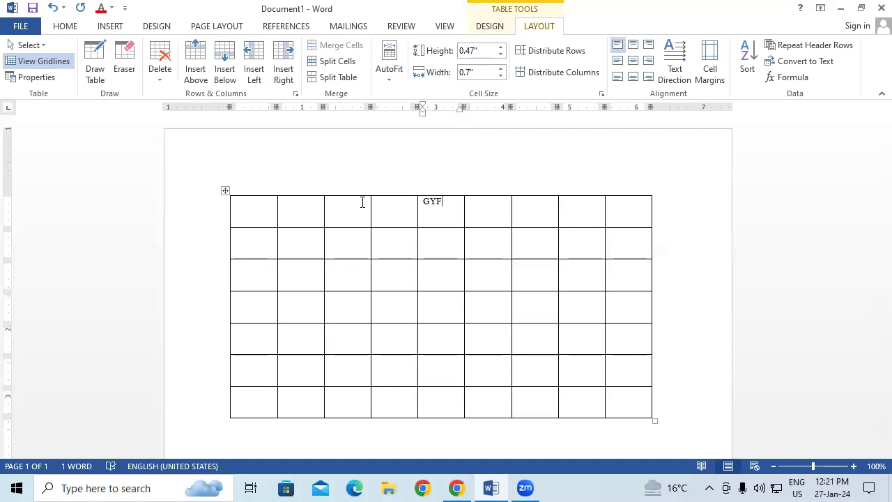
pyautogui.moveTo(431, 201); pyautogui.dragTo(391, 202)
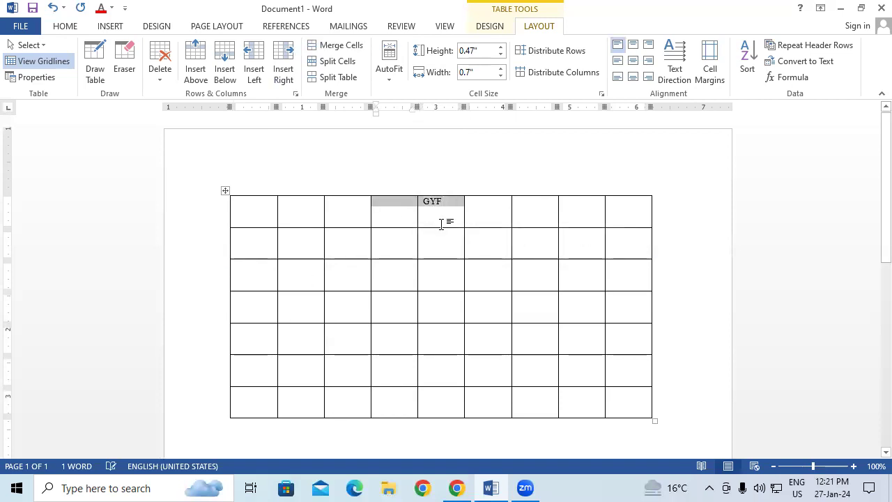
pyautogui.doubleClick(434, 201)
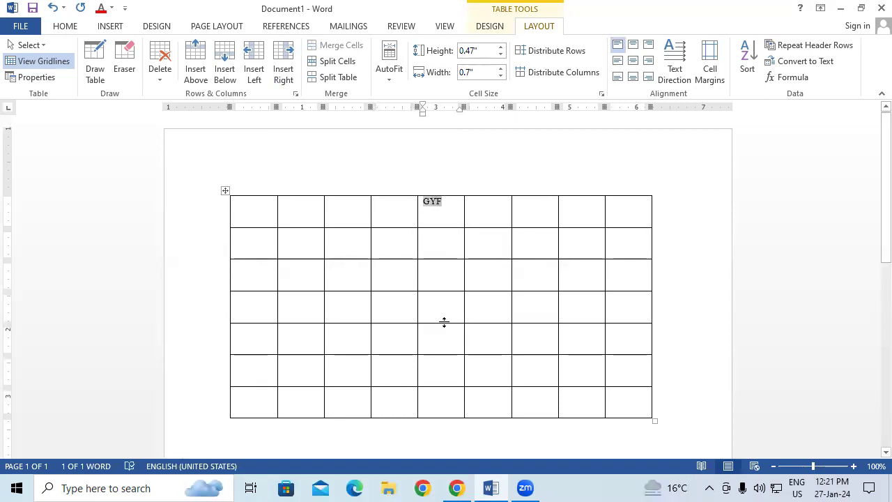
# Step: Cycle GYF through the nine cell alignments, finishing with Align Center
pyautogui.click(648, 47)
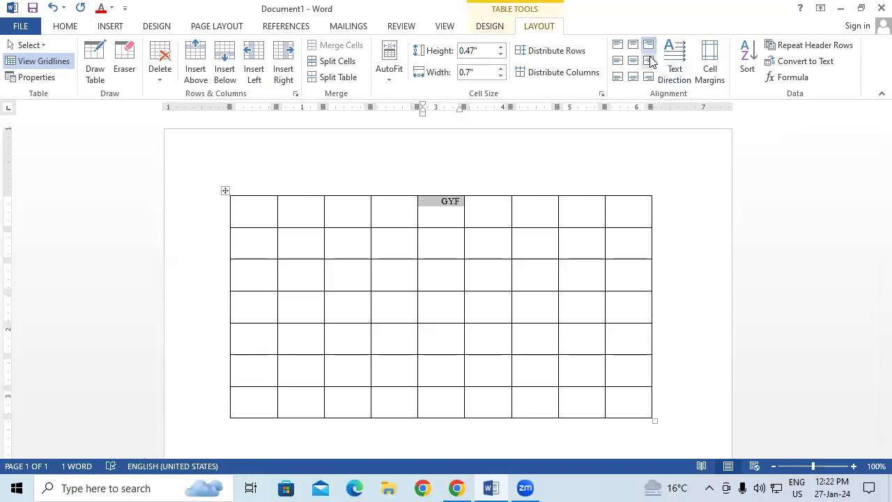
pyautogui.click(633, 60)
pyautogui.click(618, 61)
pyautogui.click(617, 77)
pyautogui.click(633, 76)
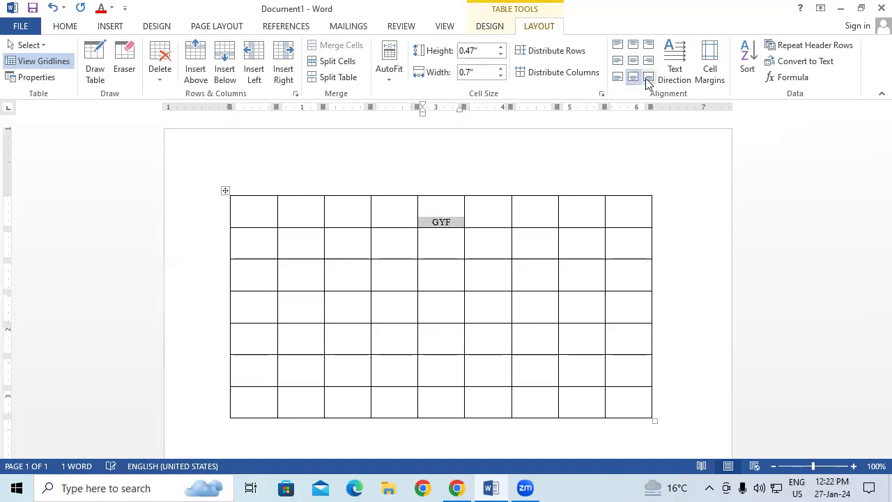
pyautogui.click(648, 76)
pyautogui.click(648, 60)
pyautogui.click(648, 45)
pyautogui.click(632, 44)
pyautogui.click(618, 45)
pyautogui.click(633, 61)
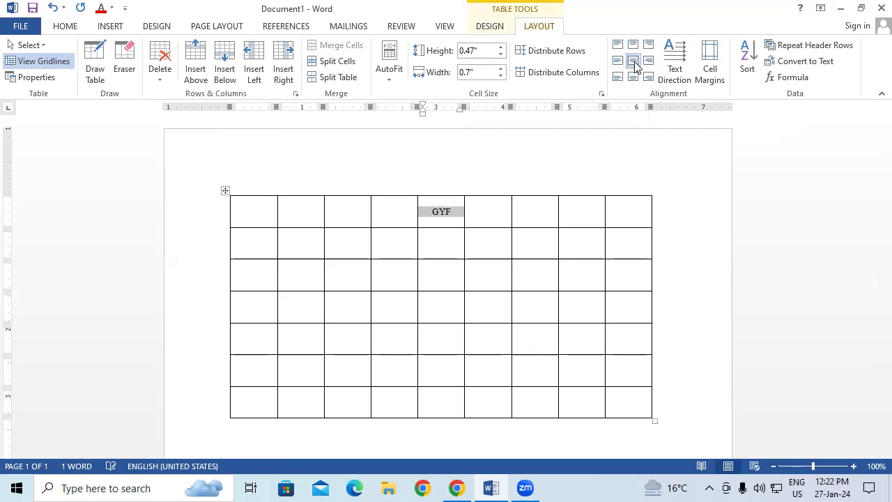
# Step: Rotate GYF through both vertical text directions and back to horizontal
pyautogui.click(679, 81)
pyautogui.click(679, 82)
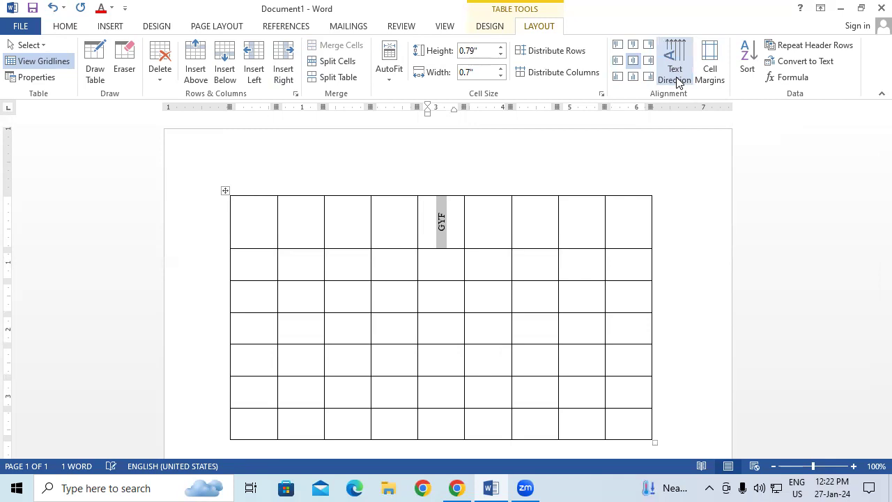
pyautogui.click(679, 82)
pyautogui.click(677, 82)
pyautogui.click(676, 82)
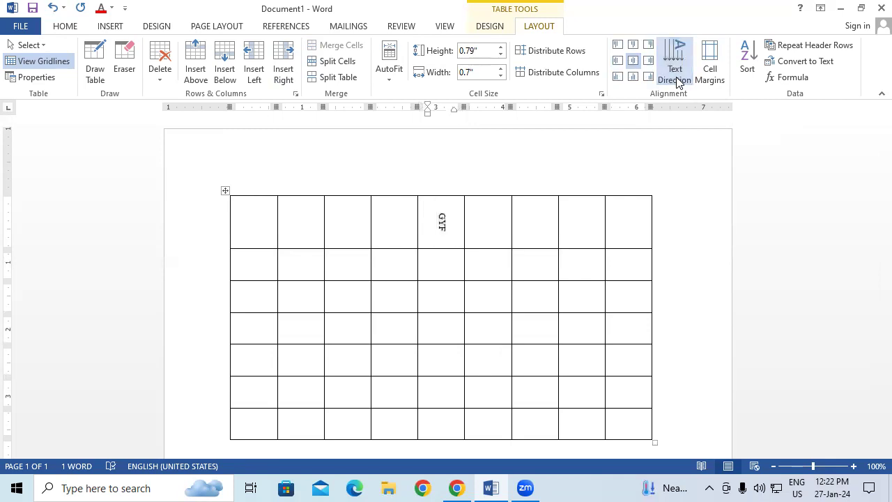
pyautogui.click(675, 82)
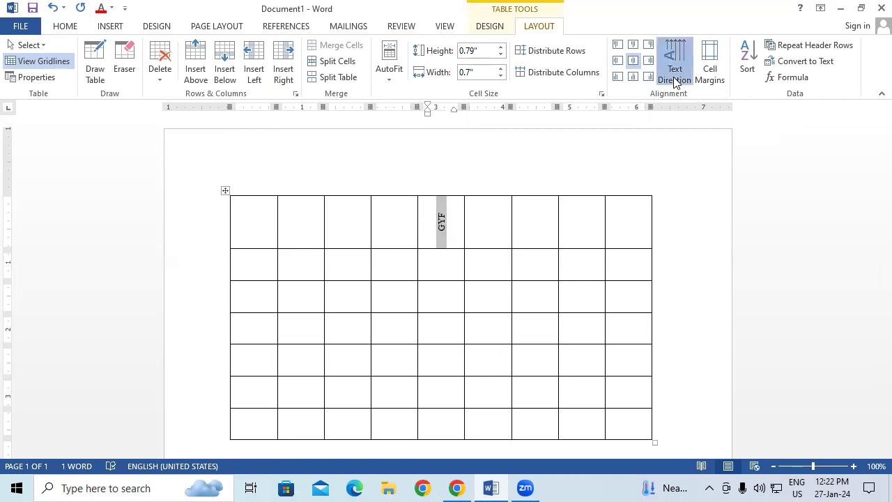
# Step: Extend the text to GYFRDRTSDRSR4U6R, rotate it vertical, then restore horizontal
pyautogui.click(458, 221)
pyautogui.write('RDRTSDRSR4U6R')
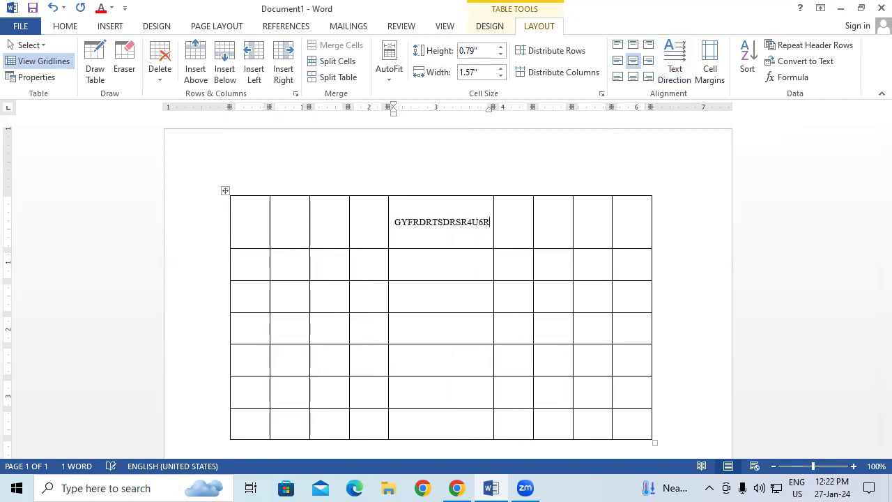
pyautogui.click(667, 58)
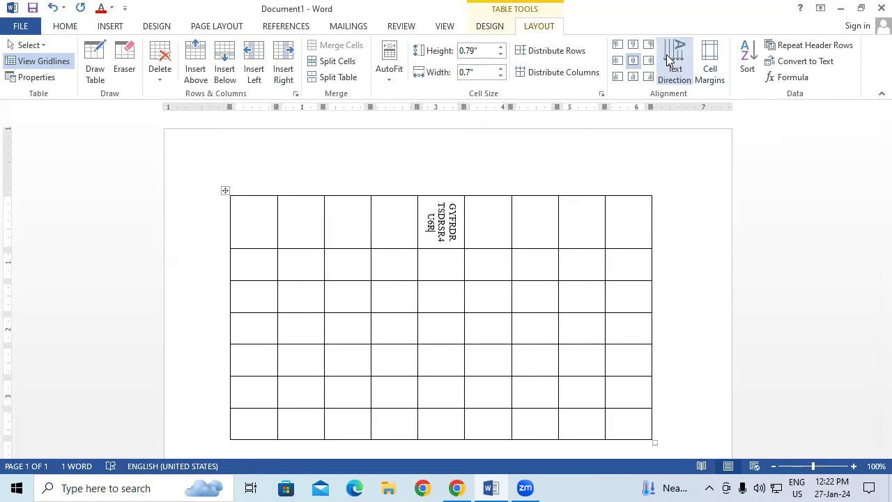
pyautogui.click(668, 58)
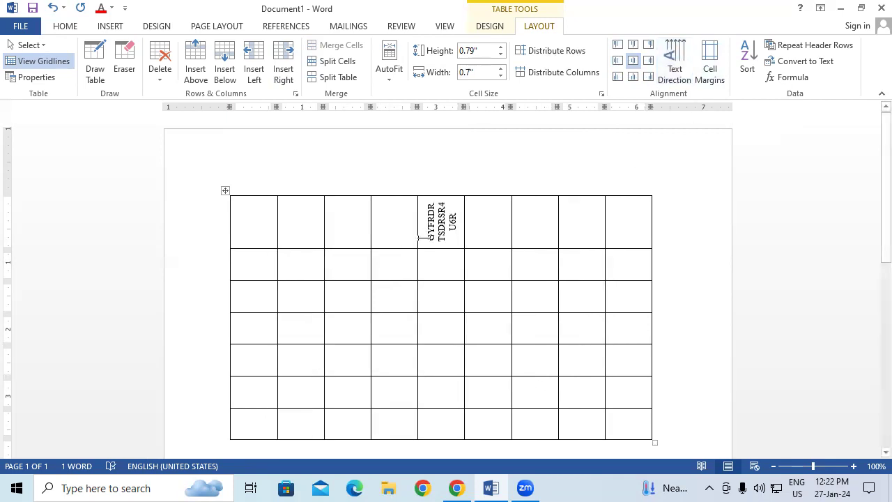
pyautogui.moveTo(426, 239); pyautogui.dragTo(430, 199)
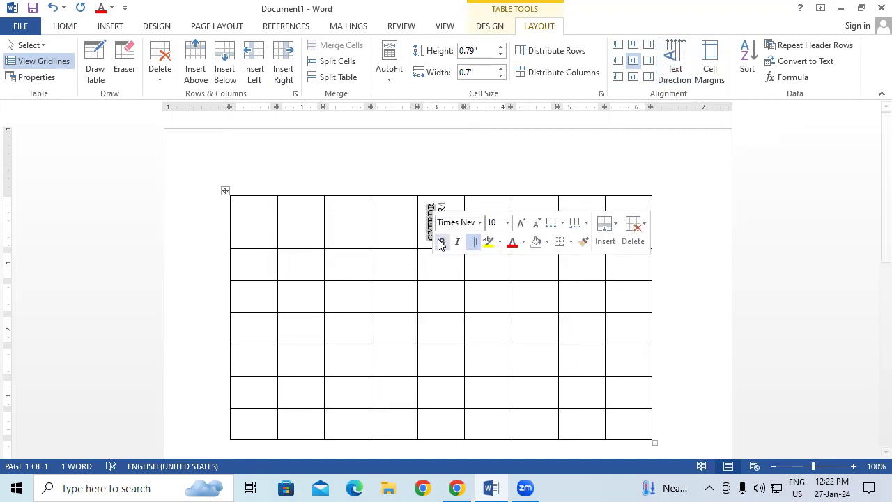
pyautogui.click(667, 70)
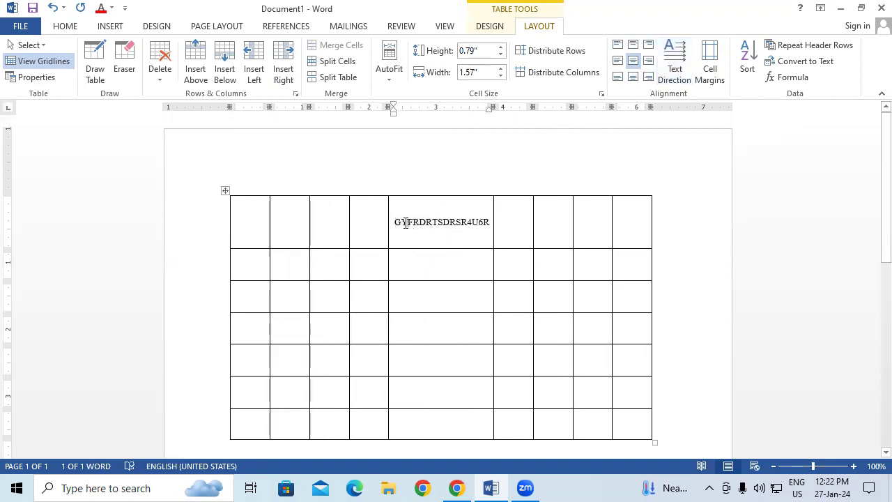
# Step: Rotate the cell text vertical again, flip it, and return it to horizontal
pyautogui.moveTo(404, 226); pyautogui.dragTo(422, 223)
pyautogui.click(448, 221)
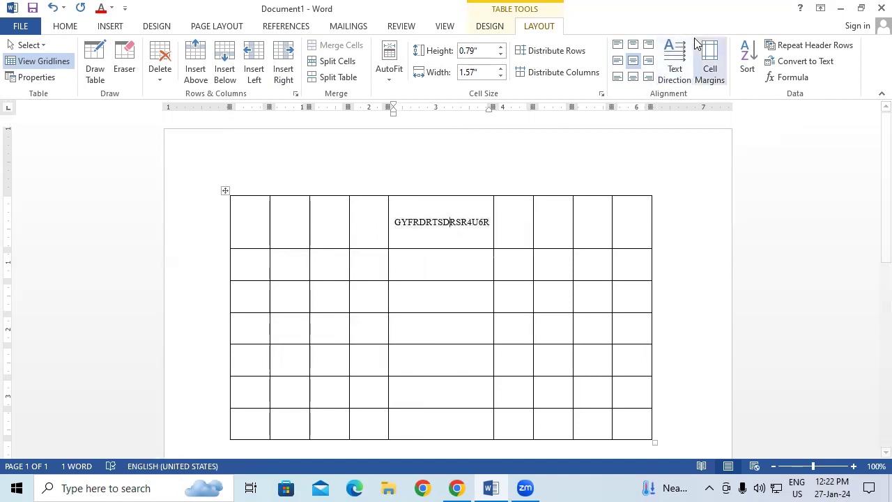
pyautogui.click(662, 73)
pyautogui.moveTo(453, 204); pyautogui.dragTo(460, 239)
pyautogui.moveTo(430, 204); pyautogui.dragTo(430, 253)
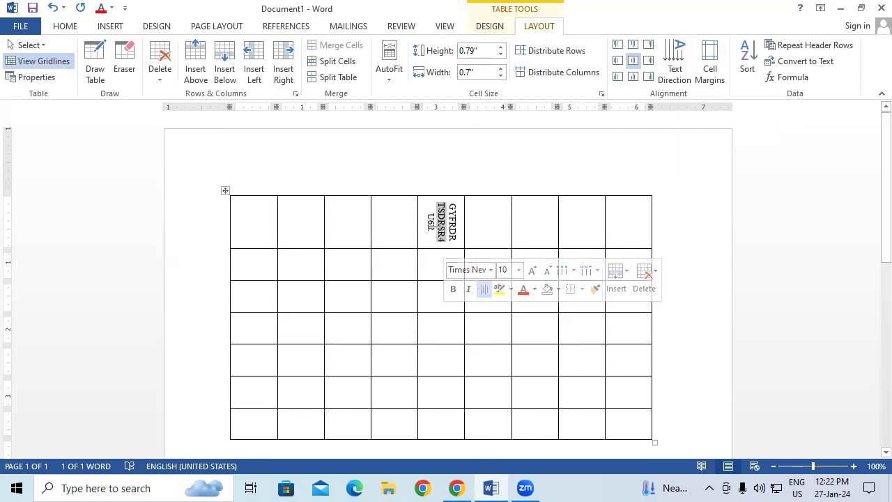
pyautogui.click(403, 232)
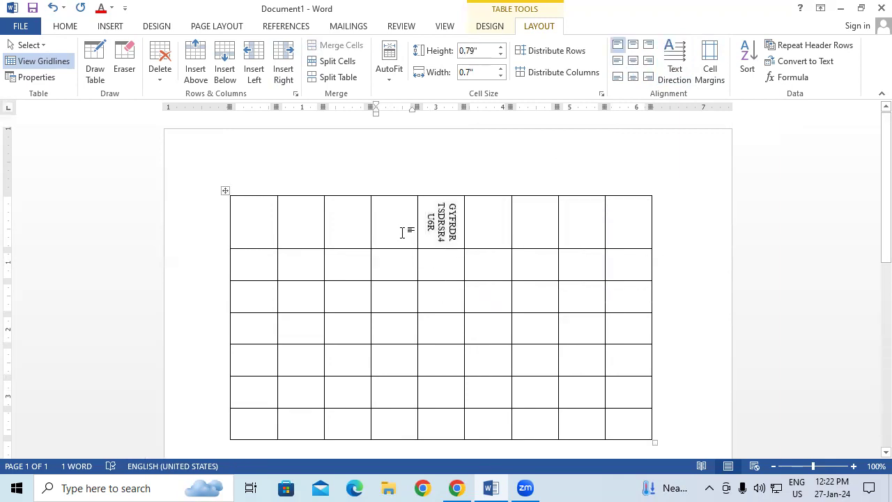
pyautogui.click(675, 56)
pyautogui.click(675, 57)
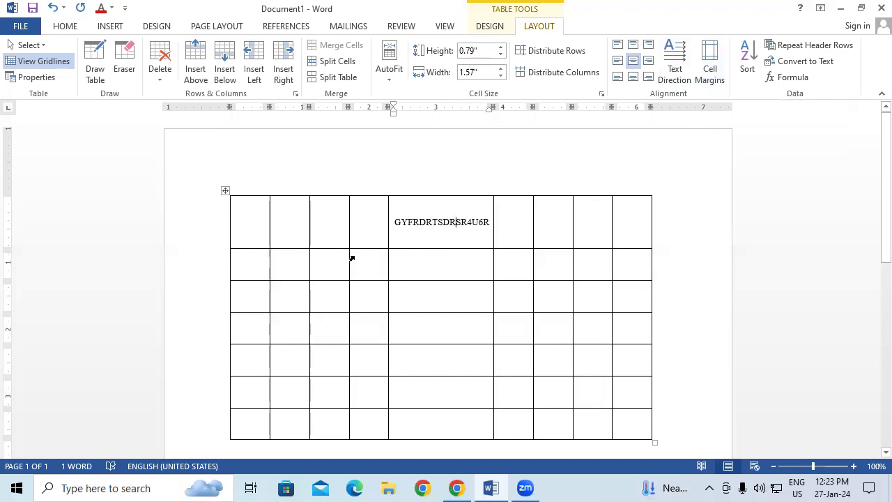
# Step: Draw a straight vertical line shape and move it against the table's left edge
pyautogui.click(112, 26)
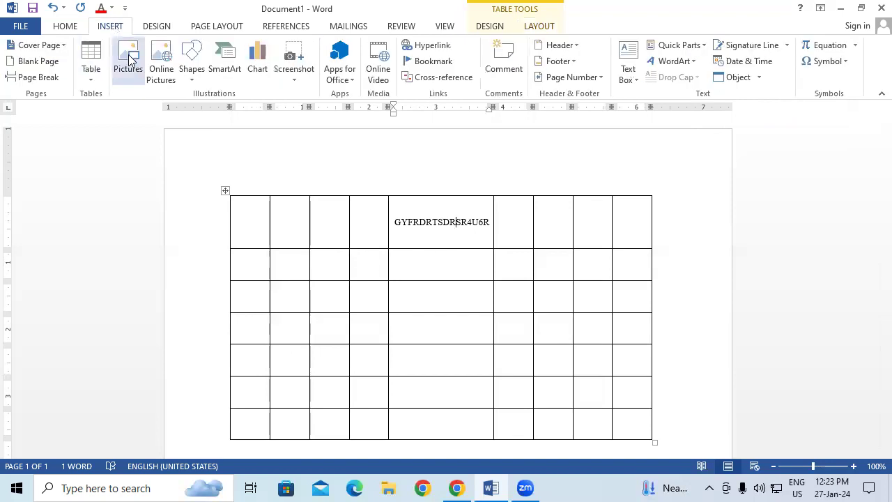
pyautogui.click(188, 78)
pyautogui.click(208, 113)
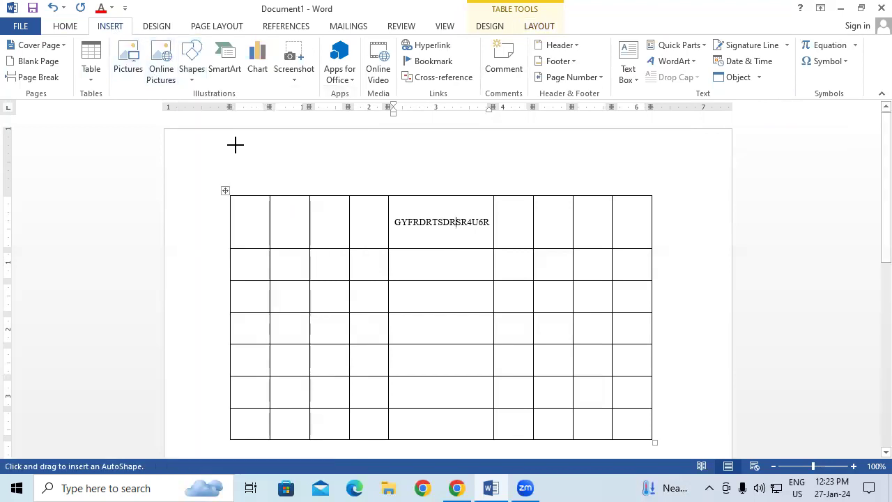
pyautogui.moveTo(235, 399); pyautogui.dragTo(236, 400)
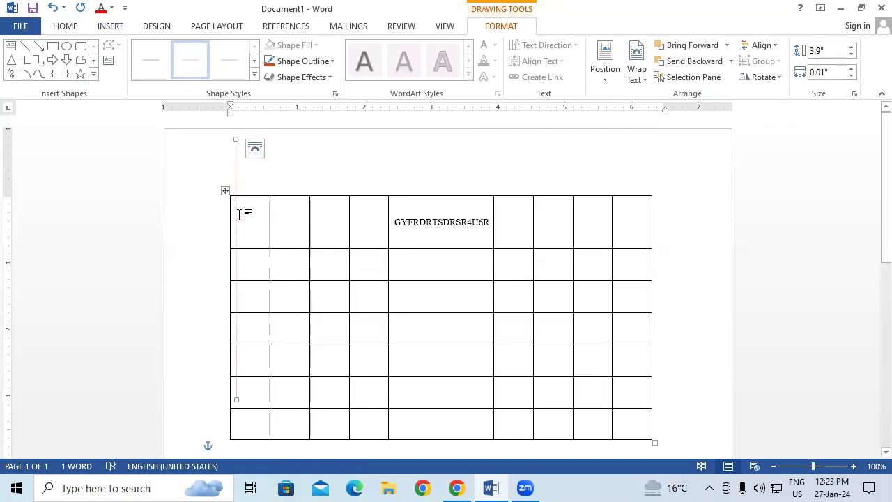
pyautogui.moveTo(235, 216); pyautogui.dragTo(213, 214)
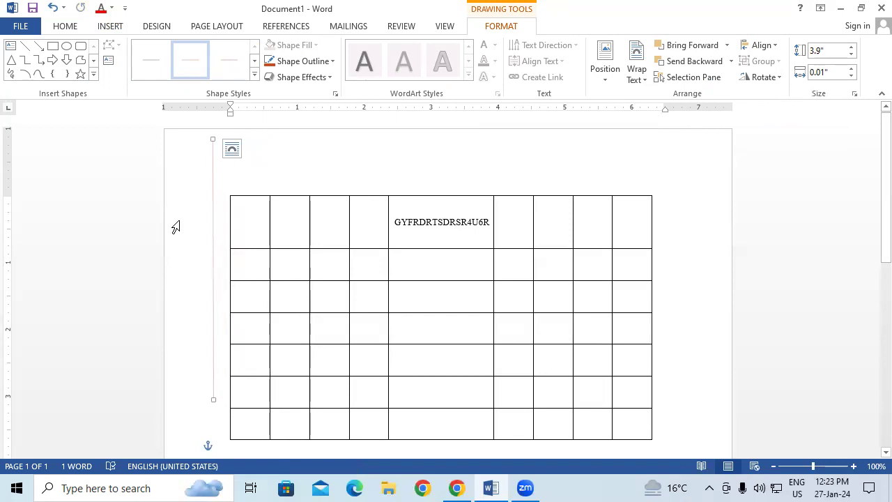
pyautogui.scroll(-1, 176, 226)
pyautogui.scroll(-2, 176, 227)
pyautogui.scroll(-2, 176, 227)
pyautogui.scroll(-3, 175, 227)
pyautogui.scroll(-3, 176, 227)
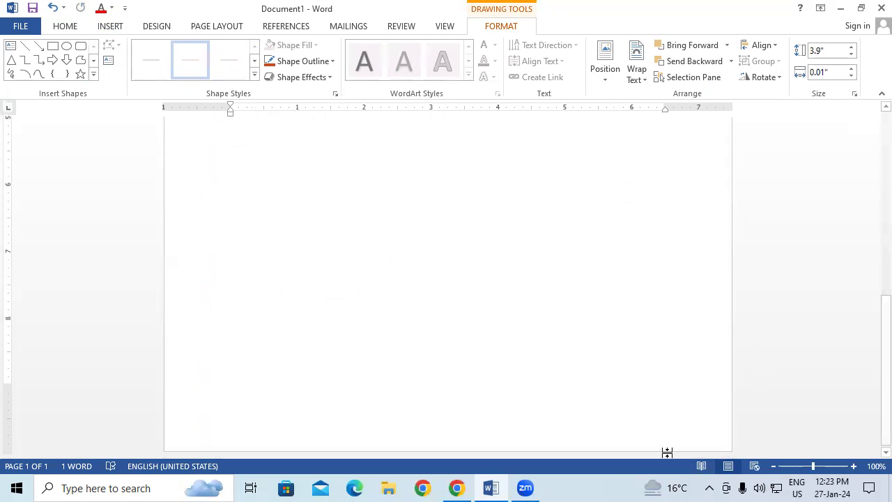
pyautogui.moveTo(349, 268); pyautogui.dragTo(570, 241)
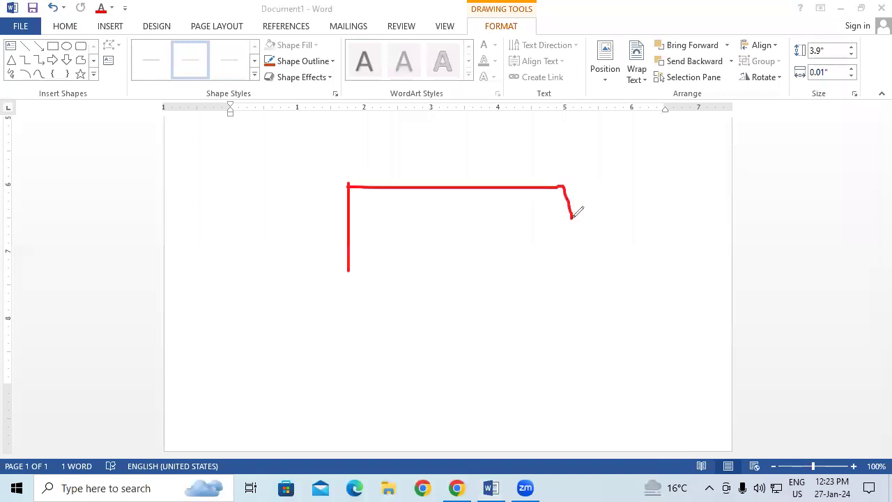
pyautogui.moveTo(564, 186); pyautogui.dragTo(348, 277)
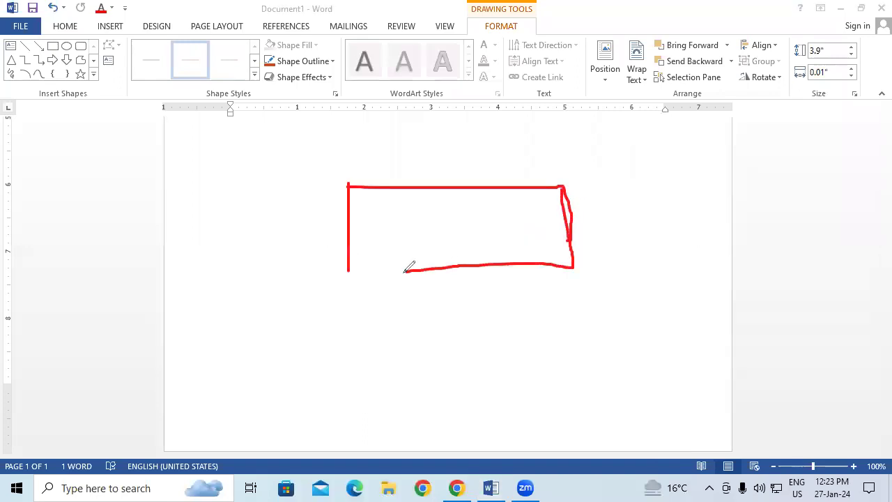
pyautogui.moveTo(357, 197)
pyautogui.mouseDown()
pyautogui.moveTo(369, 231)
pyautogui.moveTo(389, 230)
pyautogui.mouseUp()
pyautogui.moveTo(405, 196); pyautogui.dragTo(399, 234)
pyautogui.moveTo(346, 215)
pyautogui.mouseDown()
pyautogui.moveTo(411, 211)
pyautogui.moveTo(376, 243)
pyautogui.moveTo(411, 236)
pyautogui.mouseUp()
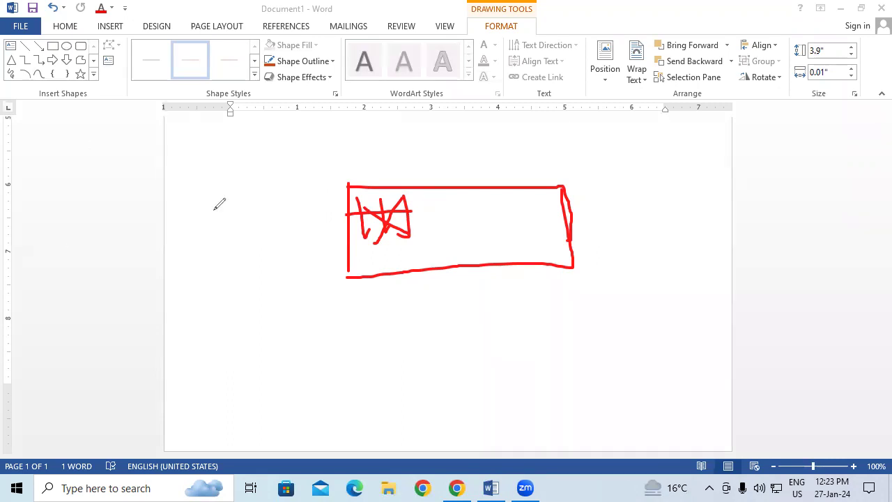
pyautogui.moveTo(307, 357)
pyautogui.mouseDown()
pyautogui.moveTo(405, 176)
pyautogui.moveTo(540, 344)
pyautogui.mouseUp()
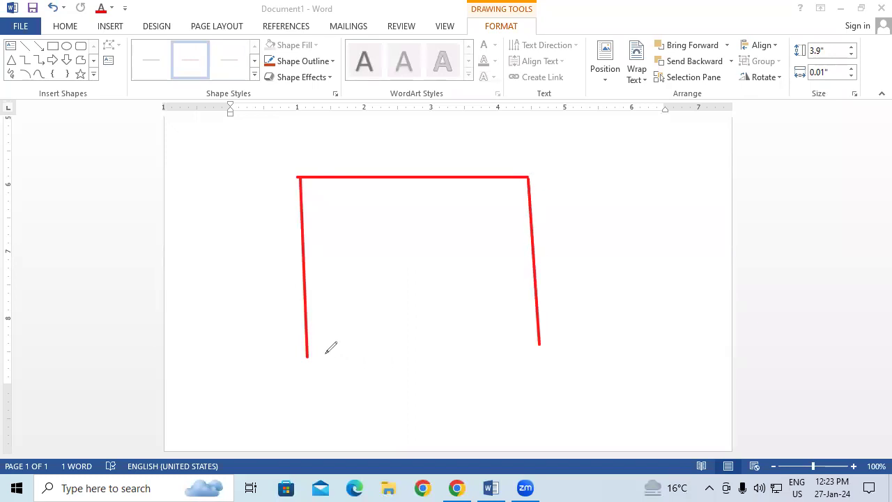
pyautogui.moveTo(307, 356); pyautogui.dragTo(545, 355)
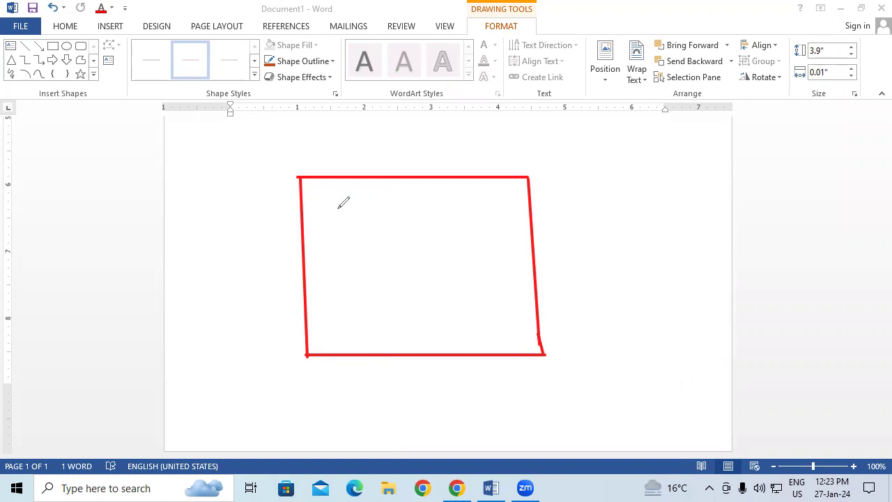
pyautogui.moveTo(322, 190)
pyautogui.mouseDown()
pyautogui.moveTo(352, 189)
pyautogui.moveTo(352, 208)
pyautogui.moveTo(361, 207)
pyautogui.moveTo(380, 186)
pyautogui.moveTo(371, 210)
pyautogui.mouseUp()
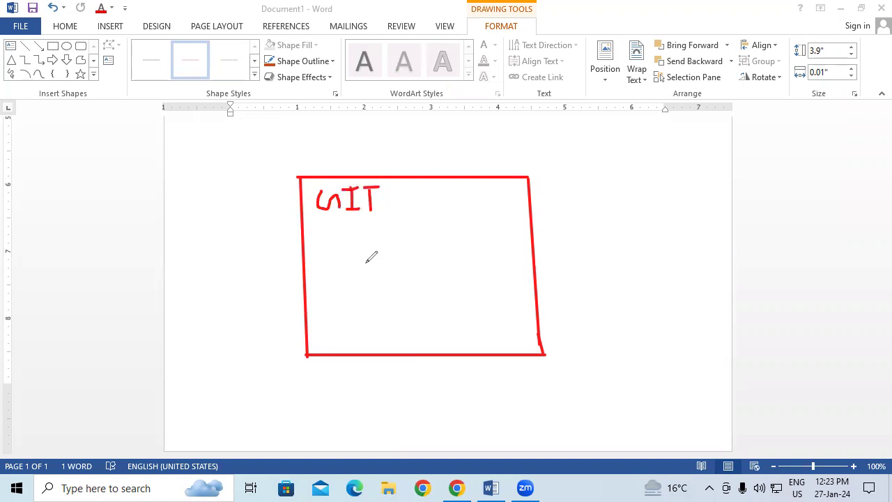
pyautogui.moveTo(340, 184)
pyautogui.mouseDown()
pyautogui.moveTo(315, 198)
pyautogui.moveTo(341, 176)
pyautogui.mouseUp()
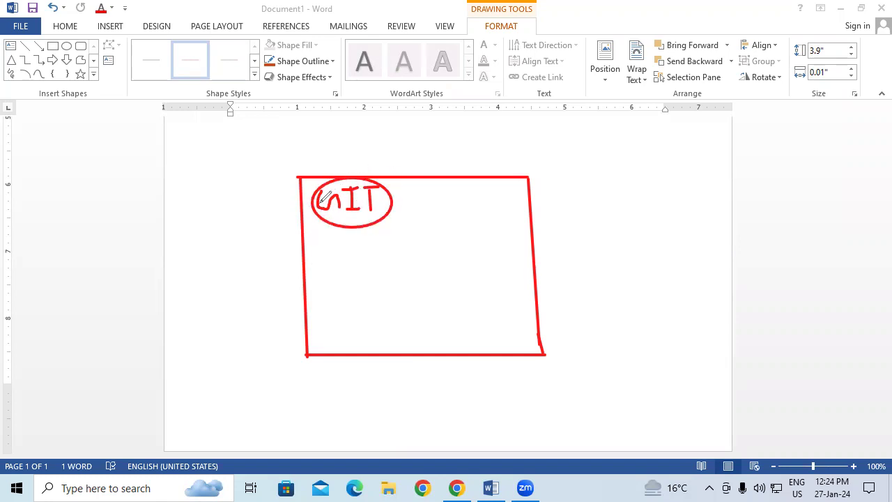
pyautogui.moveTo(350, 232); pyautogui.dragTo(353, 251)
pyautogui.moveTo(306, 272)
pyautogui.mouseDown()
pyautogui.moveTo(322, 272)
pyautogui.moveTo(315, 277)
pyautogui.mouseUp()
pyautogui.hotkey('ctrl', 'z')
pyautogui.scroll(2, 873, 326)
pyautogui.scroll(6, 872, 279)
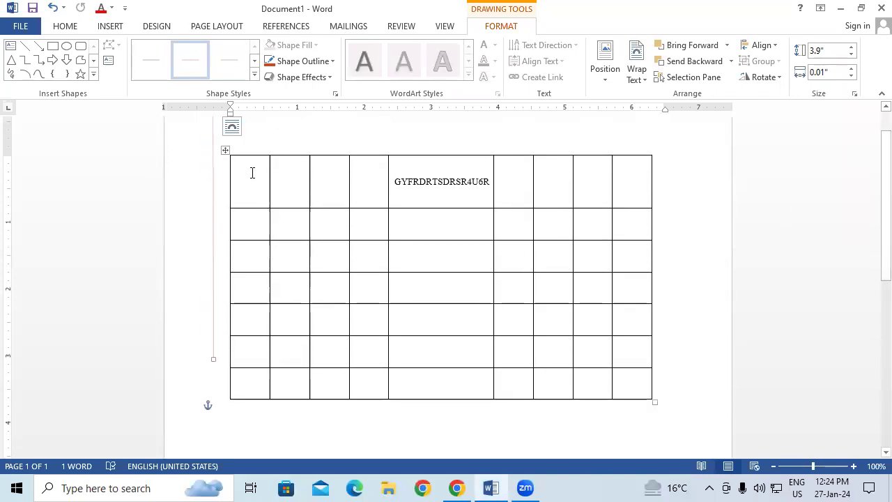
# Step: Type GIT into the table's first cell
pyautogui.click(253, 173)
pyautogui.write('GIT')
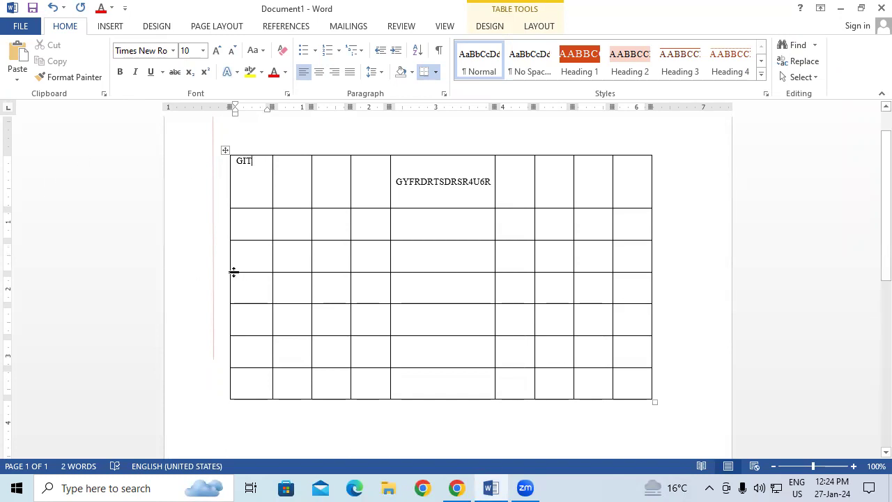
pyautogui.click(557, 29)
# Step: Set the table's default top cell margin to 0.3" in Table Options
pyautogui.click(707, 68)
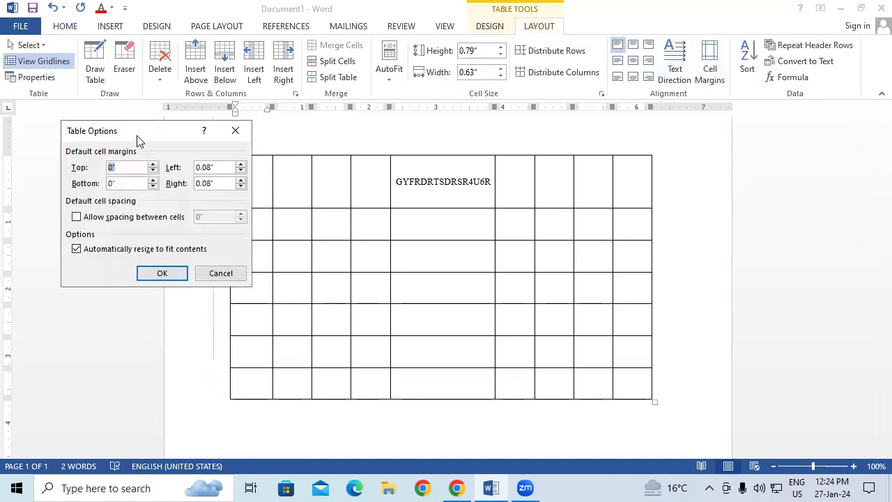
pyautogui.moveTo(126, 138); pyautogui.dragTo(423, 51)
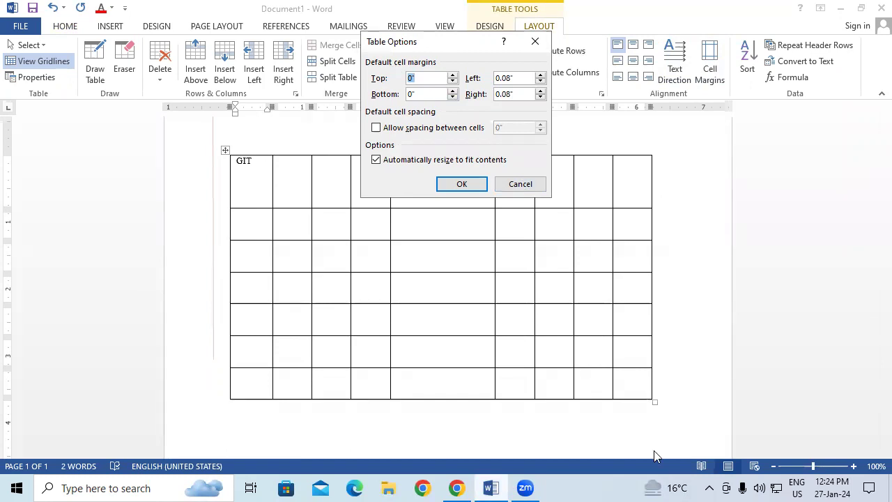
pyautogui.click(246, 155)
pyautogui.moveTo(230, 171)
pyautogui.mouseDown()
pyautogui.moveTo(228, 188)
pyautogui.moveTo(273, 190)
pyautogui.moveTo(252, 205)
pyautogui.mouseUp()
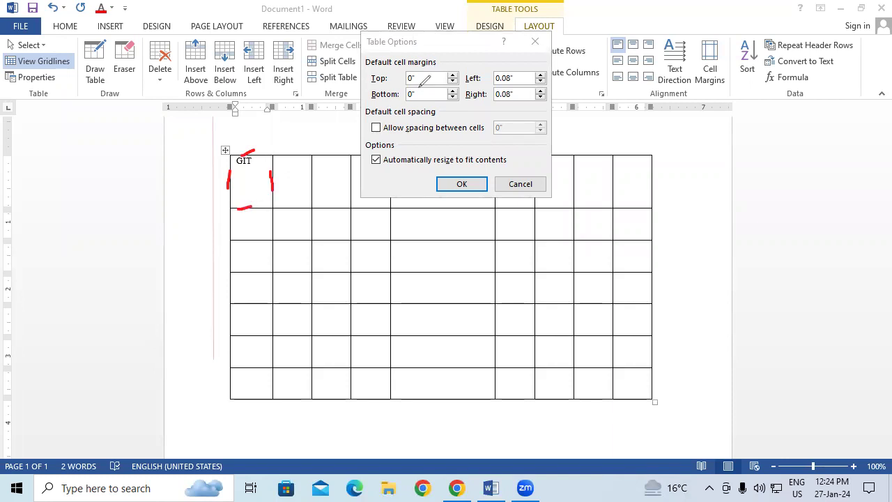
pyautogui.moveTo(419, 68)
pyautogui.mouseDown()
pyautogui.moveTo(408, 71)
pyautogui.moveTo(421, 74)
pyautogui.mouseUp()
pyautogui.press('e')
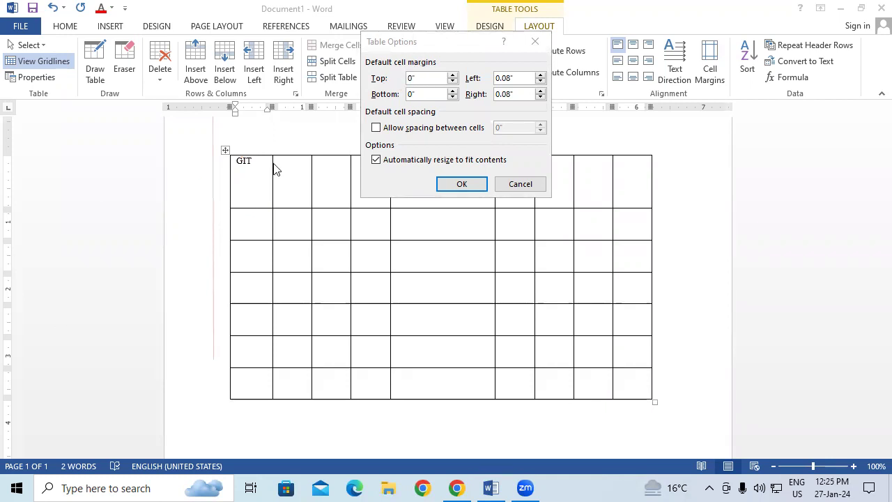
pyautogui.press('Escape')
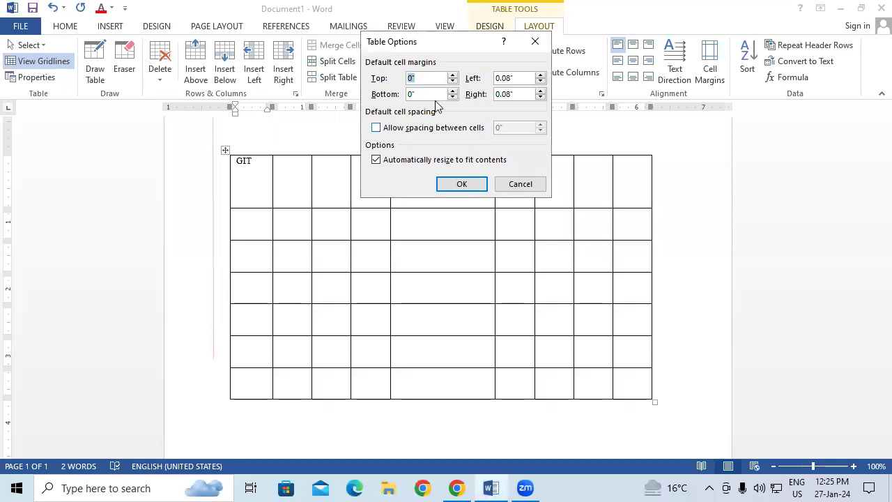
pyautogui.click(453, 76)
pyautogui.click(453, 75)
pyautogui.click(453, 75)
# Step: Apply the 0.3-inch top cell margin and place the cursor in the GIT cell
pyautogui.click(463, 185)
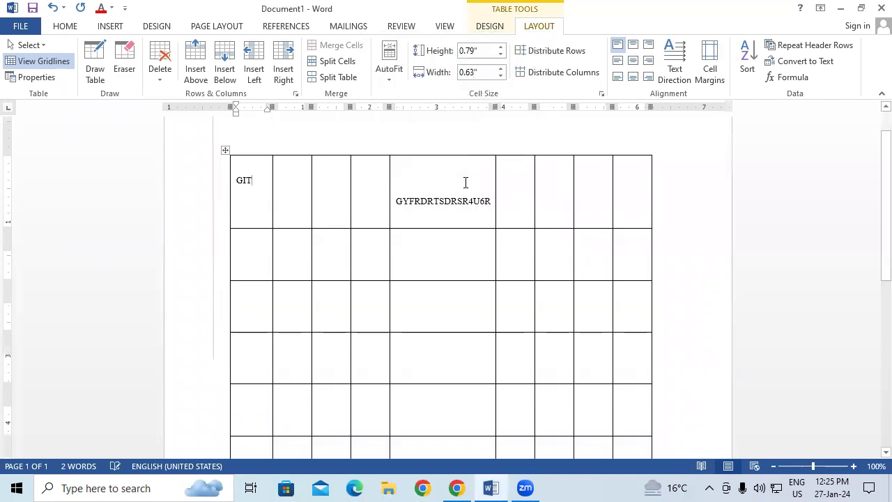
pyautogui.doubleClick(244, 179)
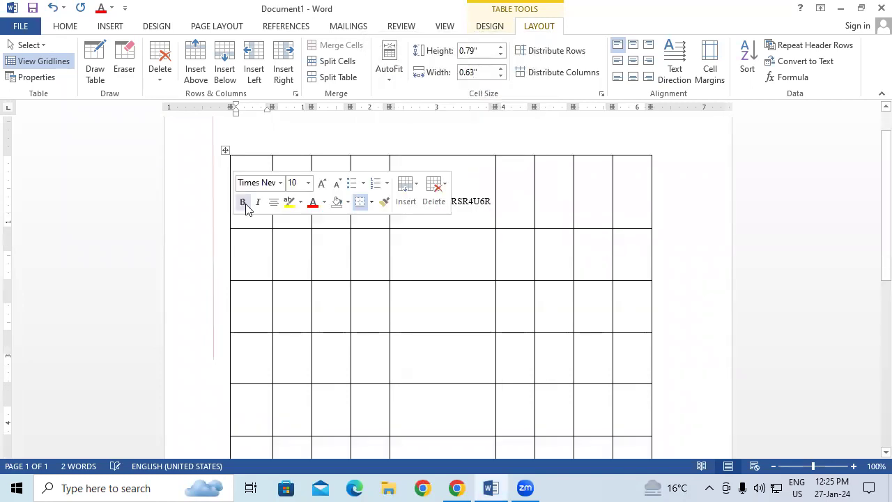
pyautogui.click(261, 185)
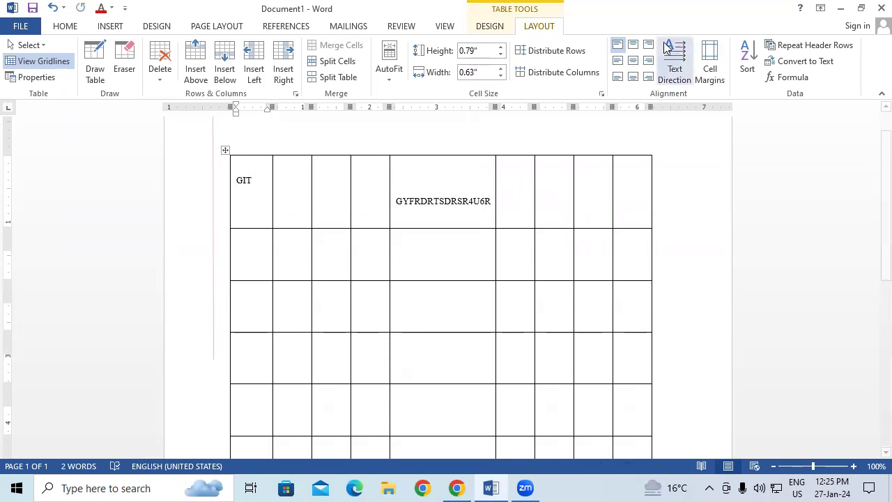
# Step: Align GIT to the bottom-left of its cell and reopen the Cell Margins options
pyautogui.click(618, 61)
pyautogui.click(617, 77)
pyautogui.click(617, 61)
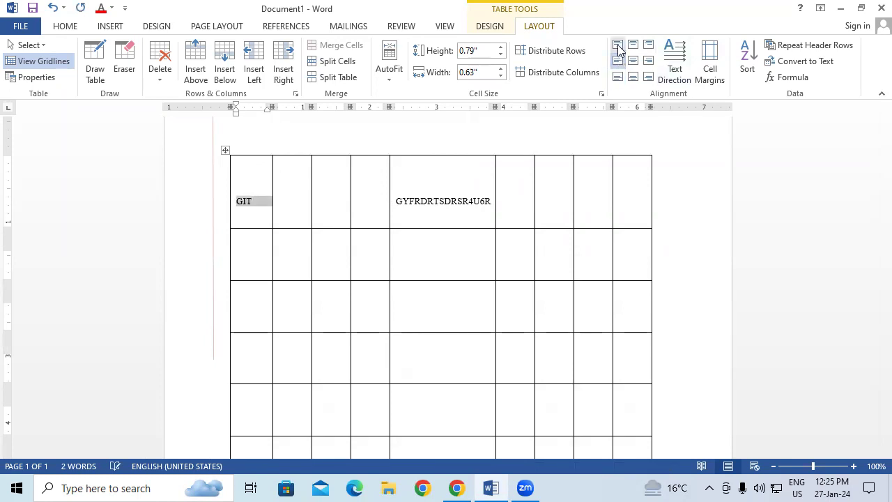
pyautogui.click(618, 45)
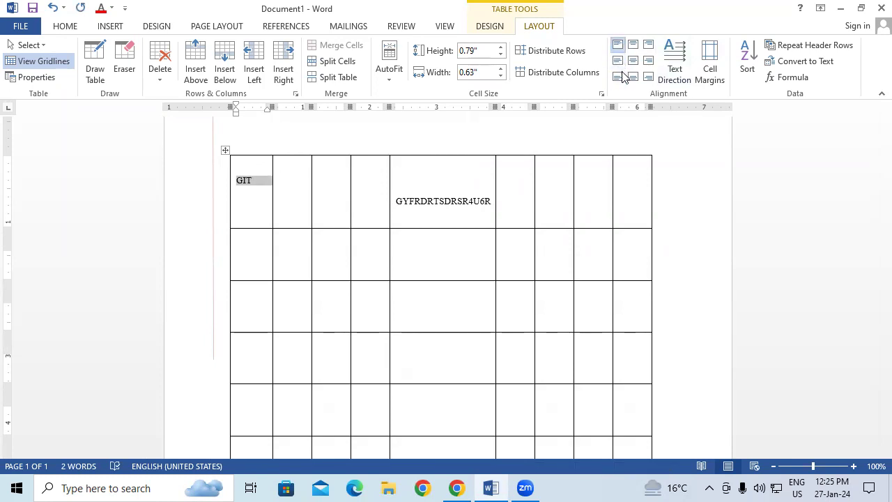
pyautogui.click(618, 77)
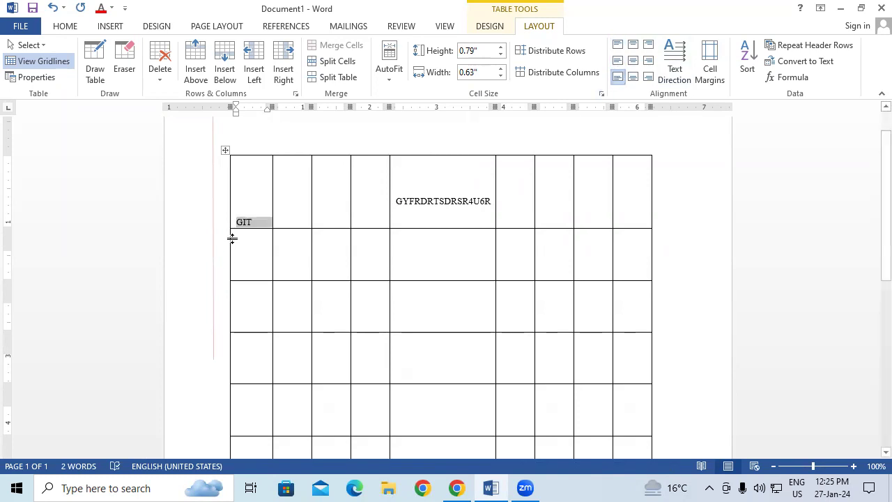
pyautogui.click(257, 226)
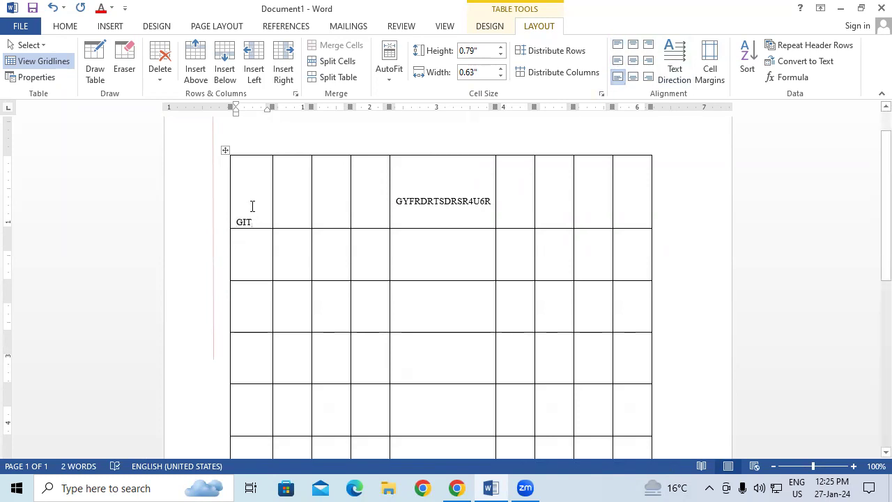
pyautogui.click(710, 68)
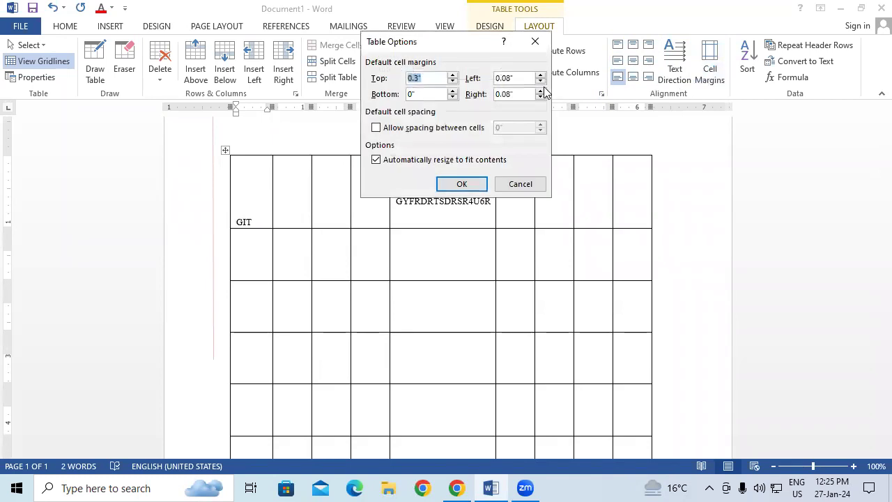
# Step: Apply 0.3" top and 0.24" bottom default cell margins to the table
pyautogui.click(452, 91)
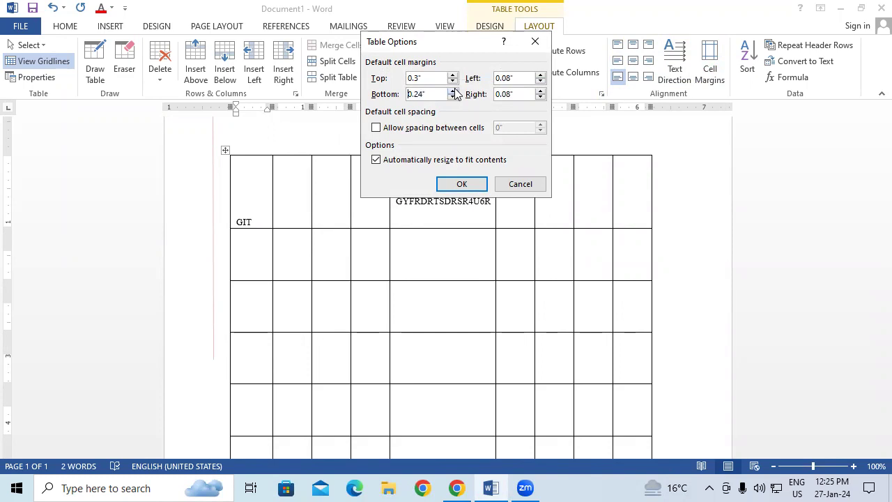
pyautogui.click(458, 182)
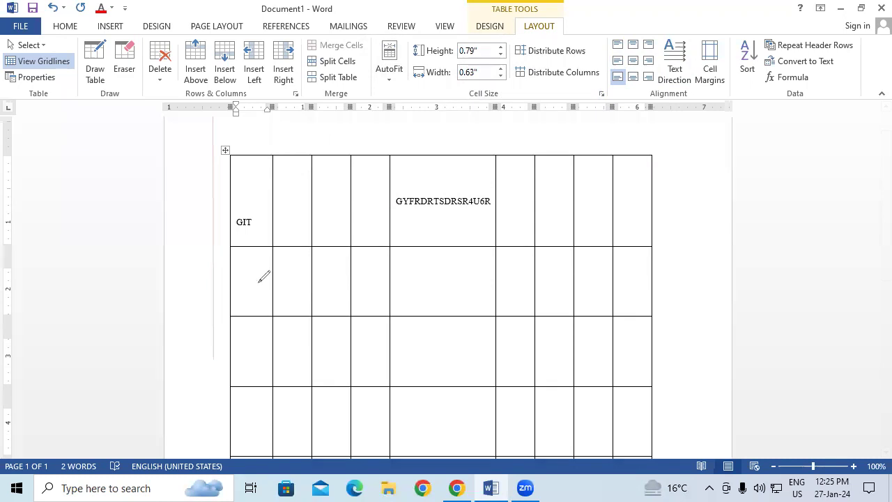
# Step: Select the whole document with Ctrl+A and delete the table, leaving zero words
pyautogui.moveTo(231, 245)
pyautogui.mouseDown()
pyautogui.moveTo(271, 243)
pyautogui.moveTo(233, 238)
pyautogui.mouseUp()
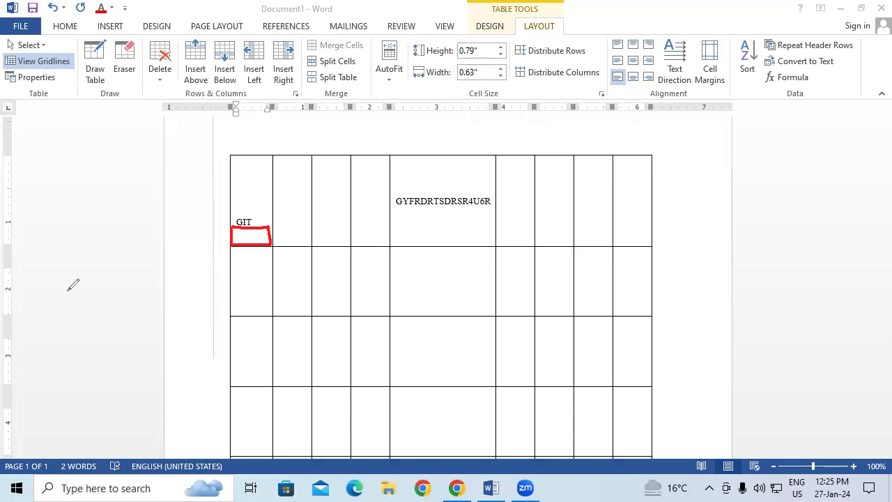
pyautogui.moveTo(746, 30); pyautogui.dragTo(744, 30)
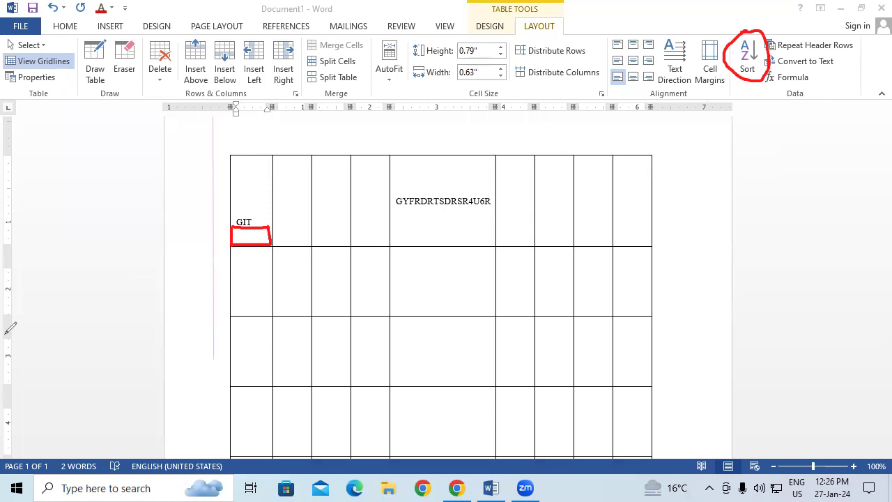
pyautogui.press('e')
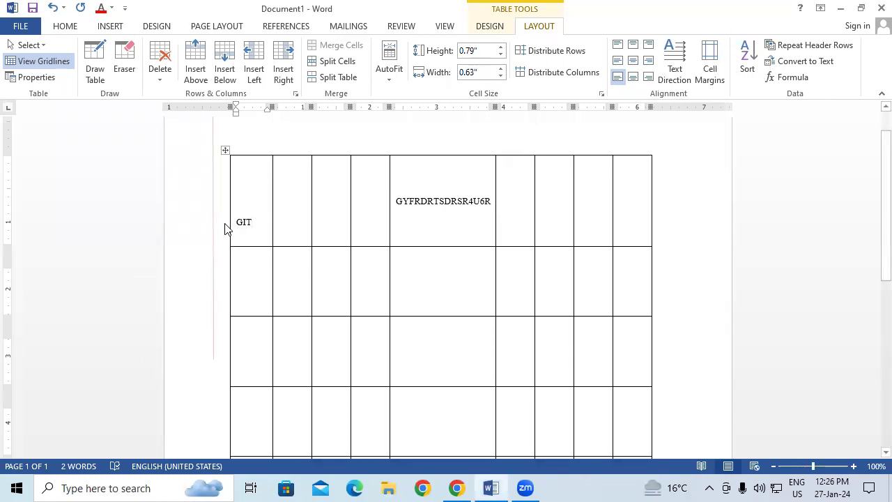
pyautogui.hotkey('ctrl', 'a')
pyautogui.press('Delete')
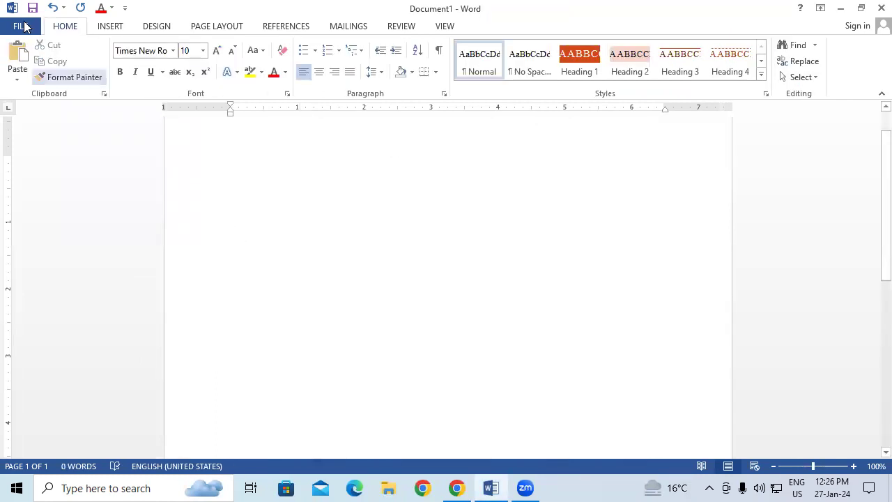
# Step: Insert a 10-column, 8-row table from the Insert Table grid
pyautogui.click(110, 26)
pyautogui.click(94, 73)
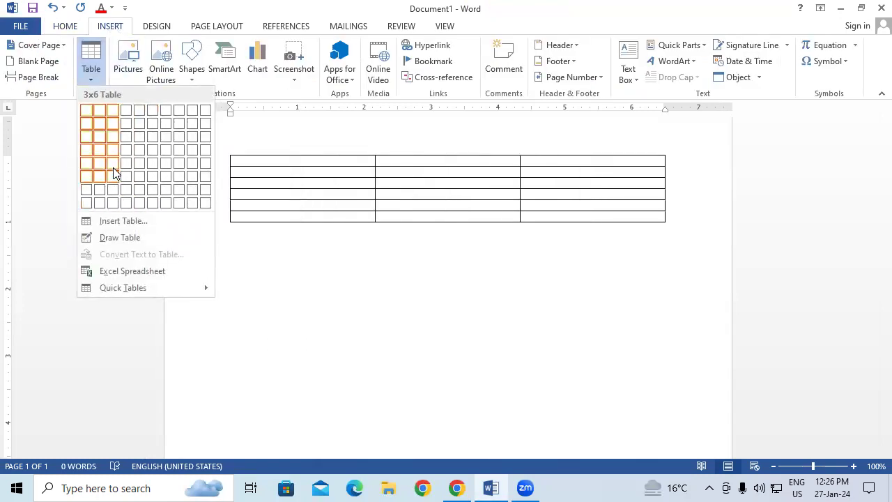
pyautogui.press('Escape')
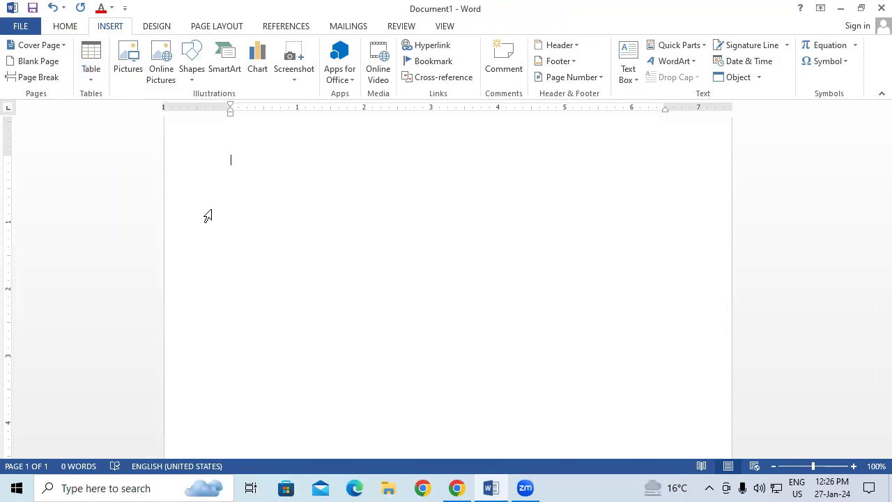
# Step: Enter 3, 5, 2, 4, 1, 8, 7, 6 down the first column and select those numbers
pyautogui.write('3')
pyautogui.press('Down')
pyautogui.write('5')
pyautogui.press('Down')
pyautogui.write('2')
pyautogui.press('Down')
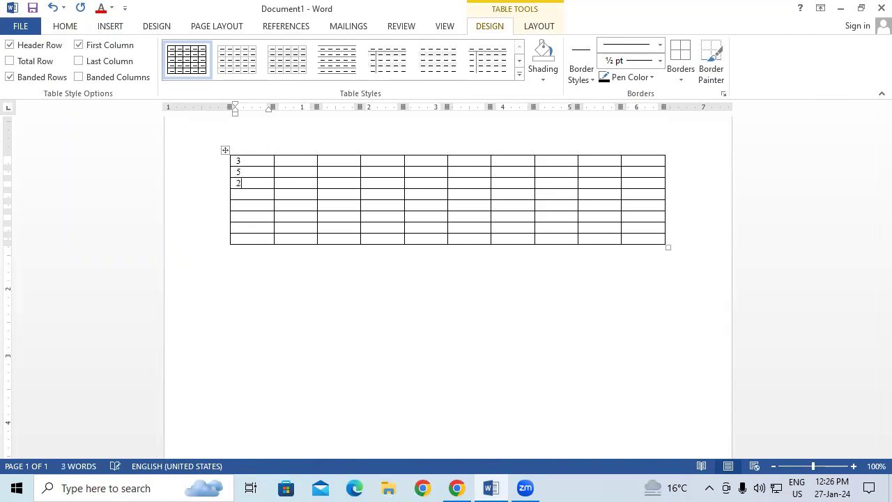
pyautogui.write('4')
pyautogui.press('Down')
pyautogui.write('1')
pyautogui.press('Down')
pyautogui.write('8')
pyautogui.press('Down')
pyautogui.write('7')
pyautogui.press('Down')
pyautogui.write('9')
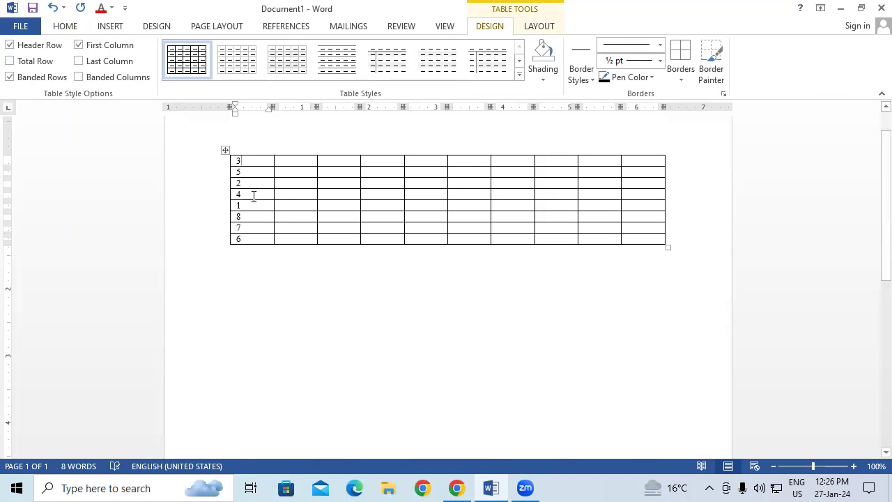
pyautogui.moveTo(255, 161); pyautogui.dragTo(252, 243)
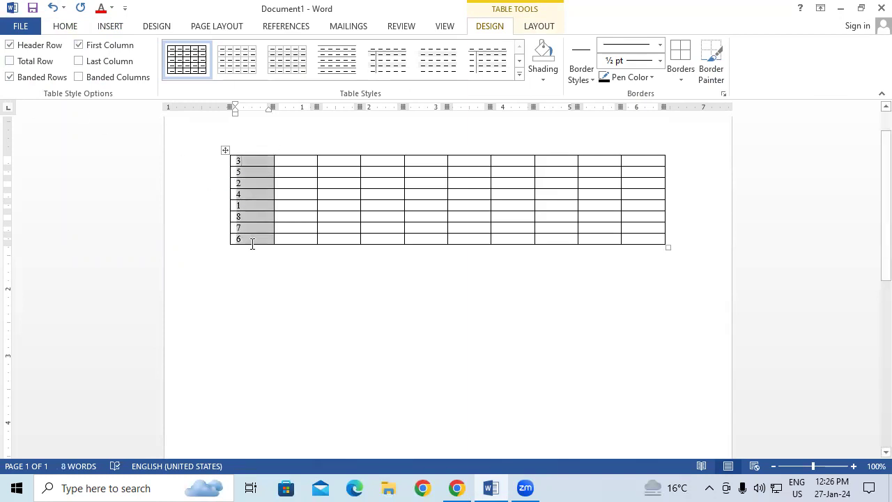
# Step: Sort column 1 by Number in ascending order so it reads 1 through 8
pyautogui.click(545, 26)
pyautogui.click(749, 59)
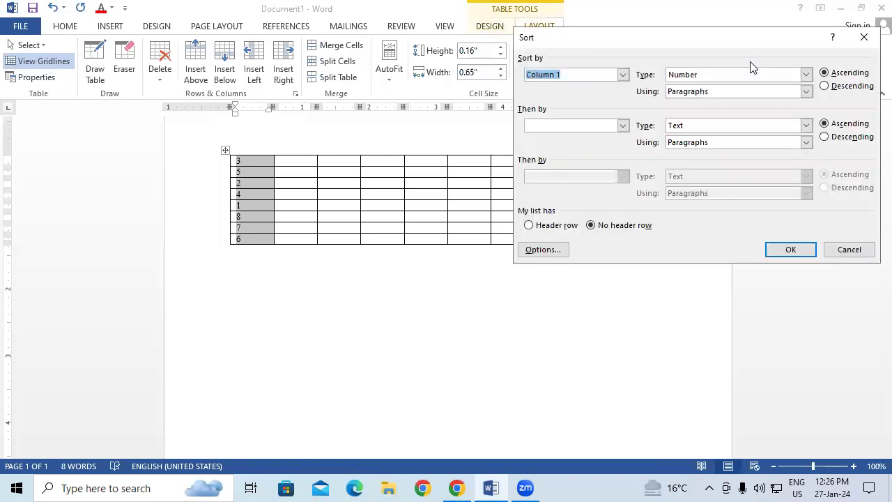
pyautogui.moveTo(727, 43); pyautogui.dragTo(540, 57)
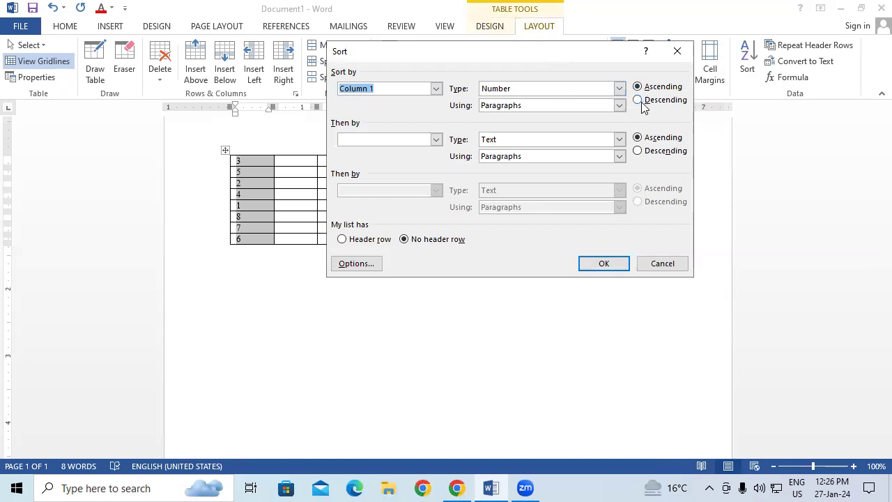
pyautogui.click(605, 266)
pyautogui.click(254, 162)
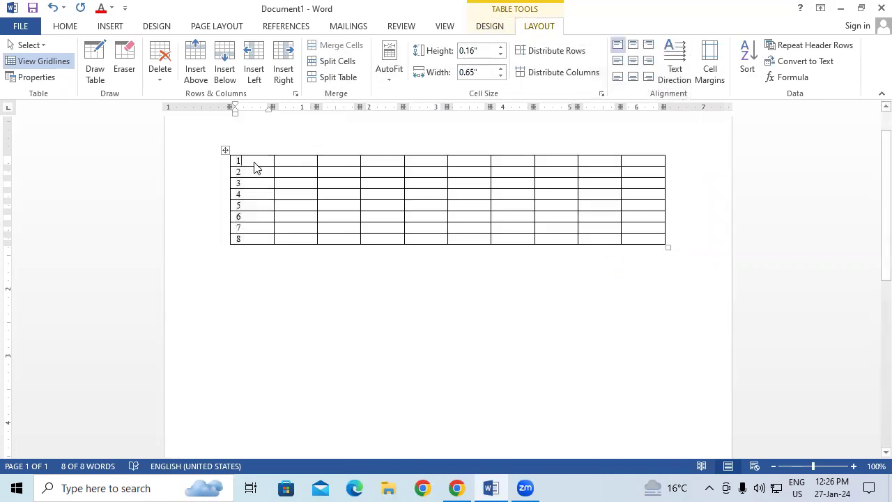
pyautogui.moveTo(254, 162); pyautogui.dragTo(253, 237)
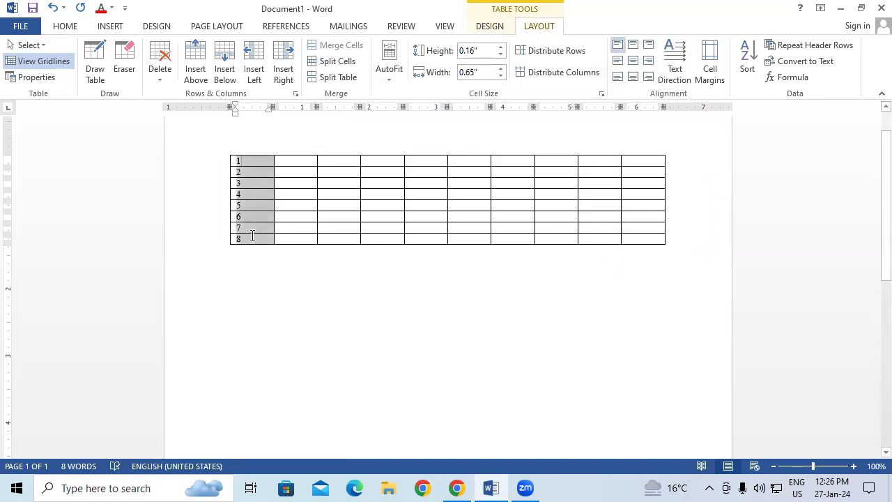
pyautogui.click(331, 165)
pyautogui.click(66, 27)
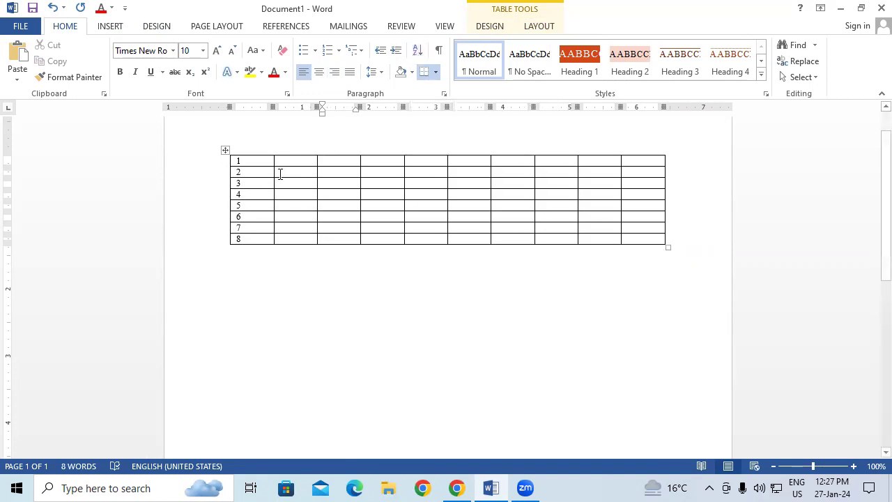
# Step: Select everything with Ctrl+A and delete the sorted 10-by-8 table
pyautogui.click(262, 161)
pyautogui.click(548, 25)
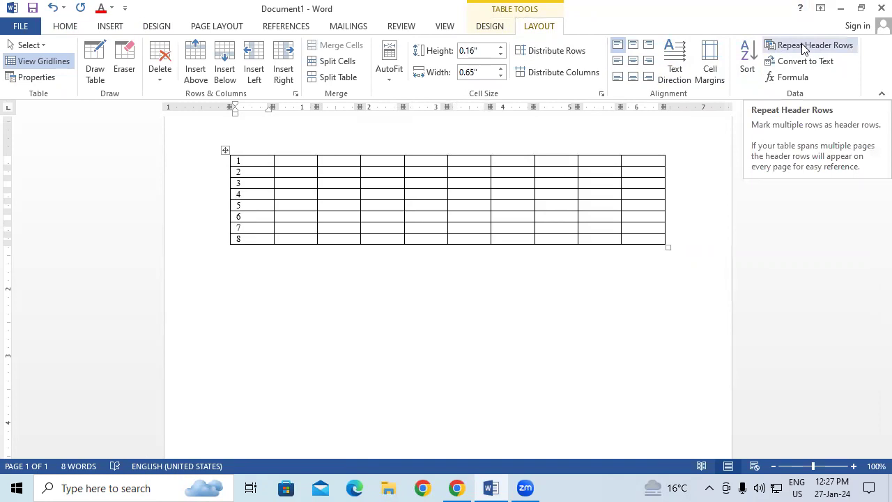
pyautogui.hotkey('ctrl', 'a')
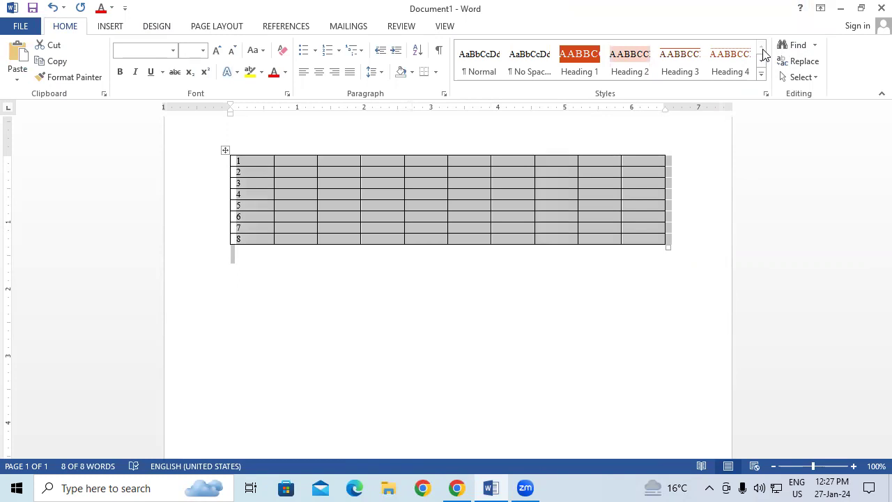
pyautogui.press('Delete')
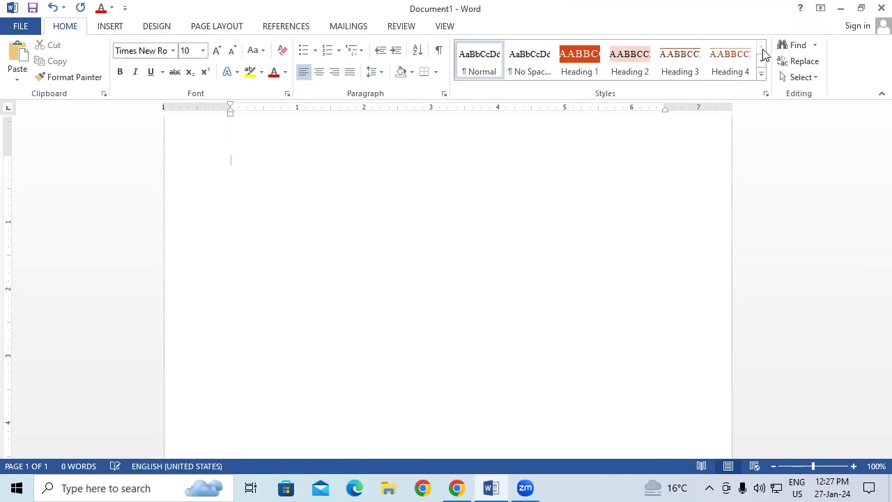
# Step: Create a 6-column, 100-row table through the Insert Table dialog
pyautogui.click(99, 28)
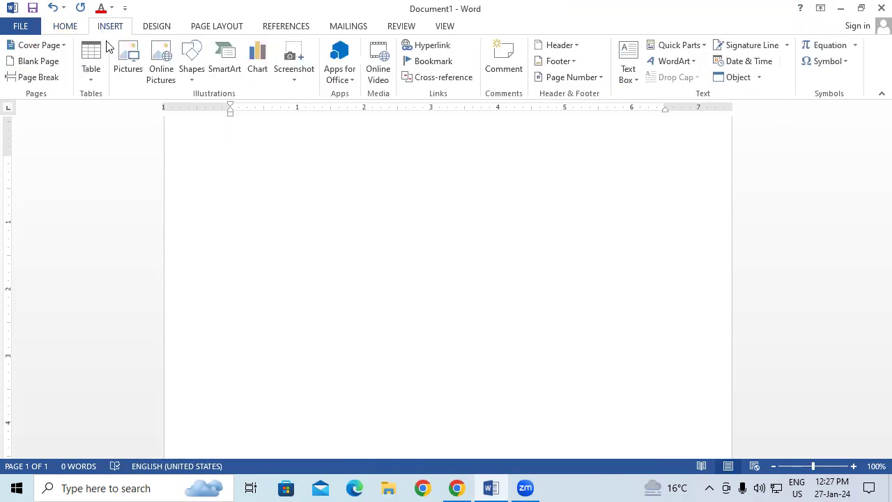
pyautogui.click(90, 77)
pyautogui.click(107, 223)
pyautogui.write('6')
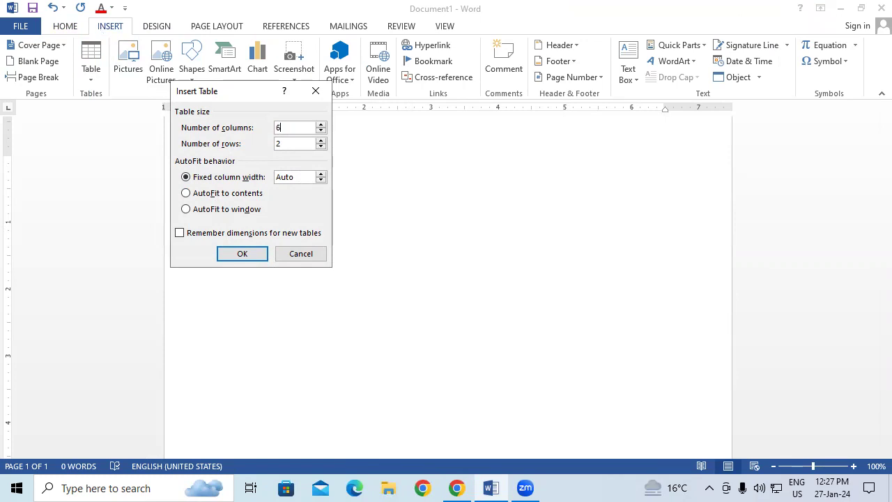
pyautogui.press('Tab')
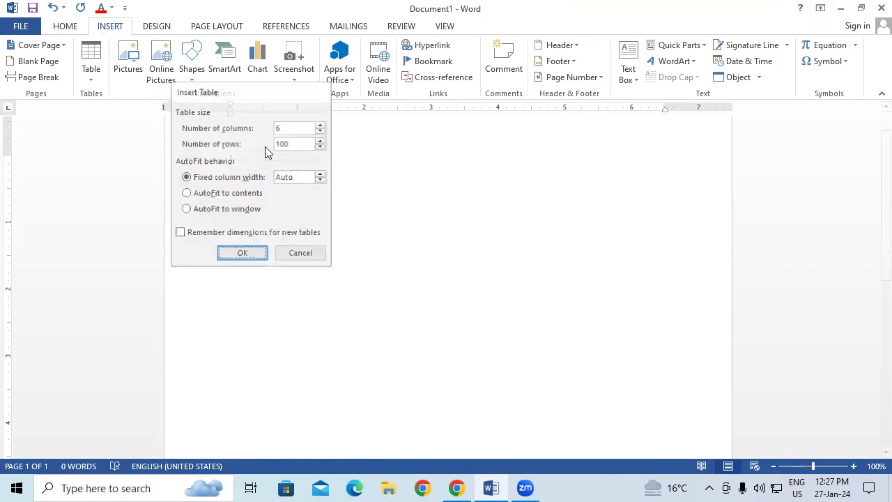
pyautogui.press('Return')
pyautogui.moveTo(882, 172); pyautogui.dragTo(870, 481)
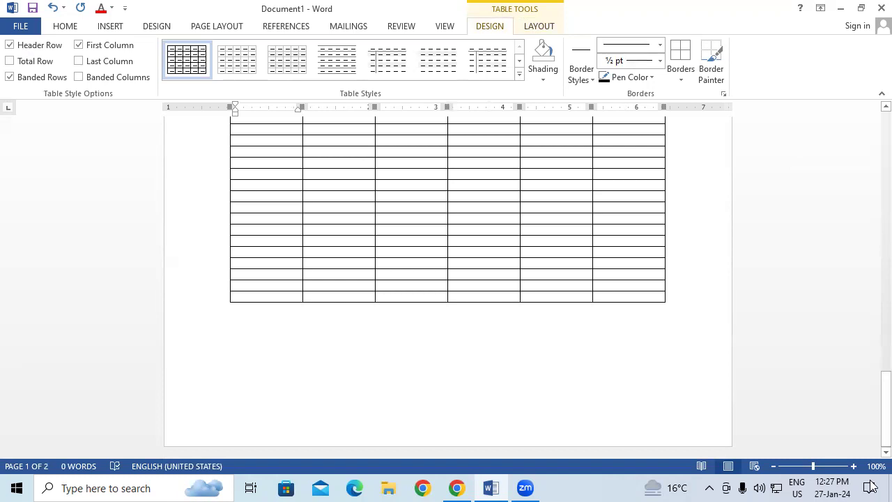
# Step: Drag the table's corner to enlarge it and widen its columns
pyautogui.click(649, 295)
pyautogui.moveTo(667, 307)
pyautogui.mouseDown()
pyautogui.moveTo(691, 451)
pyautogui.moveTo(681, 430)
pyautogui.mouseUp()
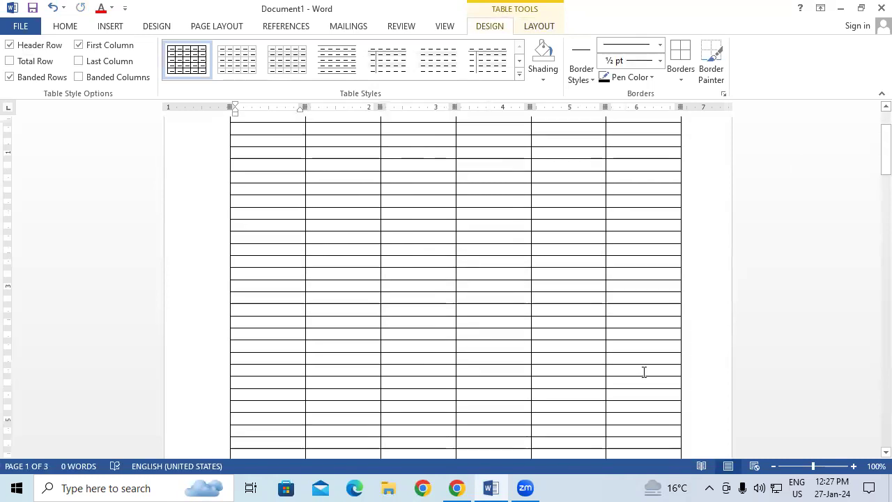
pyautogui.moveTo(870, 179)
pyautogui.mouseDown()
pyautogui.moveTo(874, 406)
pyautogui.moveTo(865, 366)
pyautogui.mouseUp()
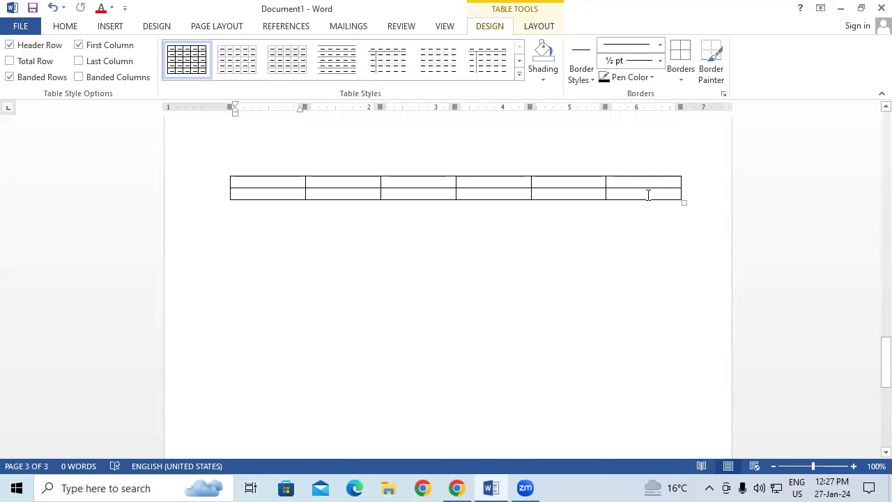
# Step: Add rows with repeated Tab until the table spans five pages, then scroll back to page 1
pyautogui.click(648, 195)
pyautogui.press('Tab')
pyautogui.press('Tab')
pyautogui.press('Tab')
pyautogui.press('Tab')
pyautogui.press('Tab')
pyautogui.press('Tab')
pyautogui.press('Tab')
pyautogui.press('Tab')
pyautogui.press('Tab')
pyautogui.press('Tab')
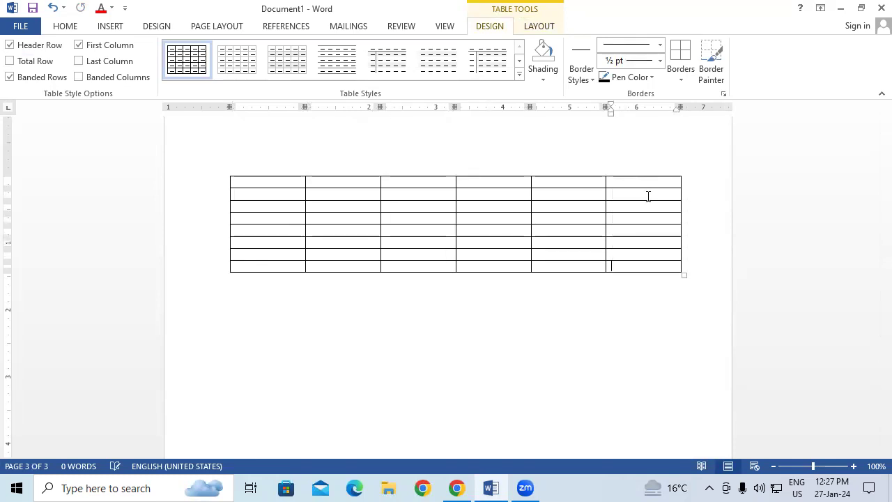
pyautogui.press('Tab')
pyautogui.press('Tab')
pyautogui.press('Tab')
pyautogui.press('Tab')
pyautogui.press('Tab')
pyautogui.press('Tab')
pyautogui.press('Tab')
pyautogui.press('Tab')
pyautogui.press('Tab')
pyautogui.press('Tab')
pyautogui.press('Tab')
pyautogui.press('Tab')
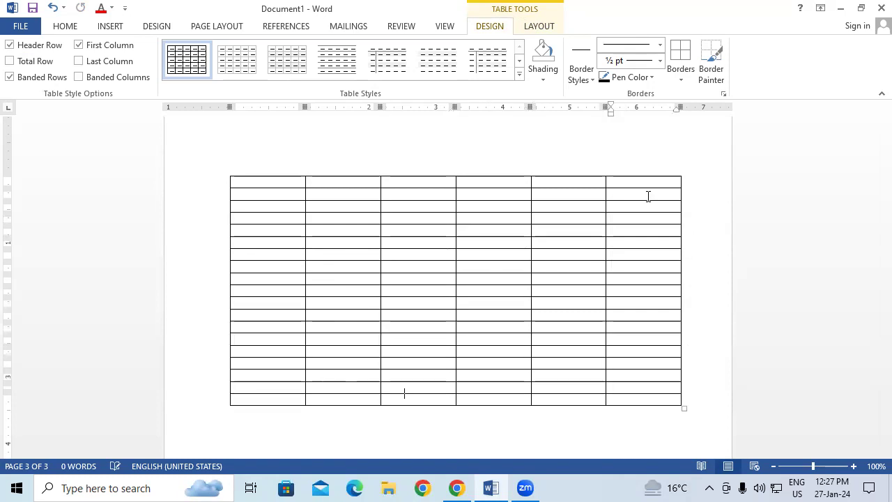
pyautogui.press('Tab')
pyautogui.press('Tab')
pyautogui.press('Tab')
pyautogui.press('Tab')
pyautogui.press('Tab')
pyautogui.press('Tab')
pyautogui.press('Tab')
pyautogui.press('Tab')
pyautogui.press('Tab')
pyautogui.press('Tab')
pyautogui.press('Tab')
pyautogui.press('Tab')
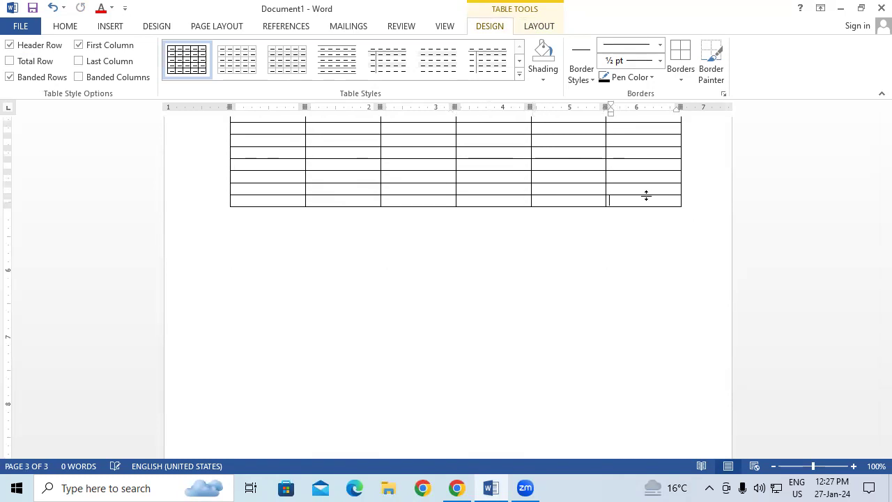
pyautogui.press('Tab')
pyautogui.press('Tab')
pyautogui.press('Tab')
pyautogui.press('Tab')
pyautogui.press('Tab')
pyautogui.press('Tab')
pyautogui.press('Tab')
pyautogui.press('Tab')
pyautogui.press('Tab')
pyautogui.press('Tab')
pyautogui.press('Tab')
pyautogui.press('Tab')
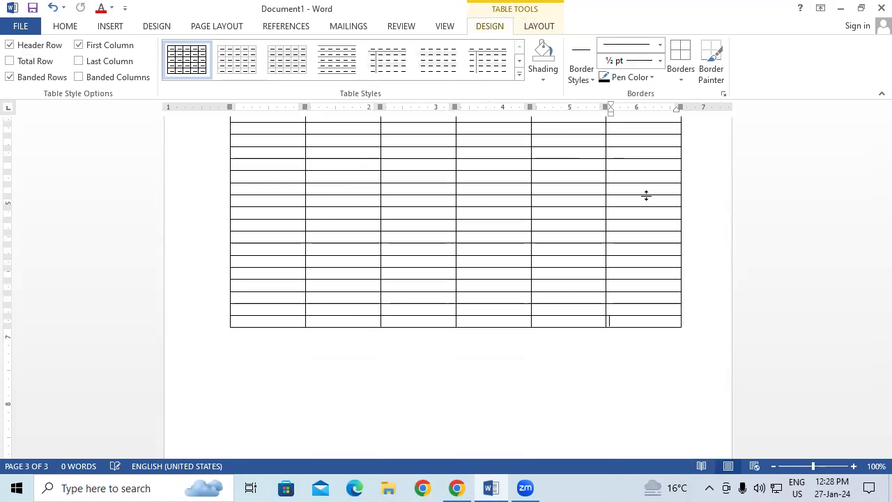
pyautogui.press('Tab')
pyautogui.press('Tab')
pyautogui.press('Tab')
pyautogui.press('Tab')
pyautogui.press('Tab')
pyautogui.press('Tab')
pyautogui.press('Tab')
pyautogui.press('Tab')
pyautogui.press('Tab')
pyautogui.press('Tab')
pyautogui.press('Tab')
pyautogui.press('Tab')
pyautogui.press('Tab')
pyautogui.press('Tab')
pyautogui.press('Tab')
pyautogui.press('Tab')
pyautogui.press('Tab')
pyautogui.press('Tab')
pyautogui.press('Tab')
pyautogui.press('Tab')
pyautogui.press('Tab')
pyautogui.press('Tab')
pyautogui.press('Tab')
pyautogui.press('Tab')
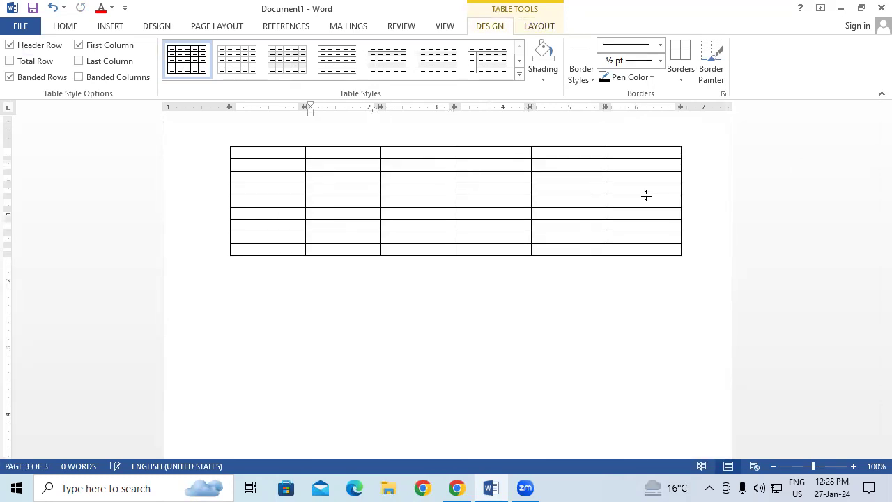
pyautogui.press('Tab')
pyautogui.press('Tab')
pyautogui.press('Tab')
pyautogui.press('Tab')
pyautogui.press('Tab')
pyautogui.press('Tab')
pyautogui.press('Tab')
pyautogui.press('Tab')
pyautogui.press('Tab')
pyautogui.press('Tab')
pyautogui.press('Tab')
pyautogui.press('Tab')
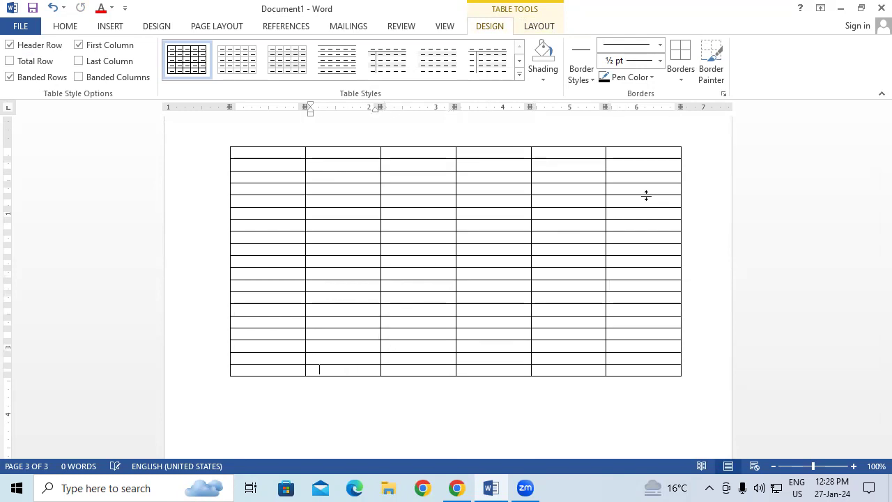
pyautogui.press('Tab')
pyautogui.press('Tab')
pyautogui.press('Tab')
pyautogui.press('Tab')
pyautogui.press('Tab')
pyautogui.press('Tab')
pyautogui.press('Tab')
pyautogui.press('Tab')
pyautogui.press('Tab')
pyautogui.press('Tab')
pyautogui.press('Tab')
pyautogui.press('Tab')
pyautogui.press('Tab')
pyautogui.press('Tab')
pyautogui.press('Tab')
pyautogui.press('Tab')
pyautogui.press('Tab')
pyautogui.press('Tab')
pyautogui.press('Tab')
pyautogui.press('Tab')
pyautogui.press('Tab')
pyautogui.press('Tab')
pyautogui.press('Tab')
pyautogui.press('Tab')
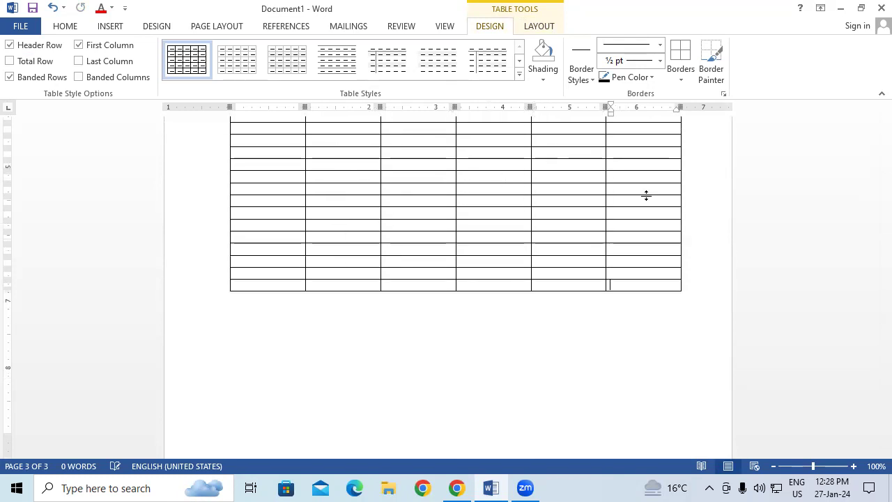
pyautogui.press('Tab')
pyautogui.press('Tab')
pyautogui.press('Tab')
pyautogui.press('Tab')
pyautogui.press('Tab')
pyautogui.press('Tab')
pyautogui.press('Tab')
pyautogui.press('Tab')
pyautogui.press('Tab')
pyautogui.press('Tab')
pyautogui.press('Tab')
pyautogui.press('Tab')
pyautogui.press('Tab')
pyautogui.press('Tab')
pyautogui.press('Tab')
pyautogui.press('Tab')
pyautogui.press('Tab')
pyautogui.press('Tab')
pyautogui.press('Tab')
pyautogui.press('Tab')
pyautogui.press('Tab')
pyautogui.press('Tab')
pyautogui.press('Tab')
pyautogui.press('Tab')
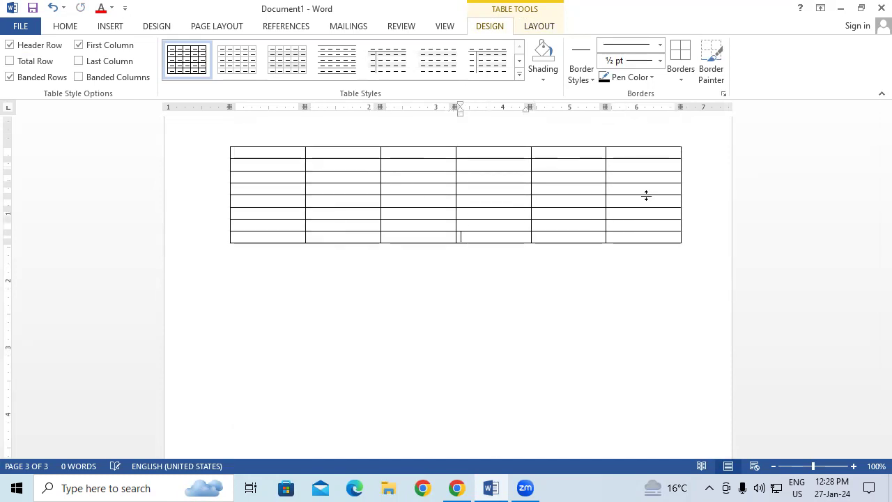
pyautogui.moveTo(883, 390); pyautogui.dragTo(860, 105)
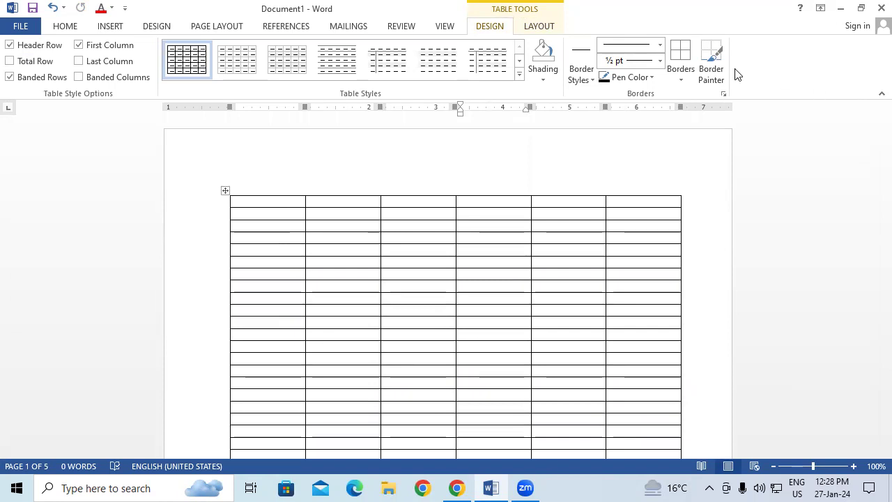
# Step: Type the header cells Sr no, Name, Course, Fee, Paid and Due across the first row
pyautogui.click(257, 201)
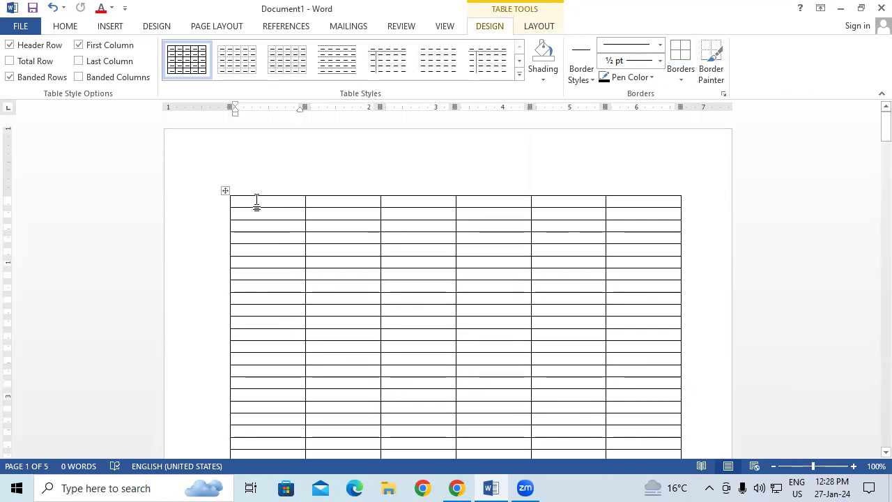
pyautogui.write('Sr no')
pyautogui.press('Tab')
pyautogui.write('N')
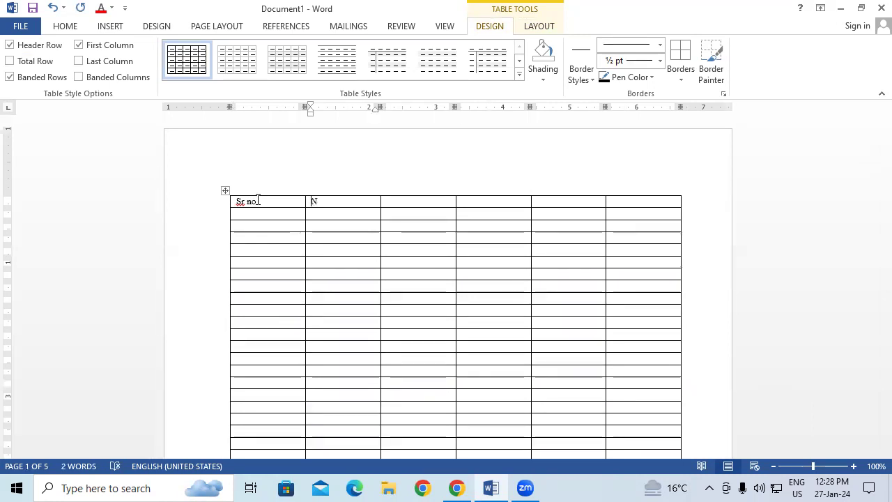
pyautogui.write('ame')
pyautogui.press('Tab')
pyautogui.write('u')
pyautogui.press('Tab')
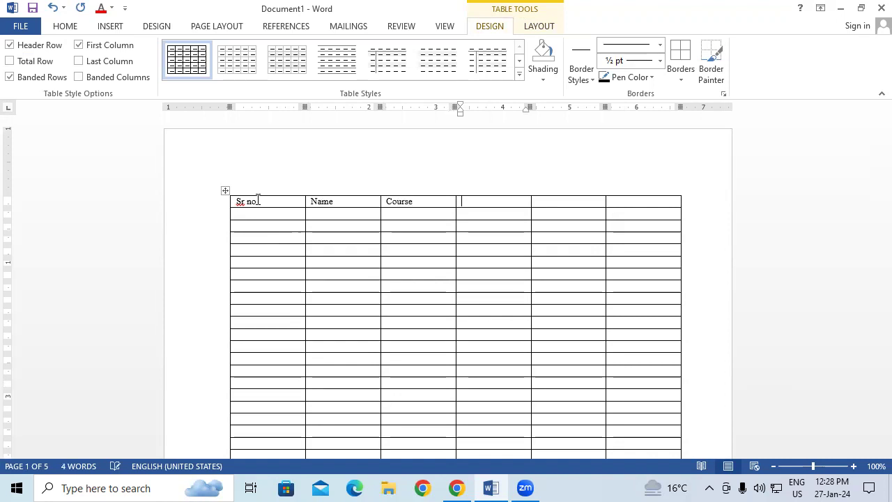
pyautogui.write('Fee')
pyautogui.press('Tab')
pyautogui.write('d')
pyautogui.press('Tab')
pyautogui.write('Due')
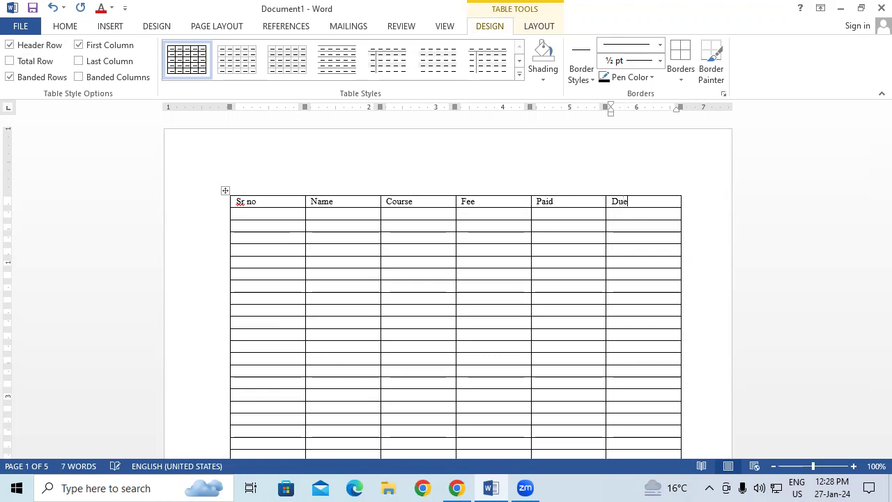
pyautogui.click(234, 261)
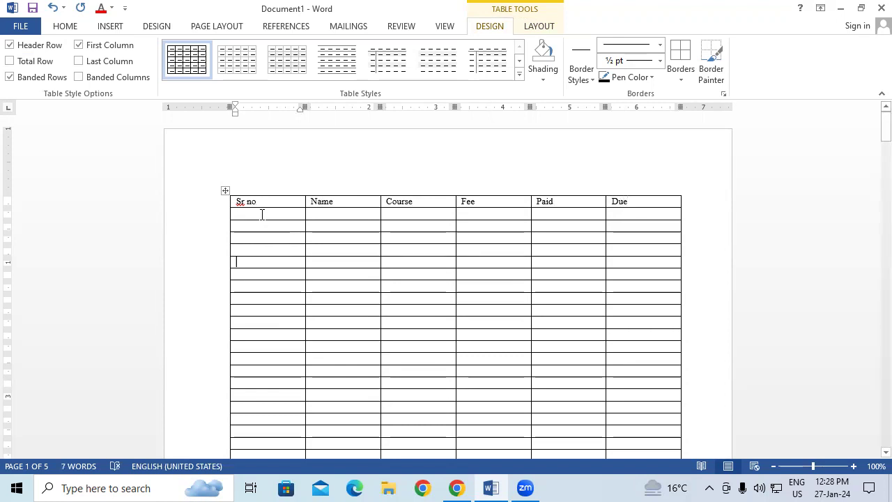
pyautogui.moveTo(262, 215); pyautogui.dragTo(617, 365)
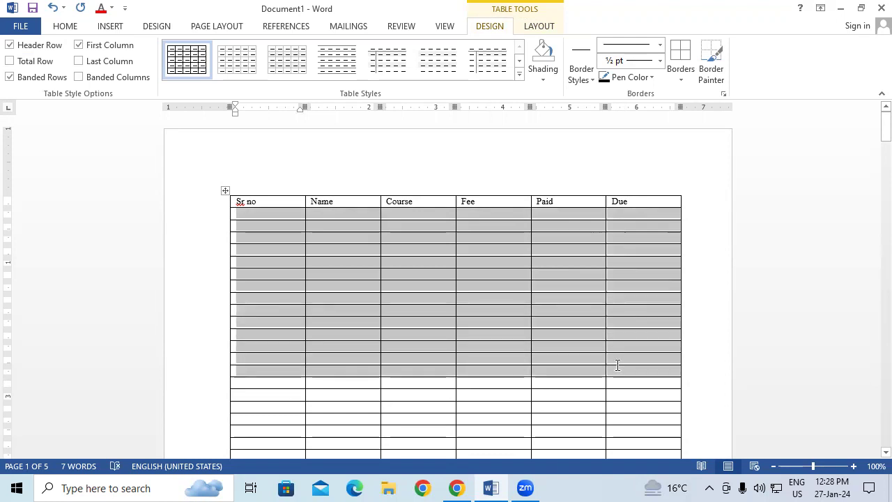
pyautogui.moveTo(281, 213); pyautogui.dragTo(253, 449)
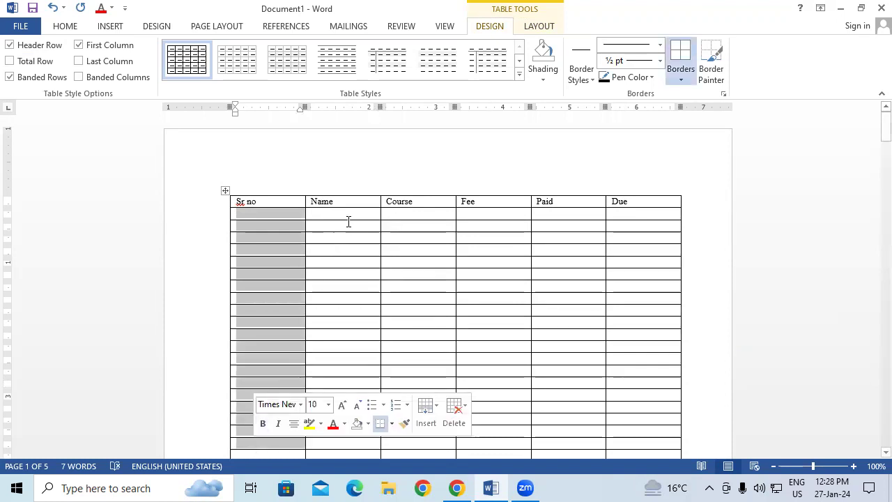
pyautogui.moveTo(348, 222); pyautogui.dragTo(340, 408)
pyautogui.moveTo(416, 213); pyautogui.dragTo(431, 413)
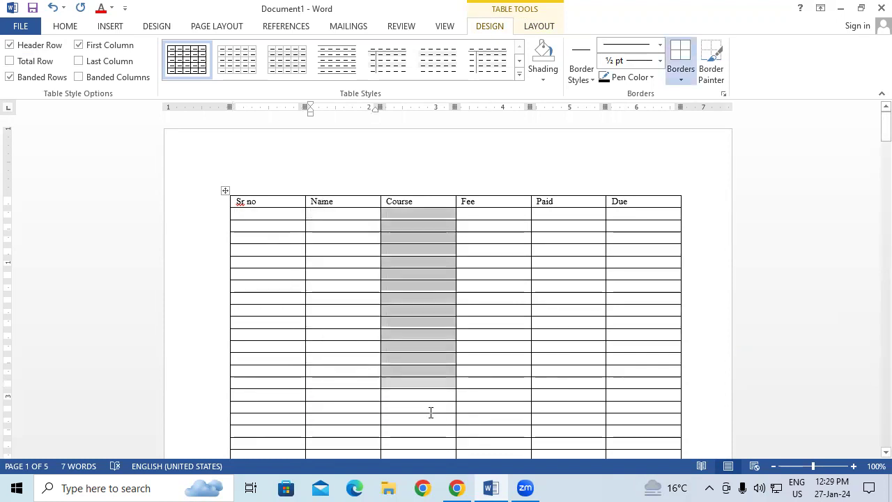
pyautogui.moveTo(484, 210); pyautogui.dragTo(487, 381)
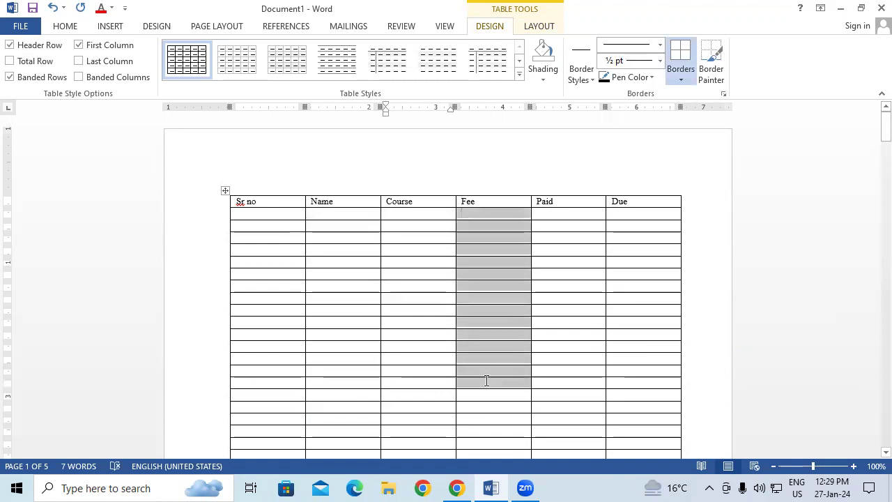
pyautogui.moveTo(537, 219)
pyautogui.mouseDown()
pyautogui.moveTo(558, 224)
pyautogui.moveTo(554, 216)
pyautogui.mouseUp()
pyautogui.moveTo(637, 213); pyautogui.dragTo(640, 420)
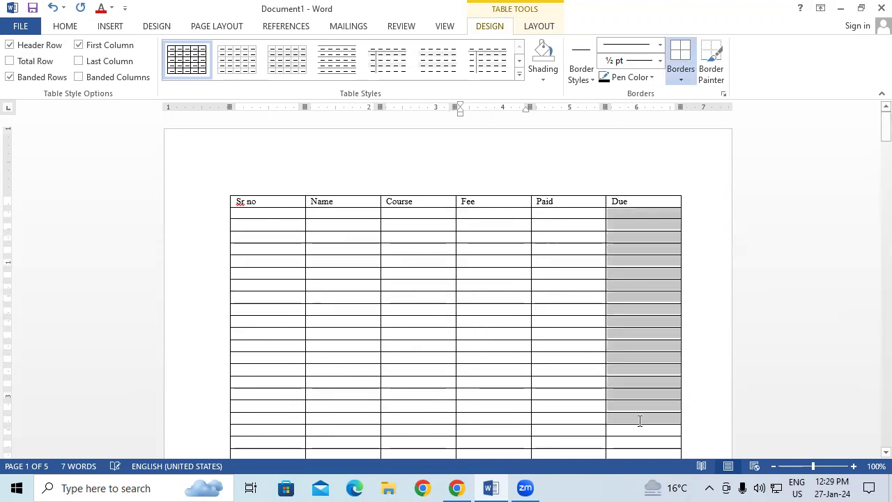
pyautogui.scroll(-2, 488, 368)
pyautogui.scroll(-2, 490, 370)
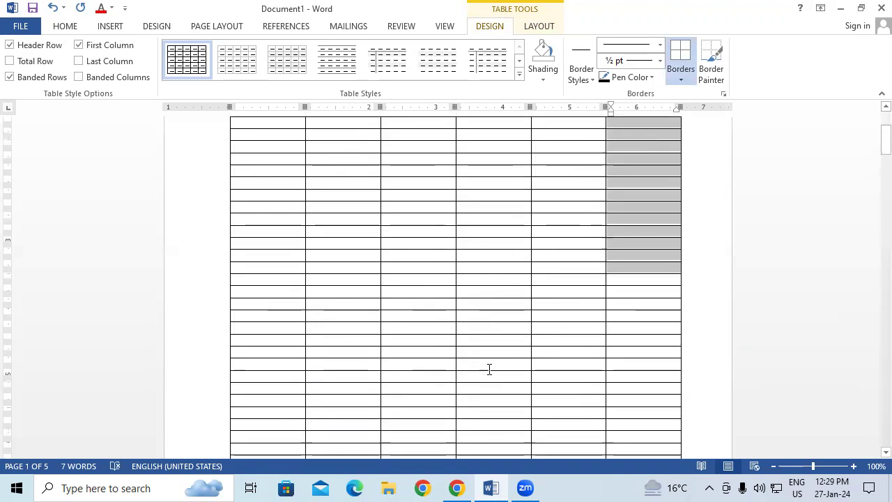
pyautogui.moveTo(884, 150); pyautogui.dragTo(874, 195)
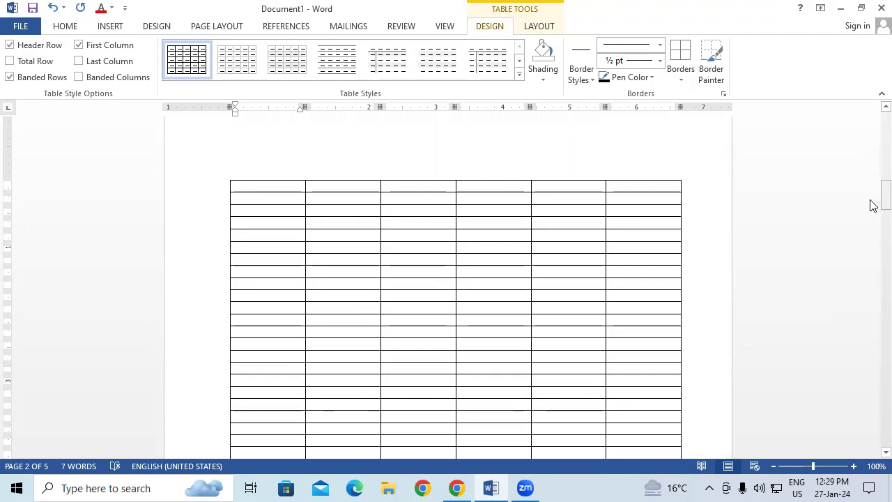
pyautogui.moveTo(886, 198); pyautogui.dragTo(877, 91)
pyautogui.click(15, 28)
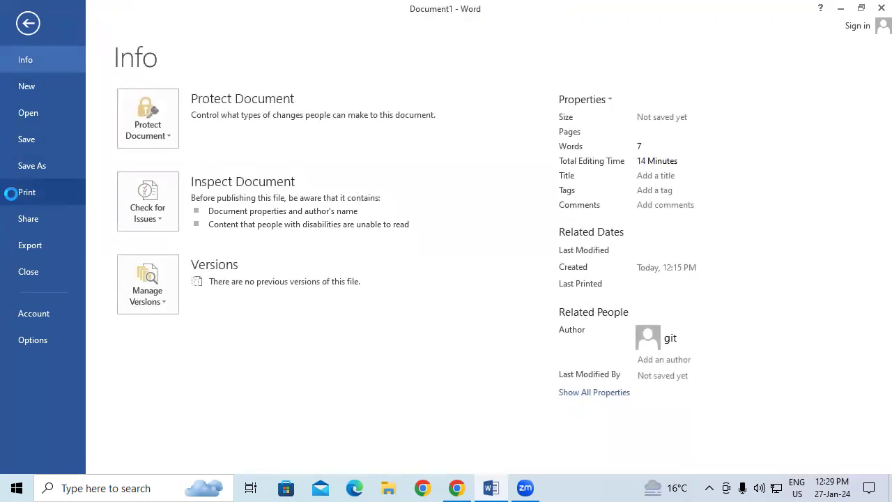
pyautogui.click(10, 193)
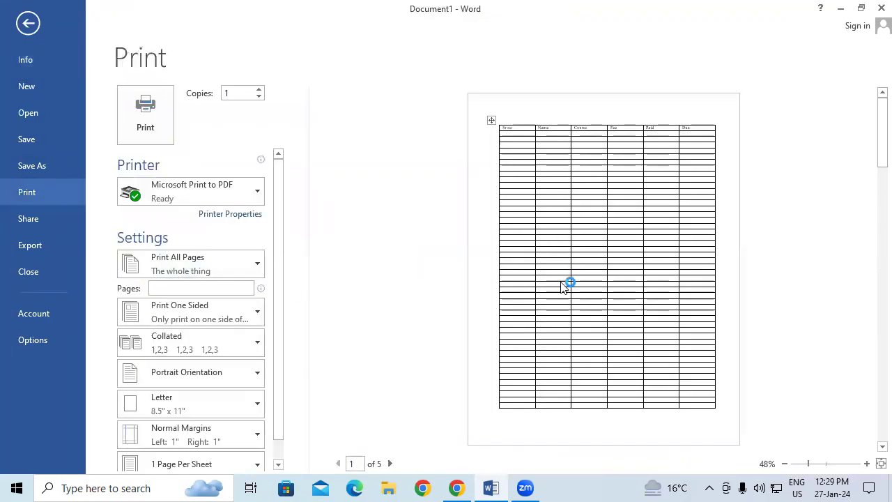
pyautogui.click(881, 464)
pyautogui.moveTo(808, 464); pyautogui.dragTo(831, 464)
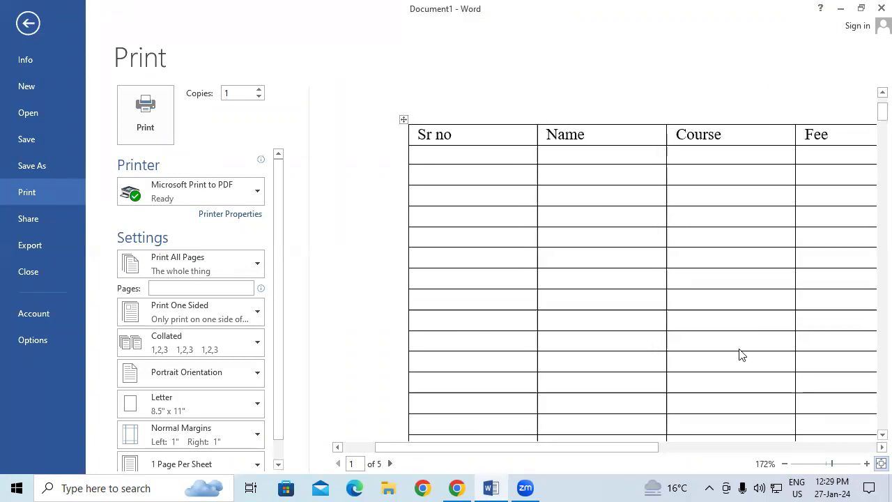
pyautogui.click(821, 464)
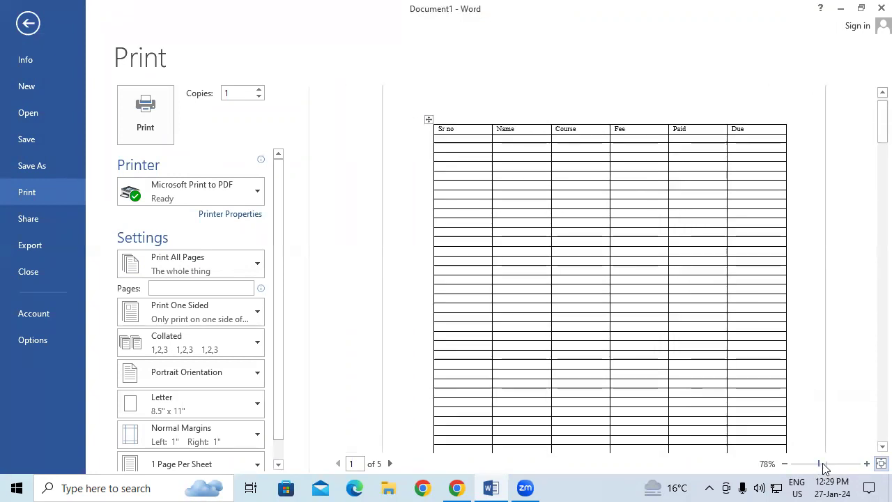
pyautogui.click(824, 464)
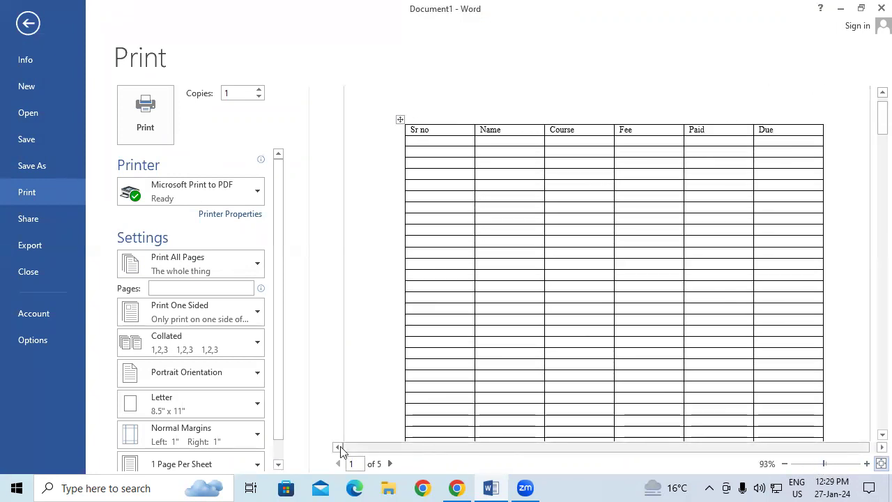
pyautogui.click(390, 464)
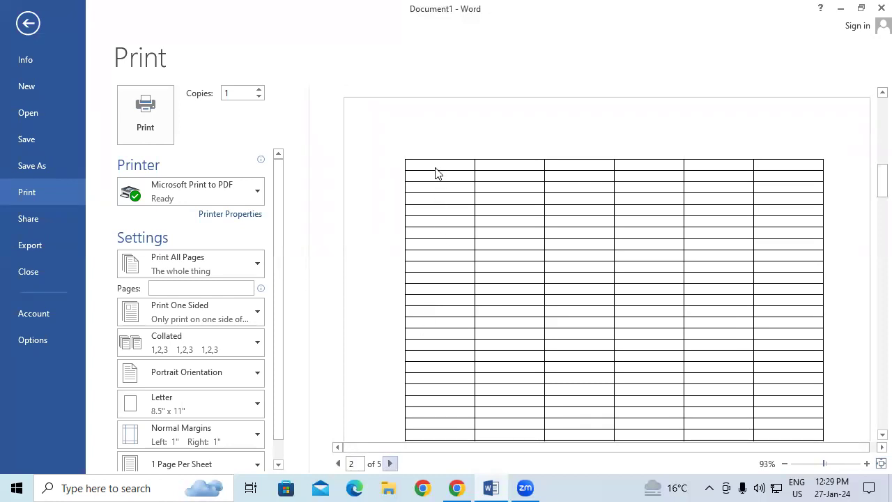
# Step: Select the Sr no–Due header row and turn on Repeat Header Rows
pyautogui.click(26, 22)
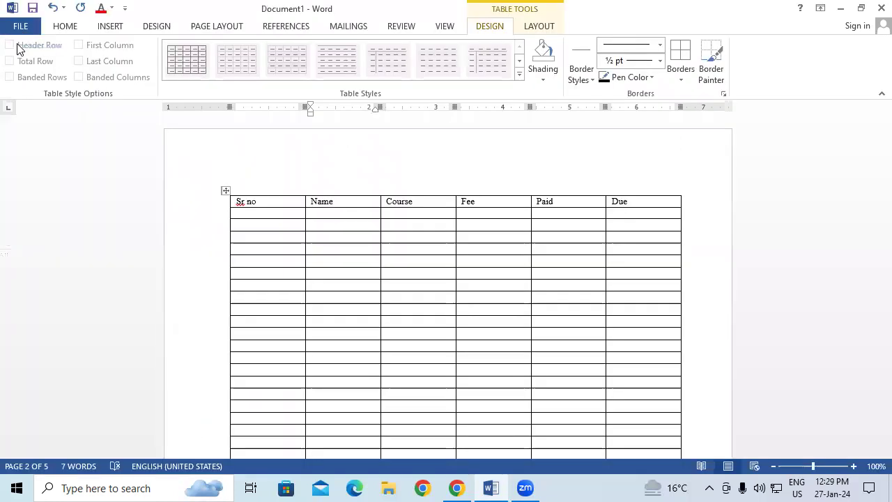
pyautogui.moveTo(885, 197); pyautogui.dragTo(871, 89)
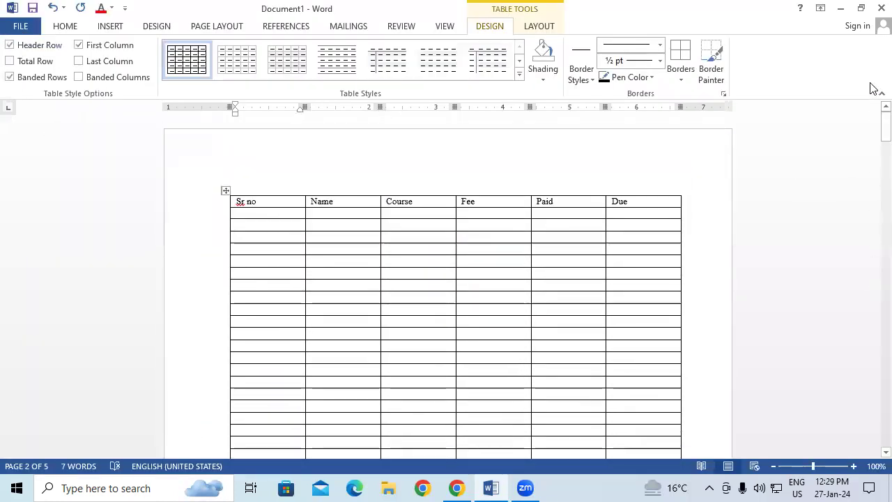
pyautogui.click(249, 209)
pyautogui.moveTo(261, 203); pyautogui.dragTo(650, 194)
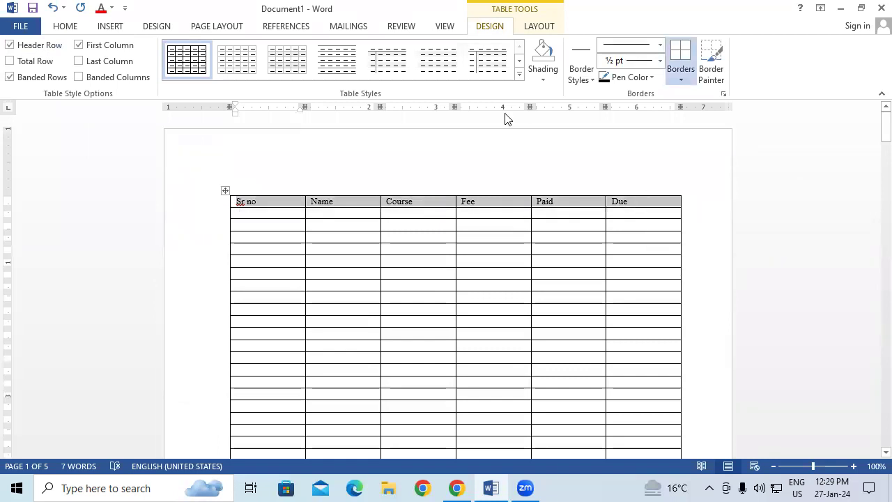
pyautogui.click(539, 28)
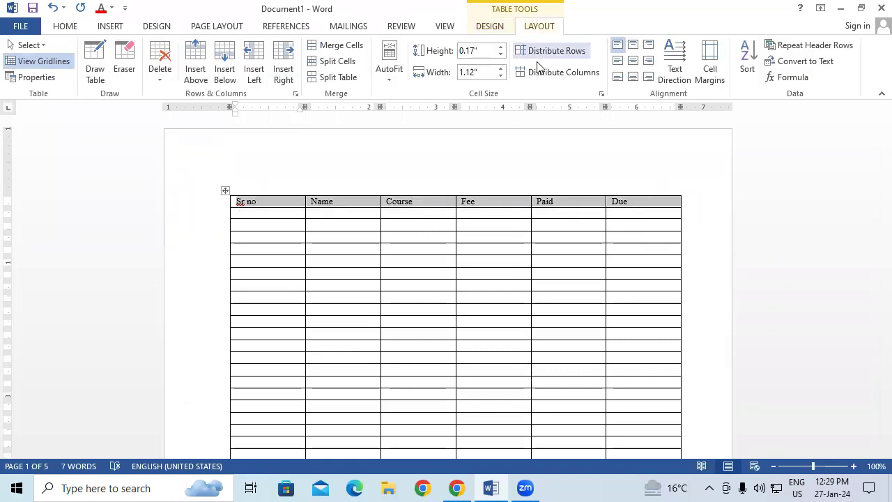
pyautogui.click(811, 47)
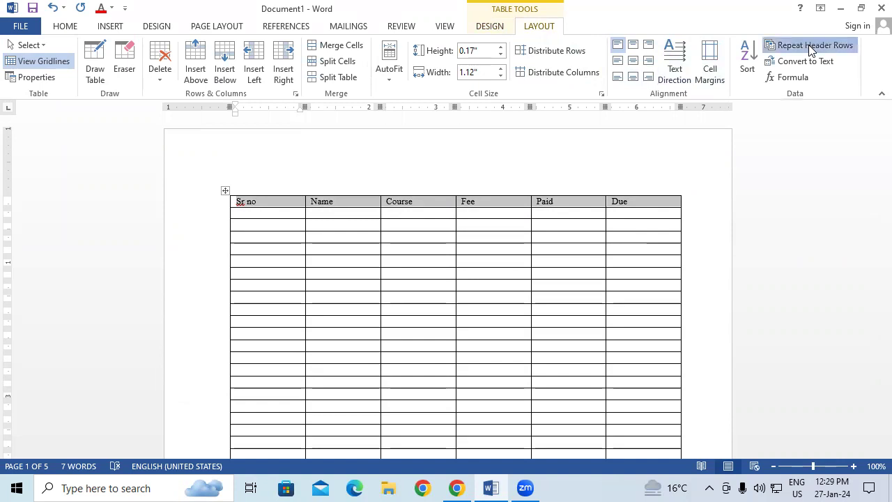
# Step: Scroll through pages 2 and 3 to confirm the Sr no–Due header row repeats at the top
pyautogui.click(479, 264)
pyautogui.scroll(-3, 479, 265)
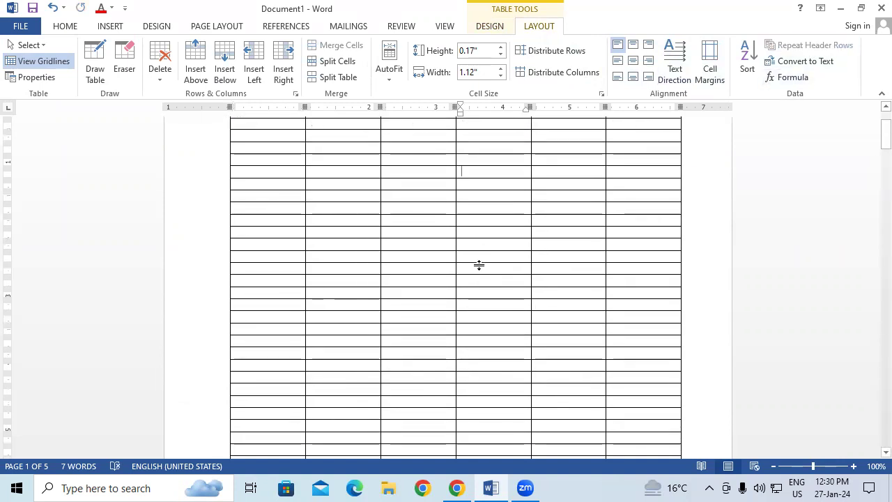
pyautogui.scroll(-1, 480, 264)
pyautogui.scroll(-2, 480, 264)
pyautogui.scroll(-1, 480, 264)
pyautogui.scroll(-1, 480, 264)
pyautogui.scroll(-2, 479, 265)
pyautogui.scroll(-1, 480, 264)
pyautogui.scroll(-1, 480, 264)
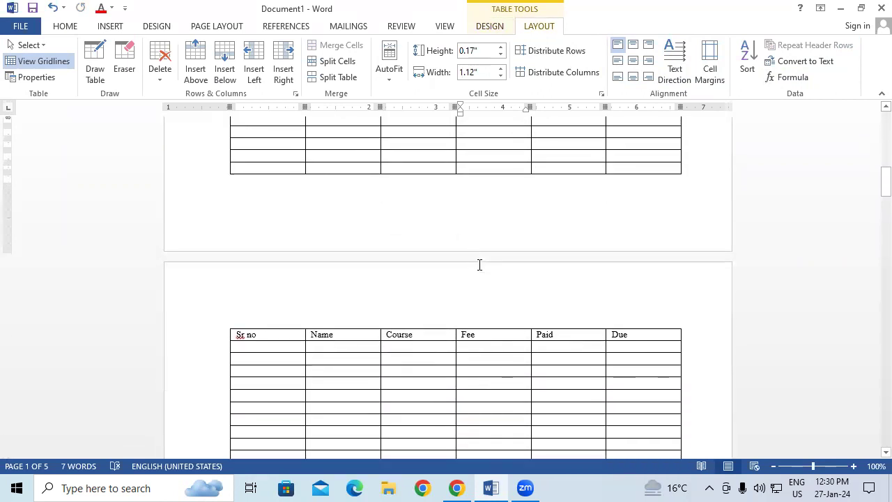
pyautogui.scroll(-2, 480, 264)
pyautogui.scroll(-1, 480, 264)
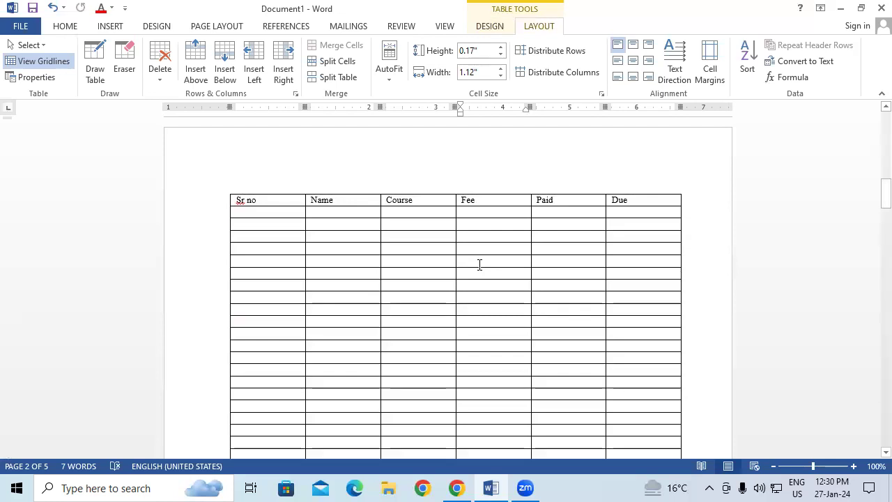
pyautogui.scroll(-2, 480, 264)
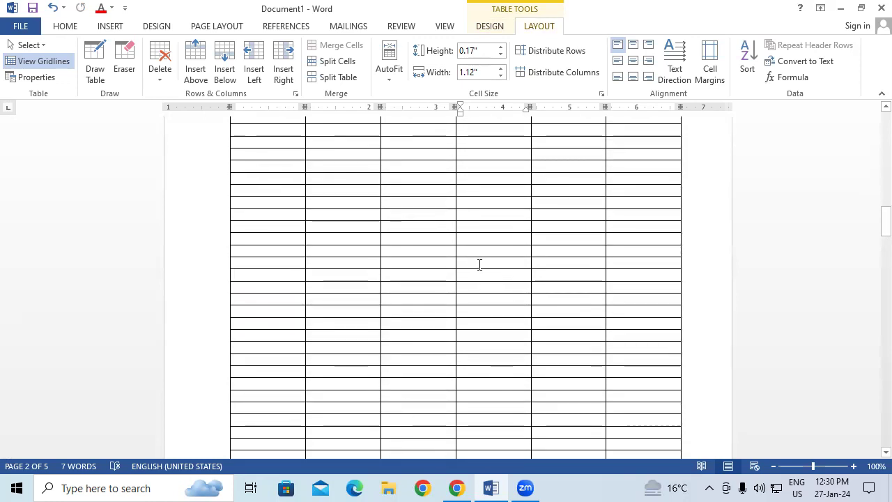
pyautogui.scroll(-3, 480, 265)
pyautogui.scroll(-2, 480, 264)
pyautogui.scroll(-2, 480, 264)
pyautogui.scroll(-2, 479, 264)
pyautogui.scroll(-1, 480, 264)
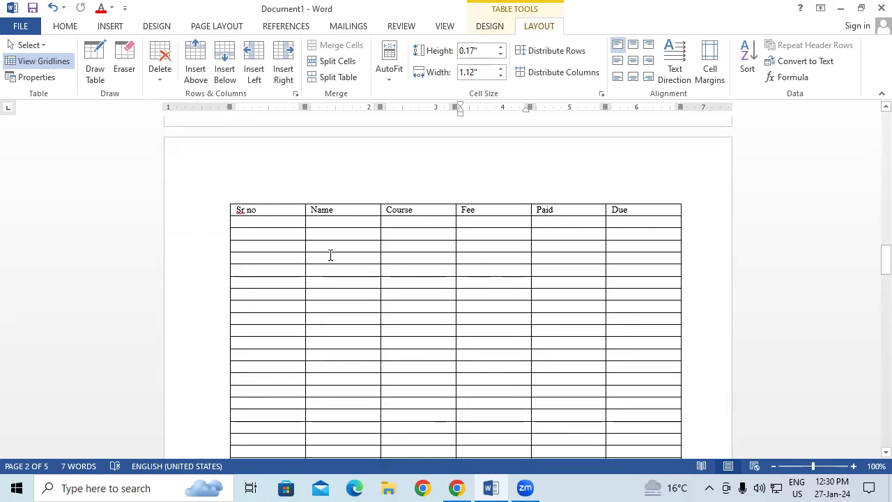
# Step: Check the repeated header on page 4, then bring up the document's File Info view
pyautogui.click(328, 256)
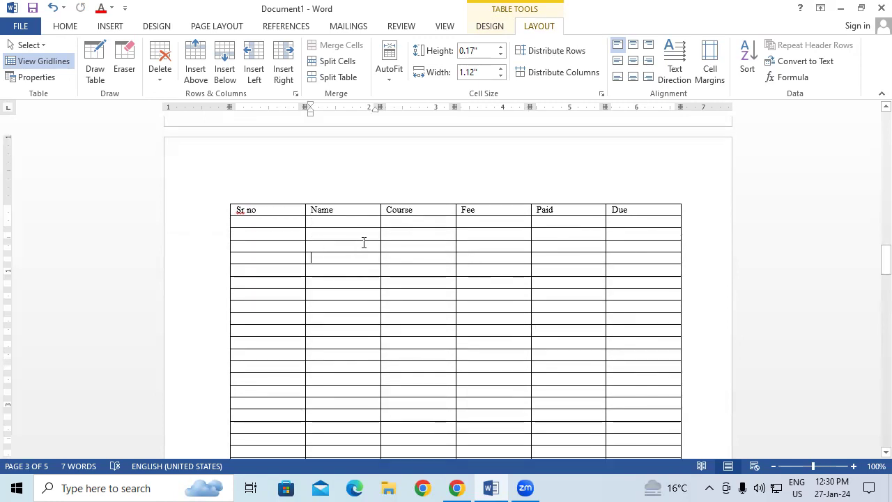
pyautogui.scroll(-3, 366, 240)
pyautogui.scroll(-2, 363, 241)
pyautogui.scroll(-6, 363, 241)
pyautogui.scroll(-2, 364, 241)
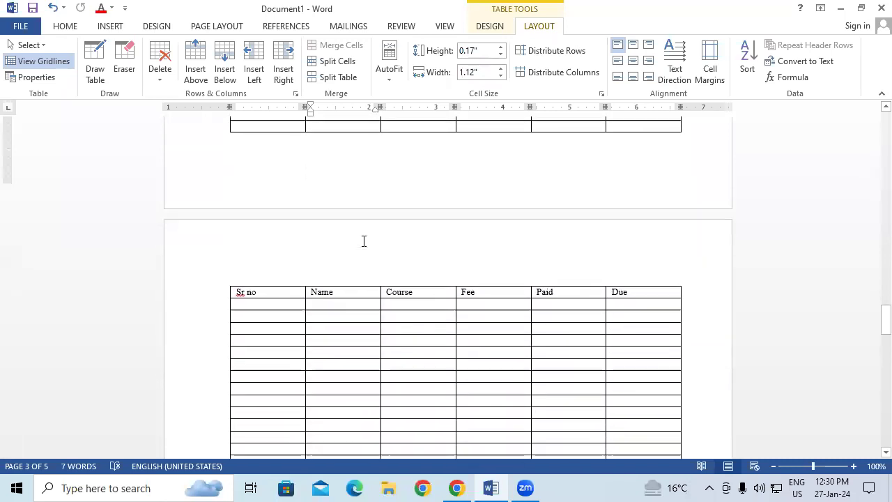
pyautogui.scroll(-3, 363, 242)
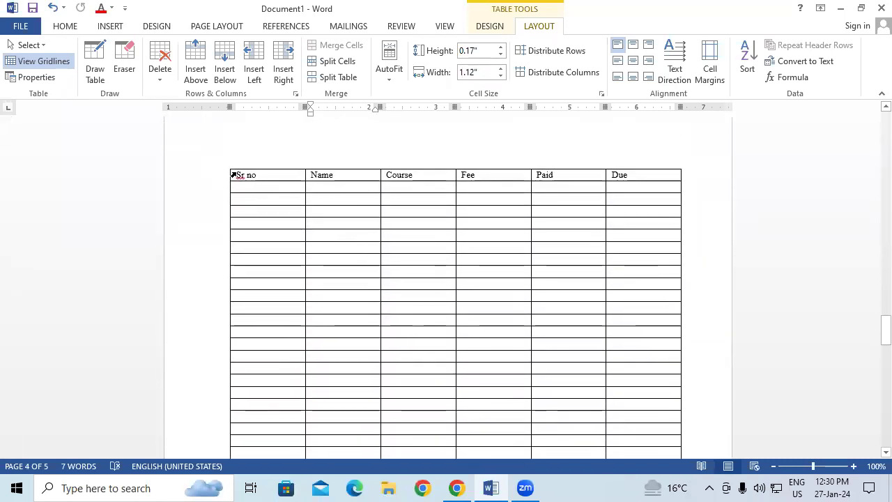
pyautogui.moveTo(236, 186); pyautogui.dragTo(620, 186)
pyautogui.click(407, 223)
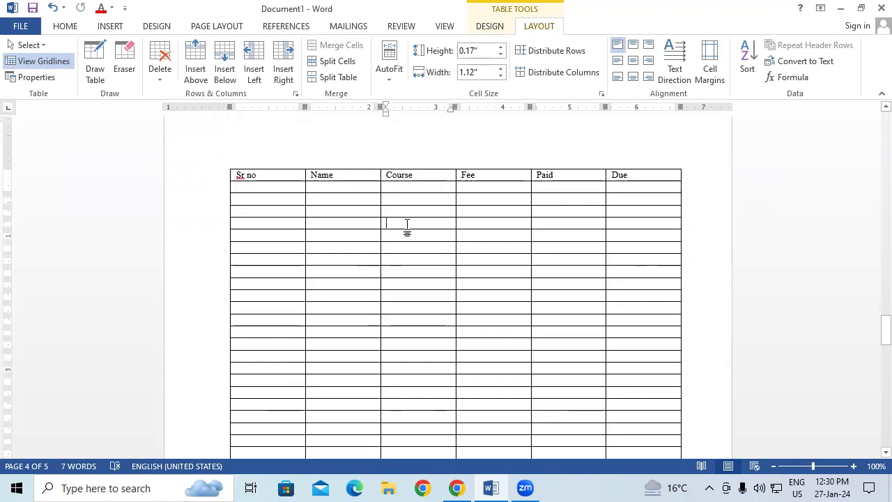
pyautogui.click(21, 27)
# Step: Zoom the print preview, check the header on each of pages 1–5, then return to editing
pyautogui.click(29, 195)
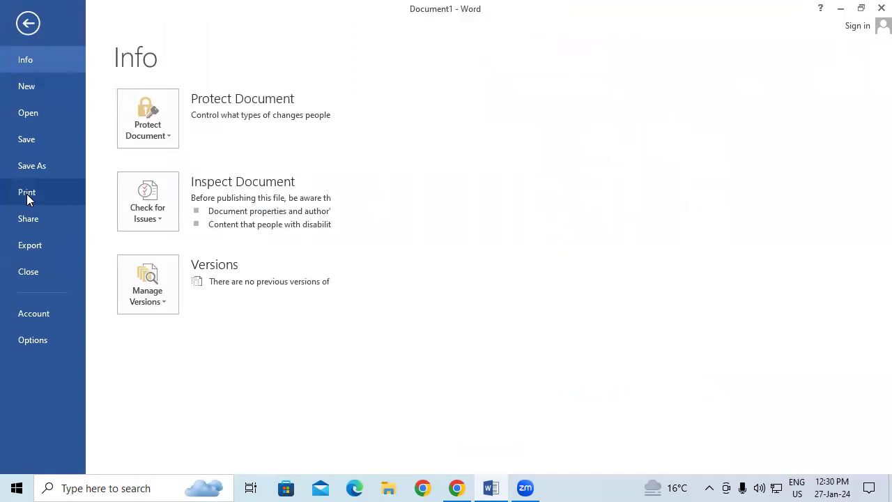
pyautogui.moveTo(809, 464); pyautogui.dragTo(823, 463)
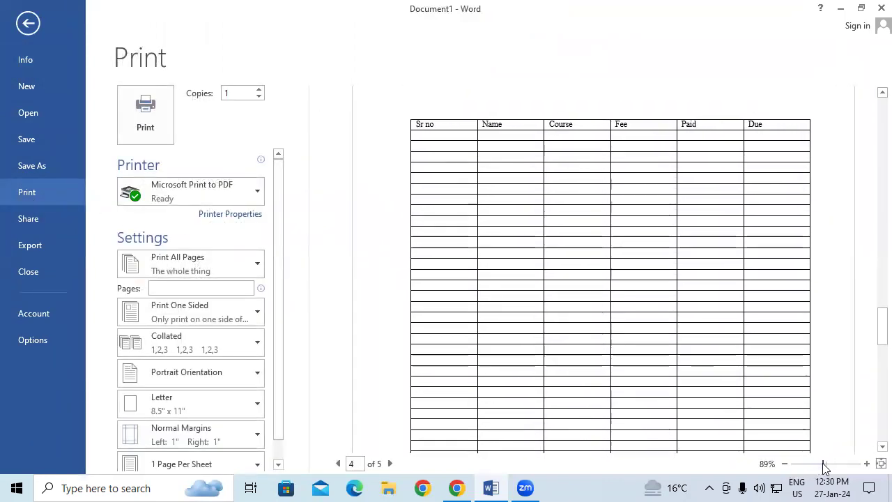
pyautogui.tripleClick(339, 463)
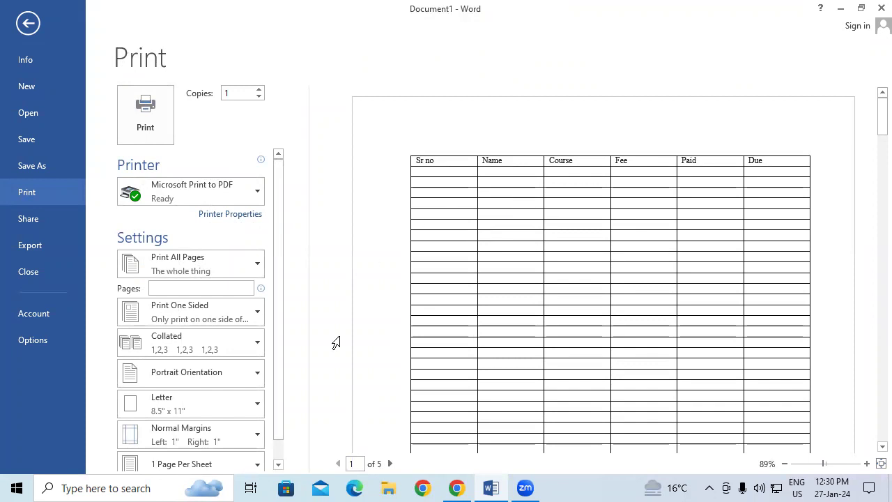
pyautogui.click(389, 464)
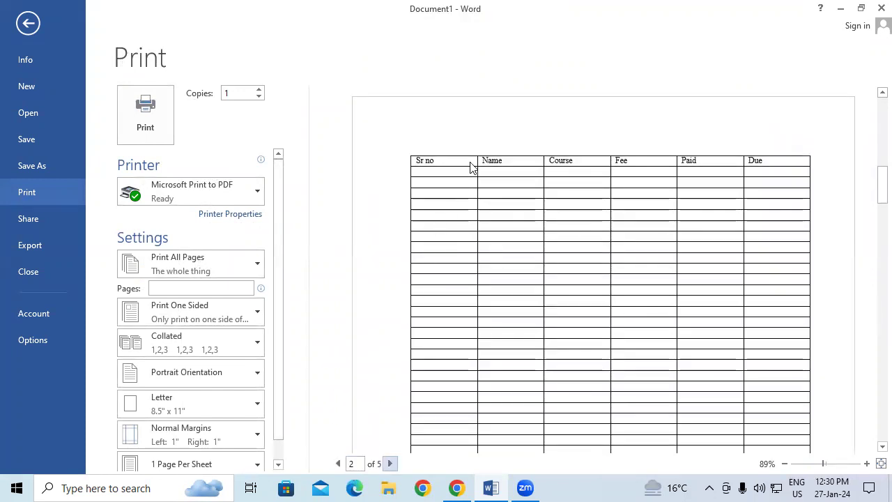
pyautogui.click(390, 464)
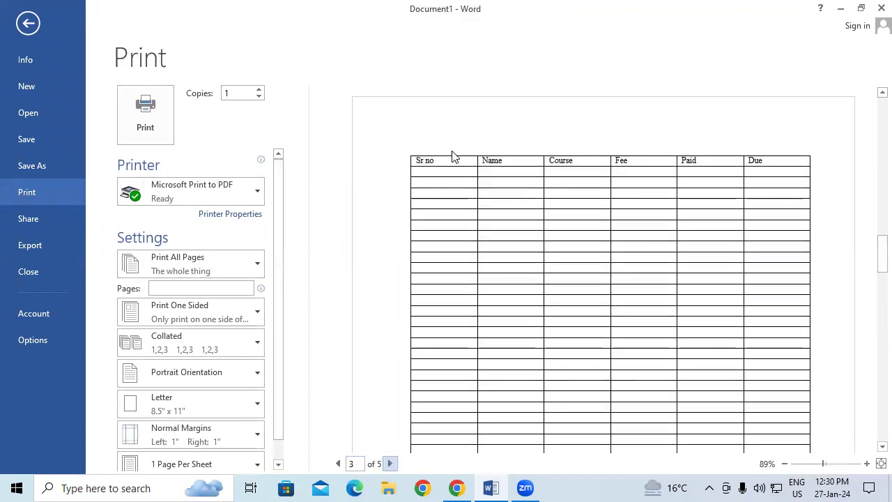
pyautogui.click(390, 463)
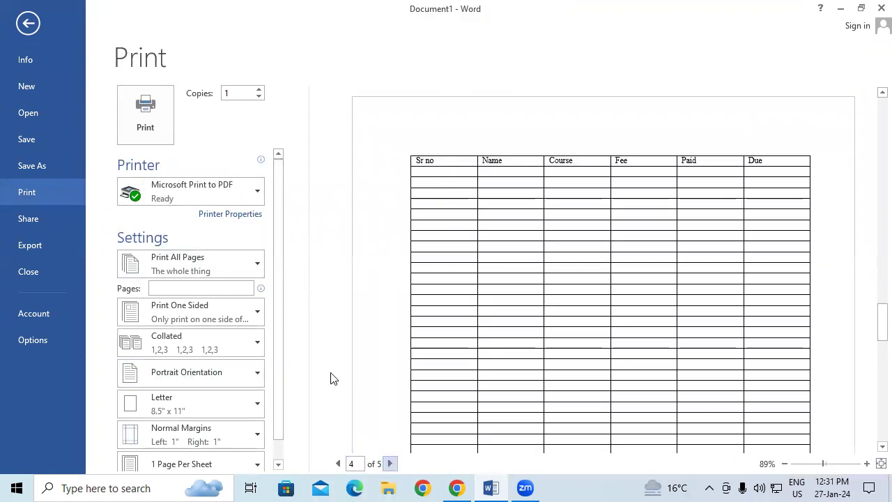
pyautogui.click(390, 463)
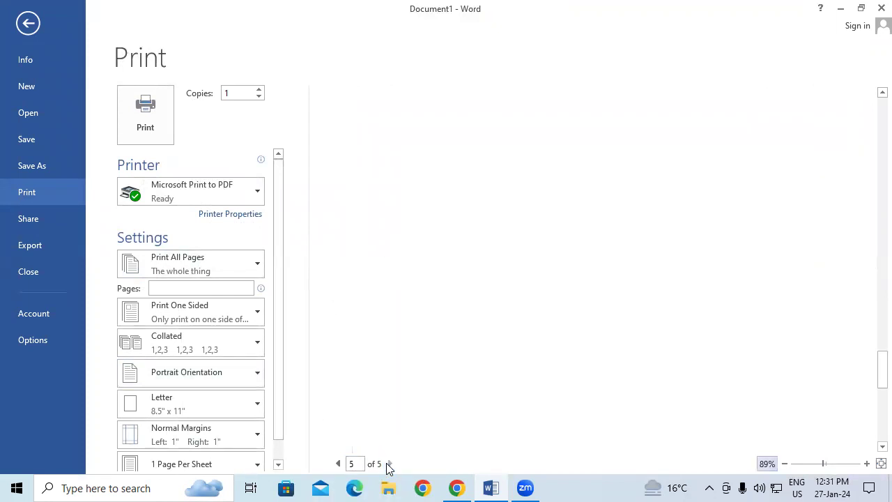
pyautogui.click(441, 166)
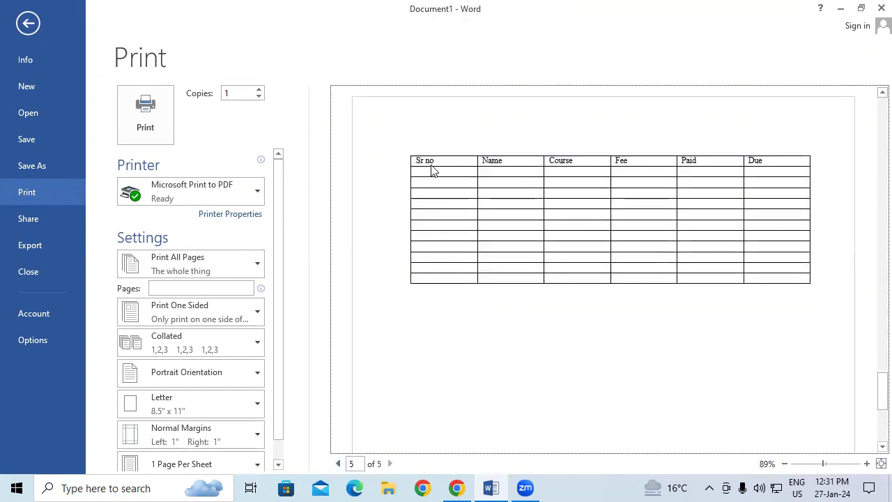
pyautogui.click(25, 23)
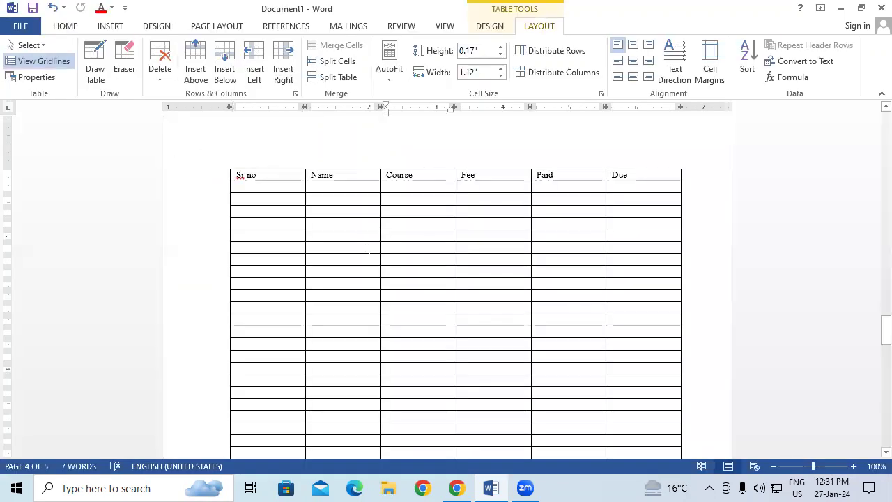
# Step: Scroll back to page 1, select the header row, and start a new blank document with Ctrl+N
pyautogui.moveTo(884, 331); pyautogui.dragTo(866, 75)
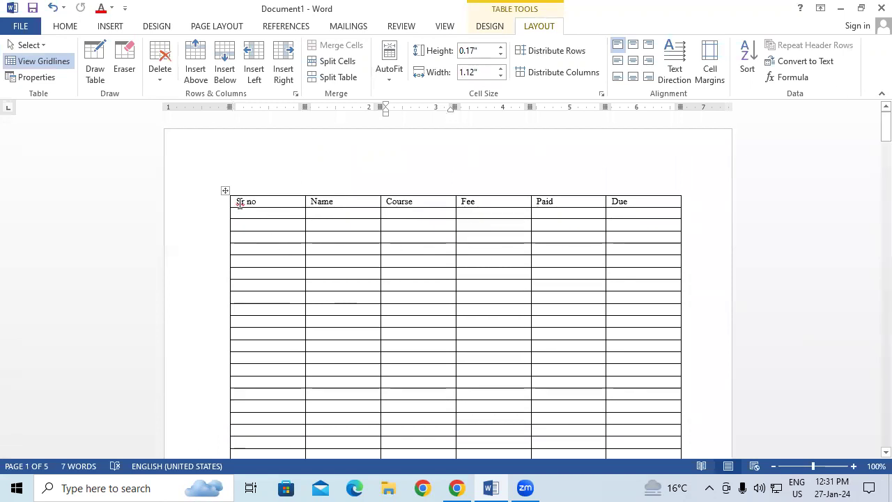
pyautogui.moveTo(240, 202); pyautogui.dragTo(619, 202)
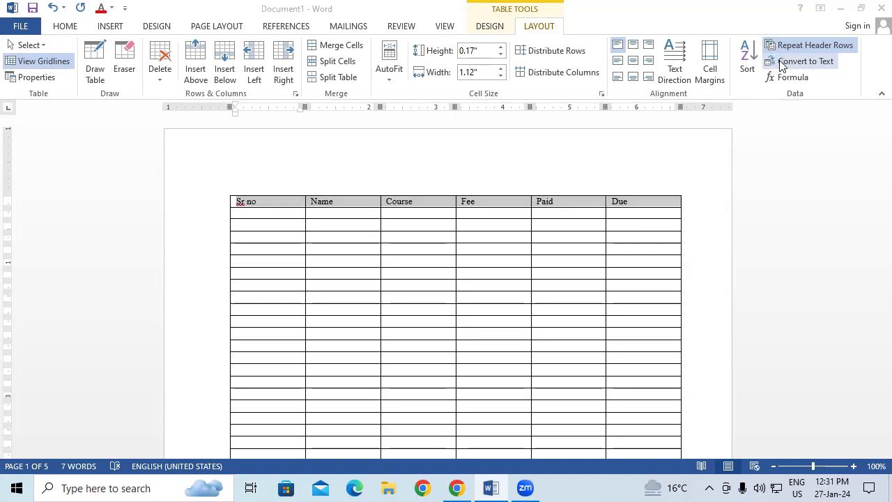
pyautogui.hotkey('ctrl', 'n')
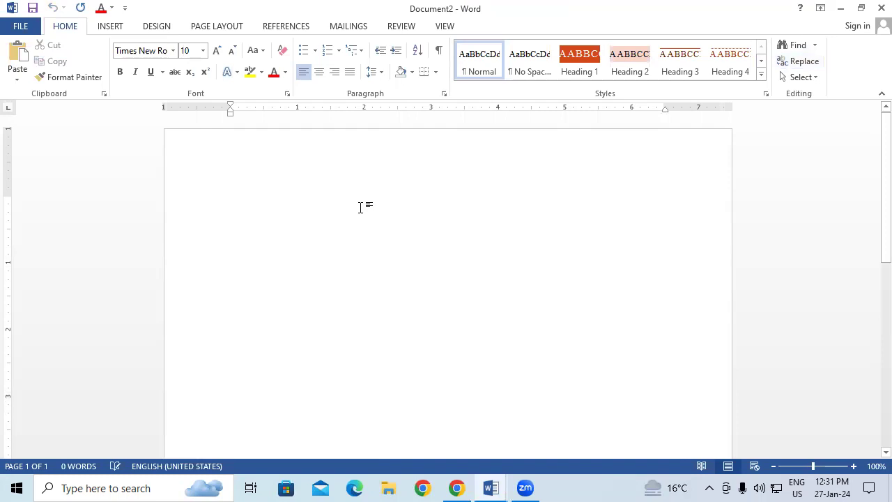
# Step: Type the tab-separated headings Sr No, Name, Course, Fee, Paid, Due and select the whole line
pyautogui.write('Sr ')
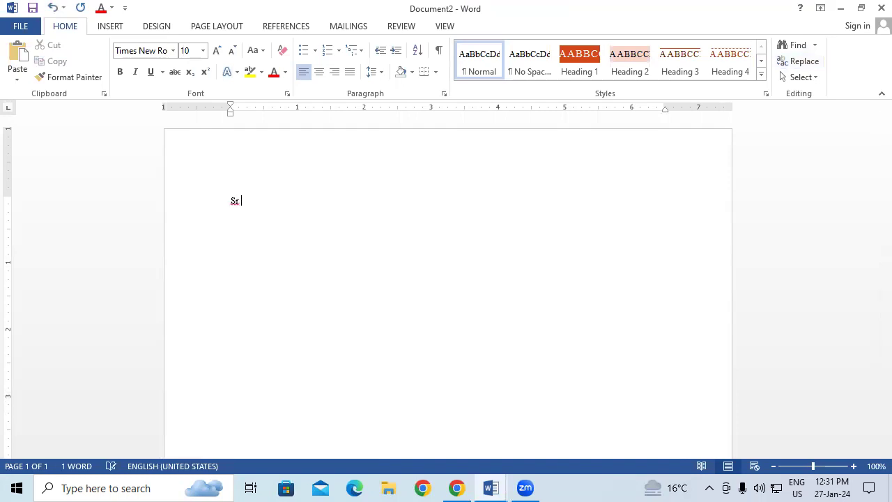
pyautogui.write('No')
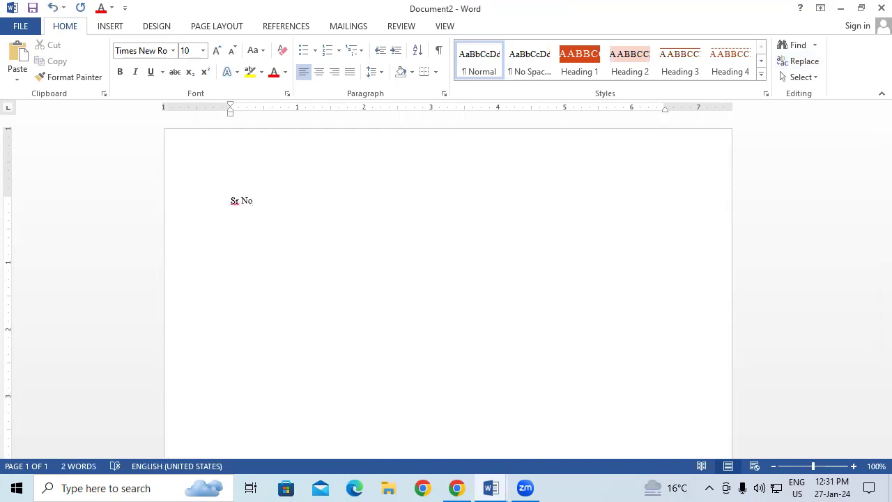
pyautogui.write('\tName')
pyautogui.press('Tab')
pyautogui.write('F')
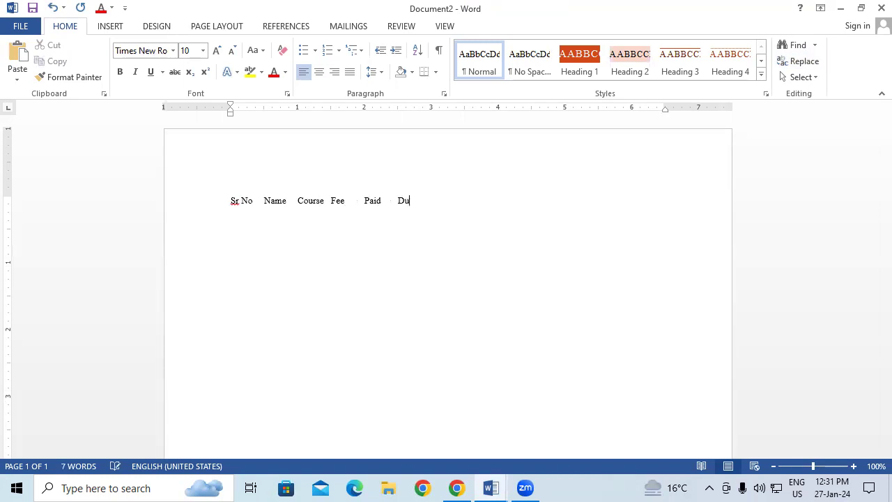
pyautogui.moveTo(420, 199); pyautogui.dragTo(231, 196)
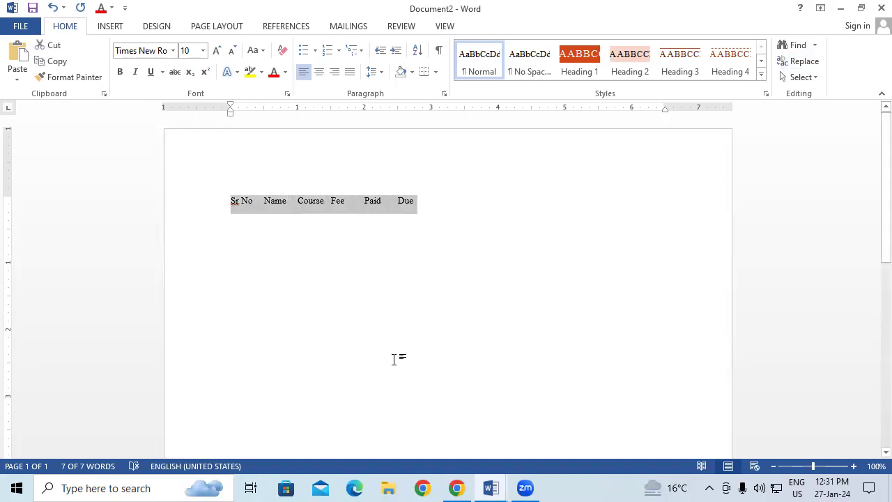
# Step: Convert the header line with Insert > Table > Convert Text to Table, then select the header cells
pyautogui.click(105, 27)
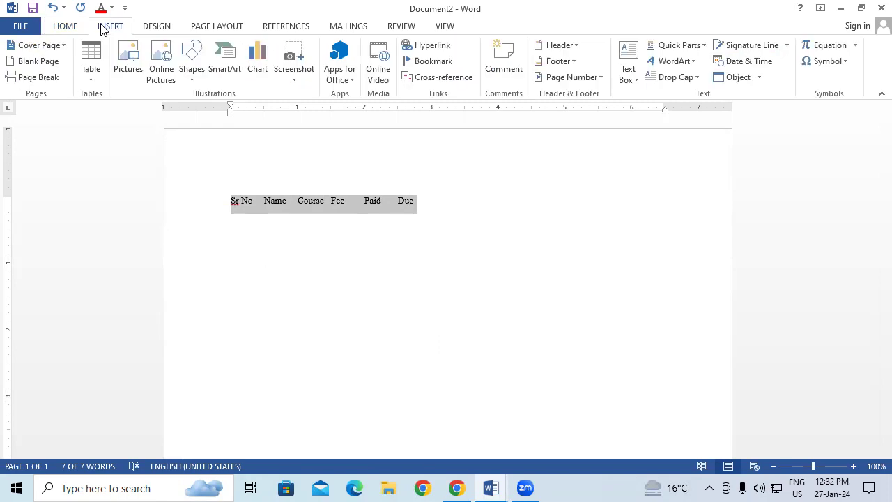
pyautogui.click(92, 74)
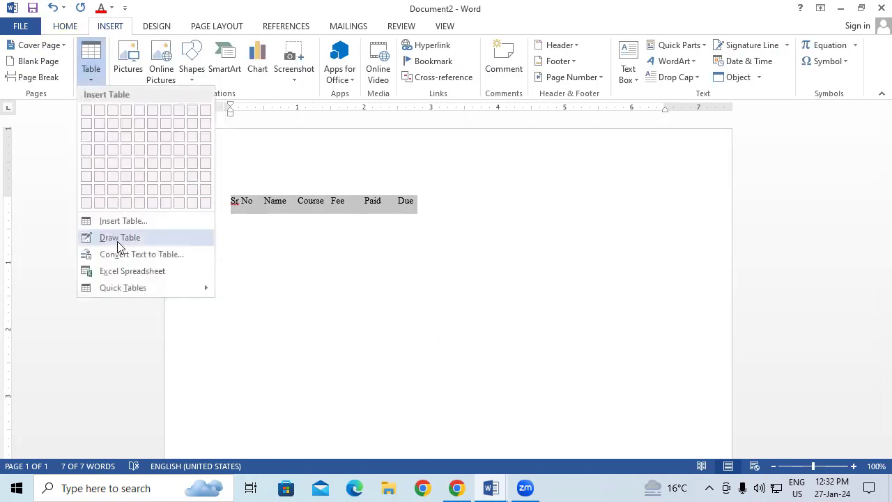
pyautogui.click(121, 254)
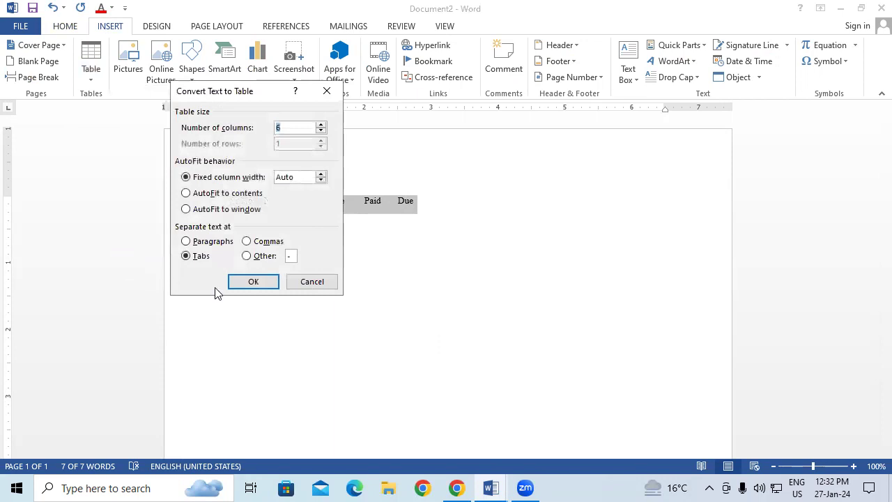
pyautogui.click(253, 282)
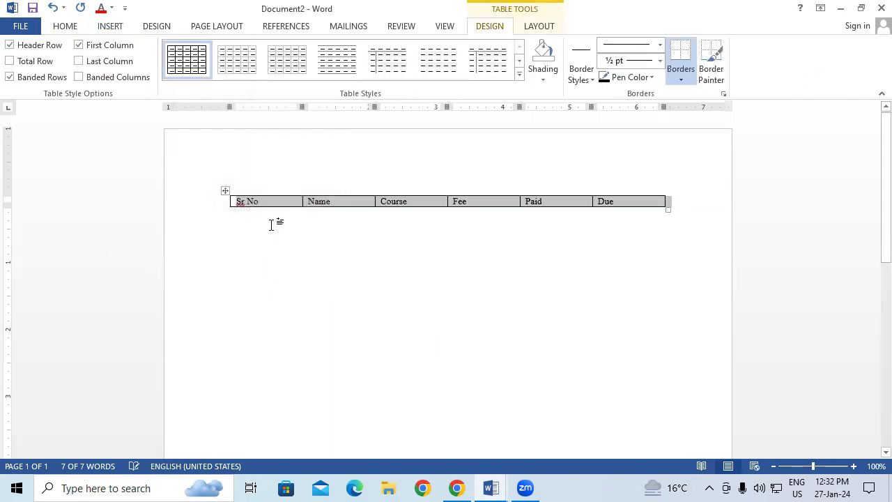
pyautogui.moveTo(269, 202); pyautogui.dragTo(621, 200)
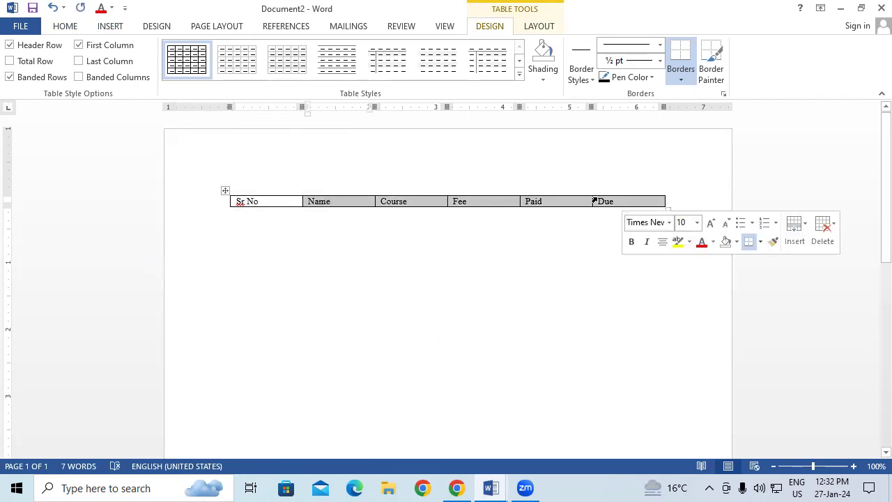
pyautogui.moveTo(240, 200); pyautogui.dragTo(618, 181)
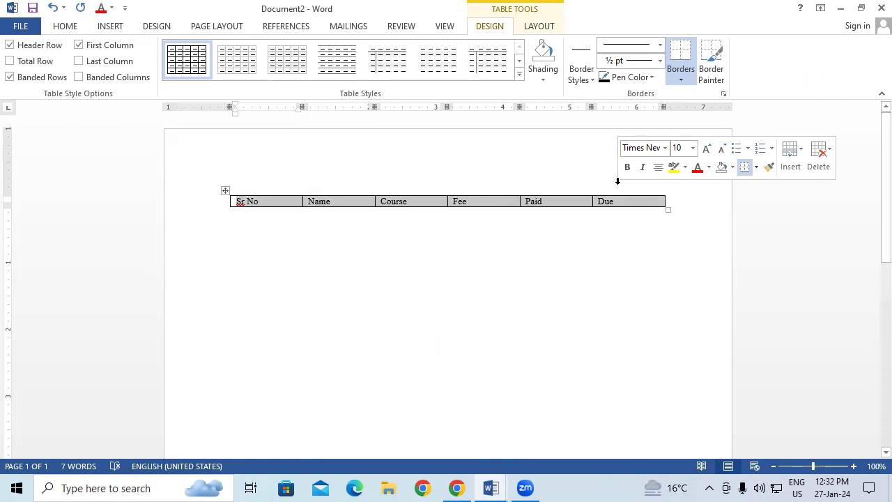
pyautogui.click(540, 27)
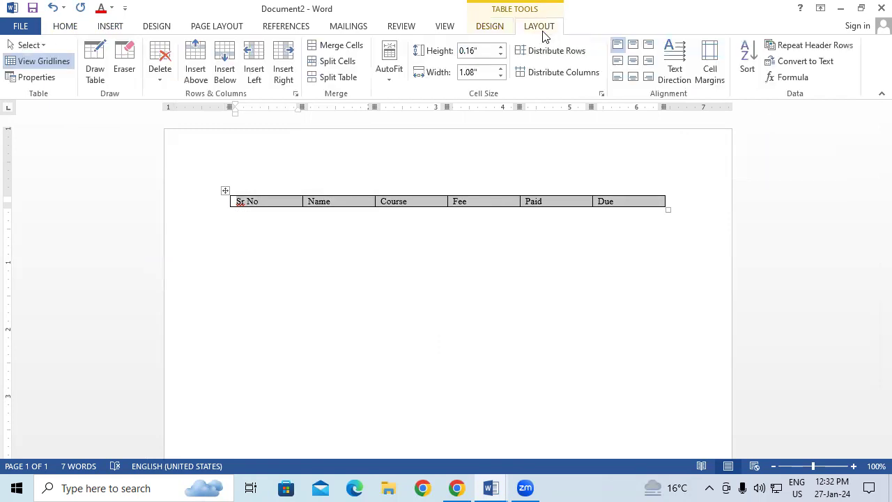
pyautogui.click(806, 68)
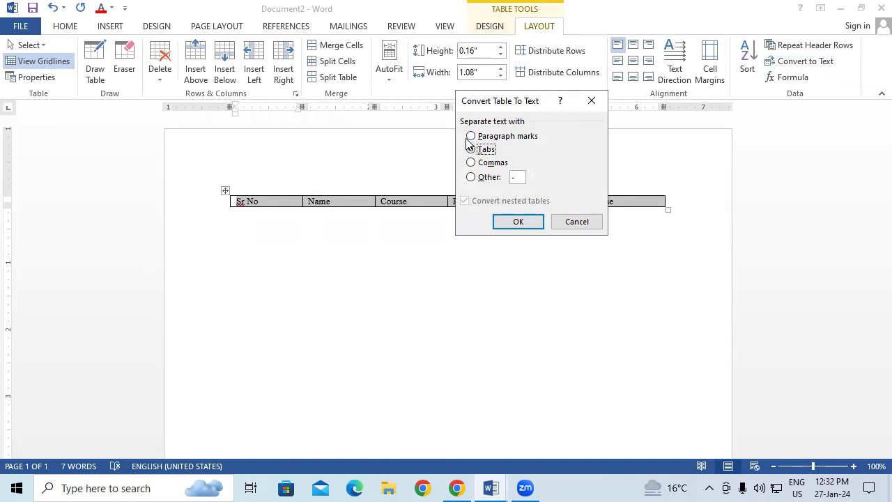
pyautogui.click(471, 163)
pyautogui.click(470, 178)
pyautogui.write('#')
pyautogui.click(517, 223)
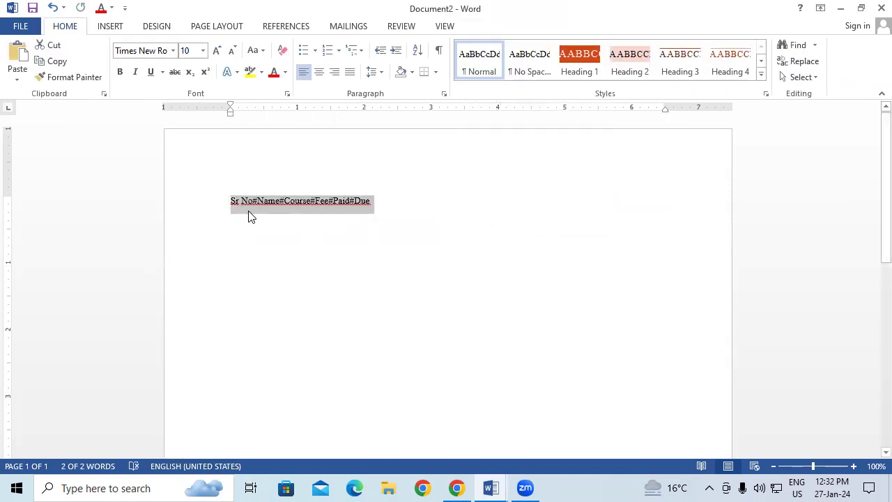
pyautogui.click(253, 201)
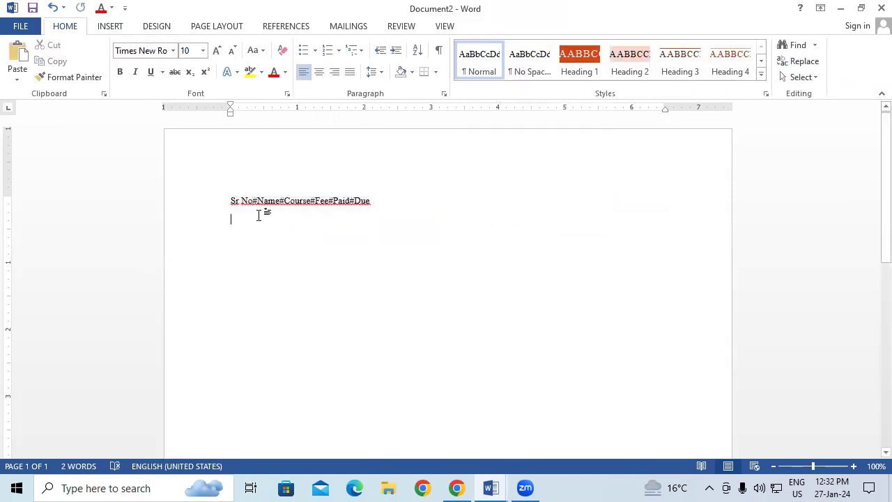
pyautogui.moveTo(253, 201); pyautogui.dragTo(259, 201)
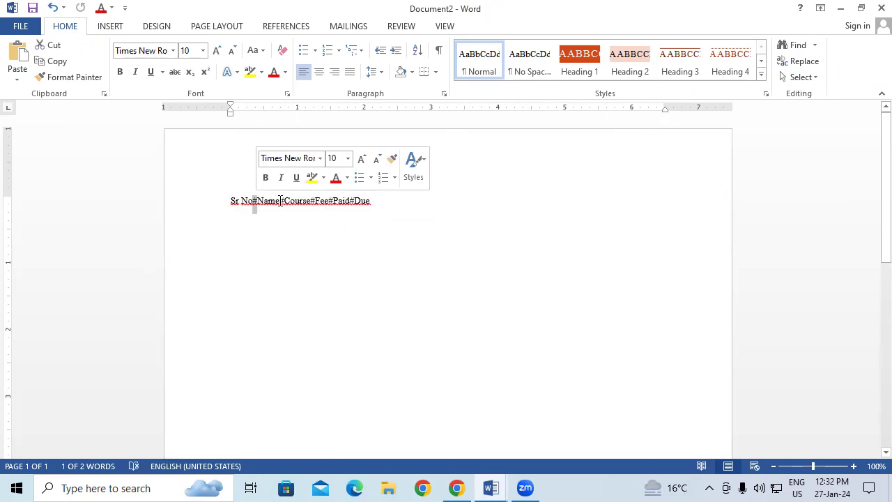
pyautogui.click(281, 201)
pyautogui.moveTo(316, 201); pyautogui.dragTo(334, 200)
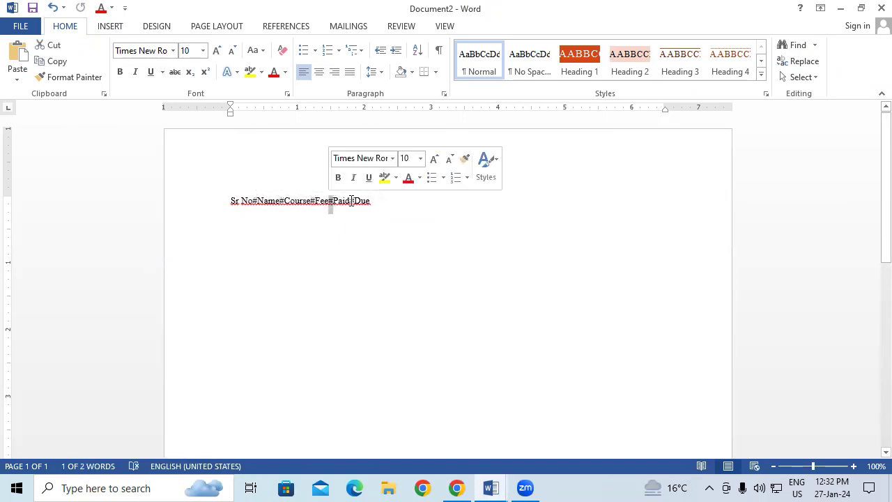
pyautogui.click(373, 201)
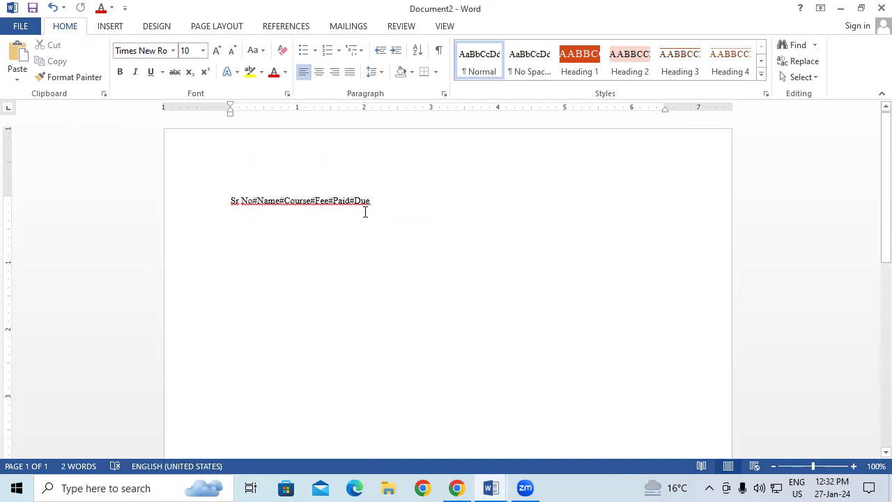
pyautogui.hotkey('ctrl', 'z')
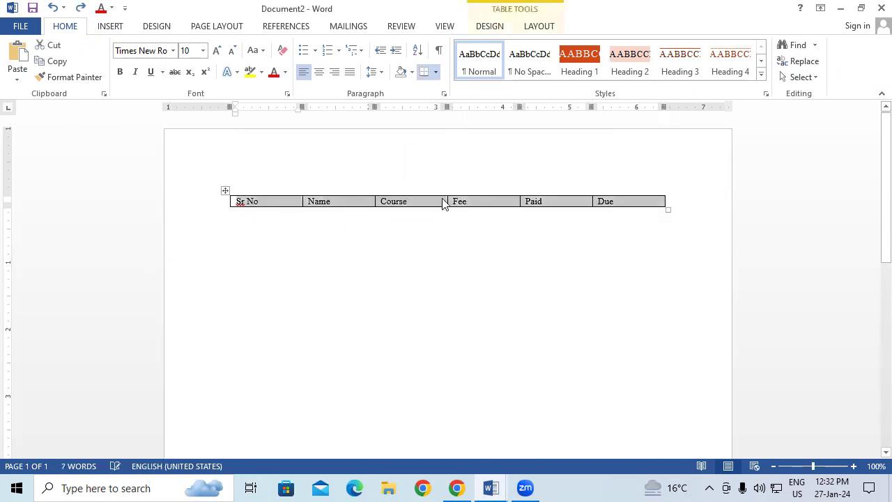
pyautogui.click(551, 28)
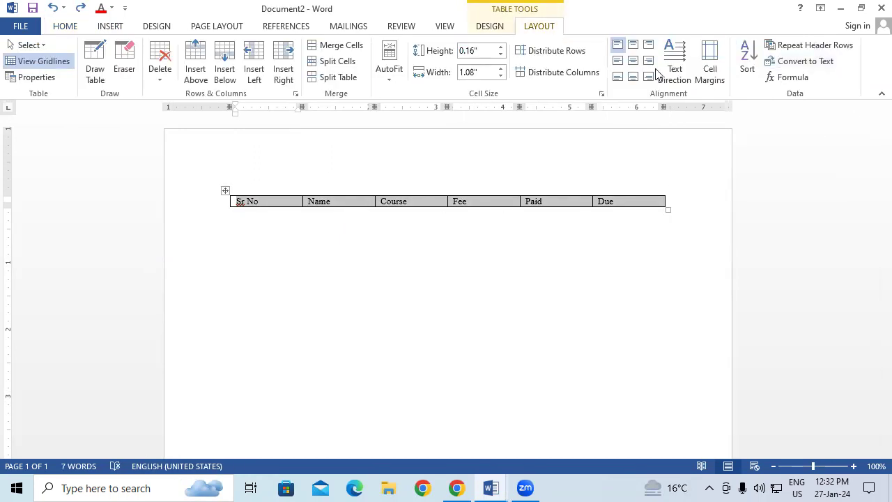
pyautogui.click(801, 61)
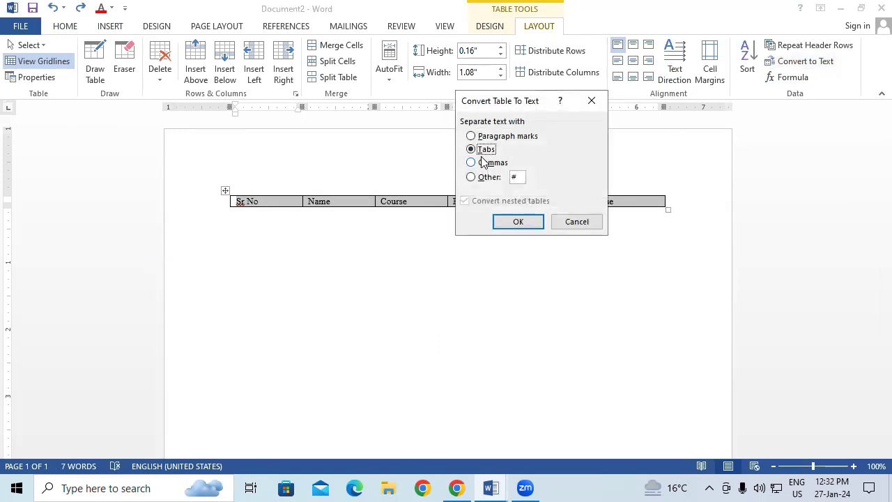
pyautogui.click(518, 221)
pyautogui.click(308, 235)
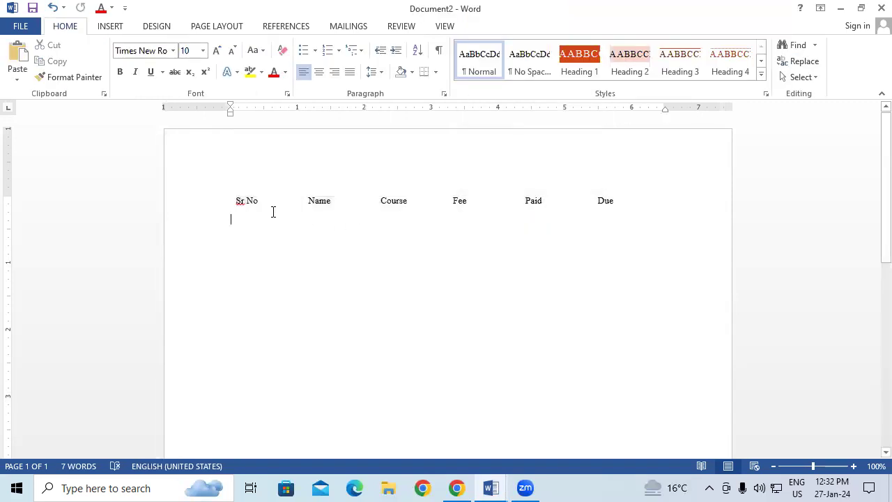
pyautogui.doubleClick(286, 201)
pyautogui.doubleClick(352, 201)
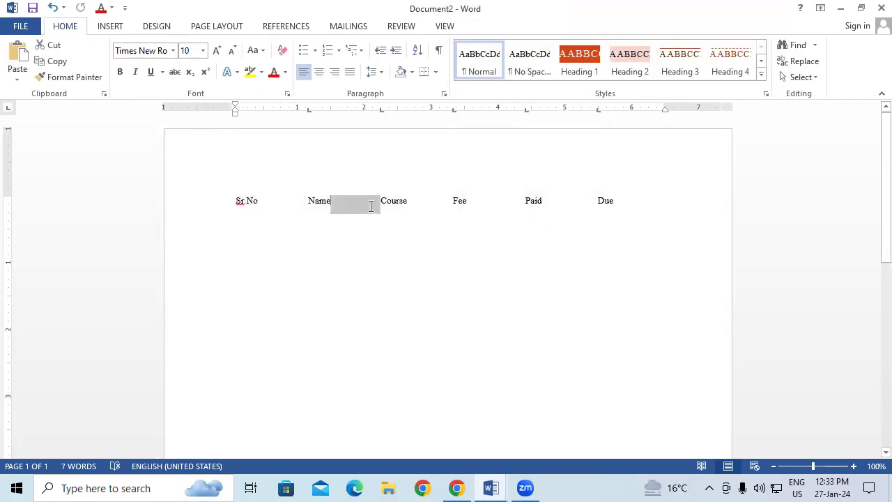
pyautogui.click(409, 201)
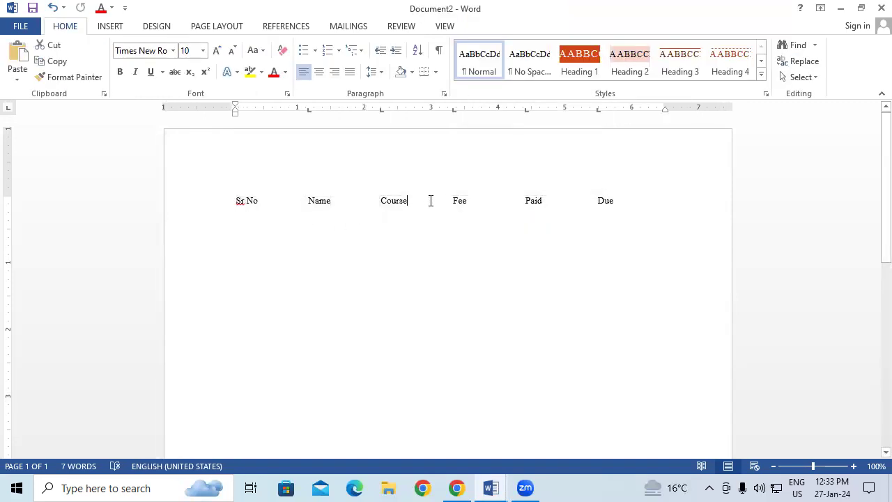
pyautogui.doubleClick(430, 200)
pyautogui.doubleClick(495, 200)
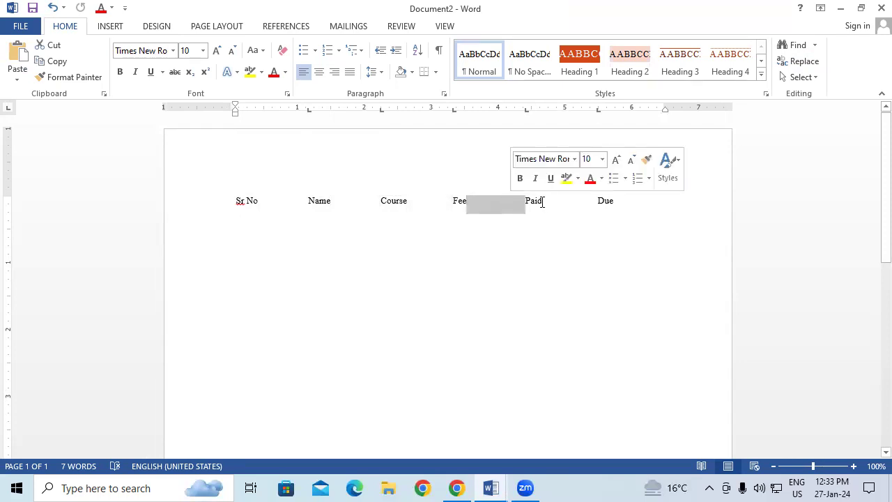
pyautogui.doubleClick(544, 202)
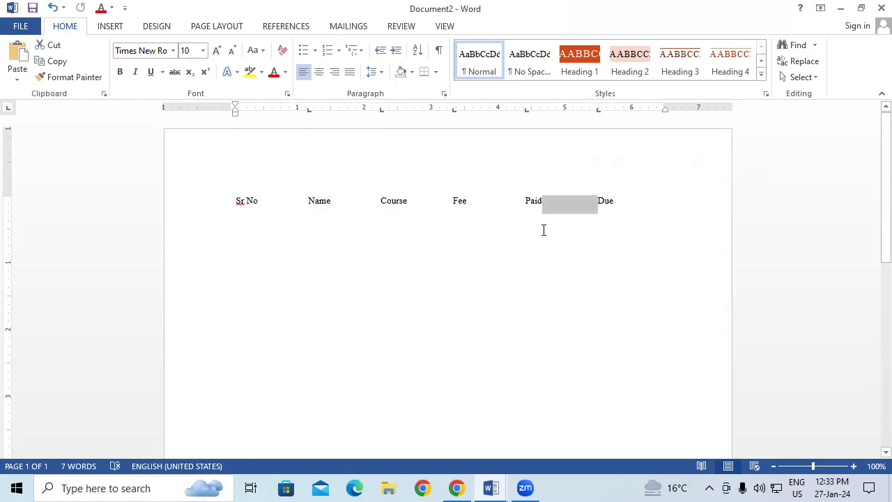
pyautogui.hotkey('ctrl', 'z')
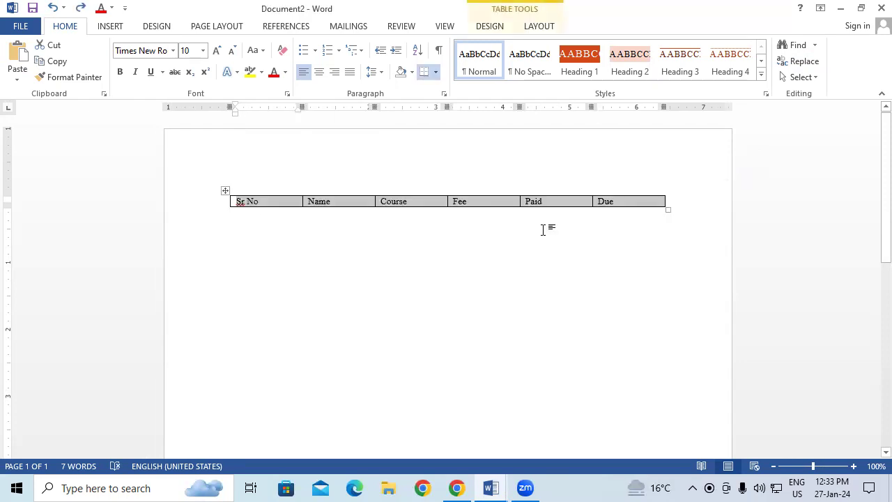
# Step: Add empty rows below the header by tabbing out of the Due cell
pyautogui.click(557, 26)
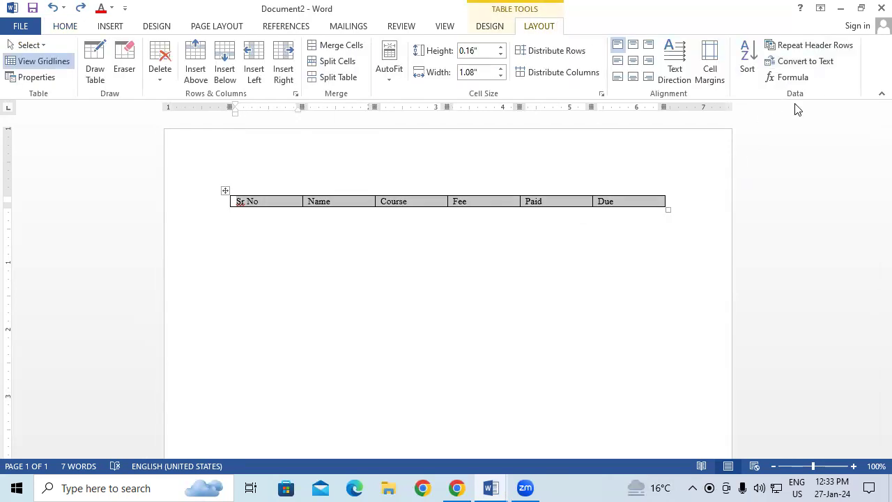
pyautogui.click(633, 203)
pyautogui.press('Tab')
pyautogui.press('Tab')
pyautogui.press('Tab')
pyautogui.press('Tab')
pyautogui.press('Tab')
pyautogui.press('Tab')
pyautogui.press('Tab')
pyautogui.press('Tab')
pyautogui.press('Tab')
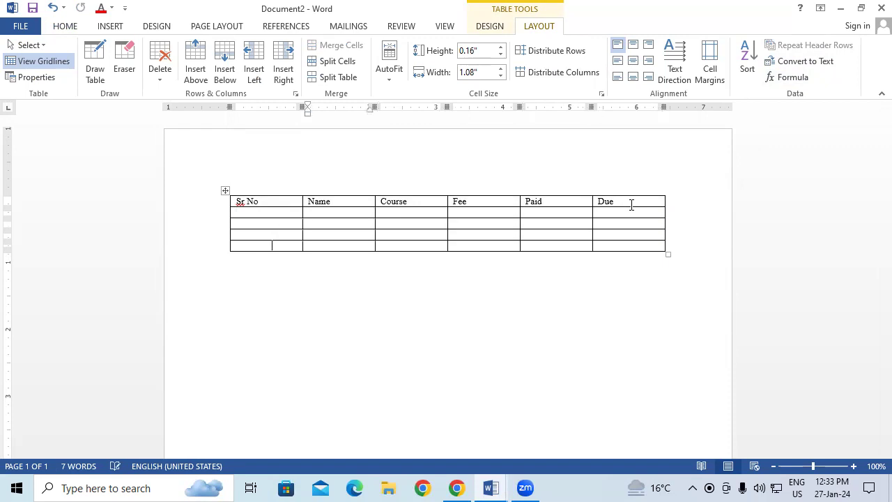
pyautogui.press('Tab')
pyautogui.press('Tab')
pyautogui.press('Tab')
pyautogui.press('Tab')
pyautogui.press('Tab')
pyautogui.press('Tab')
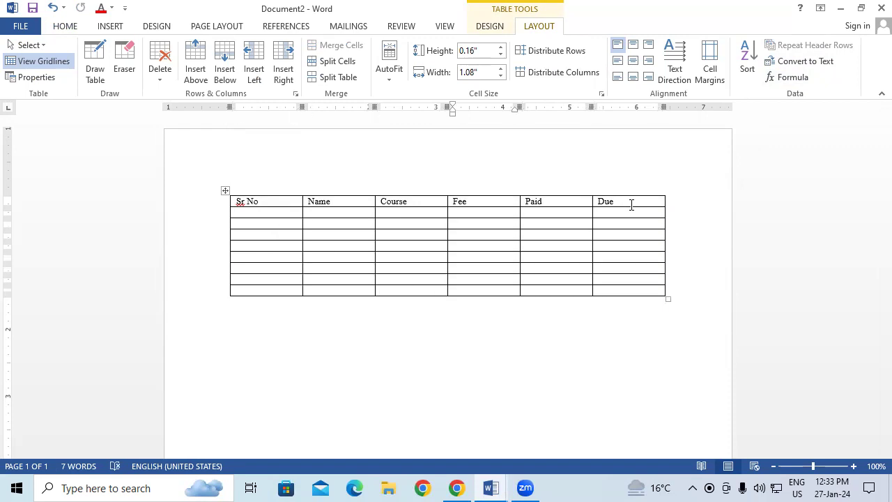
# Step: Enter 10, 20, 30 and 40 across the third row from Name to Paid
pyautogui.click(360, 221)
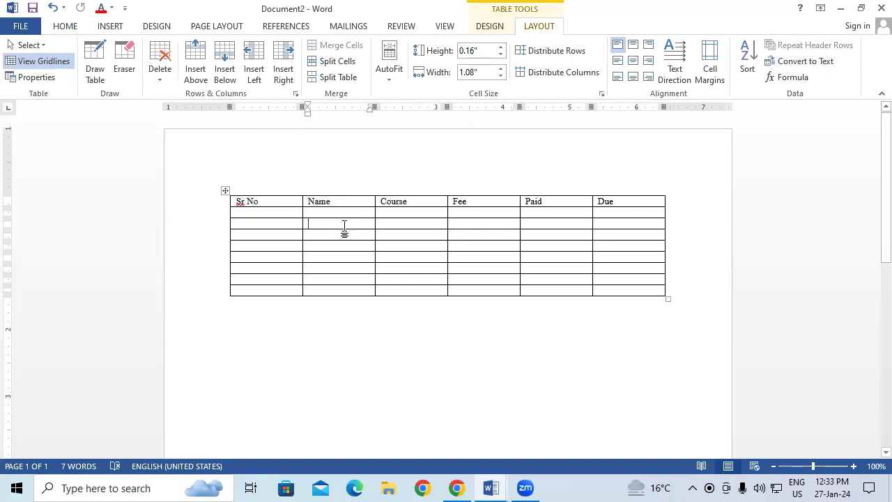
pyautogui.write('10')
pyautogui.press('Tab')
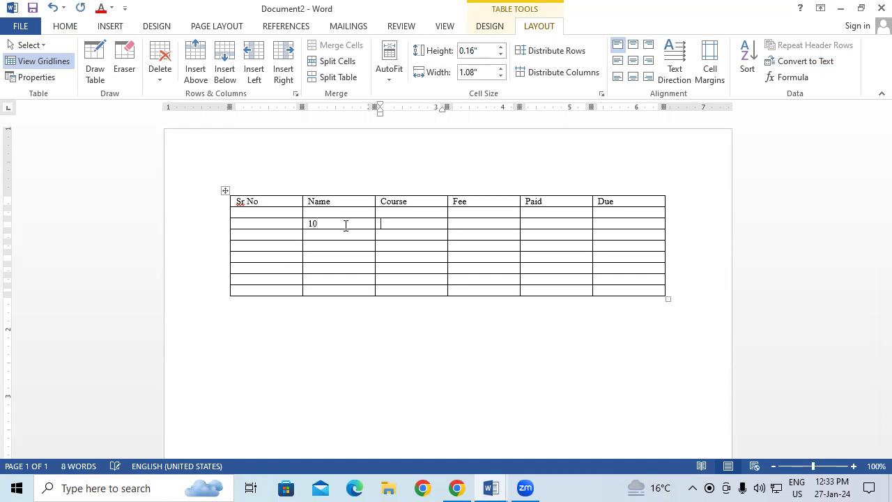
pyautogui.write('20')
pyautogui.press('Tab')
pyautogui.write('0')
pyautogui.press('Tab')
pyautogui.write('40')
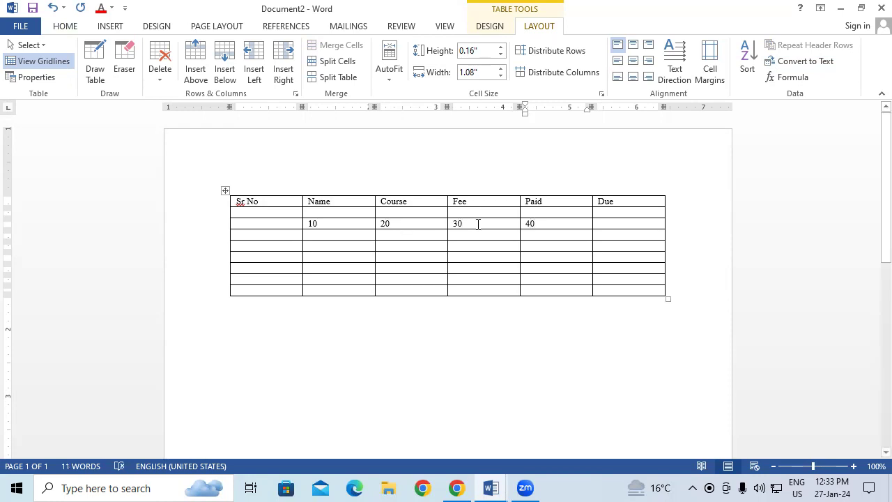
pyautogui.click(611, 227)
# Step: Insert a =SUM(LEFT) formula in the Due cell, giving a row total of 100
pyautogui.click(792, 78)
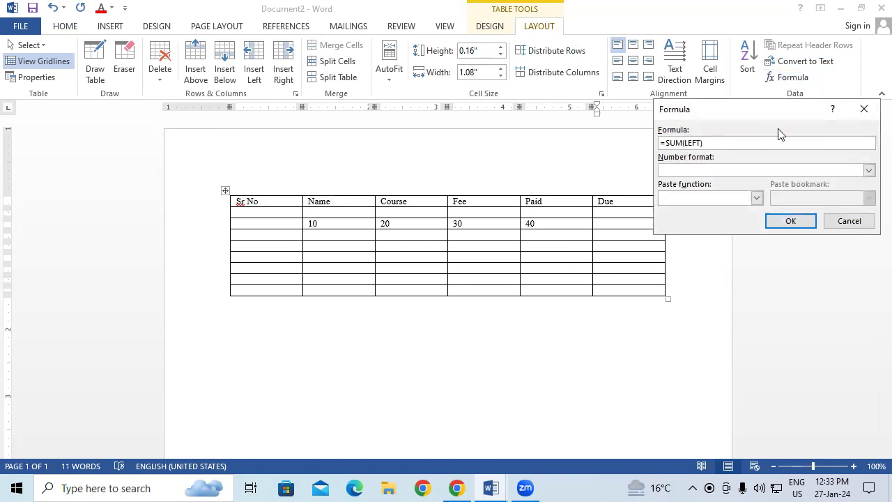
pyautogui.click(790, 222)
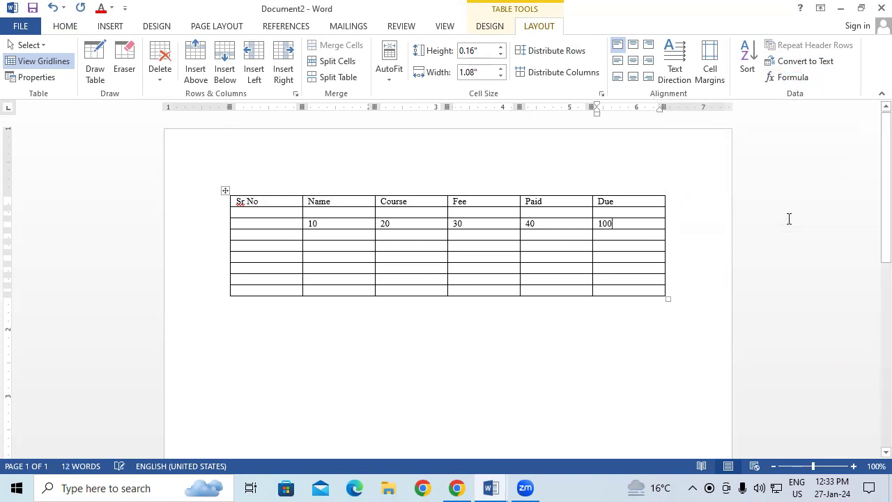
pyautogui.moveTo(621, 224); pyautogui.dragTo(598, 223)
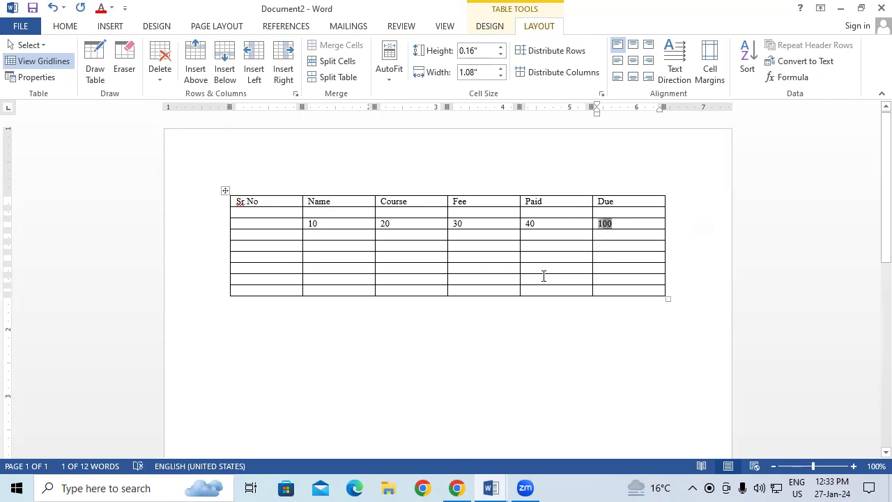
pyautogui.moveTo(400, 221); pyautogui.dragTo(325, 227)
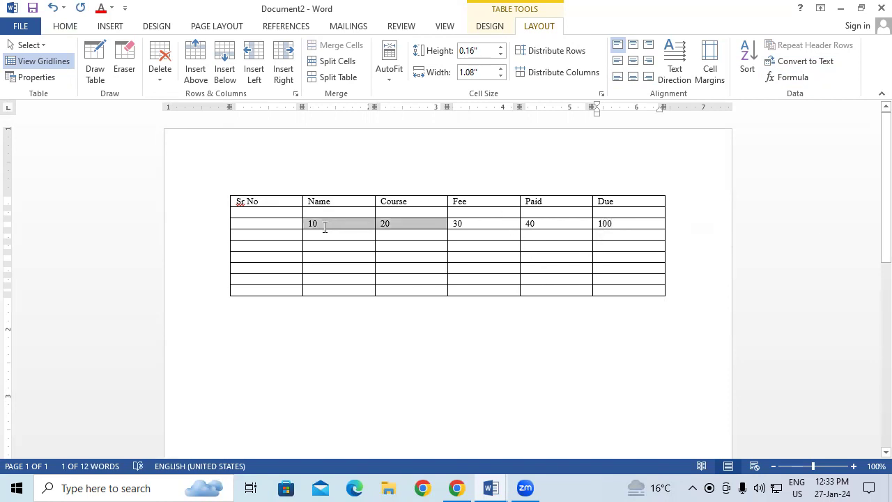
pyautogui.click(487, 225)
pyautogui.click(549, 224)
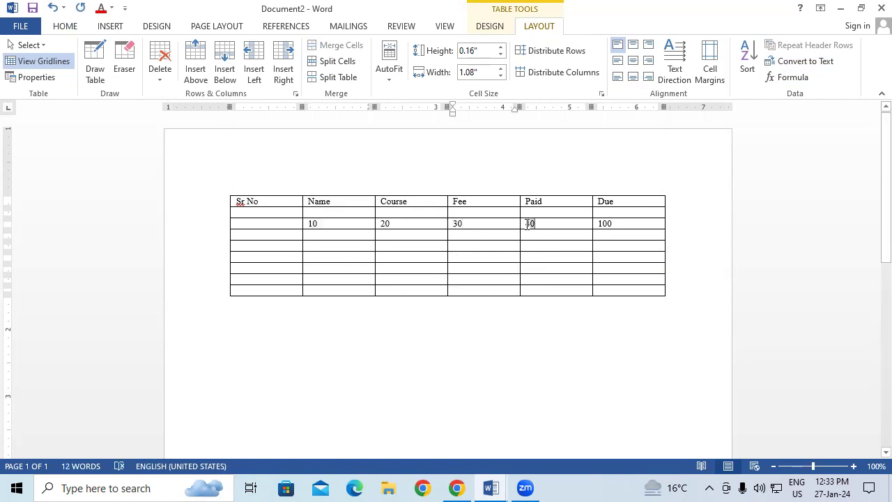
pyautogui.doubleClick(527, 223)
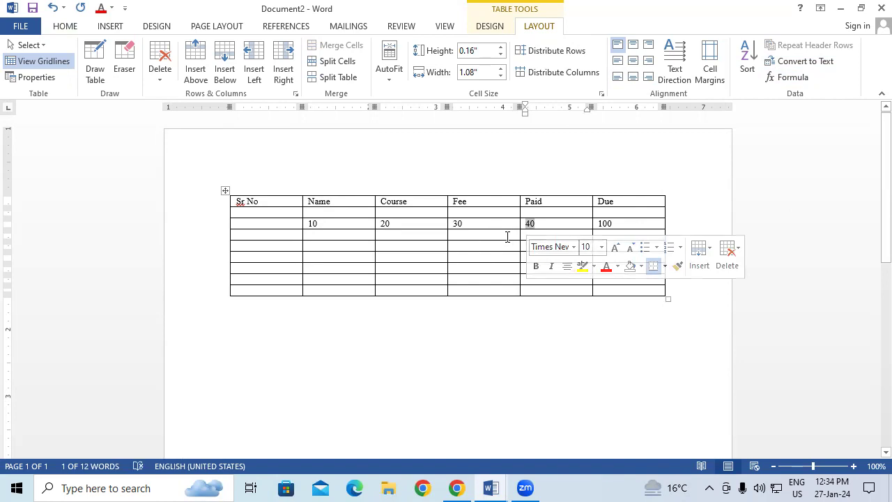
# Step: Enter 50, 80 and 60 in the Name cells below 10
pyautogui.click(316, 236)
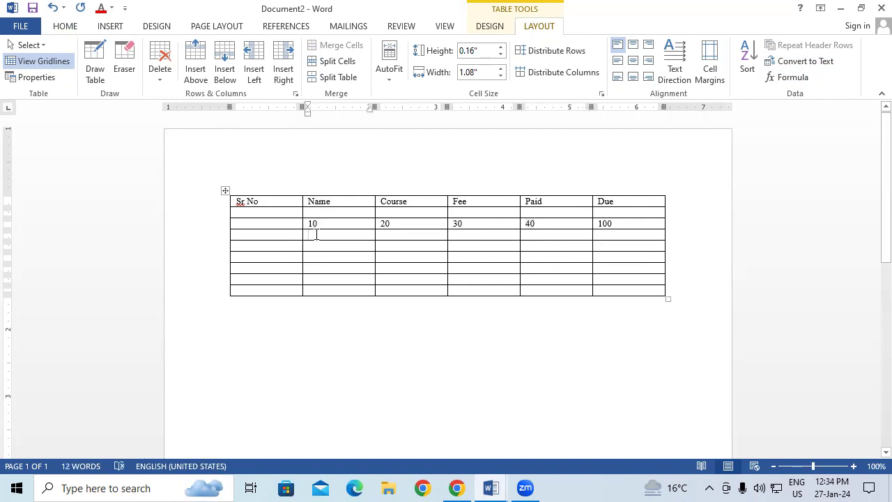
pyautogui.write('50')
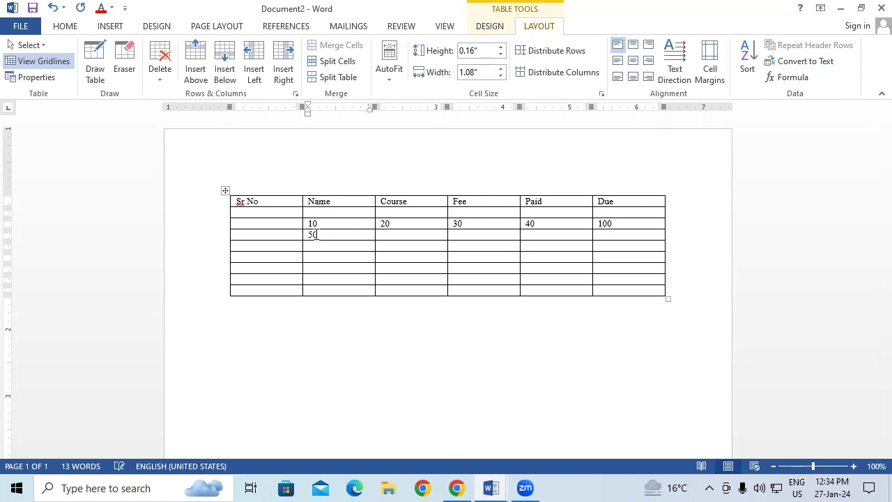
pyautogui.write('8')
pyautogui.write('6')
pyautogui.press('Tab')
pyautogui.press('Left')
pyautogui.write('0')
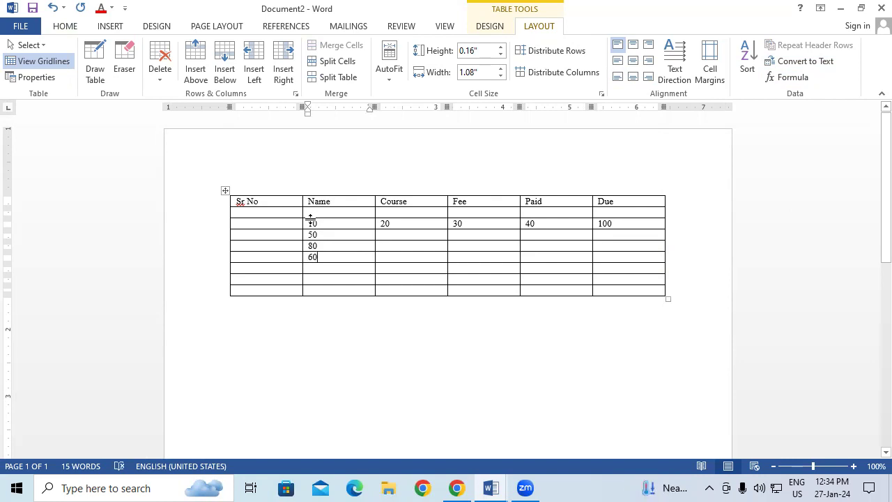
pyautogui.moveTo(309, 221); pyautogui.dragTo(328, 259)
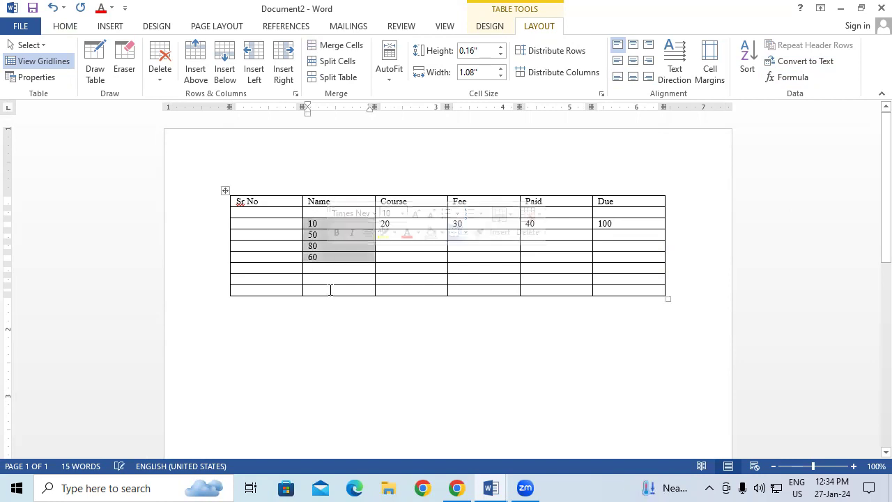
# Step: Total the Name column with a =SUM(ABOVE) formula, giving 200
pyautogui.click(314, 269)
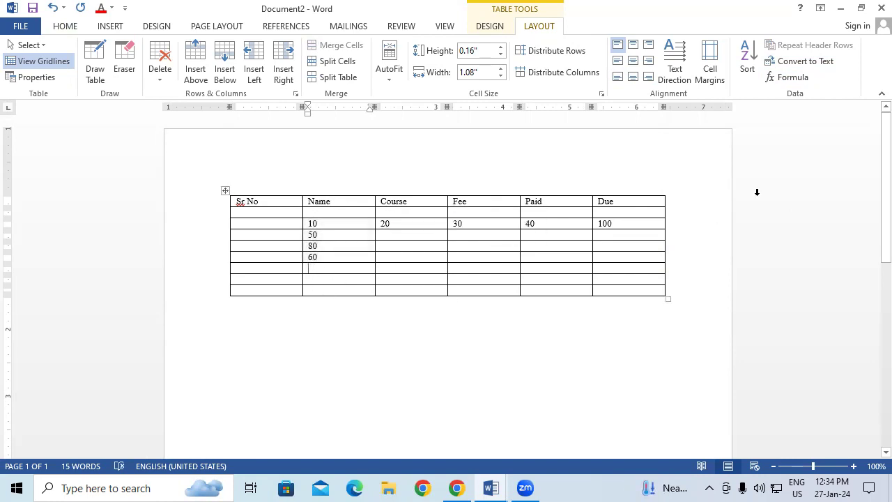
pyautogui.click(789, 77)
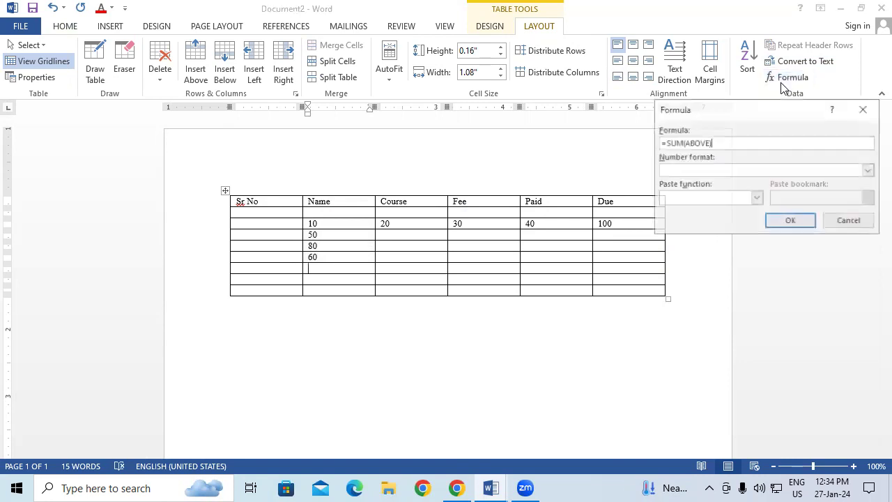
pyautogui.click(788, 222)
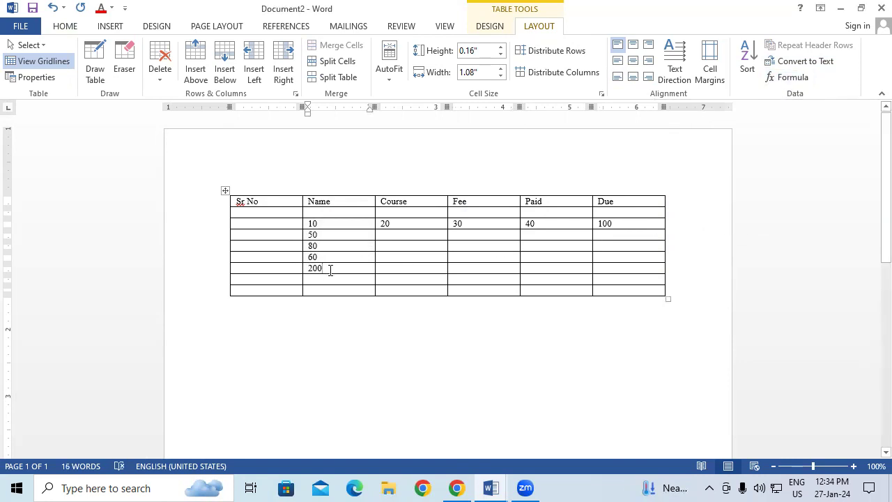
pyautogui.click(353, 282)
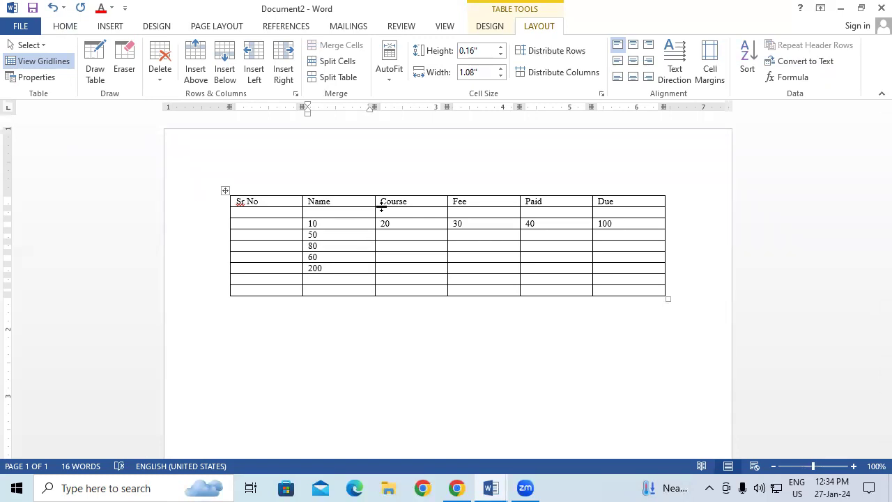
# Step: Select the Paid and Due columns and adjust their row height with the Height spinner
pyautogui.scroll(-1, 418, 205)
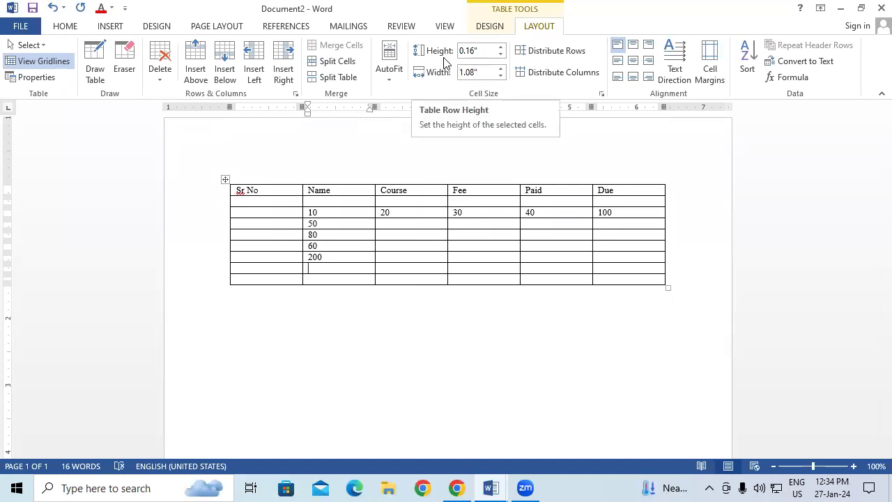
pyautogui.moveTo(579, 193); pyautogui.dragTo(620, 283)
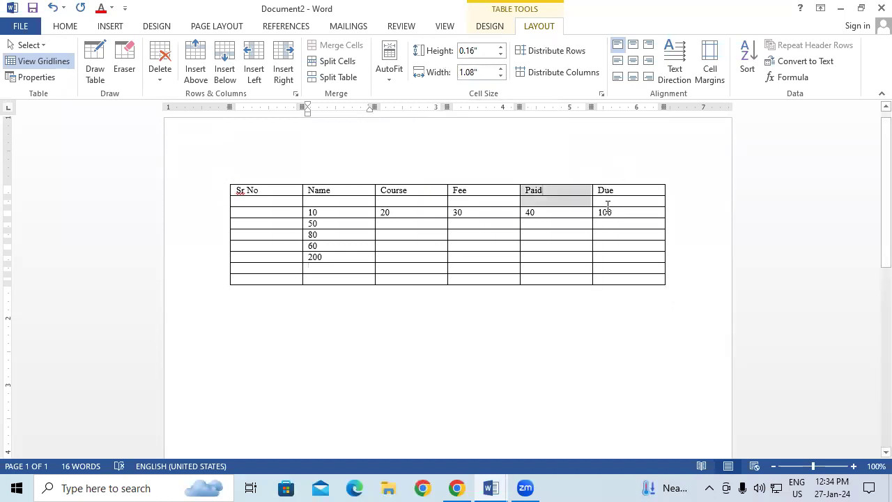
pyautogui.click(501, 47)
pyautogui.click(501, 47)
pyautogui.click(501, 48)
pyautogui.click(501, 47)
pyautogui.click(501, 55)
pyautogui.click(501, 55)
pyautogui.click(501, 55)
pyautogui.click(501, 55)
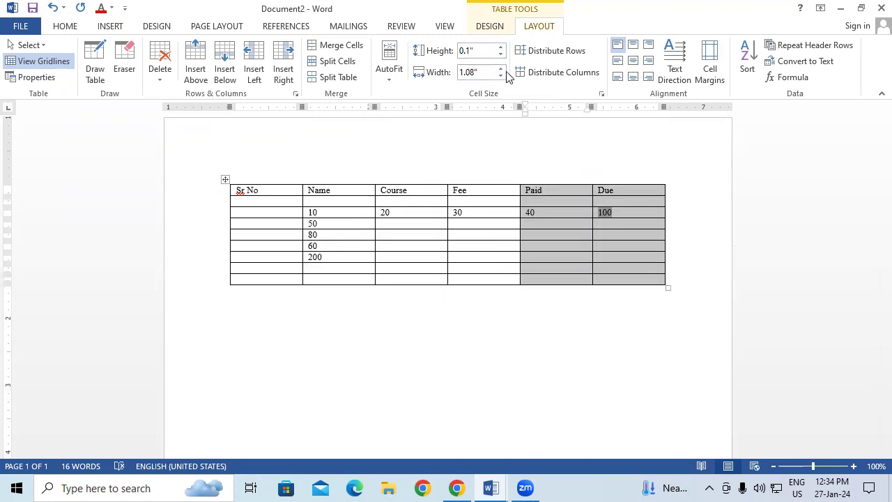
# Step: Narrow the columns with the Width spinner, then distribute columns and rows evenly
pyautogui.click(500, 69)
pyautogui.click(501, 69)
pyautogui.click(500, 69)
pyautogui.click(501, 69)
pyautogui.click(501, 76)
pyautogui.click(500, 76)
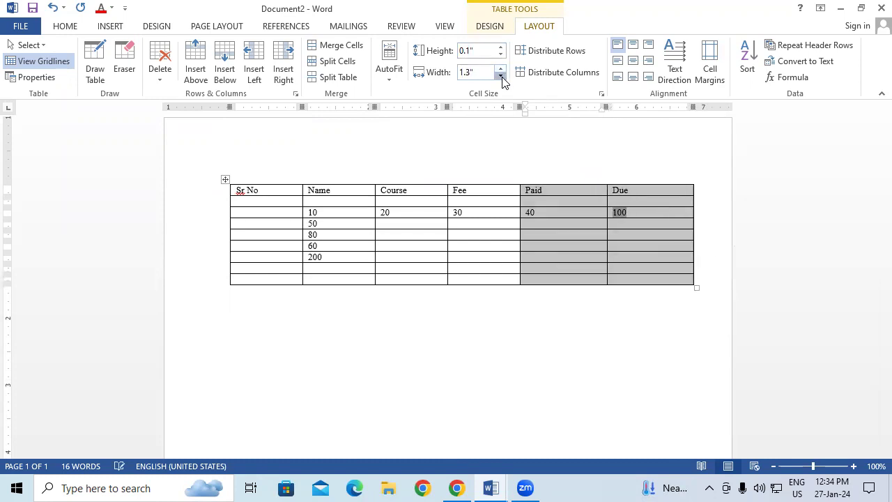
pyautogui.click(501, 76)
pyautogui.click(500, 76)
pyautogui.click(501, 76)
pyautogui.click(500, 76)
pyautogui.click(501, 76)
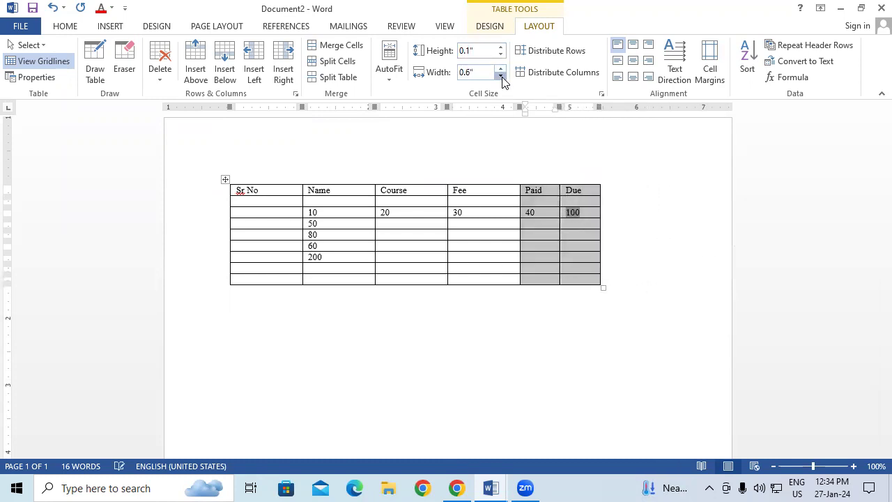
pyautogui.click(500, 76)
pyautogui.click(501, 76)
pyautogui.click(501, 76)
pyautogui.click(501, 77)
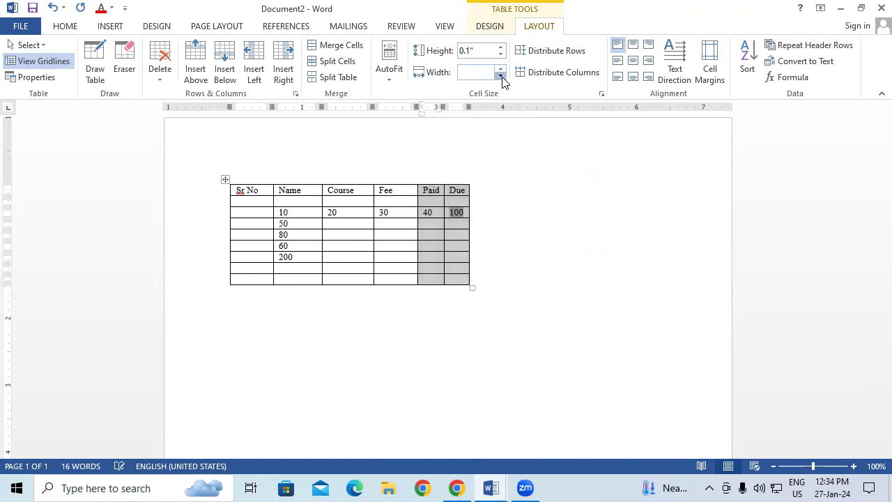
pyautogui.click(501, 77)
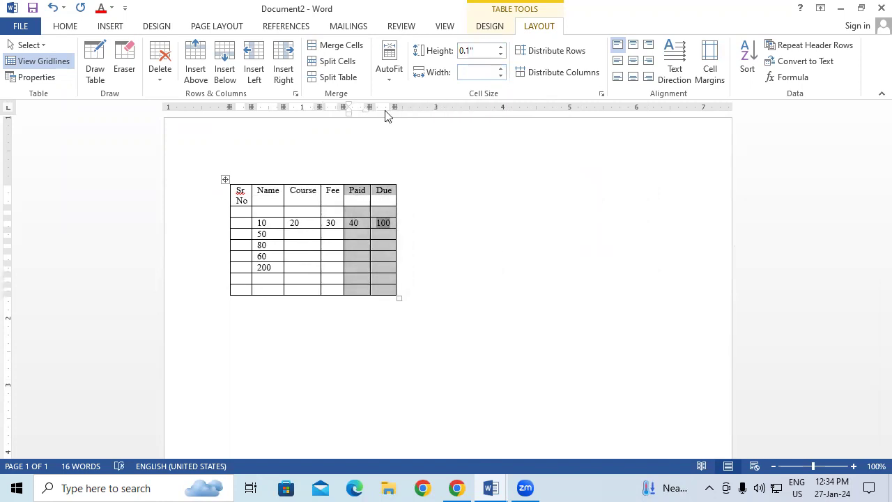
pyautogui.click(570, 74)
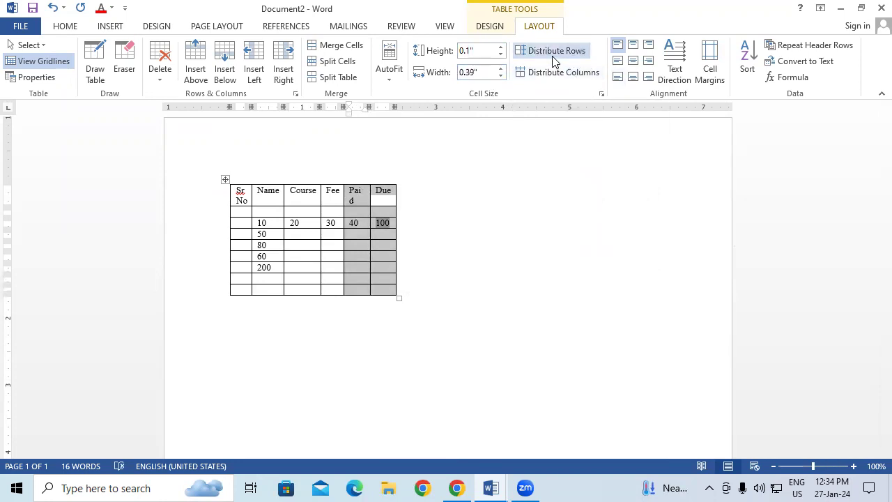
pyautogui.click(554, 56)
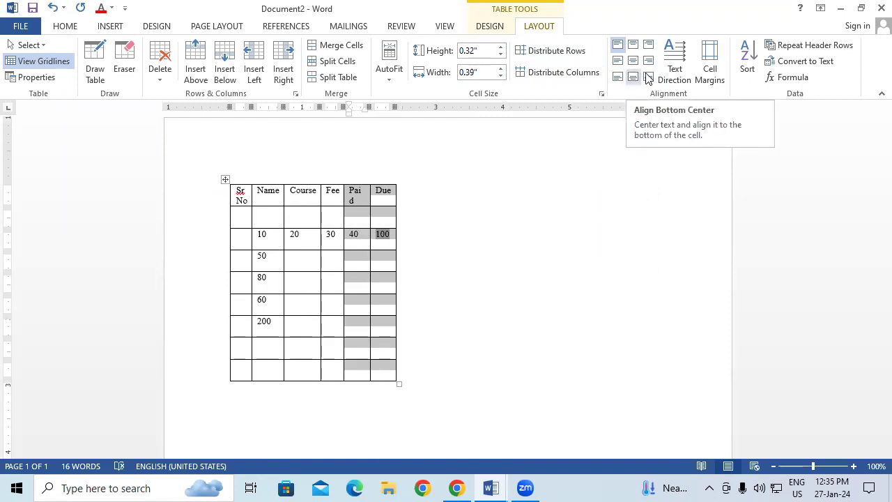
# Step: Cycle the Paid and Due text direction vertical and back to horizontal
pyautogui.click(675, 63)
pyautogui.click(675, 63)
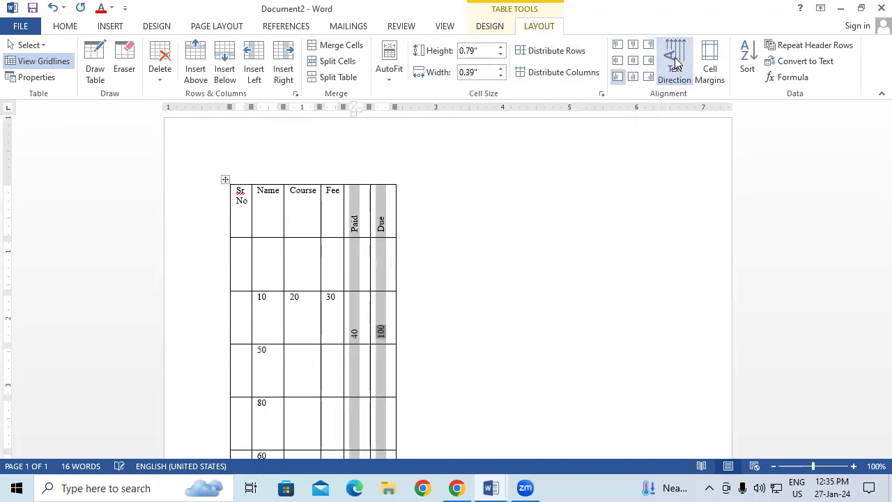
pyautogui.click(675, 62)
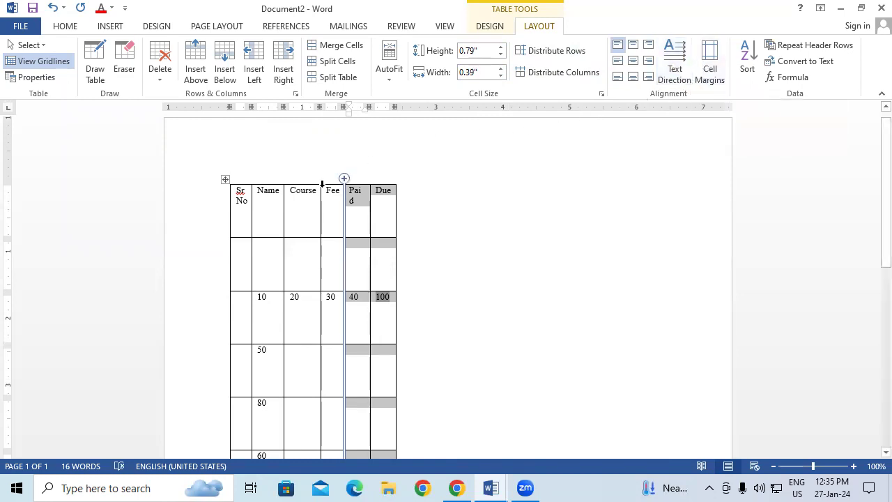
# Step: Select the header row and extend the selection down through the table rows
pyautogui.moveTo(293, 193); pyautogui.dragTo(282, 189)
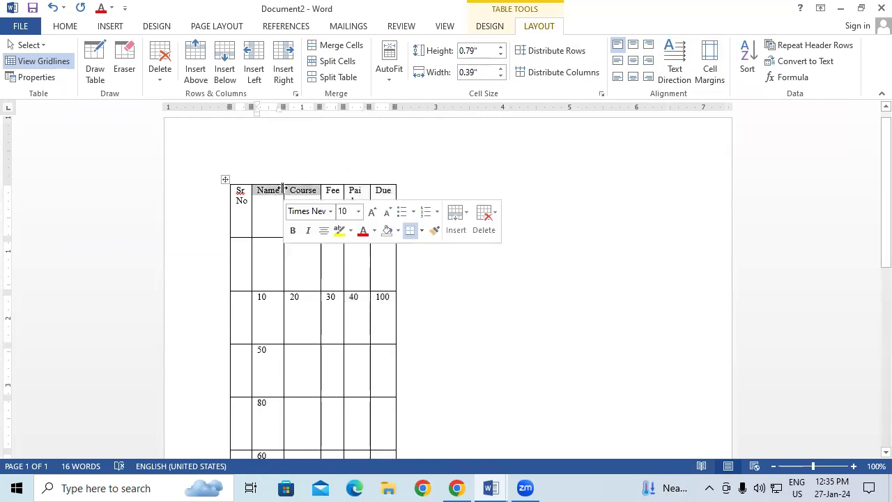
pyautogui.click(291, 193)
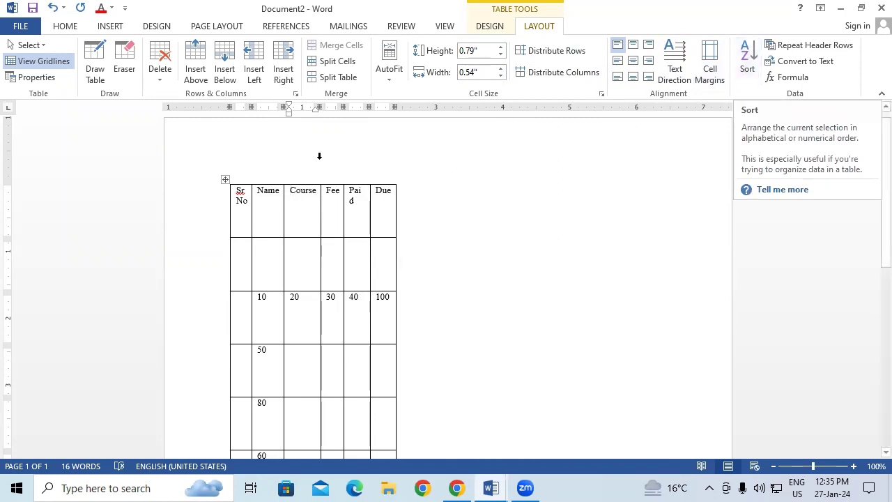
pyautogui.moveTo(240, 195); pyautogui.dragTo(382, 204)
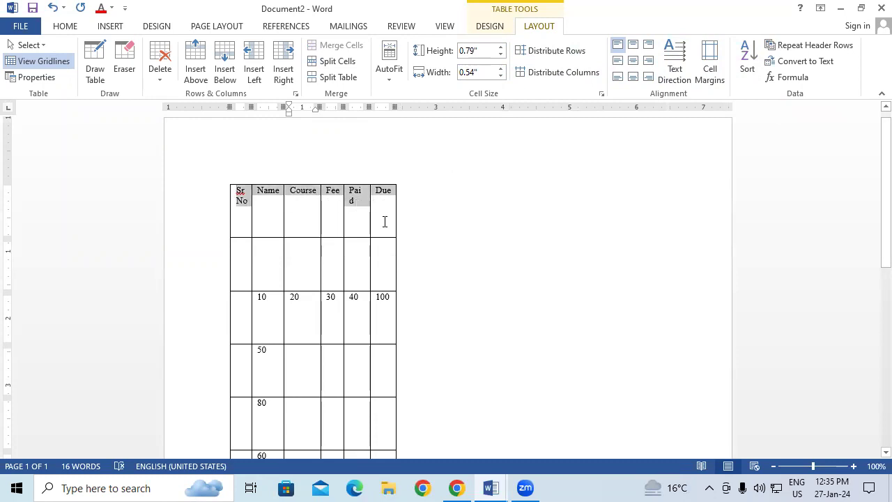
pyautogui.moveTo(384, 221); pyautogui.dragTo(384, 309)
pyautogui.click(332, 258)
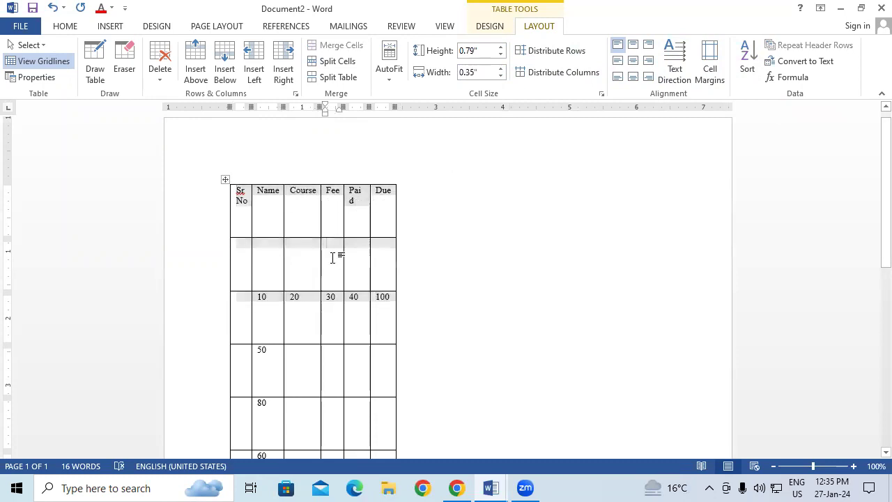
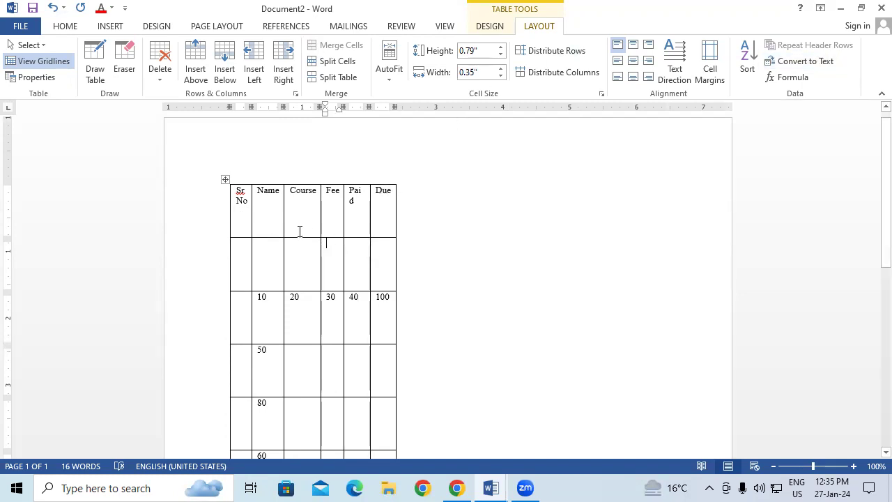
# Step: Convert the table to tab-separated text, then undo to restore the table
pyautogui.click(802, 62)
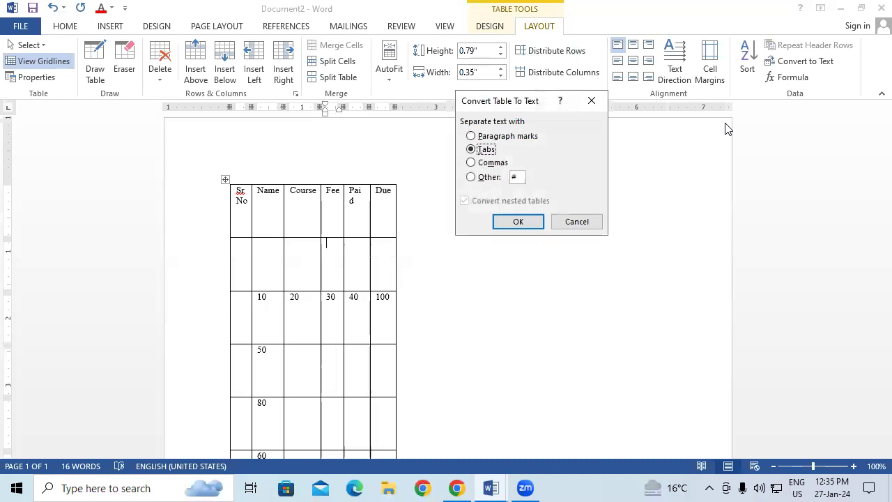
pyautogui.click(518, 221)
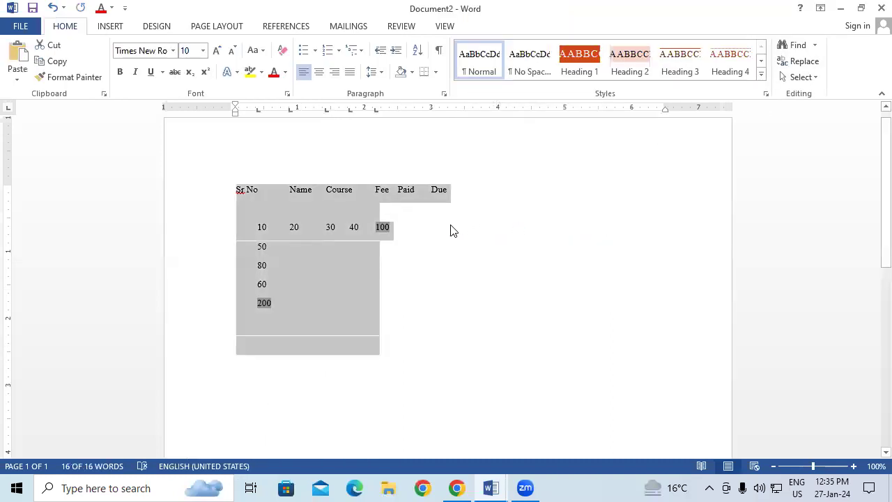
pyautogui.click(423, 229)
pyautogui.moveTo(237, 197); pyautogui.dragTo(344, 309)
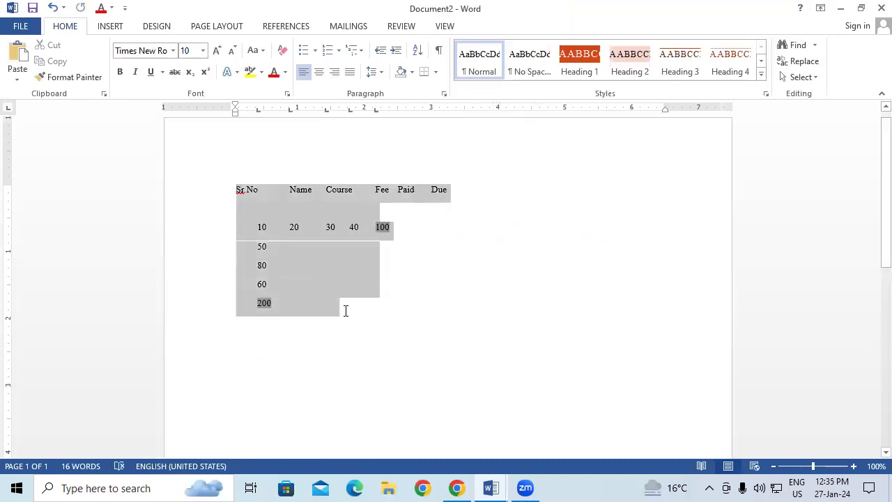
pyautogui.click(500, 340)
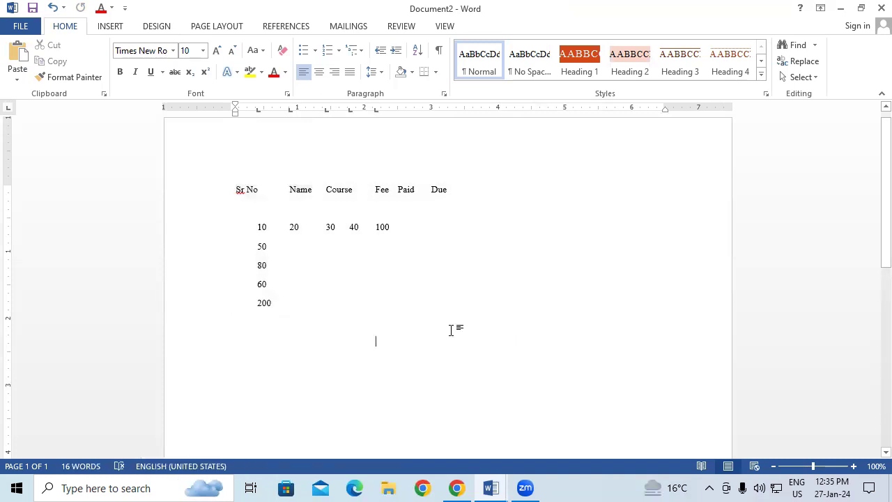
pyautogui.moveTo(460, 329); pyautogui.dragTo(228, 127)
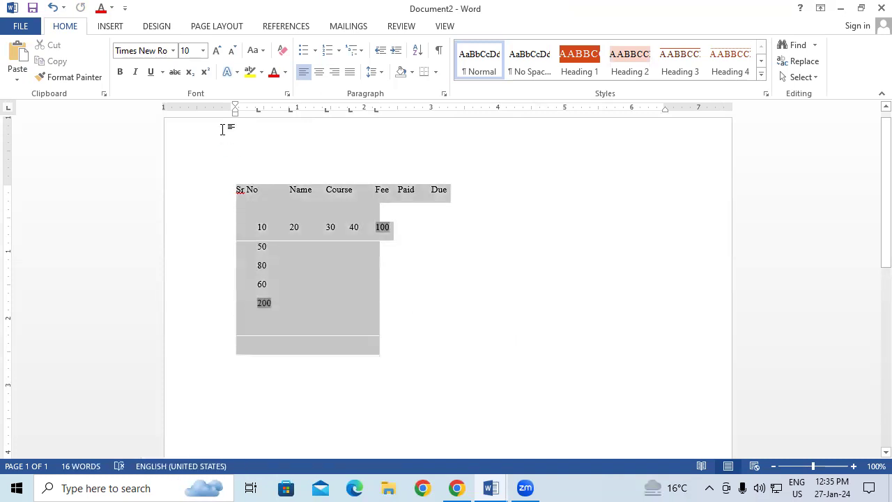
pyautogui.click(256, 320)
pyautogui.hotkey('ctrl', 'z')
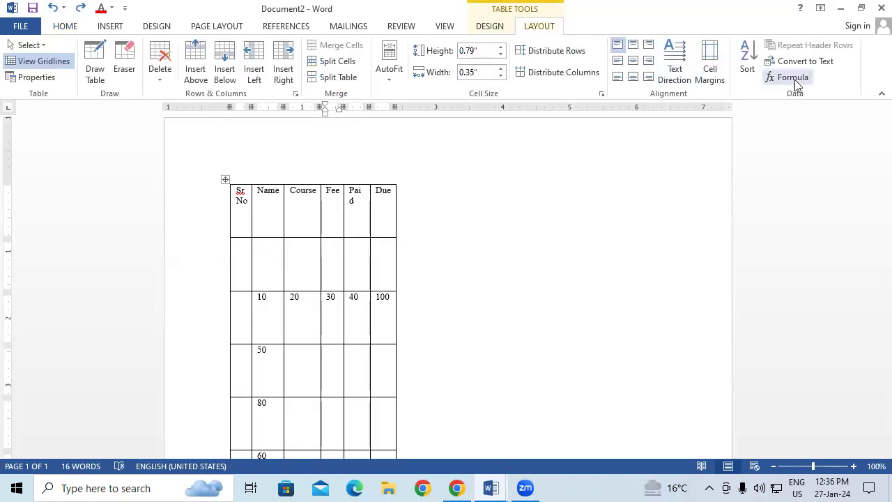
# Step: Insert a =SUM(LEFT) formula in the Due cell, giving 100
pyautogui.doubleClick(382, 317)
pyautogui.doubleClick(380, 297)
pyautogui.click(792, 79)
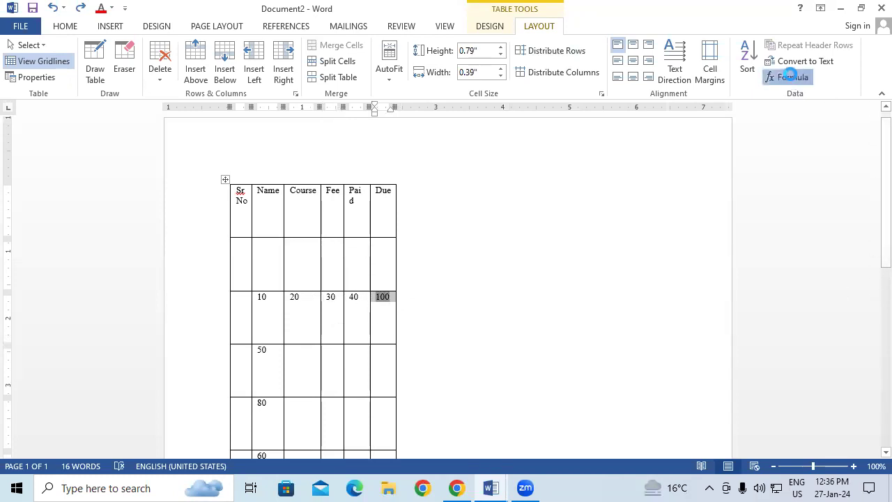
pyautogui.click(792, 221)
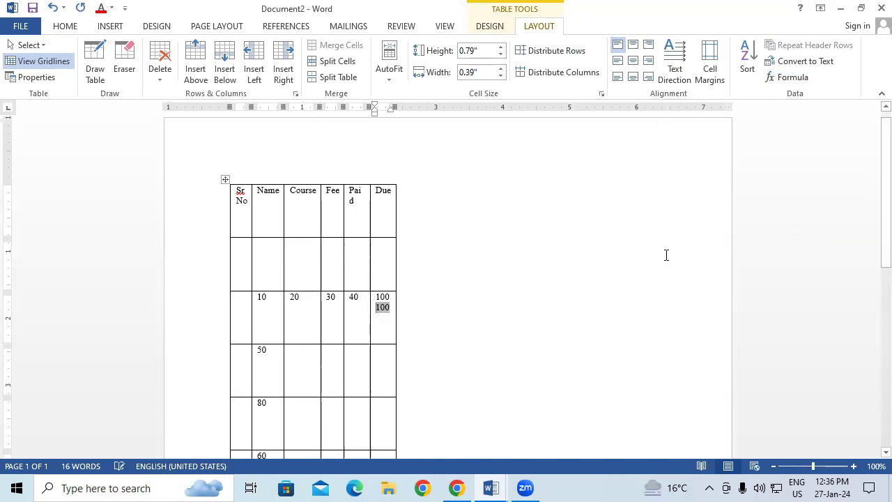
pyautogui.doubleClick(387, 308)
# Step: Show the INSERT ribbon and make several drags near the ribbon, undoing one change
pyautogui.click(117, 28)
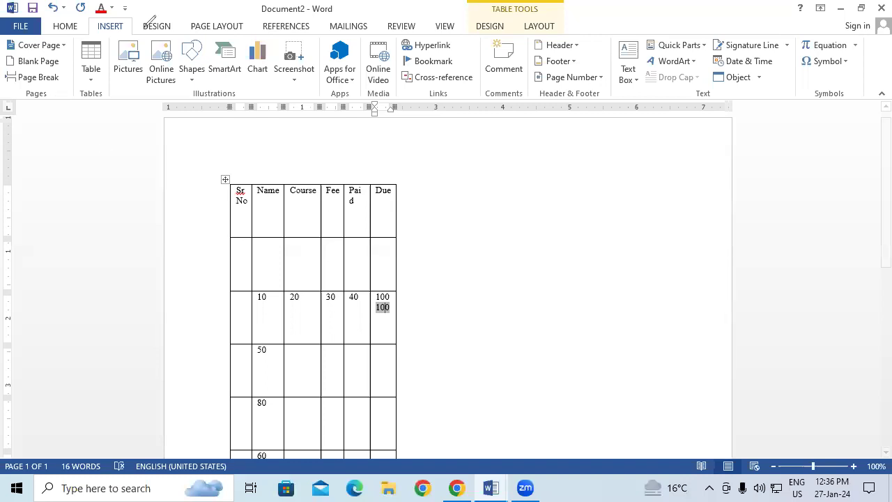
pyautogui.moveTo(139, 23); pyautogui.dragTo(148, 72)
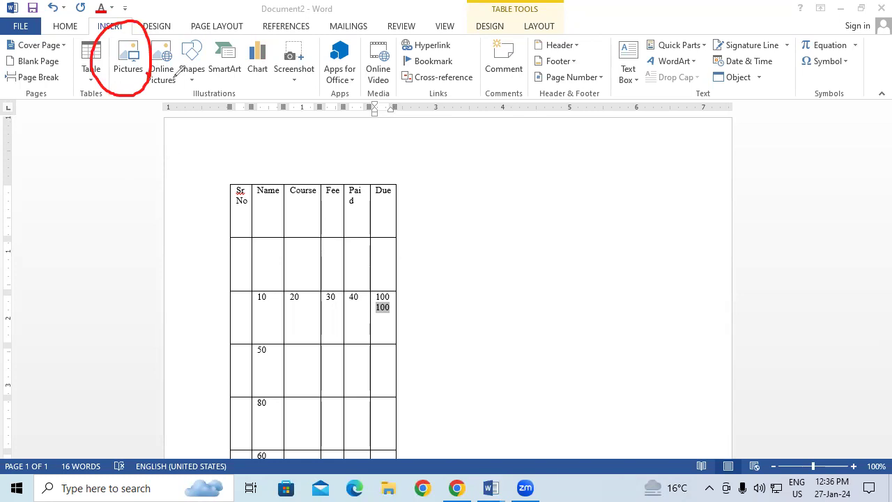
pyautogui.moveTo(145, 33)
pyautogui.mouseDown()
pyautogui.moveTo(106, 66)
pyautogui.moveTo(144, 37)
pyautogui.mouseUp()
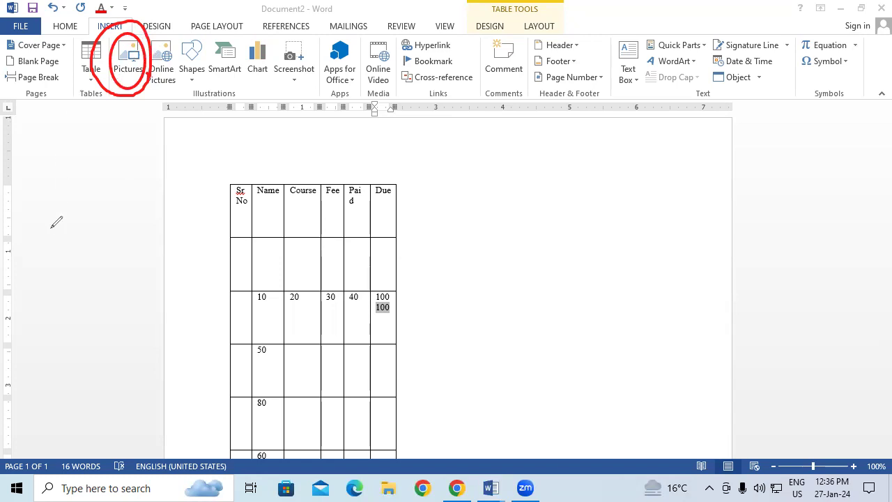
pyautogui.hotkey('ctrl', 'z')
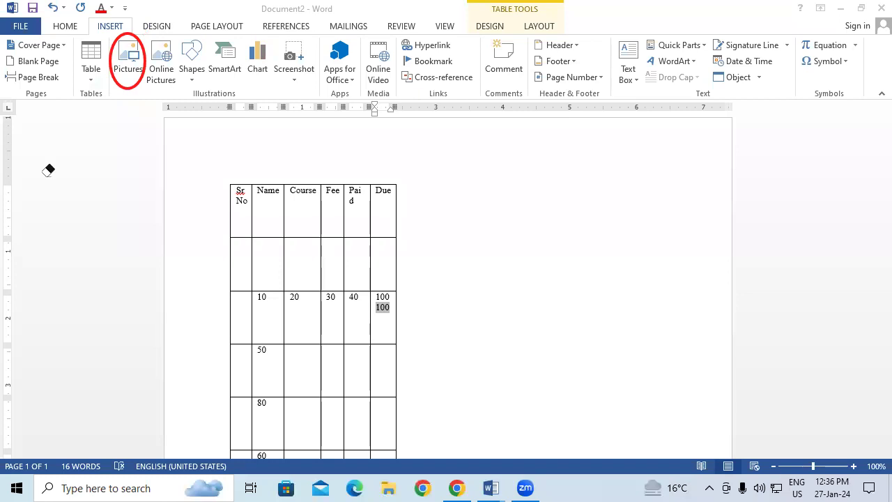
pyautogui.moveTo(149, 35)
pyautogui.mouseDown()
pyautogui.moveTo(180, 77)
pyautogui.moveTo(147, 34)
pyautogui.mouseUp()
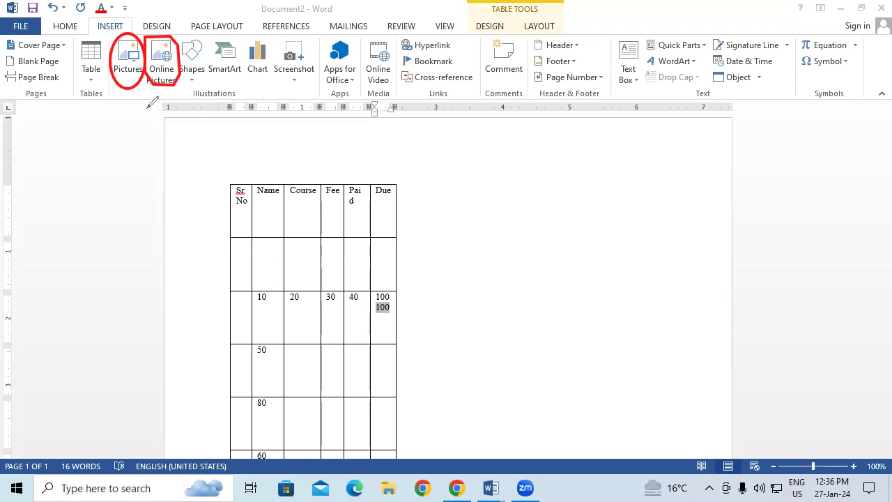
pyautogui.moveTo(113, 145)
pyautogui.mouseDown()
pyautogui.moveTo(129, 79)
pyautogui.moveTo(137, 92)
pyautogui.mouseUp()
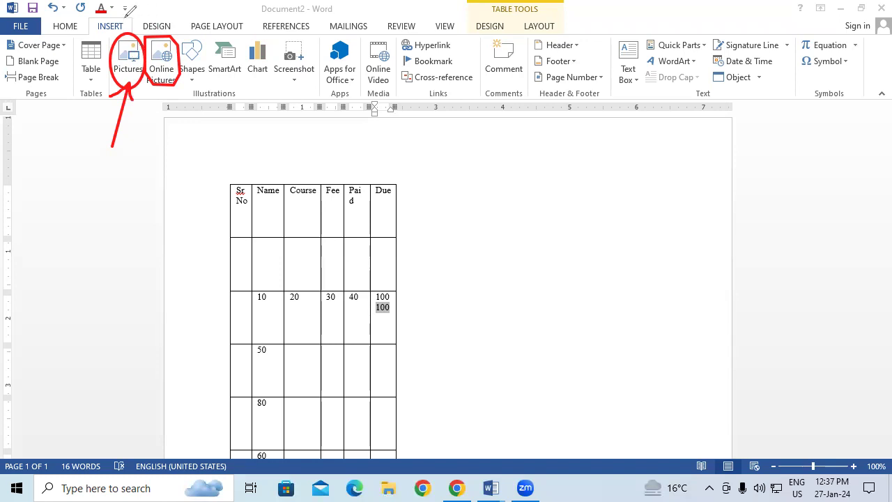
pyautogui.moveTo(119, 73); pyautogui.dragTo(130, 72)
pyautogui.moveTo(161, 200)
pyautogui.mouseDown()
pyautogui.moveTo(168, 108)
pyautogui.moveTo(182, 139)
pyautogui.mouseUp()
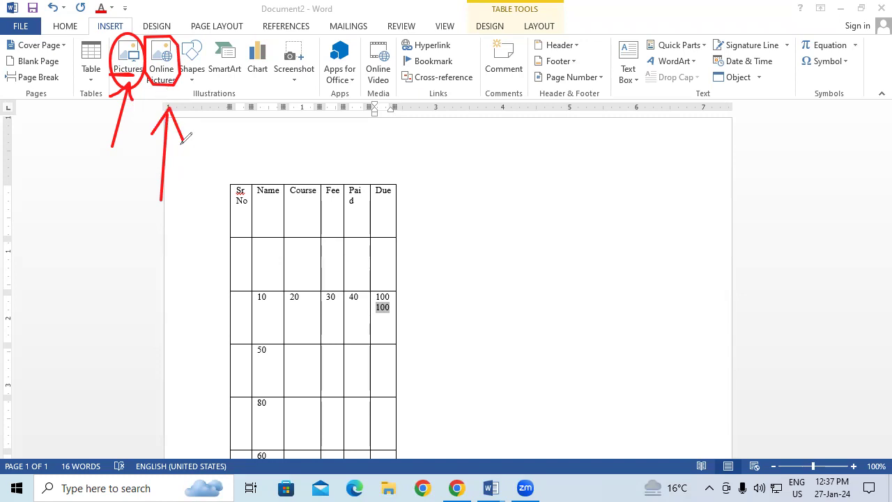
pyautogui.moveTo(253, 148)
pyautogui.mouseDown()
pyautogui.moveTo(178, 79)
pyautogui.moveTo(199, 82)
pyautogui.moveTo(178, 95)
pyautogui.mouseUp()
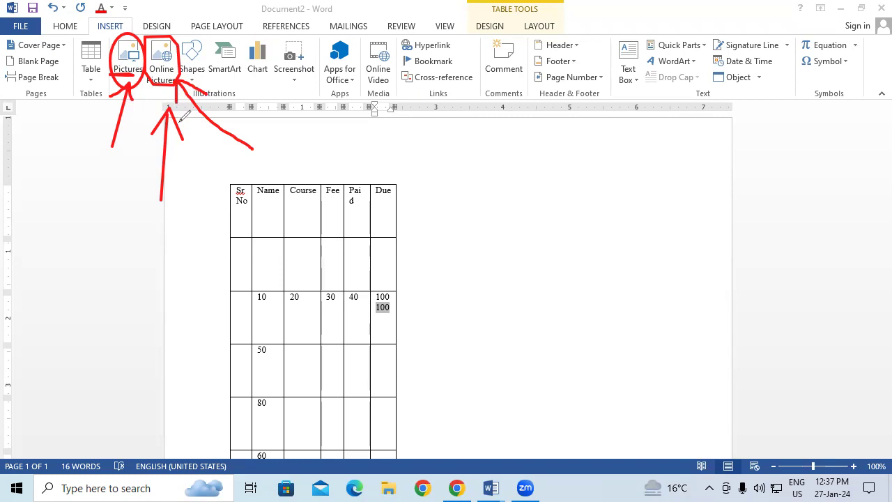
pyautogui.moveTo(168, 43); pyautogui.dragTo(152, 59)
# Step: Search Bing Images for Thali through Online Pictures and insert the first photo
pyautogui.click(155, 63)
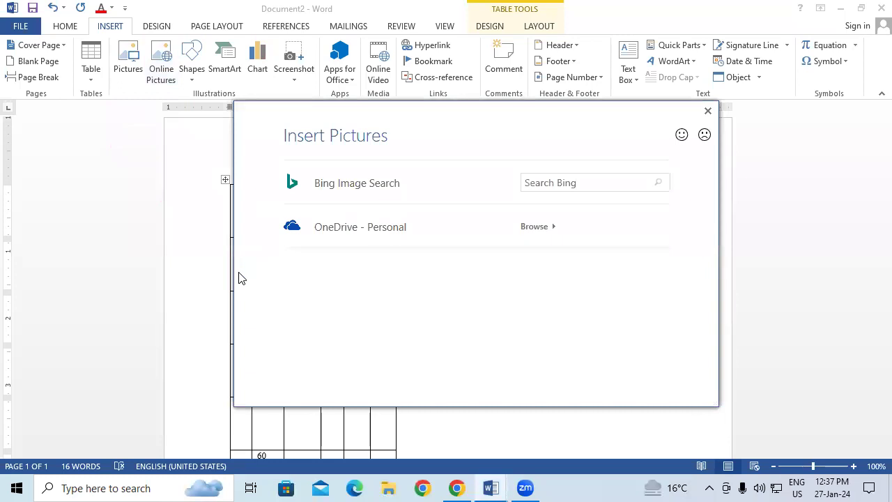
pyautogui.click(411, 193)
pyautogui.scroll(-3, 450, 257)
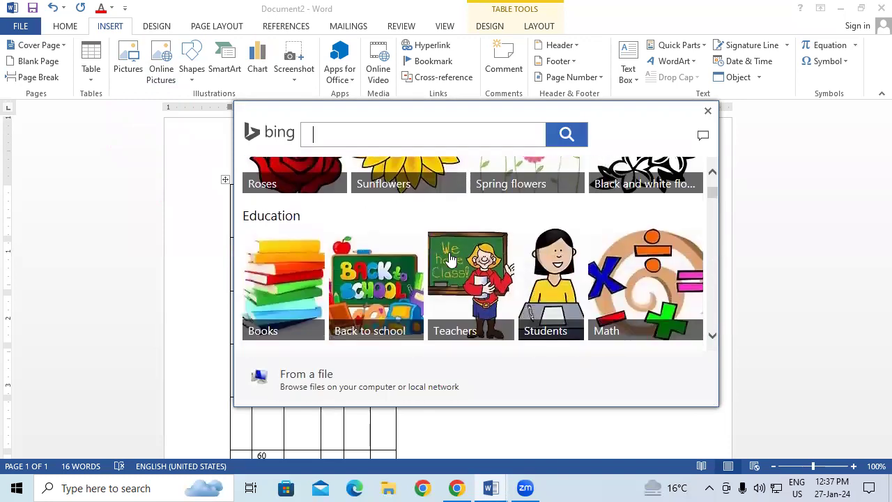
pyautogui.click(712, 201)
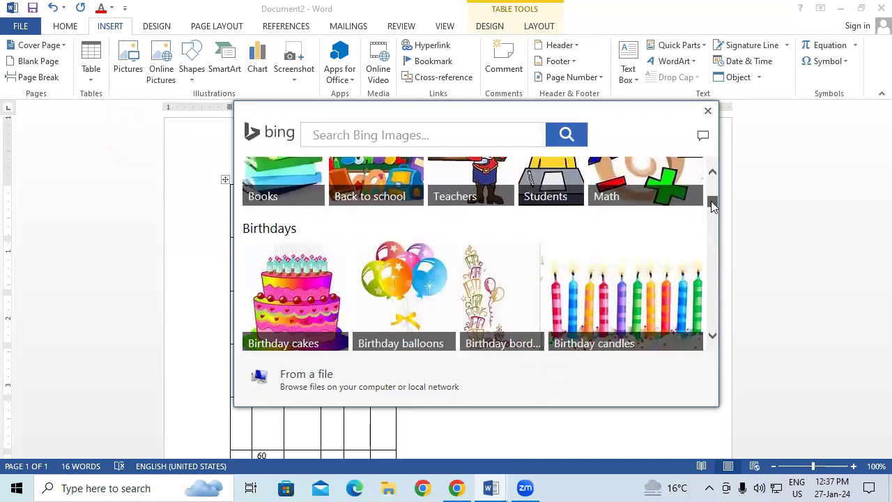
pyautogui.moveTo(711, 201); pyautogui.dragTo(711, 237)
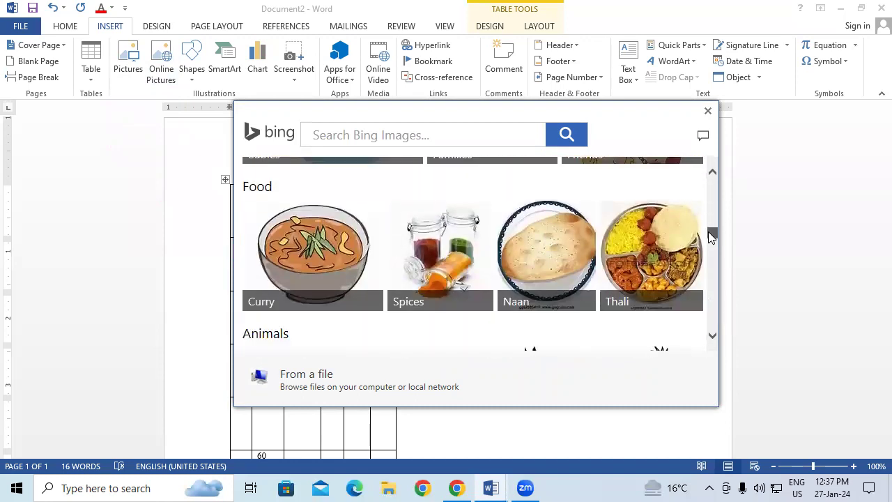
pyautogui.click(652, 227)
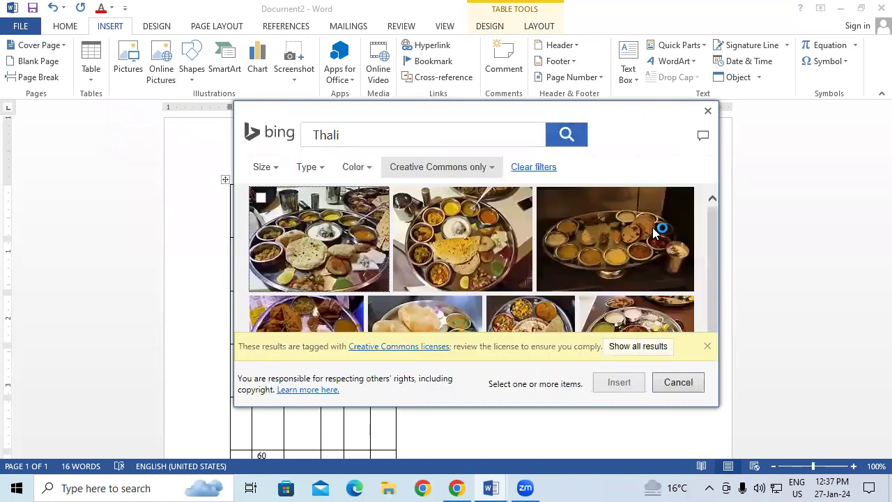
pyautogui.click(306, 212)
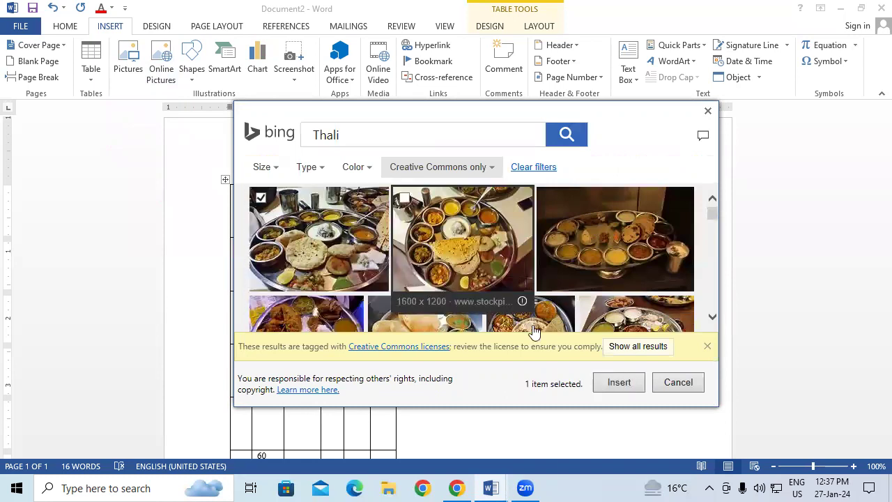
pyautogui.click(622, 387)
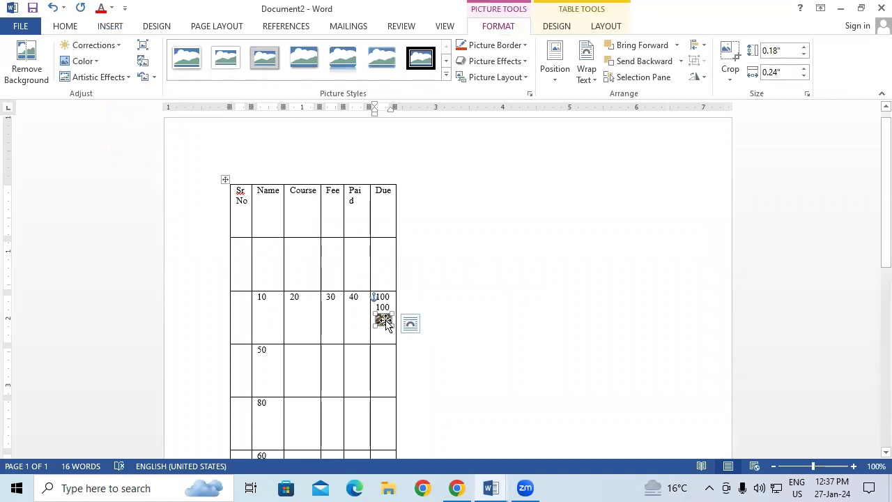
# Step: Move the Thali photo beside the table and enlarge it to 3.12 by 4.16 inches
pyautogui.moveTo(385, 319)
pyautogui.mouseDown()
pyautogui.moveTo(520, 284)
pyautogui.moveTo(635, 375)
pyautogui.moveTo(732, 422)
pyautogui.mouseUp()
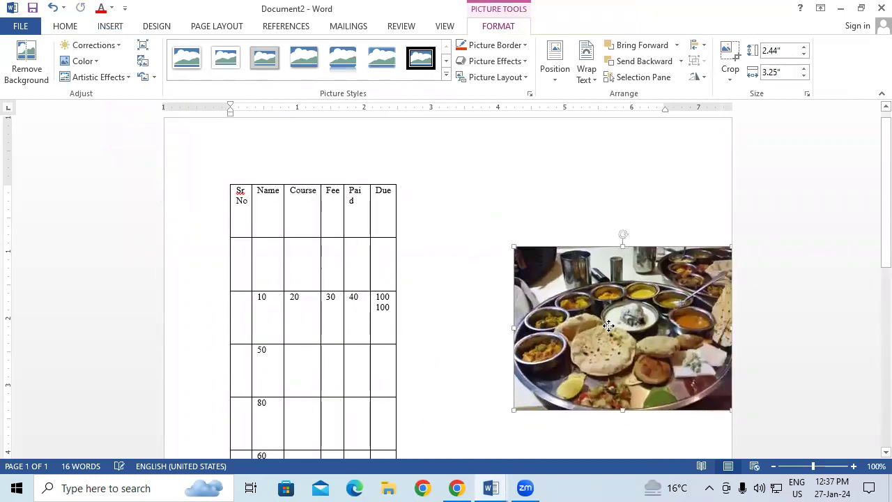
pyautogui.moveTo(651, 363); pyautogui.dragTo(566, 279)
pyautogui.moveTo(655, 336); pyautogui.dragTo(716, 382)
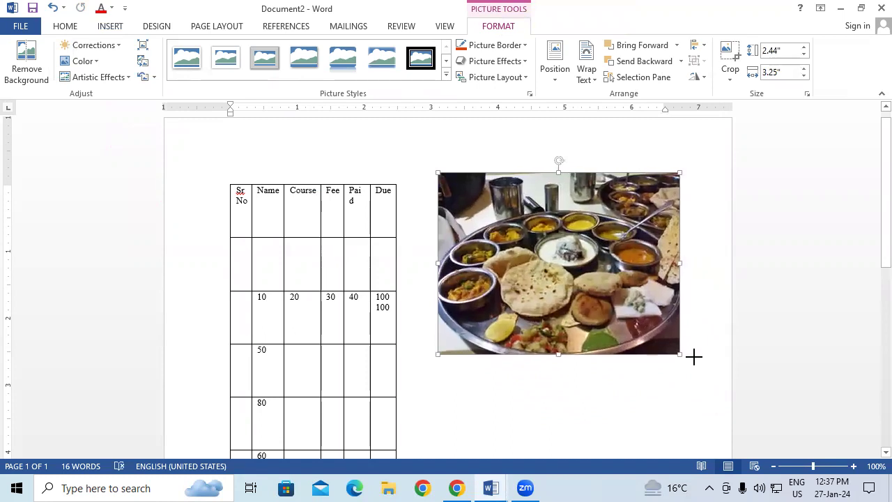
pyautogui.moveTo(641, 328); pyautogui.dragTo(632, 308)
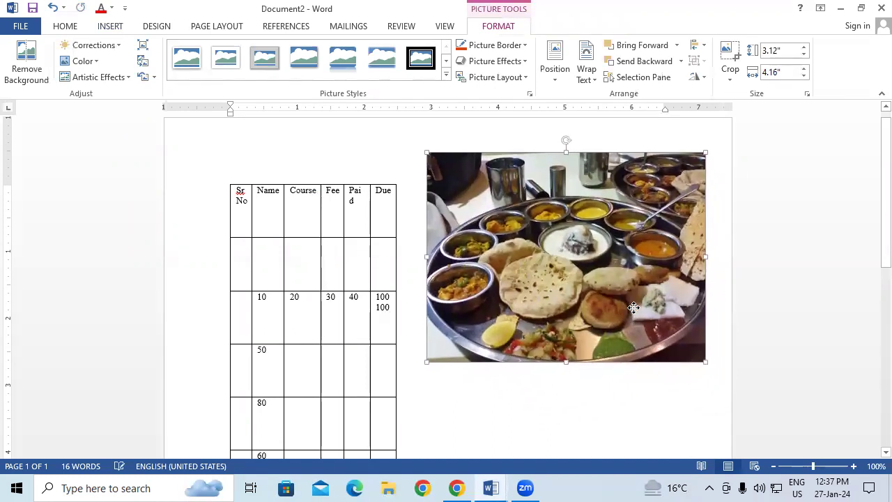
pyautogui.click(612, 389)
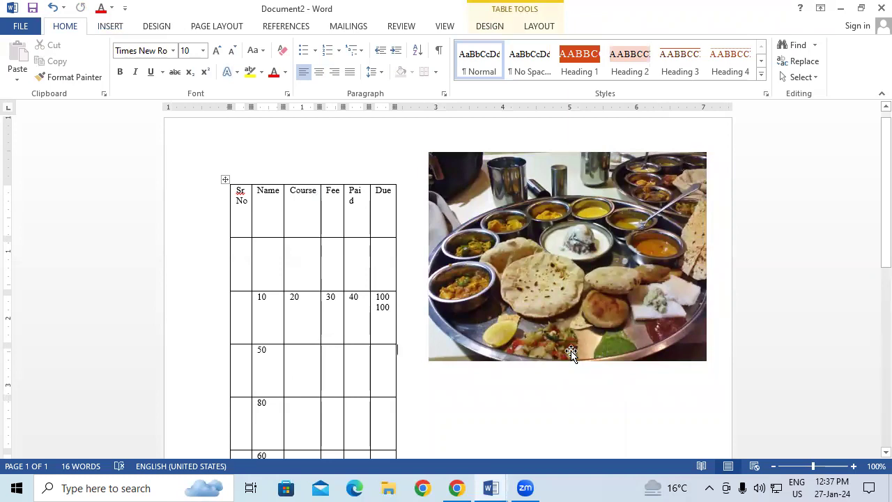
# Step: Try moving the photo over the table, undo it, then select all and delete everything
pyautogui.moveTo(594, 281)
pyautogui.mouseDown()
pyautogui.moveTo(402, 261)
pyautogui.moveTo(685, 265)
pyautogui.moveTo(764, 288)
pyautogui.mouseUp()
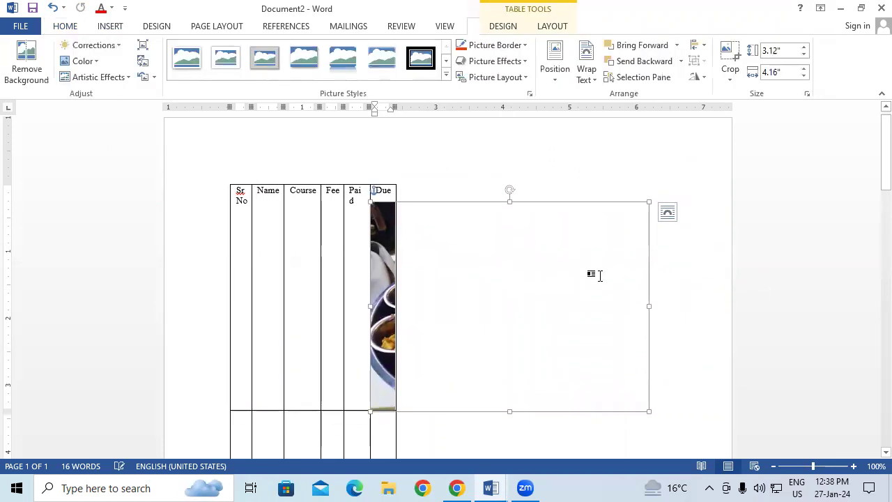
pyautogui.click(591, 272)
pyautogui.moveTo(591, 272); pyautogui.dragTo(203, 258)
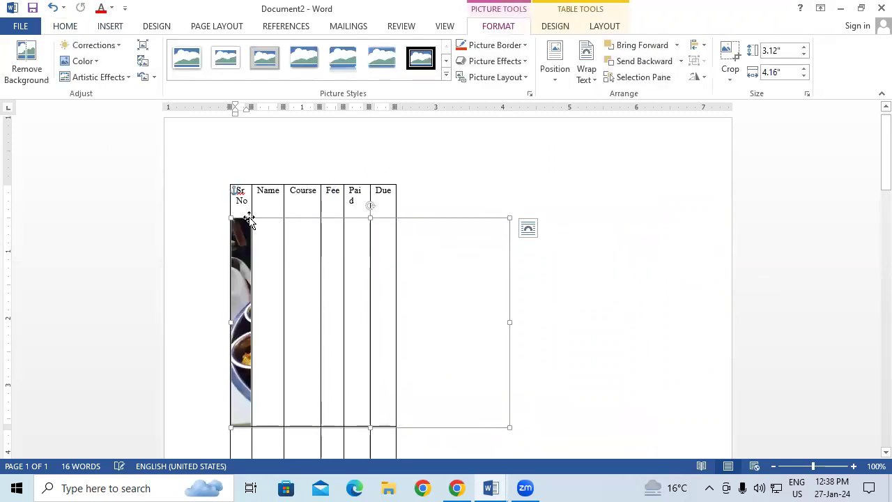
pyautogui.click(225, 181)
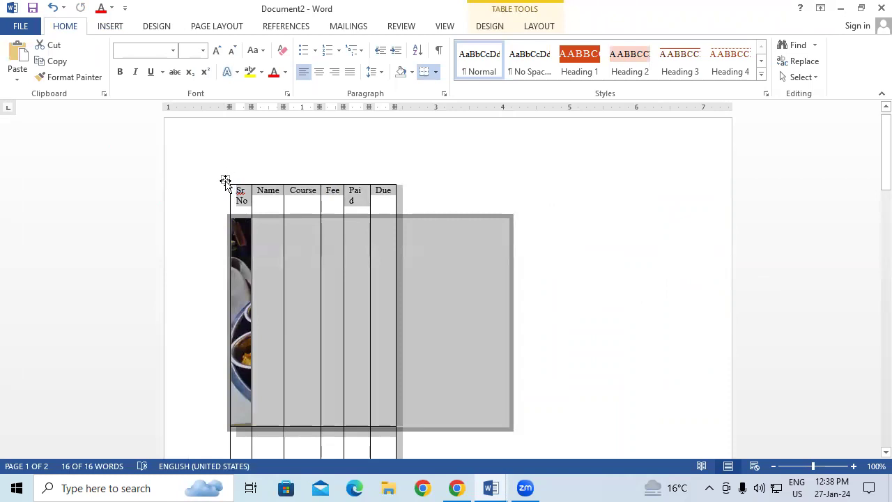
pyautogui.hotkey('ctrl', 'z')
pyautogui.hotkey('ctrl', 'z')
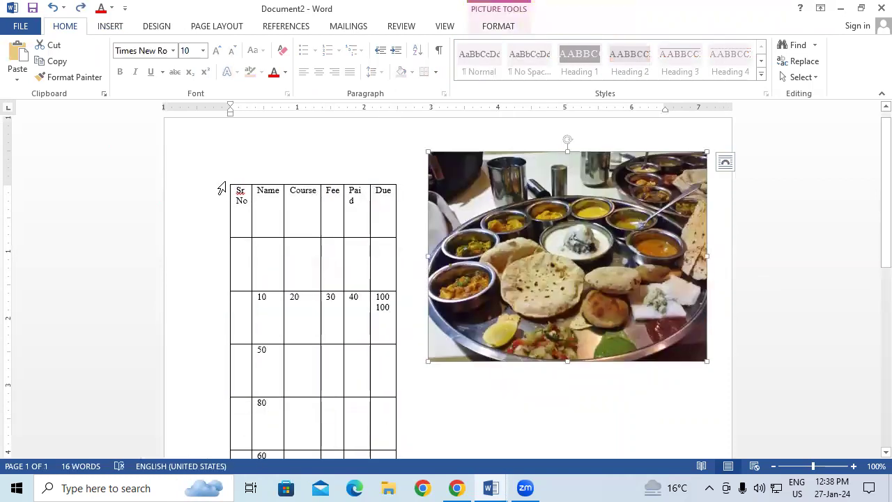
pyautogui.hotkey('ctrl', 'a')
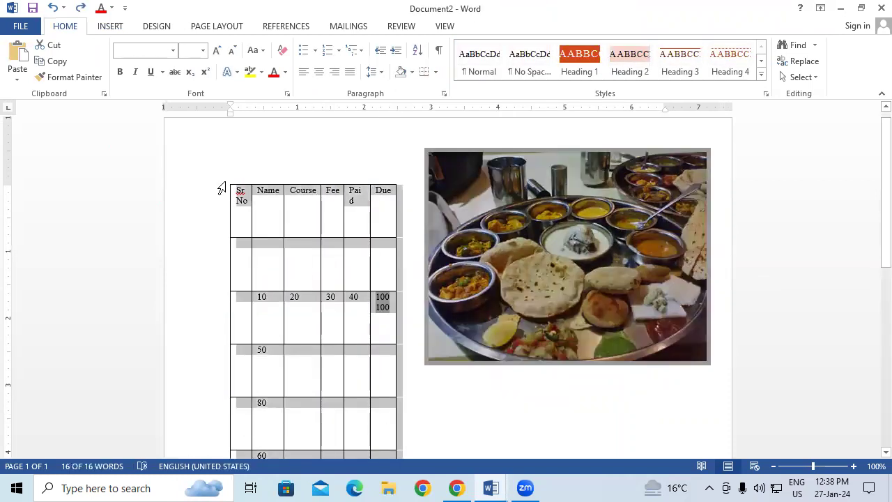
pyautogui.press('Delete')
# Step: Search Bing Images for 'flower' from Online Pictures
pyautogui.click(111, 26)
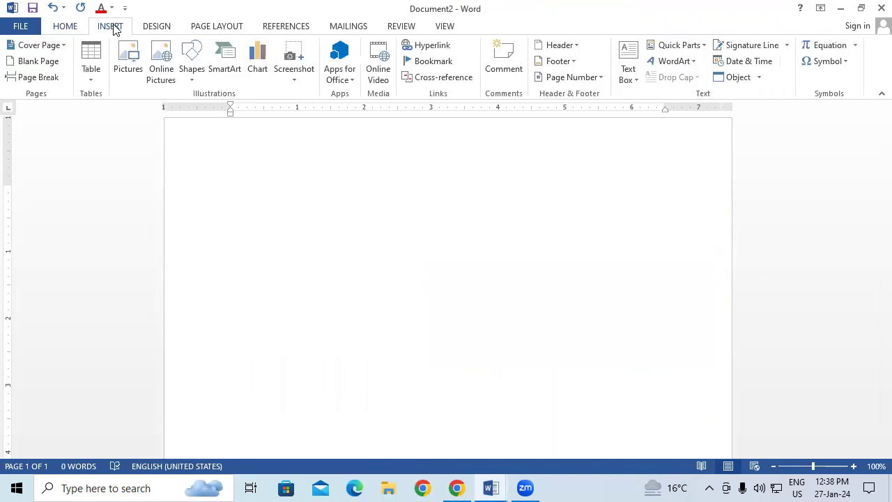
pyautogui.click(159, 61)
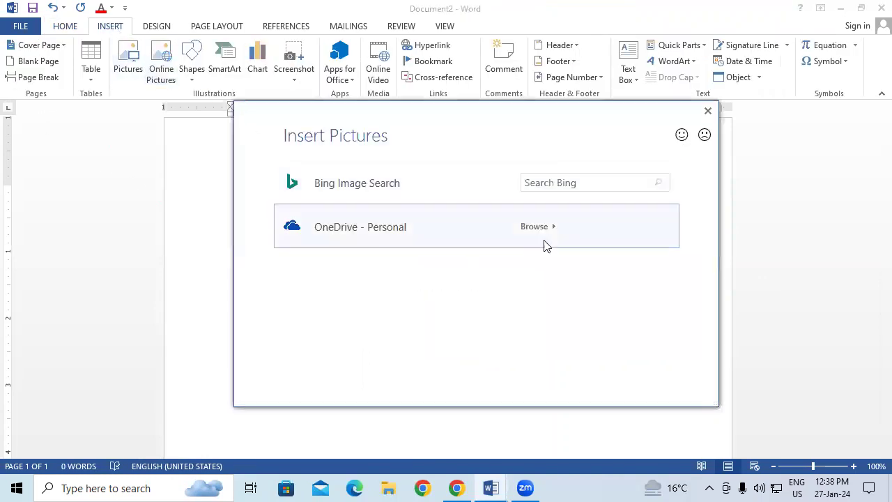
pyautogui.click(563, 183)
pyautogui.write('flower')
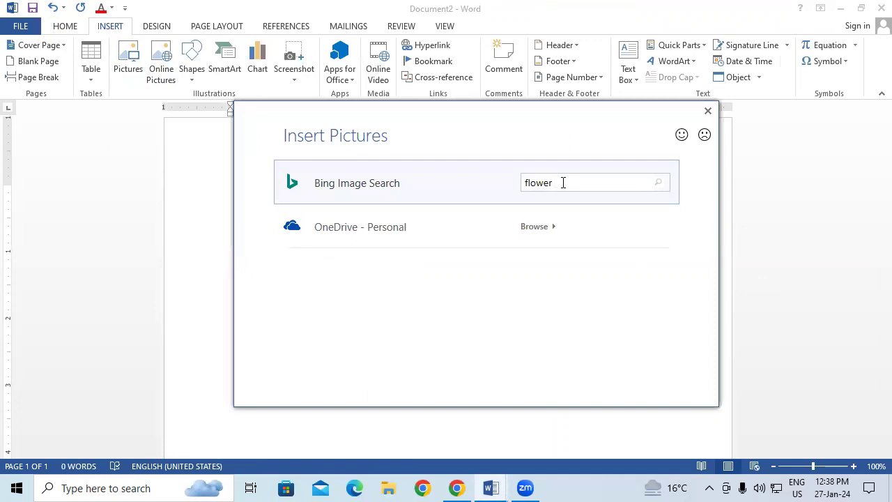
pyautogui.press('Return')
pyautogui.scroll(-3, 428, 232)
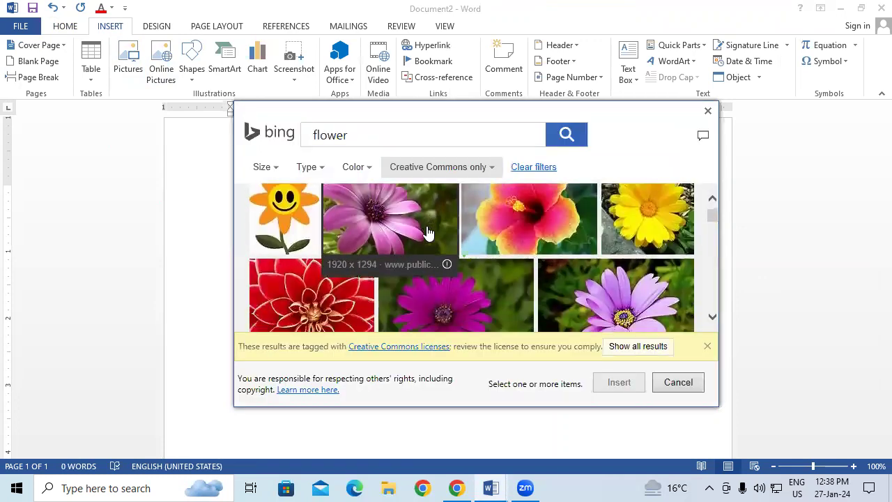
pyautogui.scroll(-1, 428, 233)
pyautogui.scroll(3, 428, 233)
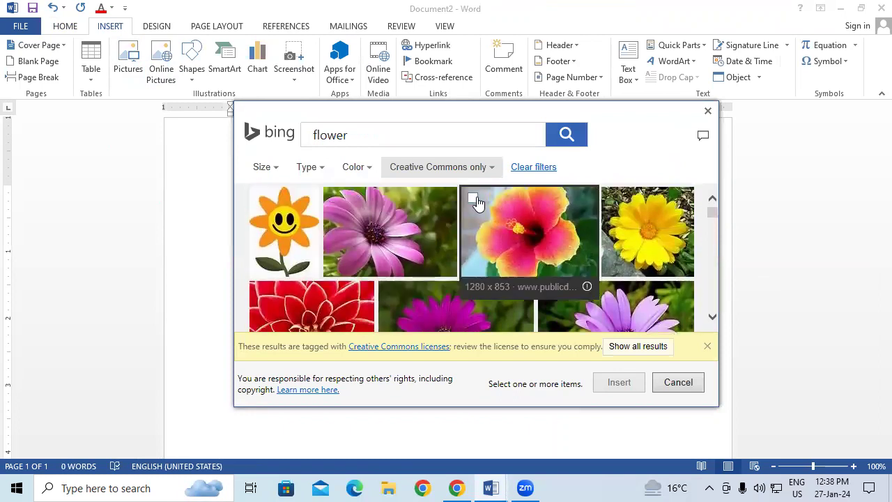
# Step: Try inserting the hibiscus and yellow flower images, dismissing both download errors
pyautogui.click(474, 199)
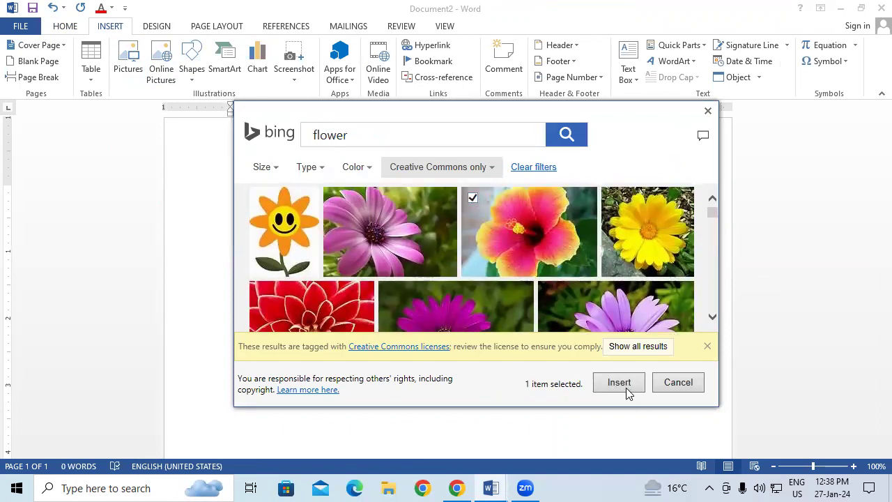
pyautogui.click(620, 384)
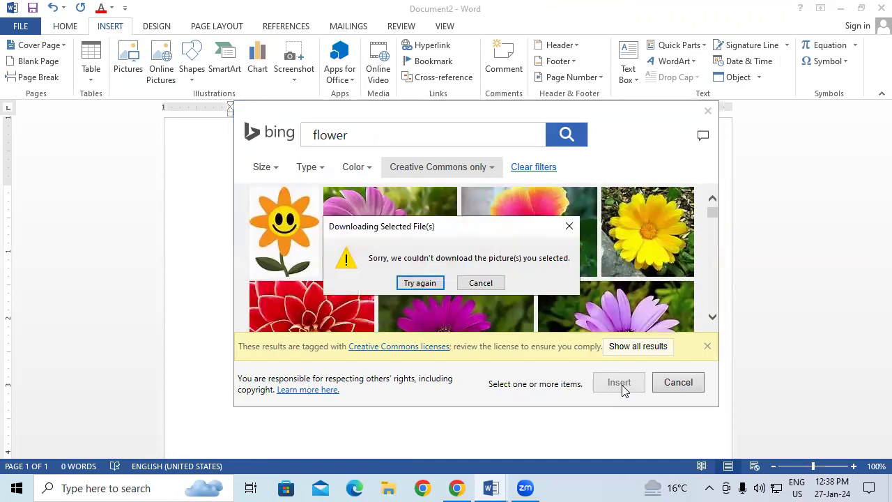
pyautogui.click(569, 226)
pyautogui.click(617, 233)
pyautogui.click(618, 383)
pyautogui.click(479, 282)
# Step: Scroll the flower results and select the purple lotus image
pyautogui.scroll(-5, 335, 261)
pyautogui.scroll(-2, 346, 265)
pyautogui.click(438, 213)
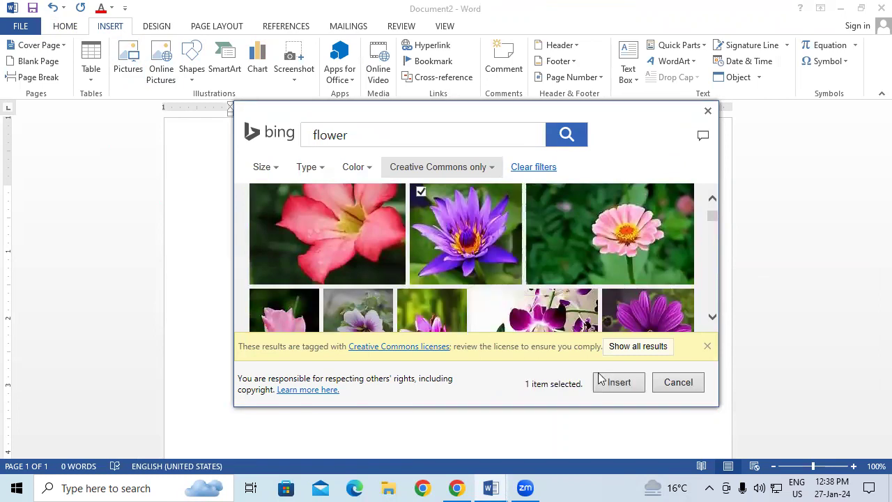
# Step: Insert the purple lotus photo, shrink it to about 1.35 by 1.45 inches, then delete it
pyautogui.click(619, 384)
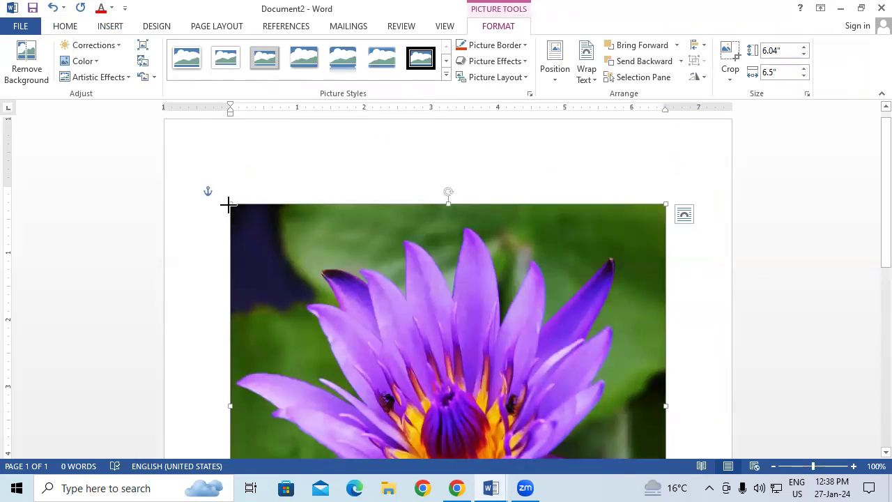
pyautogui.moveTo(229, 204); pyautogui.dragTo(409, 369)
pyautogui.moveTo(487, 267); pyautogui.dragTo(327, 304)
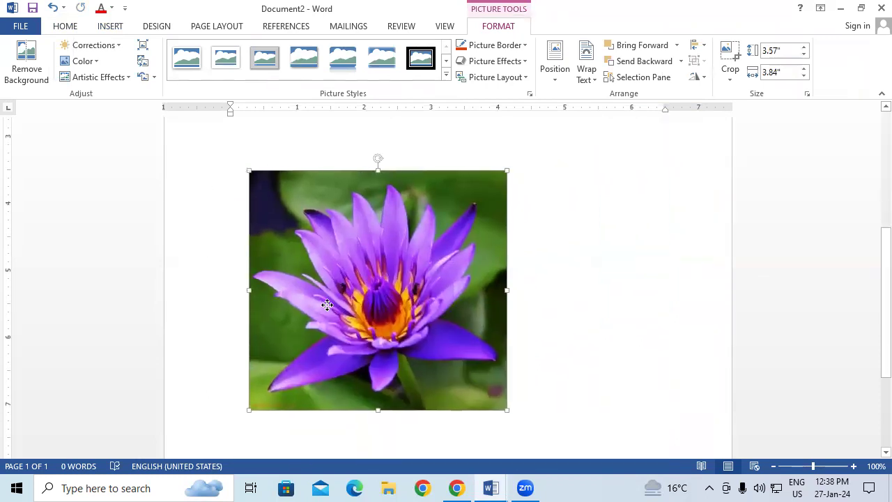
pyautogui.moveTo(486, 408)
pyautogui.mouseDown()
pyautogui.moveTo(352, 268)
pyautogui.moveTo(329, 259)
pyautogui.mouseUp()
pyautogui.moveTo(294, 230); pyautogui.dragTo(327, 230)
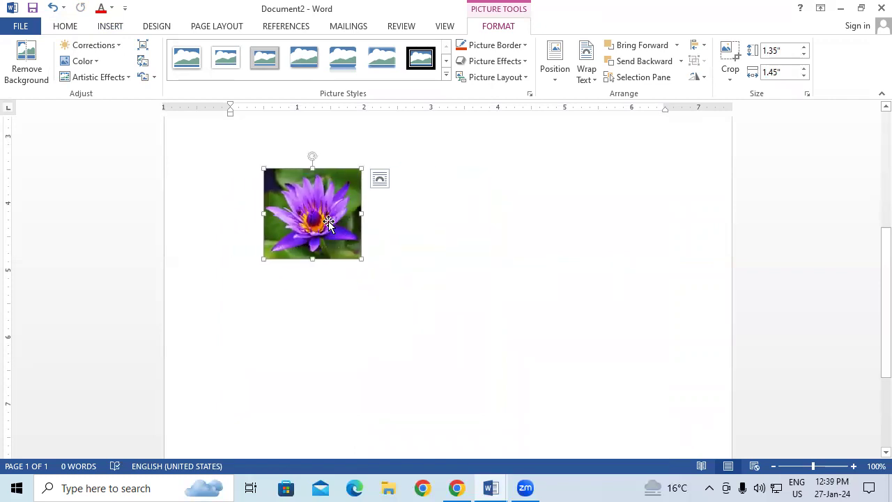
pyautogui.press('Delete')
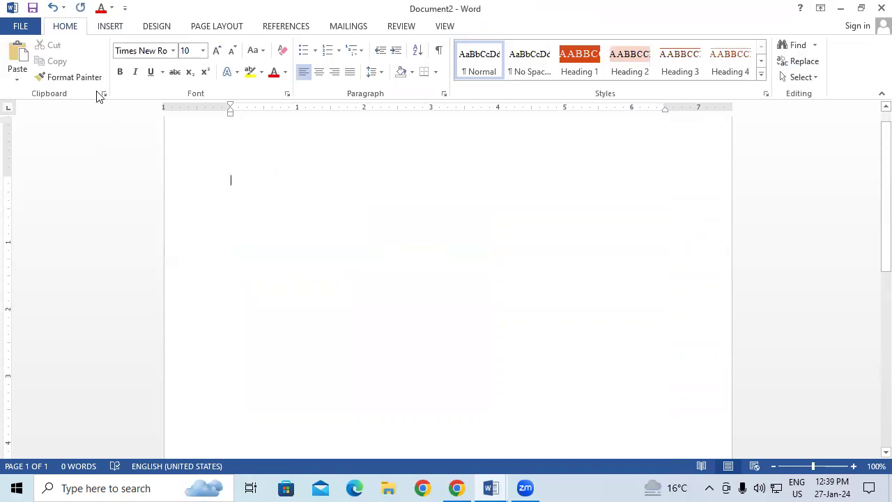
# Step: Insert the Desktop image HD-wallpaper-nature-scenery, appearing at 3.66 by 6.5 inches
pyautogui.click(109, 26)
pyautogui.click(131, 67)
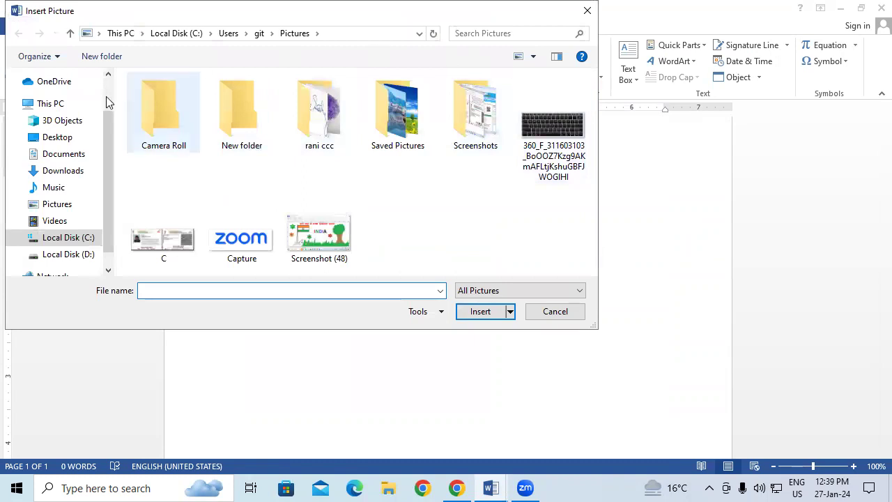
pyautogui.scroll(1, 100, 161)
pyautogui.click(98, 160)
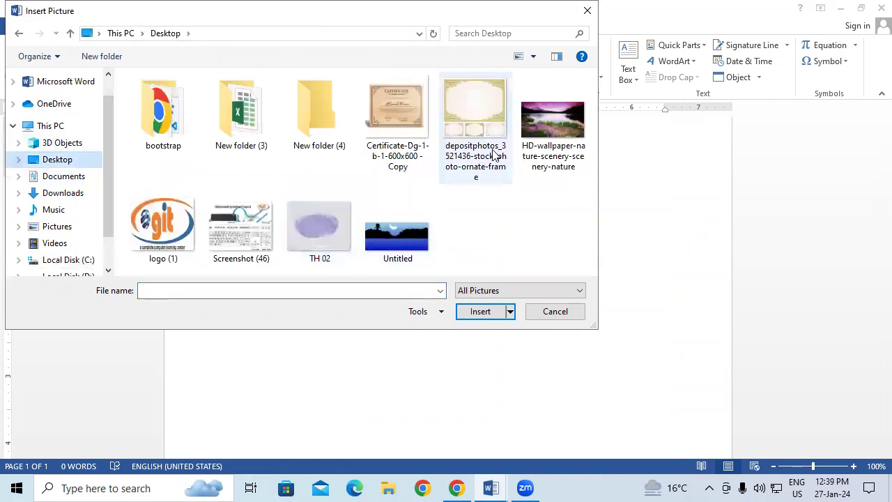
pyautogui.click(552, 129)
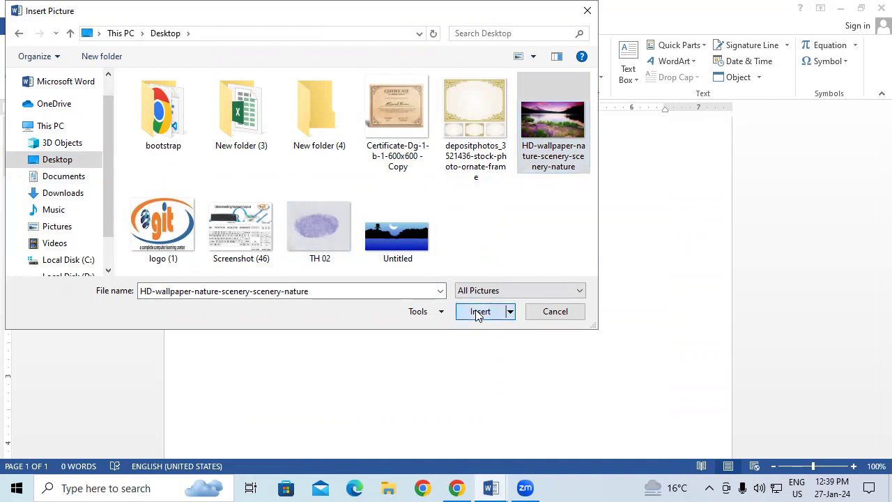
pyautogui.click(479, 312)
pyautogui.scroll(-1, 470, 261)
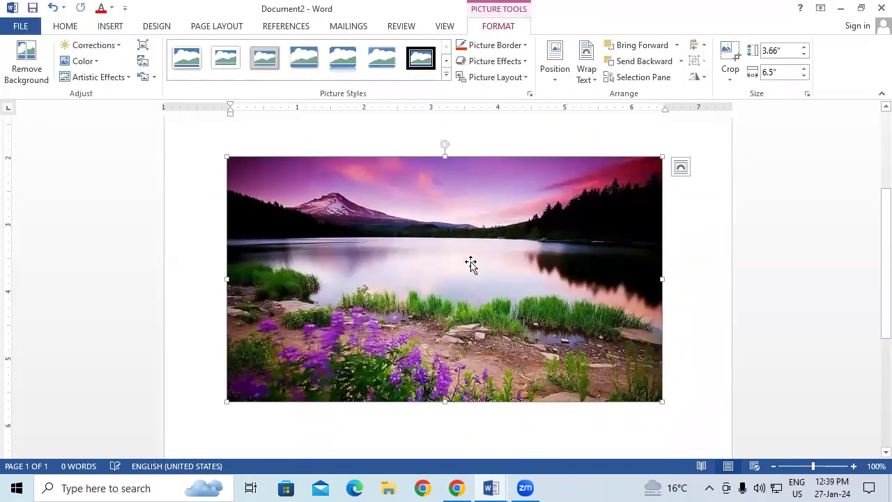
# Step: Undo the rounded picture style and move the landscape photo up near the page top
pyautogui.moveTo(471, 263)
pyautogui.mouseDown()
pyautogui.moveTo(472, 288)
pyautogui.moveTo(462, 261)
pyautogui.moveTo(481, 261)
pyautogui.mouseUp()
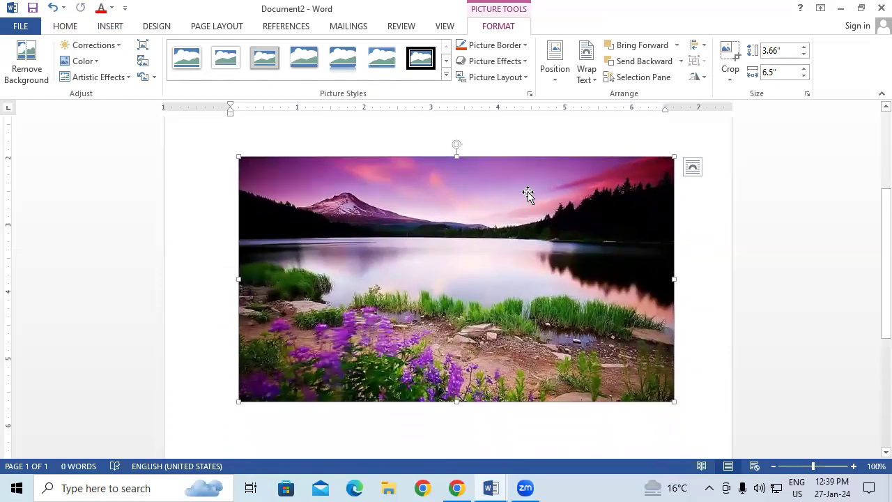
pyautogui.click(670, 136)
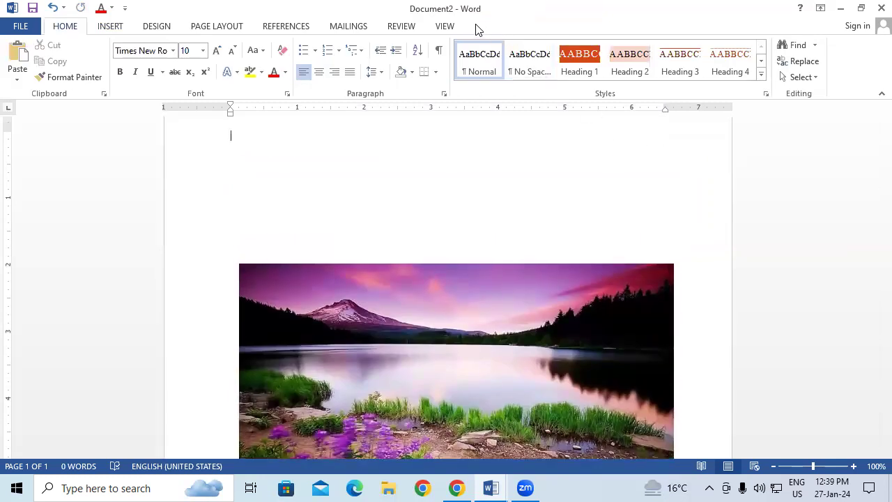
pyautogui.click(408, 372)
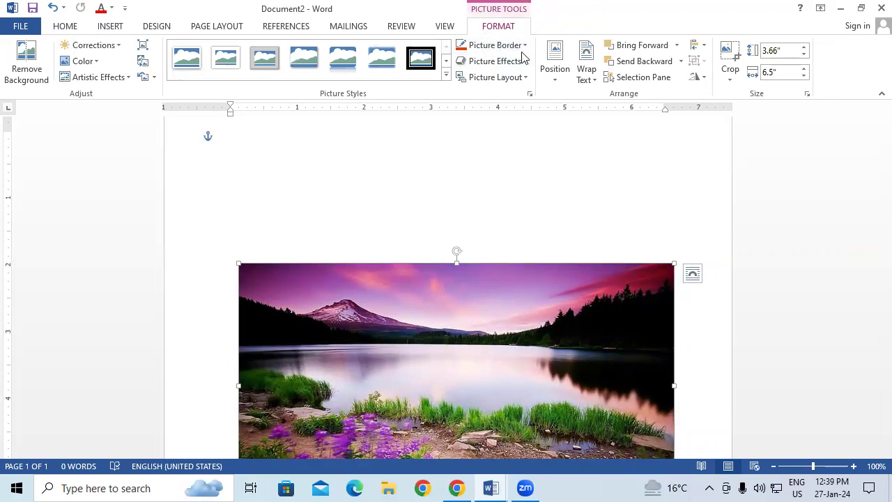
pyautogui.click(117, 187)
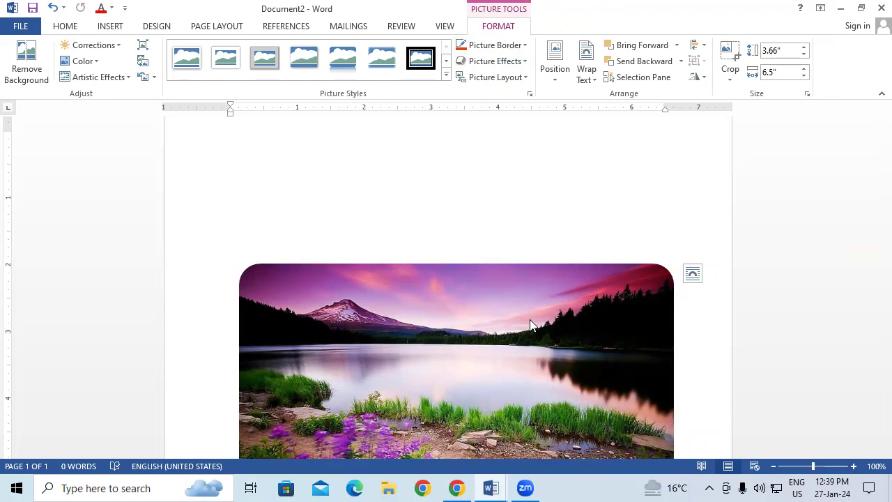
pyautogui.hotkey('ctrl', 'z')
pyautogui.hotkey('ctrl', 'z')
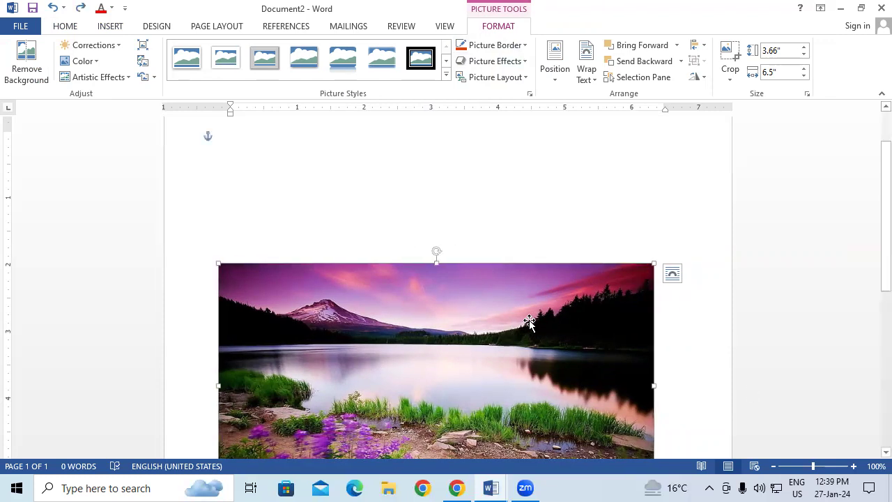
pyautogui.moveTo(530, 322); pyautogui.dragTo(534, 177)
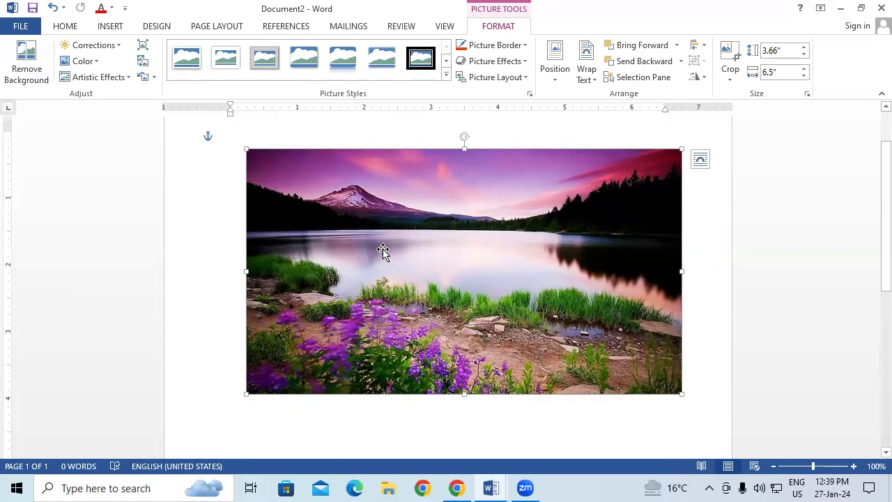
pyautogui.click(386, 416)
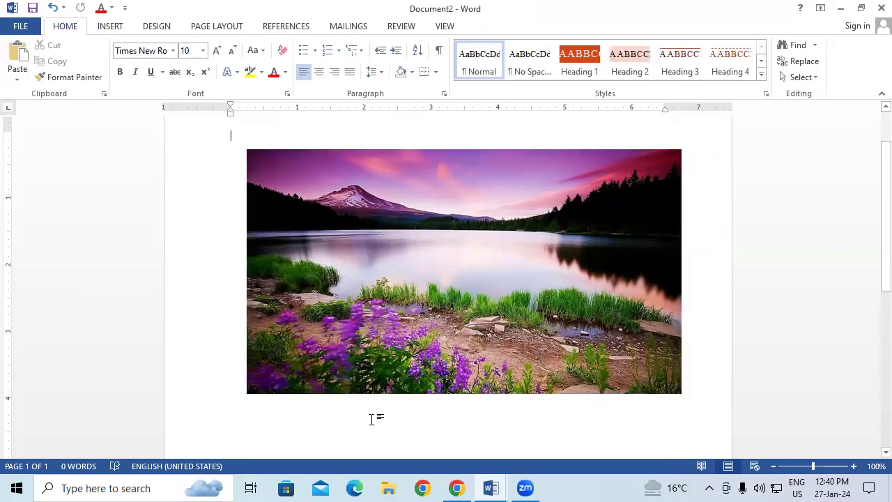
pyautogui.click(120, 28)
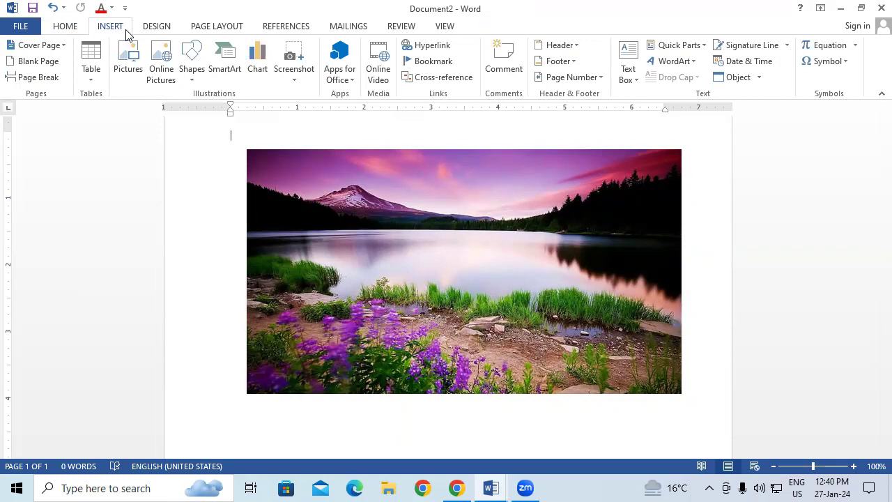
pyautogui.click(161, 70)
pyautogui.click(546, 183)
pyautogui.write('dog')
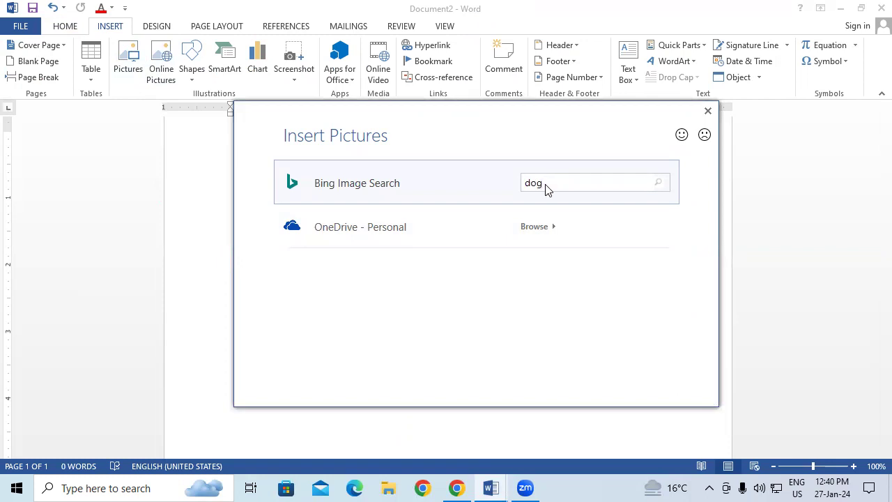
pyautogui.press('Return')
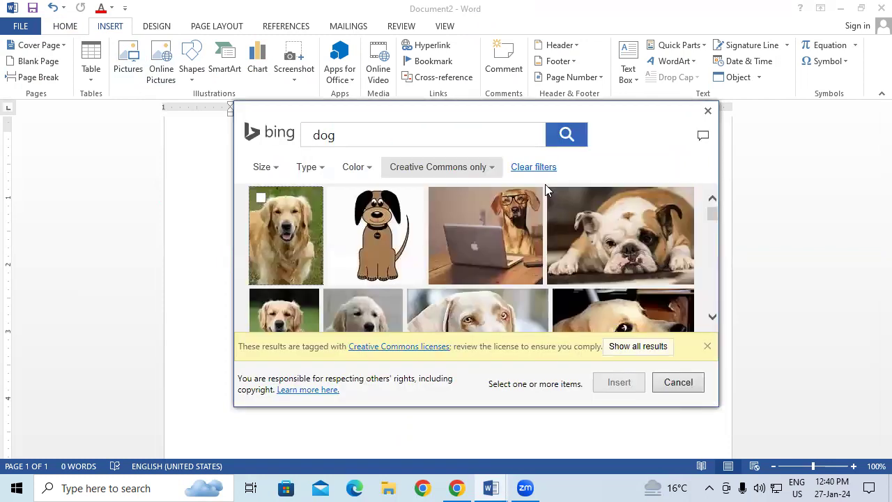
pyautogui.moveTo(338, 200)
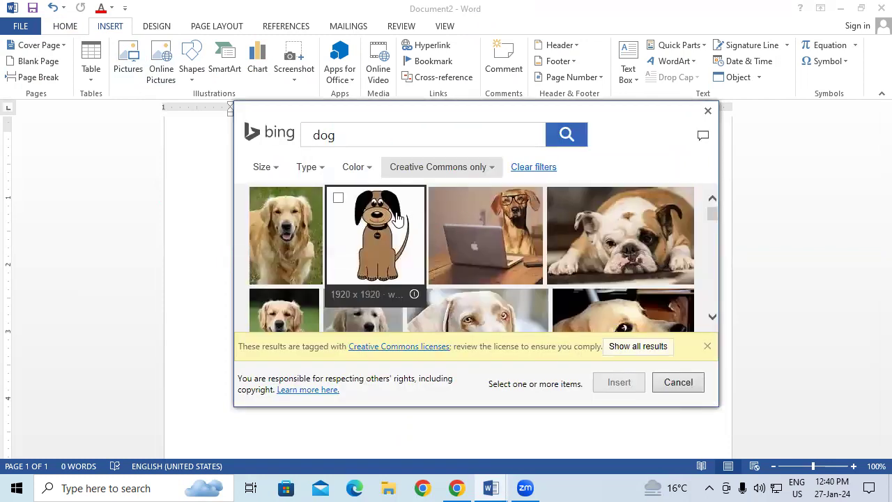
pyautogui.click(338, 200)
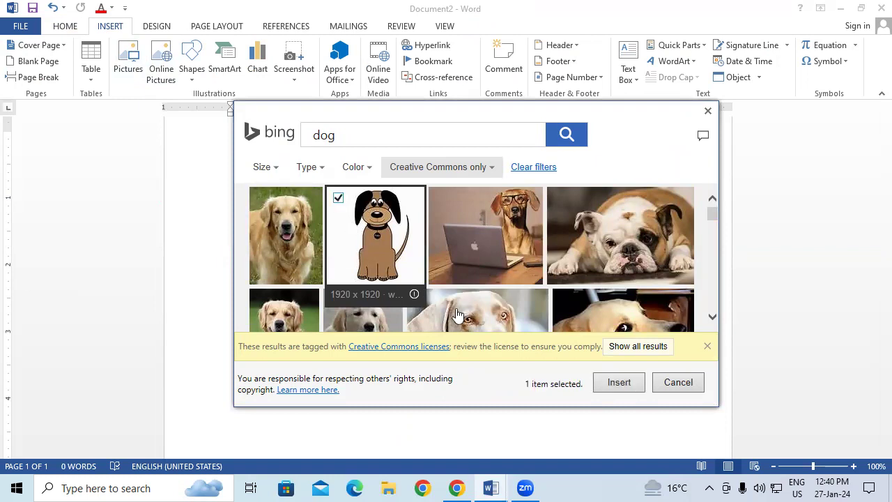
pyautogui.click(620, 384)
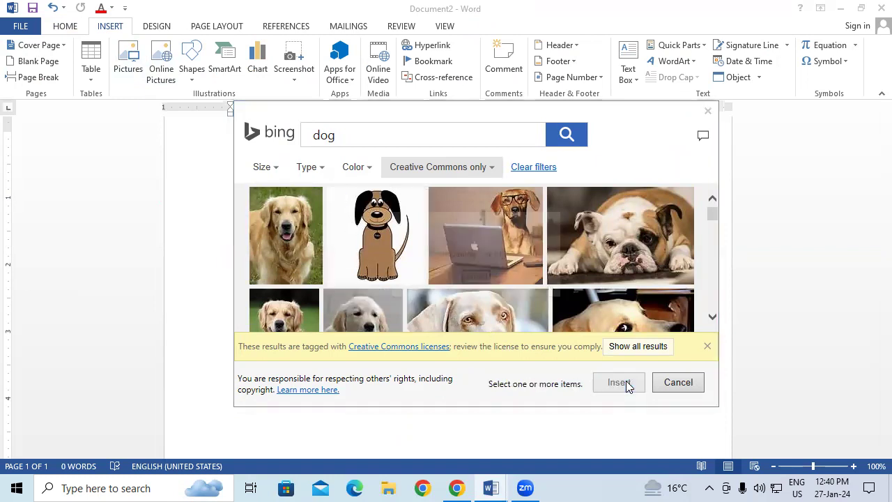
pyautogui.click(475, 287)
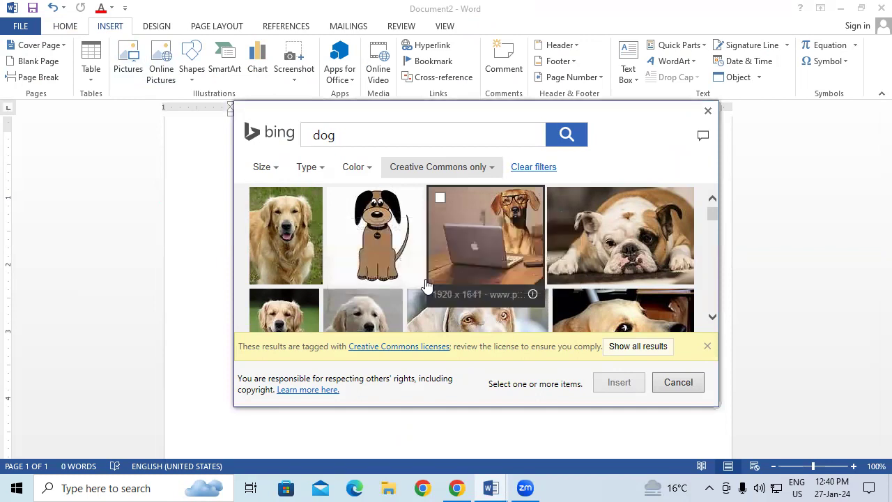
pyautogui.click(282, 233)
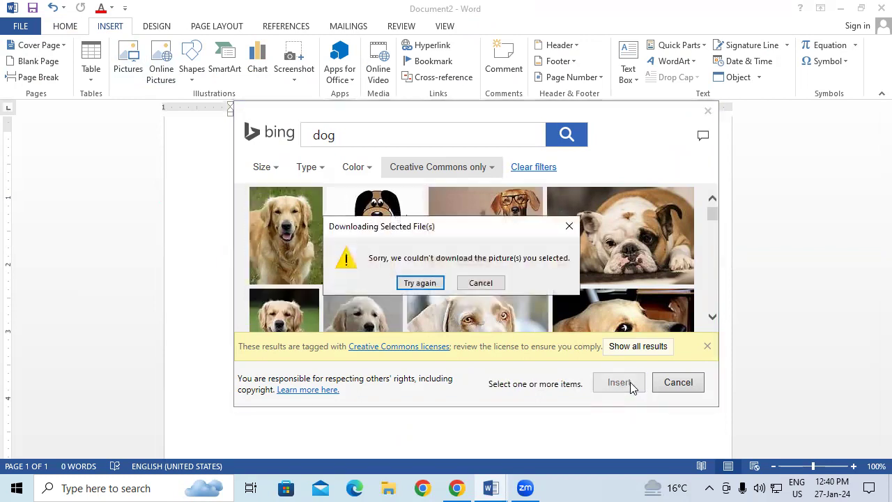
pyautogui.click(480, 282)
pyautogui.scroll(-2, 478, 272)
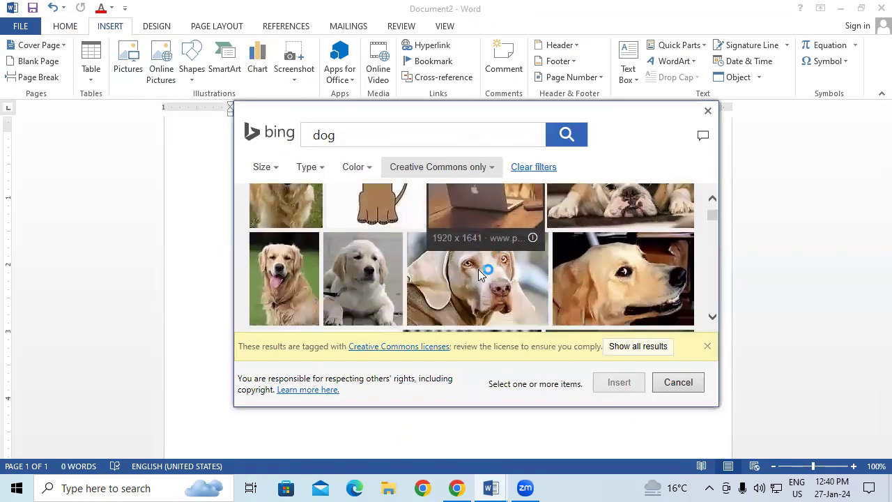
pyautogui.click(261, 268)
pyautogui.click(618, 384)
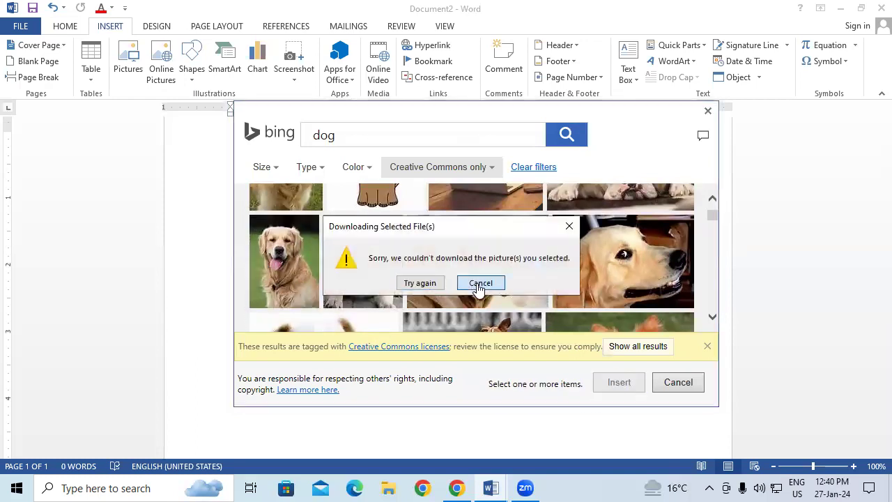
pyautogui.click(479, 281)
pyautogui.scroll(-1, 505, 267)
pyautogui.scroll(-2, 506, 267)
pyautogui.click(564, 255)
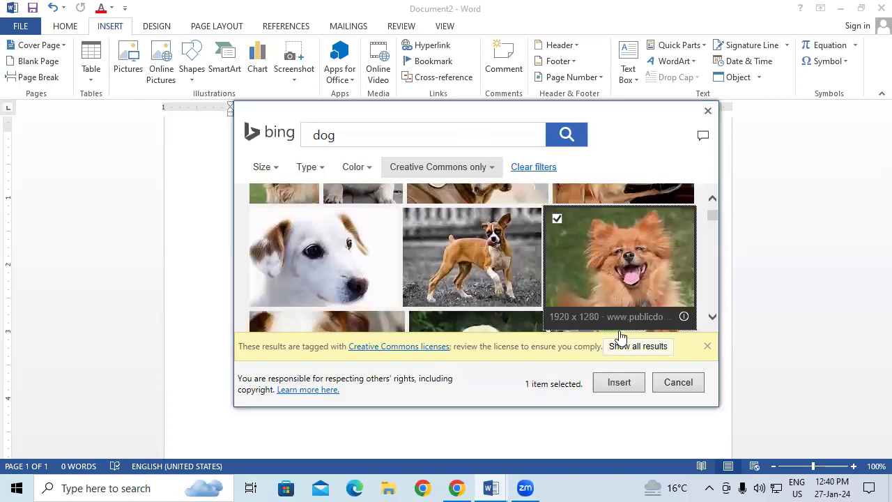
pyautogui.click(620, 382)
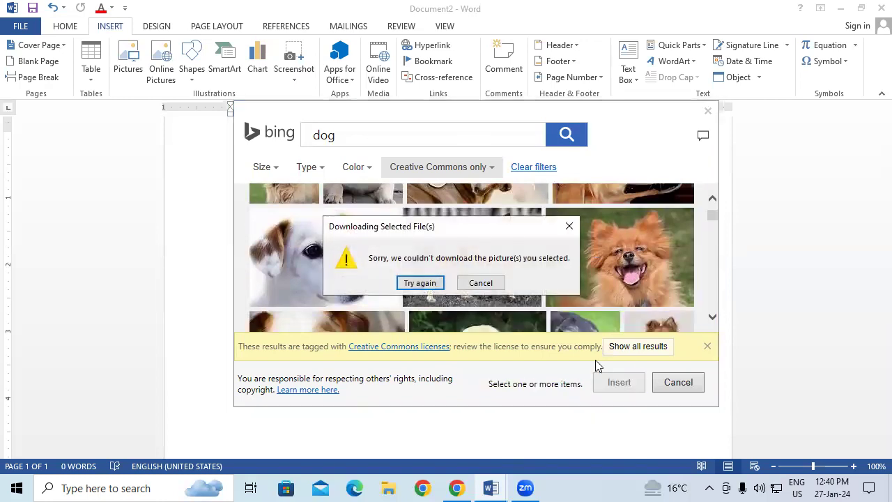
pyautogui.click(480, 282)
pyautogui.scroll(-3, 474, 283)
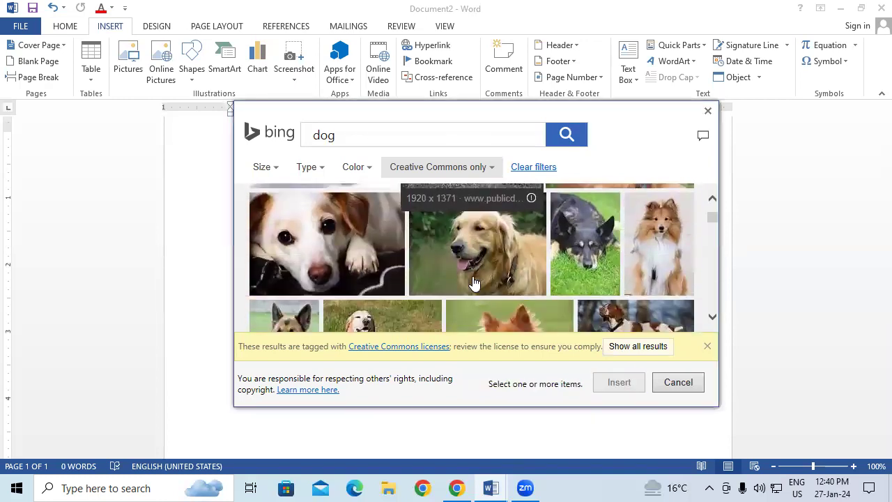
pyautogui.scroll(-2, 474, 283)
pyautogui.click(474, 283)
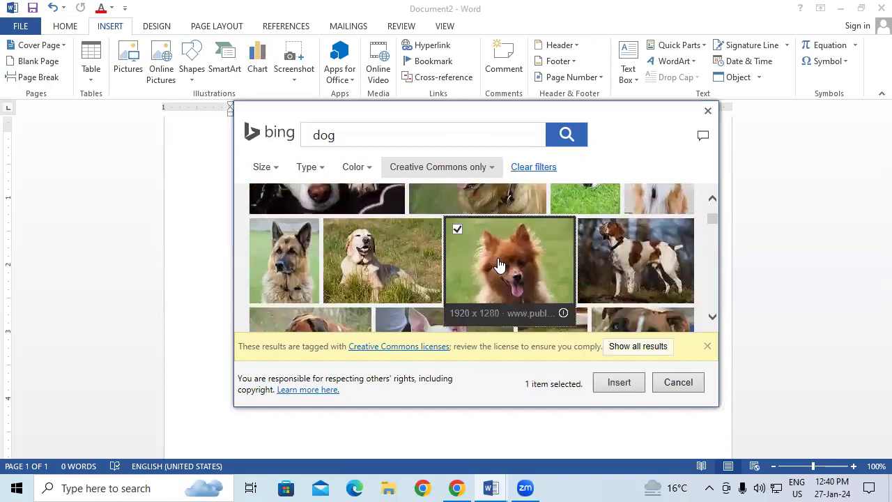
pyautogui.click(619, 383)
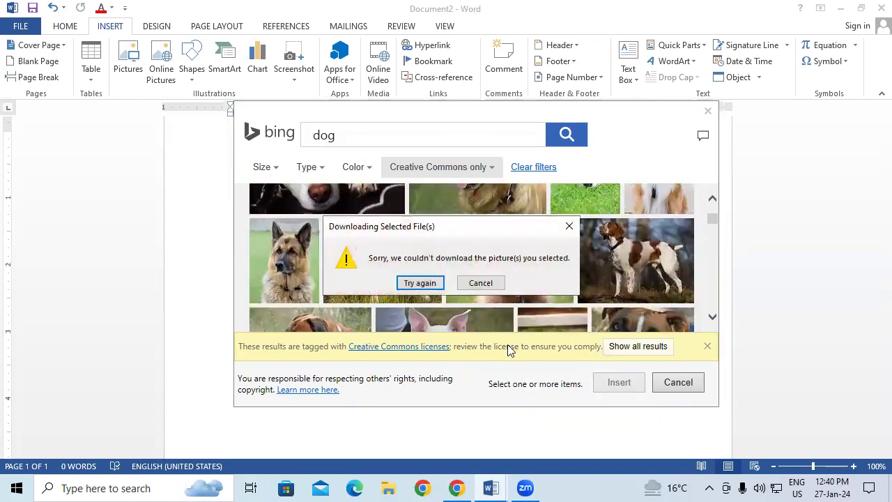
pyautogui.click(497, 285)
pyautogui.scroll(-2, 499, 279)
pyautogui.scroll(-2, 500, 276)
pyautogui.scroll(-2, 502, 273)
pyautogui.scroll(-4, 501, 279)
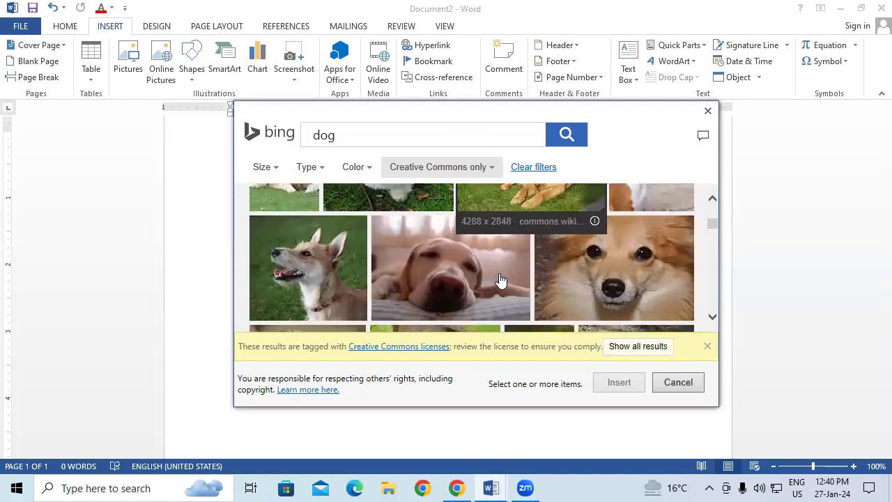
pyautogui.click(374, 143)
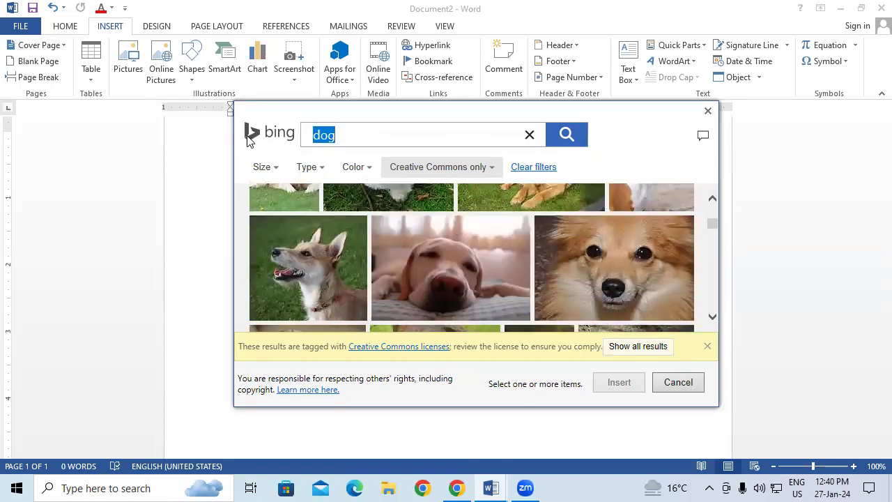
# Step: Search online pictures for 'cat' and try inserting the grey sitting cat, dismissing the import error
pyautogui.write('cat')
pyautogui.press('Return')
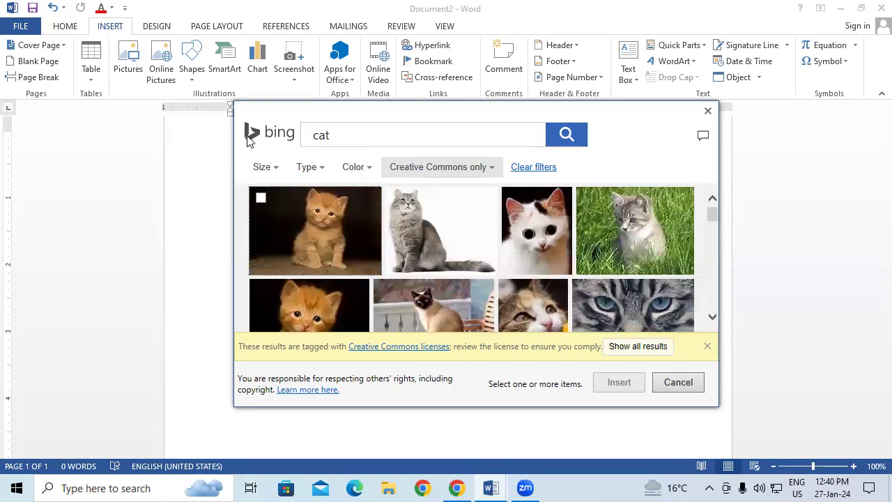
pyautogui.click(477, 224)
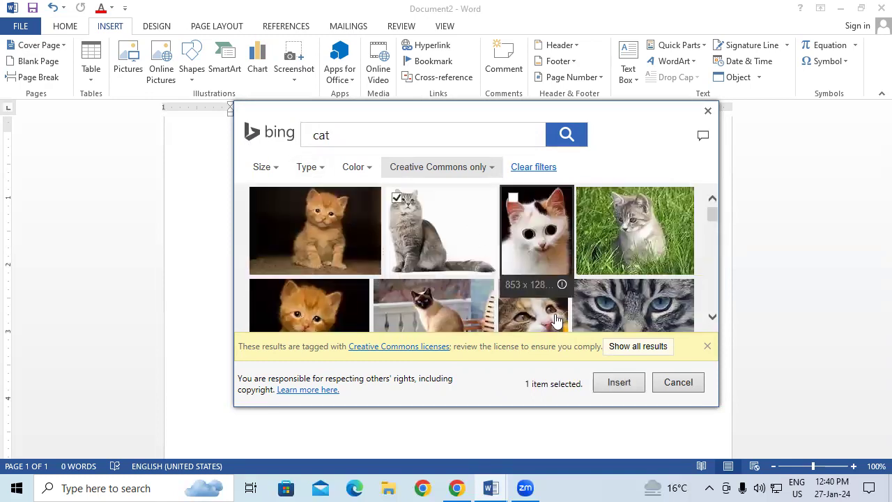
pyautogui.click(637, 386)
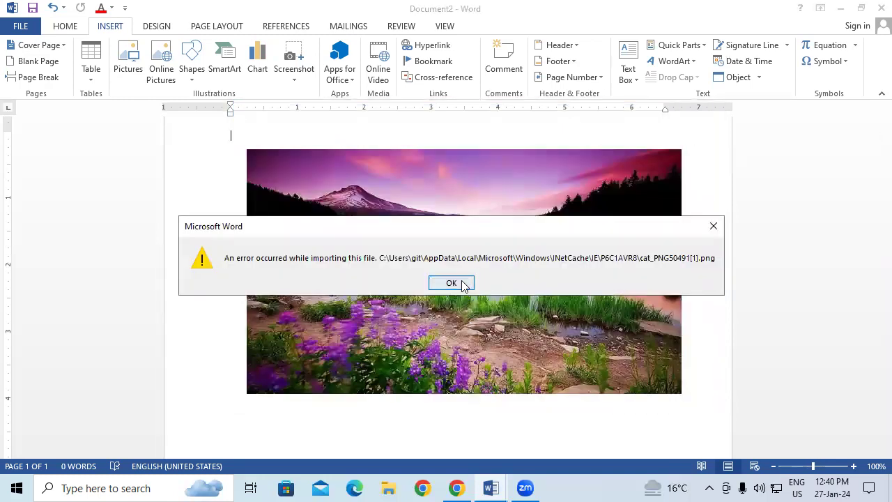
pyautogui.click(459, 282)
# Step: Retry with another cat picture, dismiss the failure, close the search and switch to Chrome
pyautogui.click(160, 66)
pyautogui.write('cat')
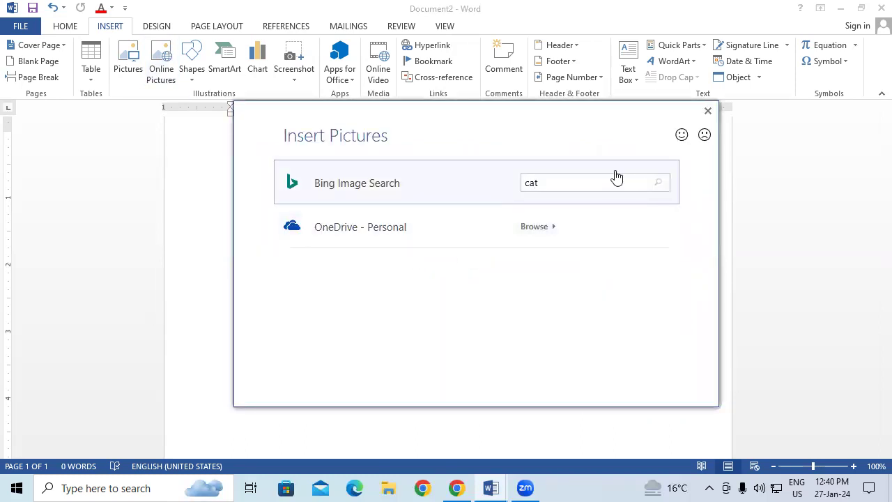
pyautogui.press('Return')
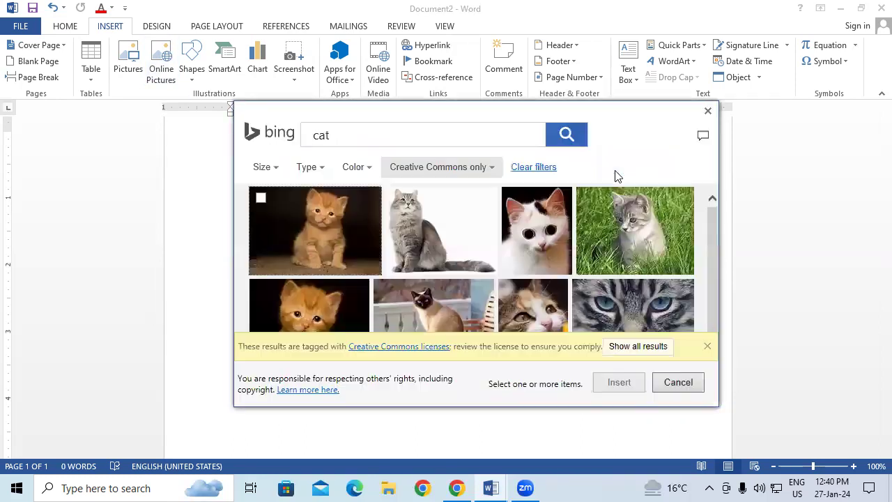
pyautogui.scroll(-2, 577, 296)
pyautogui.scroll(-1, 577, 296)
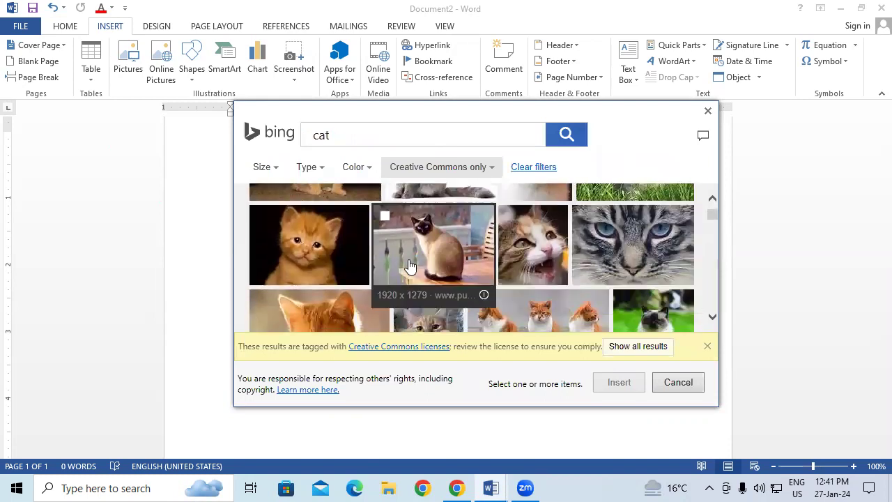
pyautogui.scroll(-2, 408, 265)
pyautogui.click(349, 219)
pyautogui.click(624, 383)
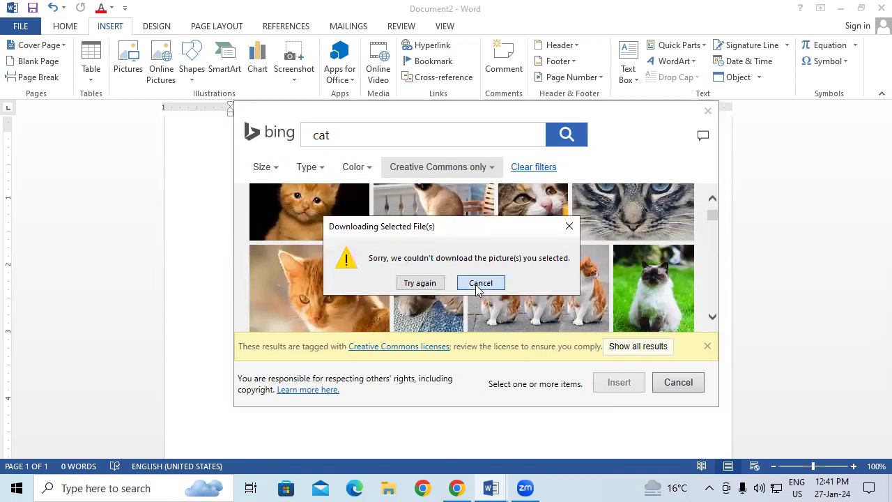
pyautogui.click(480, 283)
pyautogui.click(709, 111)
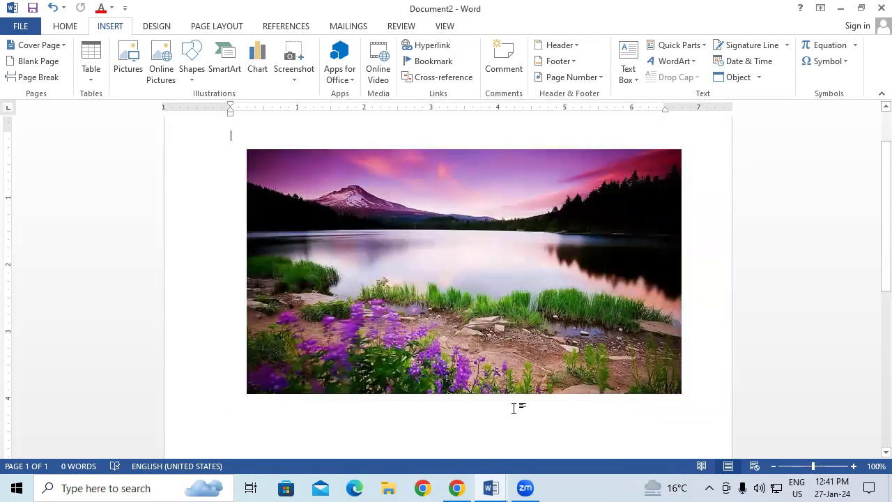
pyautogui.click(457, 488)
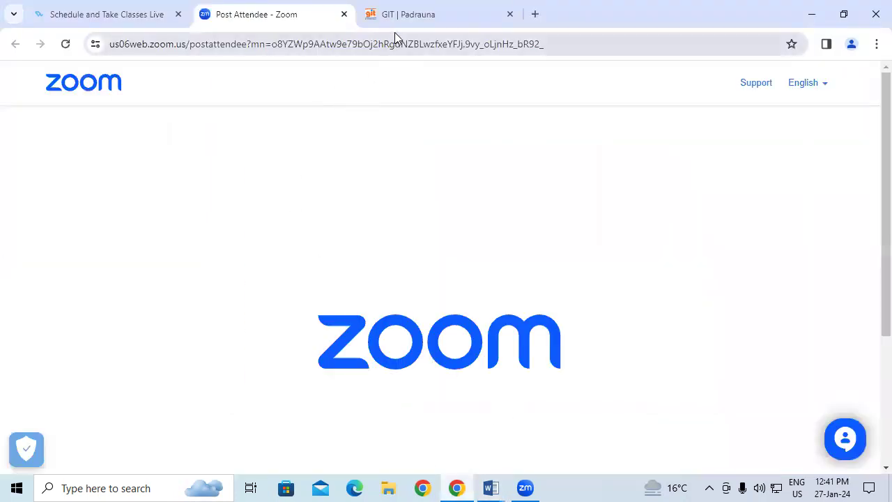
# Step: In a new tab, search Google for 'cat images' and show the Images results
pyautogui.click(534, 15)
pyautogui.click(334, 44)
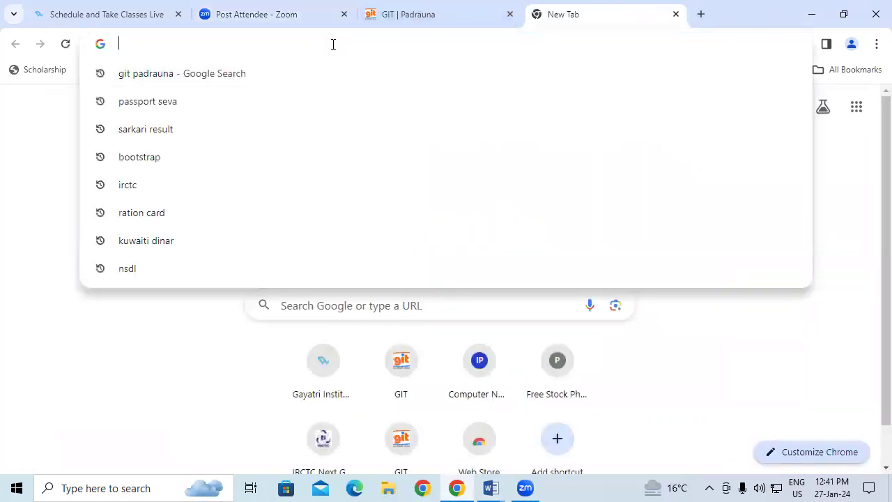
pyautogui.write('cat imag')
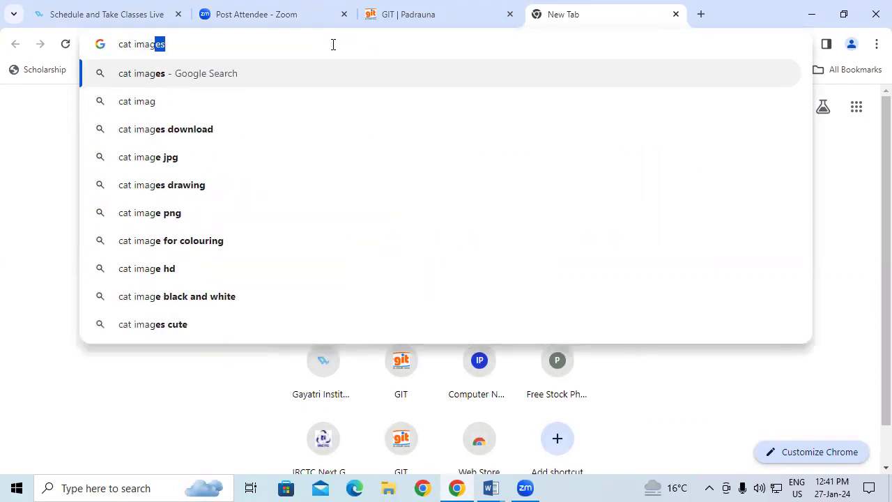
pyautogui.press('Return')
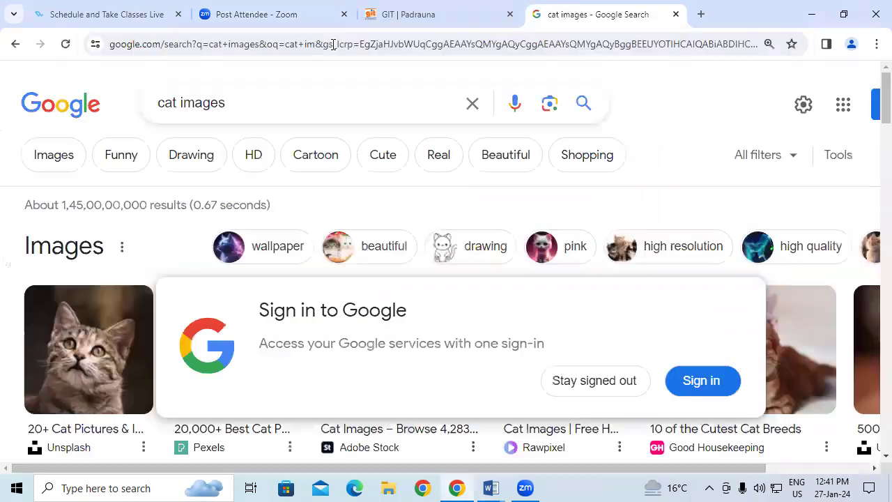
pyautogui.click(59, 160)
pyautogui.scroll(-1, 279, 285)
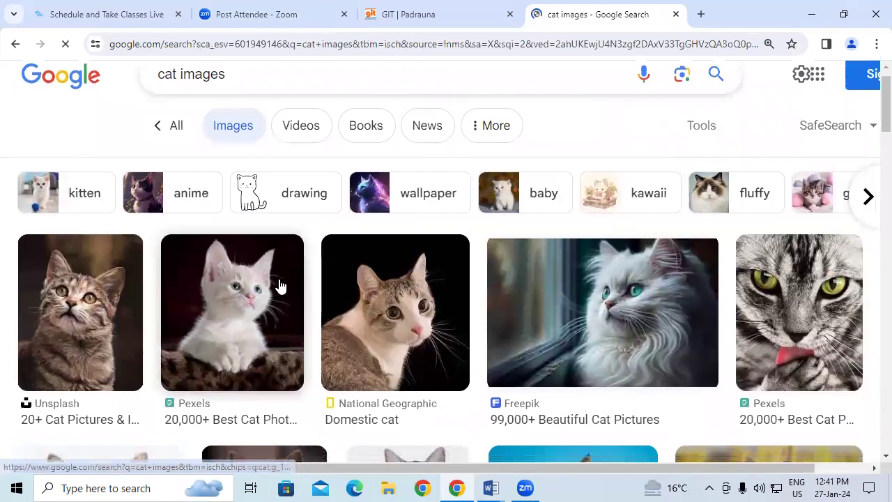
# Step: Save the Domestic cat image to the Desktop as download.jpg
pyautogui.rightClick(383, 258)
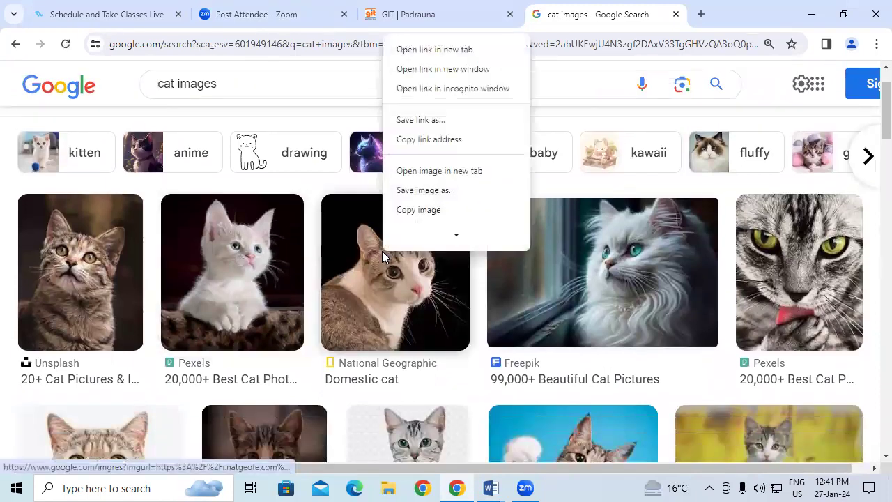
pyautogui.click(431, 141)
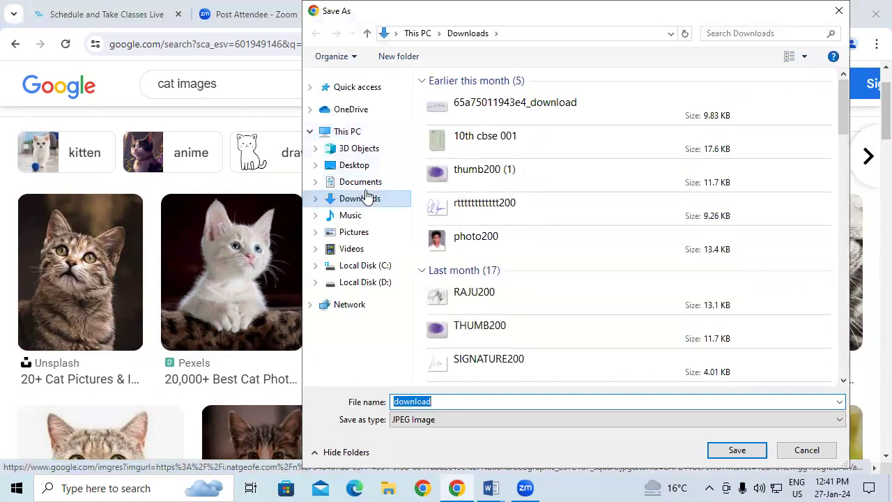
pyautogui.click(354, 164)
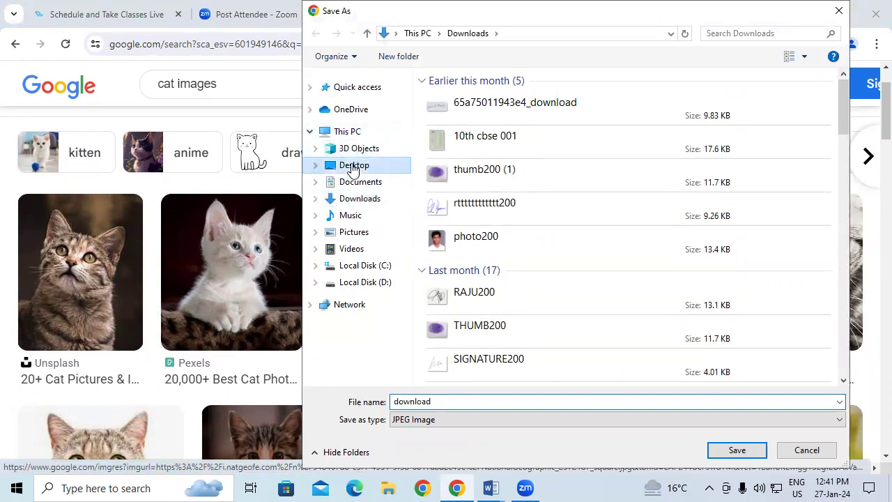
pyautogui.click(735, 449)
# Step: Scroll the page and select the search box text to start a new search
pyautogui.scroll(-2, 534, 396)
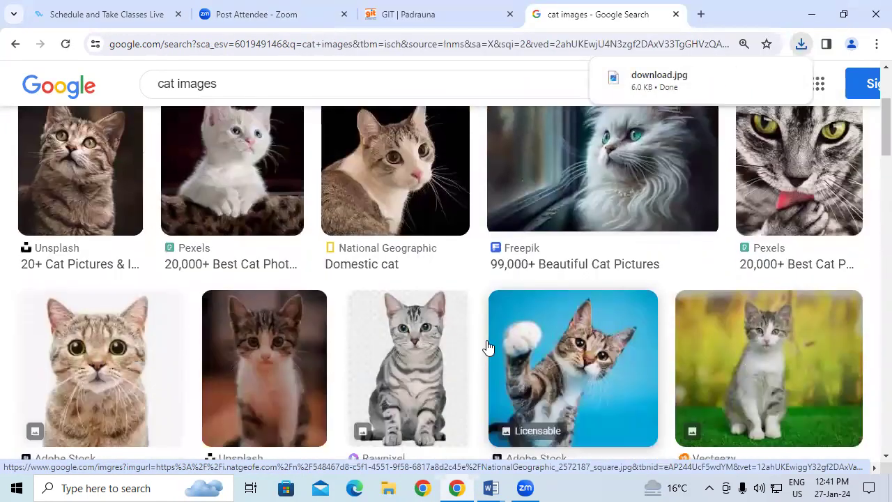
pyautogui.scroll(1, 486, 349)
pyautogui.click(239, 91)
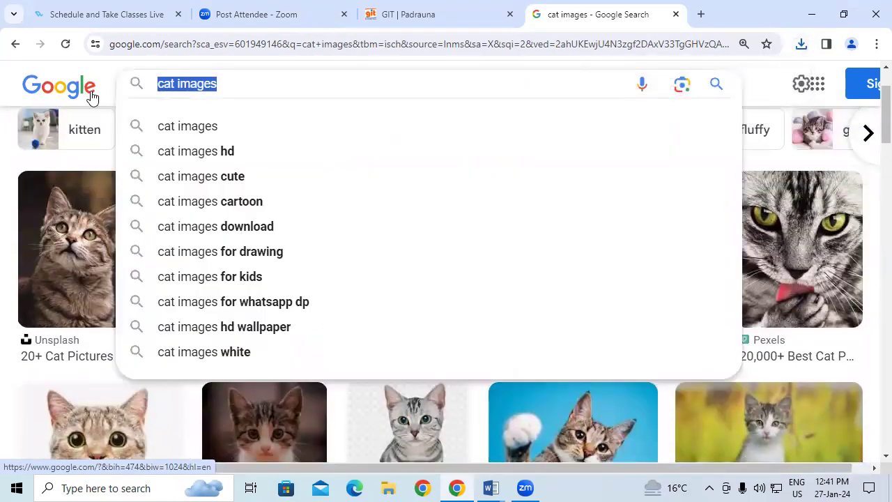
# Step: Search Google Images for 'man images'
pyautogui.write('ma')
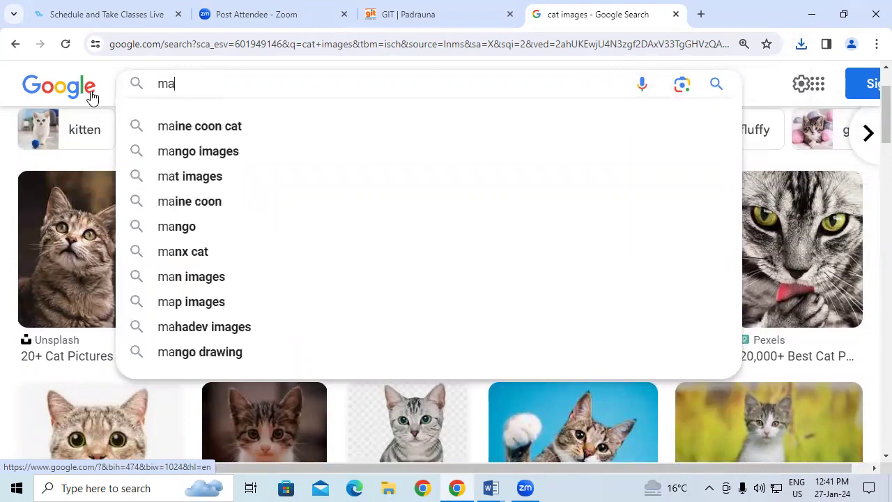
pyautogui.write('n')
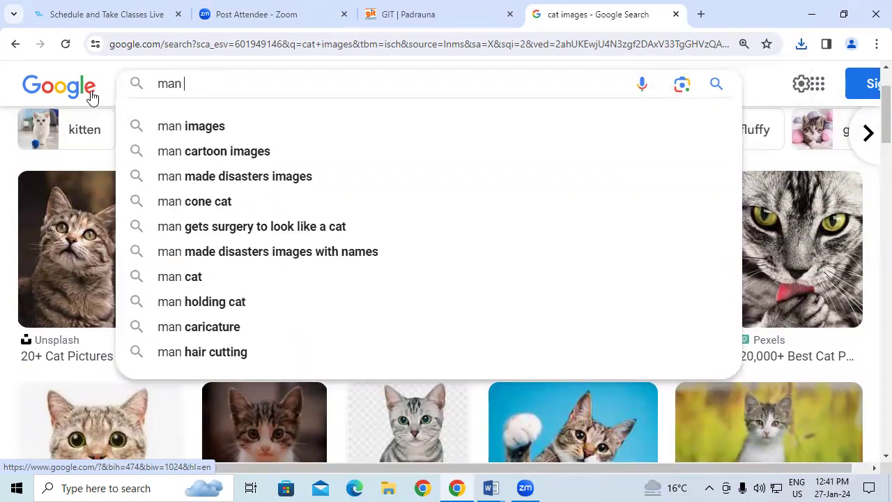
pyautogui.press('Down')
pyautogui.press('Return')
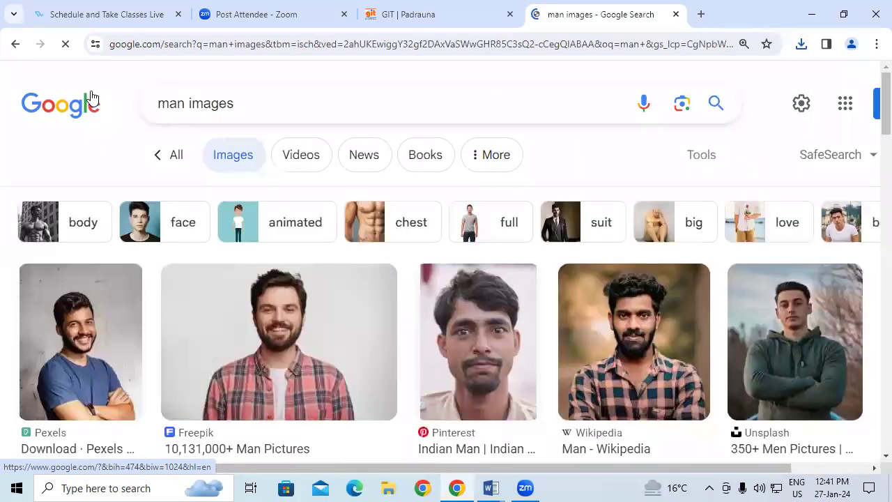
# Step: Find the grey-haired man's Economic Times photo and save it to the Desktop as images.jpg
pyautogui.scroll(-1, 191, 257)
pyautogui.scroll(-1, 193, 259)
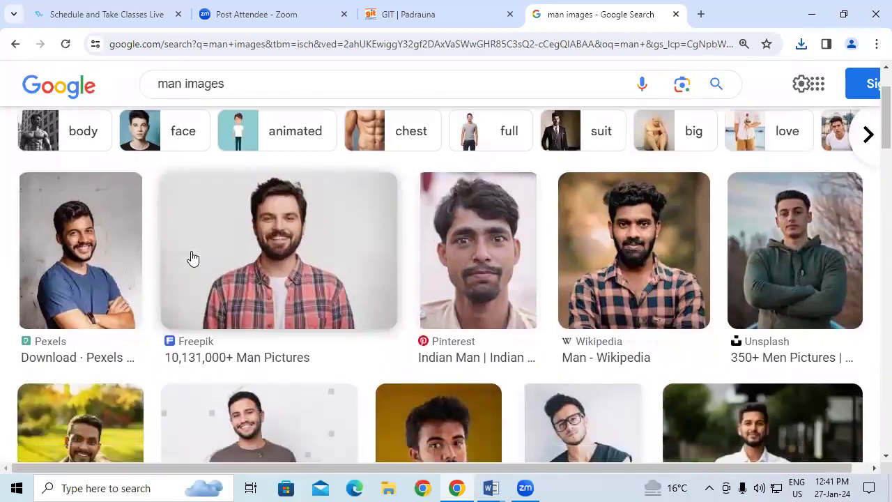
pyautogui.scroll(-1, 193, 259)
pyautogui.scroll(-1, 193, 259)
pyautogui.scroll(-1, 193, 258)
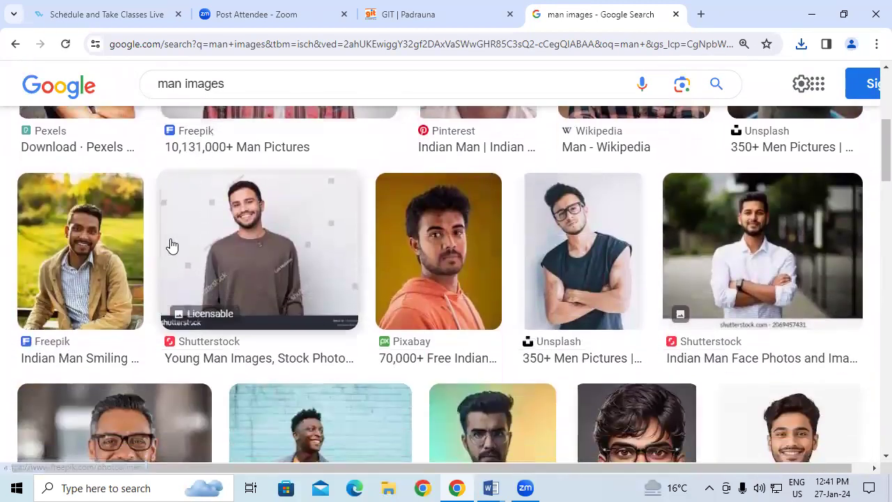
pyautogui.scroll(-3, 380, 313)
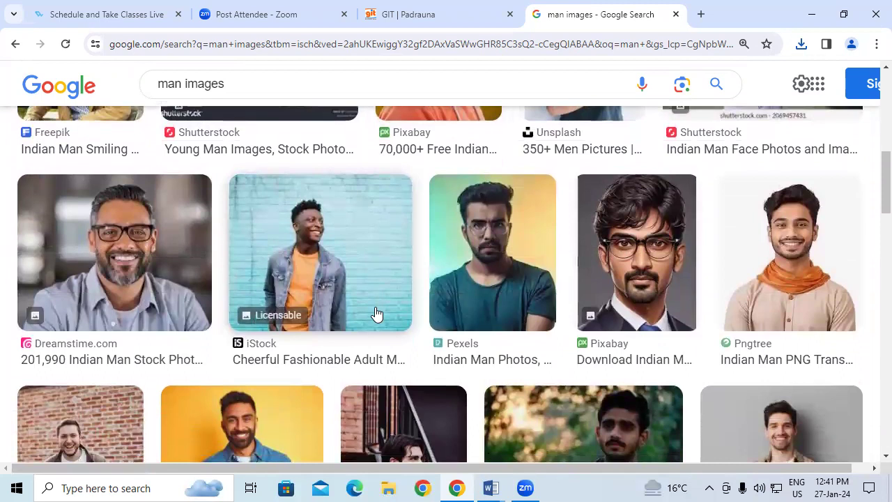
pyautogui.scroll(-2, 377, 313)
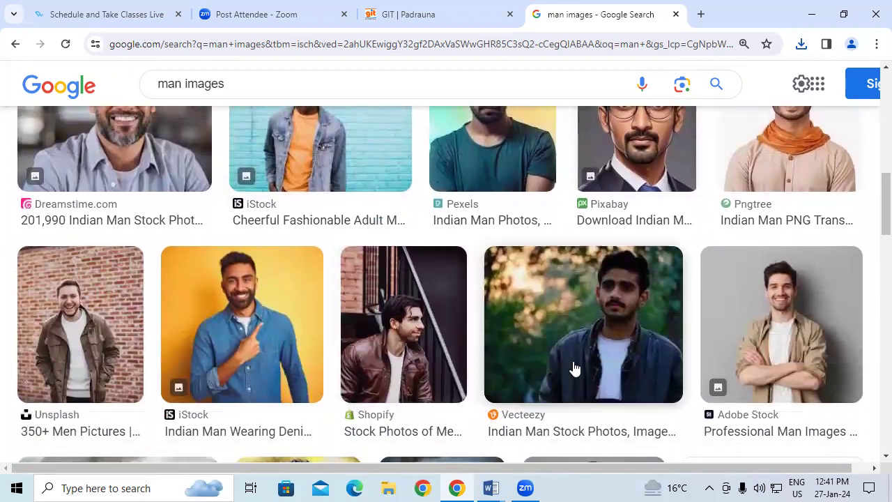
pyautogui.scroll(-1, 557, 358)
pyautogui.scroll(-2, 511, 353)
pyautogui.scroll(-2, 512, 354)
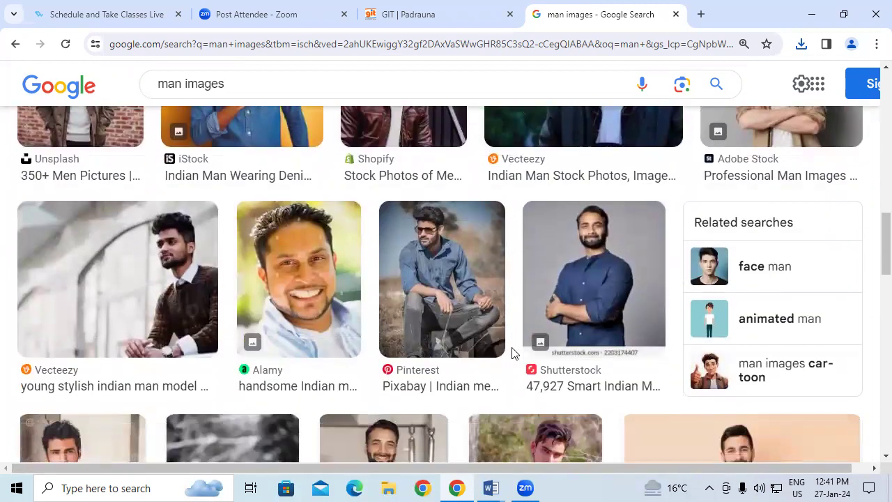
pyautogui.scroll(-2, 512, 353)
pyautogui.scroll(-2, 495, 356)
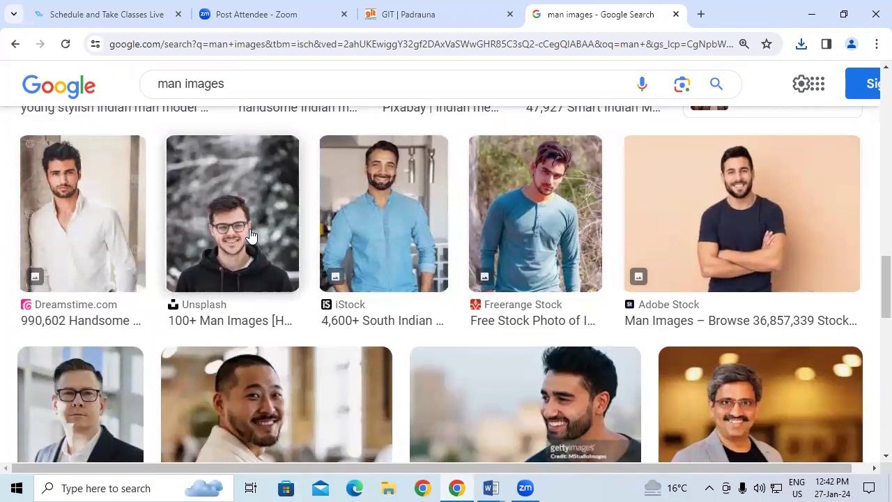
pyautogui.scroll(-1, 250, 236)
pyautogui.scroll(-2, 749, 258)
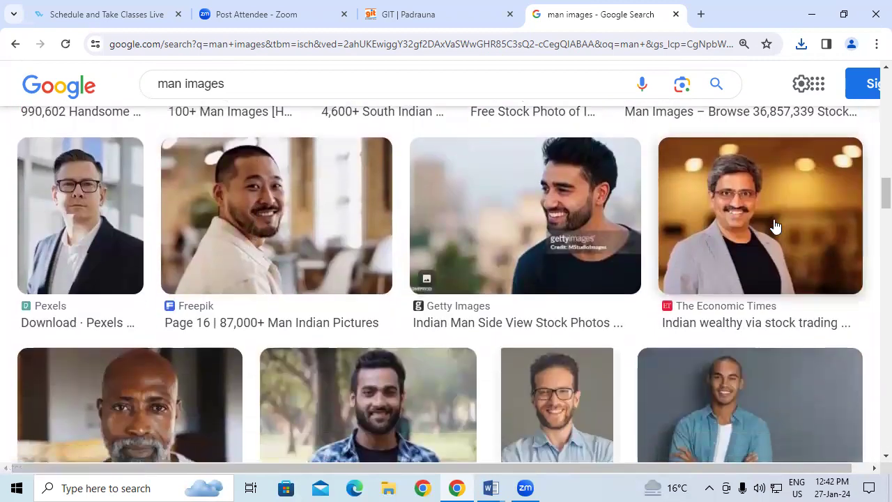
pyautogui.scroll(-1, 761, 223)
pyautogui.rightClick(760, 222)
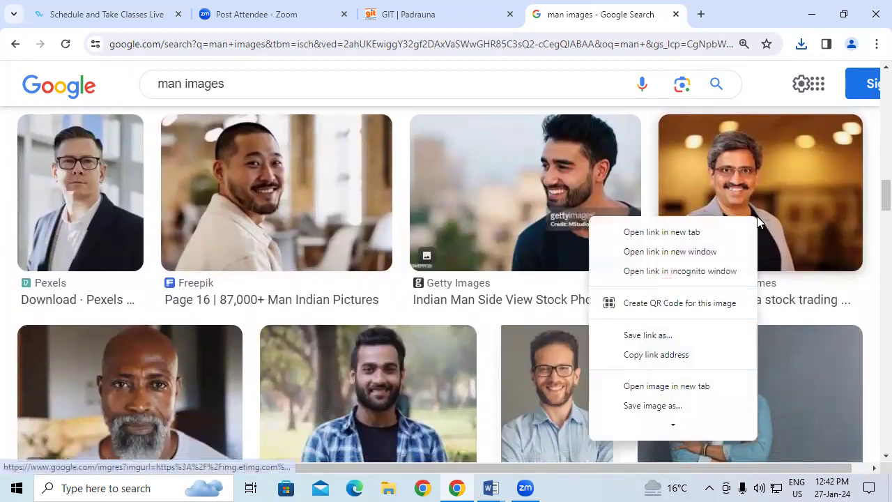
pyautogui.moveTo(671, 422)
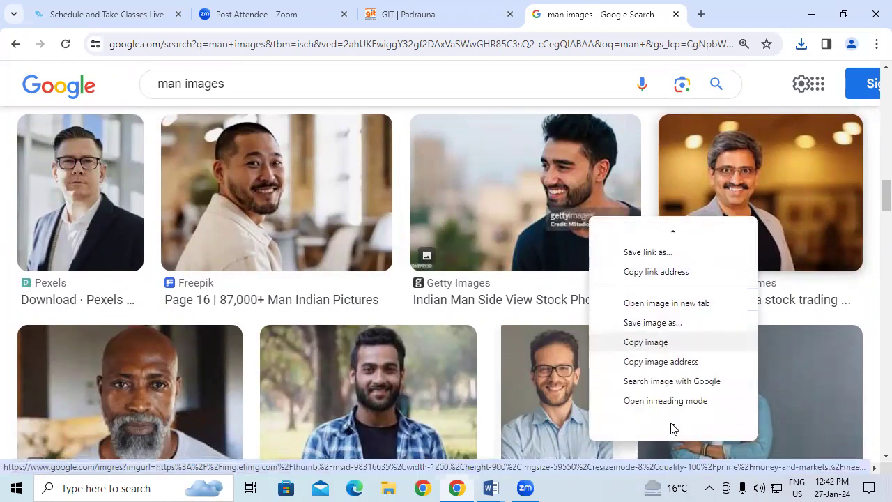
pyautogui.click(656, 318)
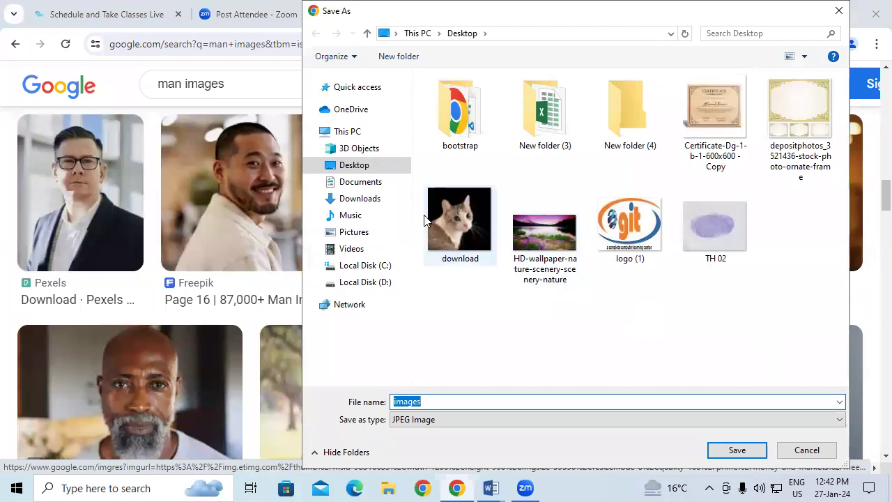
pyautogui.click(387, 165)
pyautogui.click(738, 450)
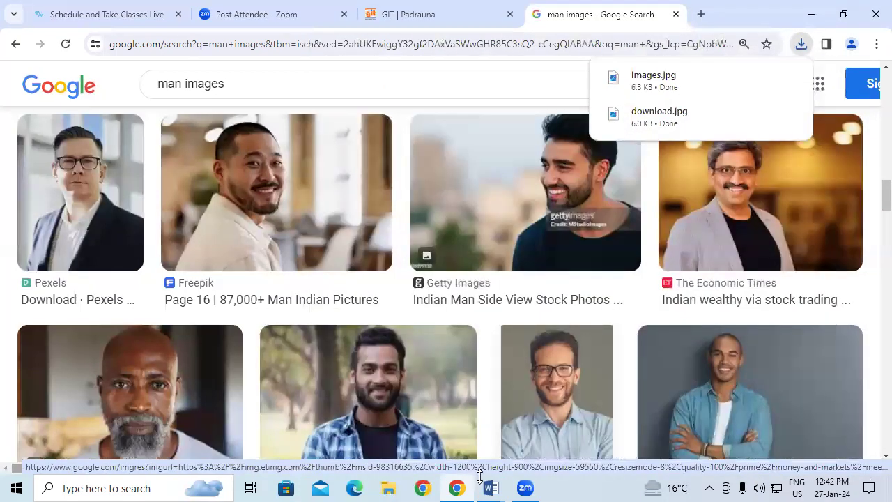
# Step: Back in Word, move the lake landscape photo up to the page's top-left
pyautogui.moveTo(491, 488)
pyautogui.click(538, 449)
pyautogui.click(420, 357)
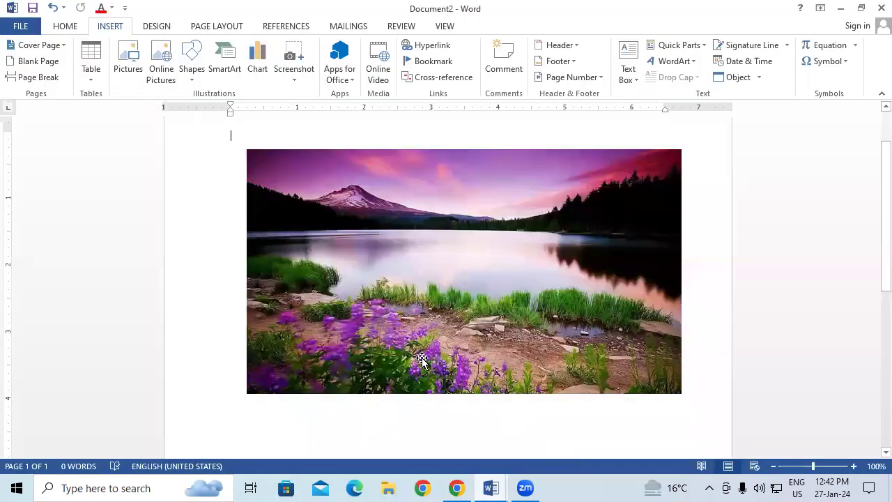
pyautogui.moveTo(392, 329)
pyautogui.mouseDown()
pyautogui.moveTo(352, 295)
pyautogui.moveTo(396, 255)
pyautogui.mouseUp()
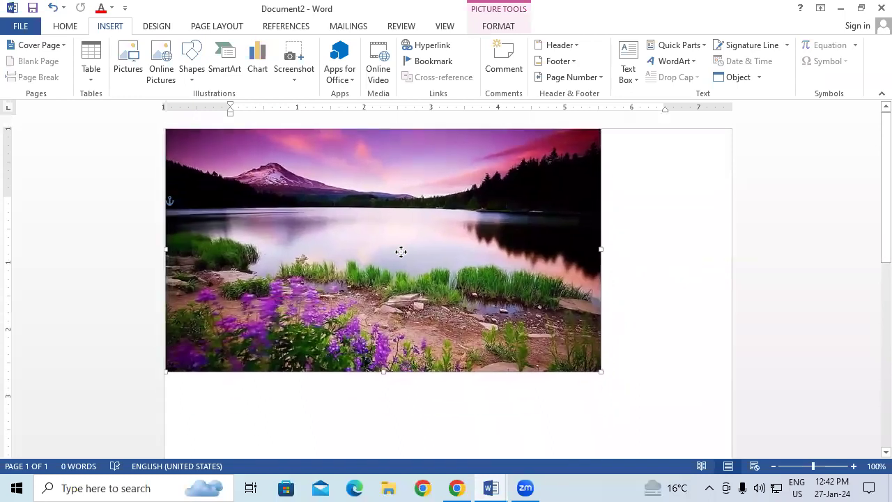
pyautogui.click(688, 321)
# Step: Insert the 'images' portrait and drag it over the landscape's lower middle
pyautogui.click(130, 70)
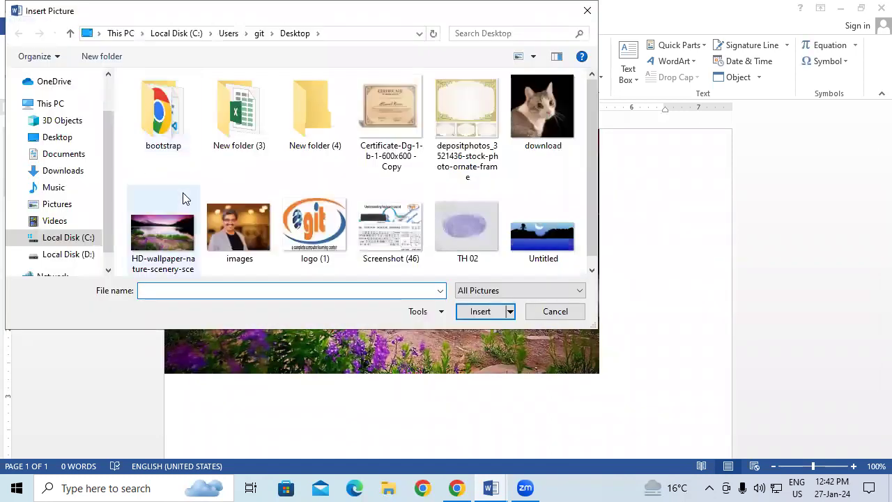
pyautogui.click(223, 222)
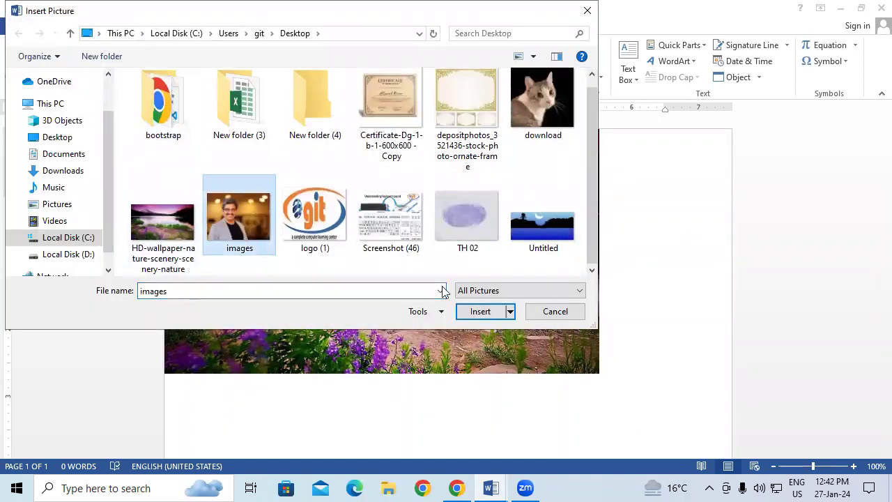
pyautogui.click(479, 312)
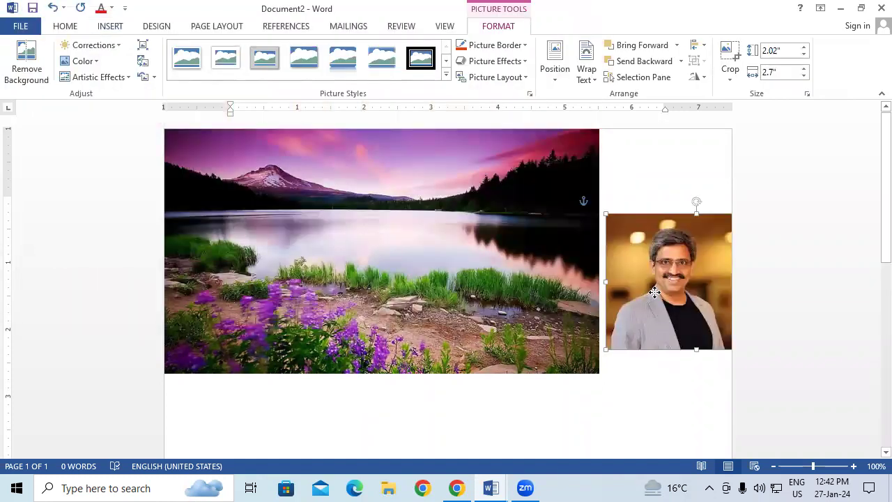
pyautogui.moveTo(651, 295); pyautogui.dragTo(417, 298)
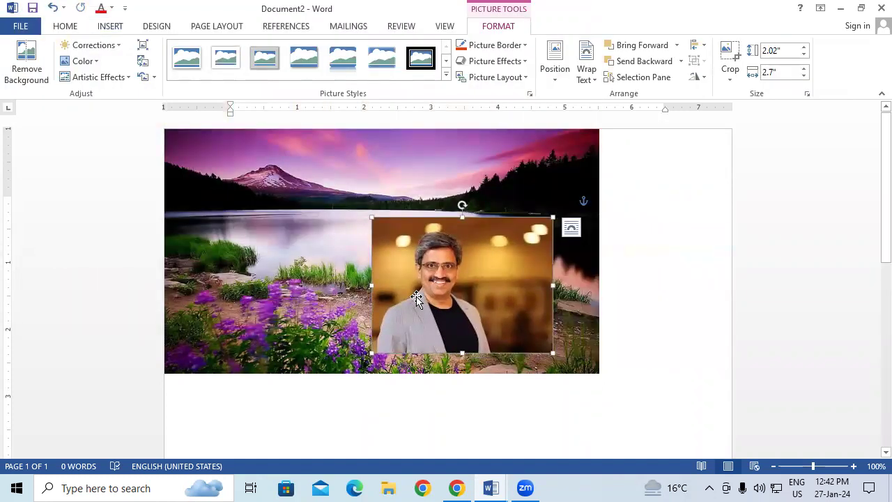
pyautogui.moveTo(413, 299); pyautogui.dragTo(327, 377)
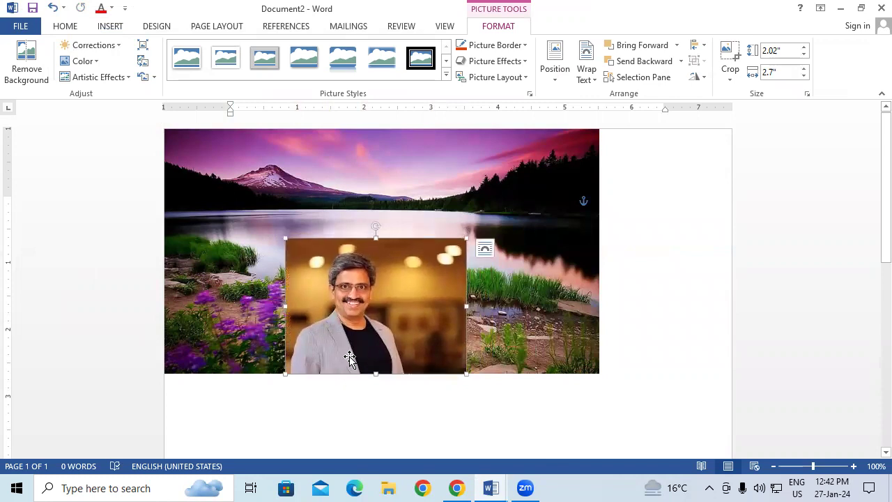
pyautogui.moveTo(348, 323); pyautogui.dragTo(365, 318)
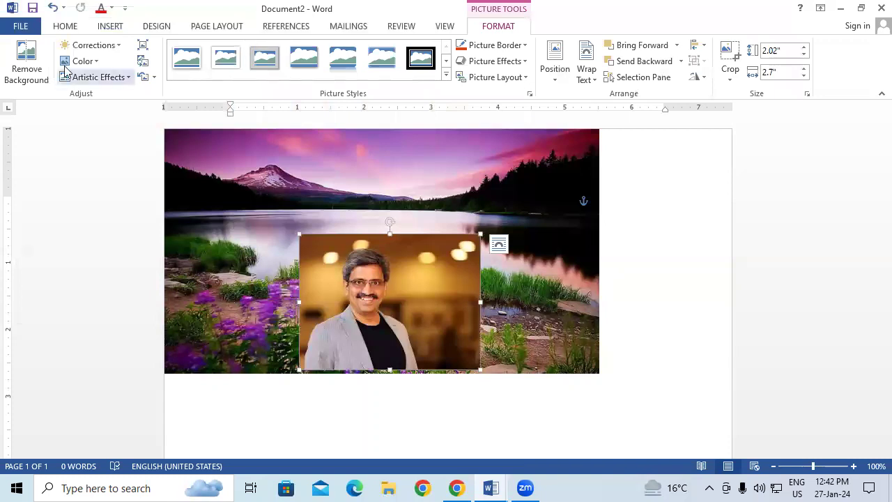
# Step: Try Remove Background on the portrait, undo it, and move the portrait below the landscape
pyautogui.click(23, 61)
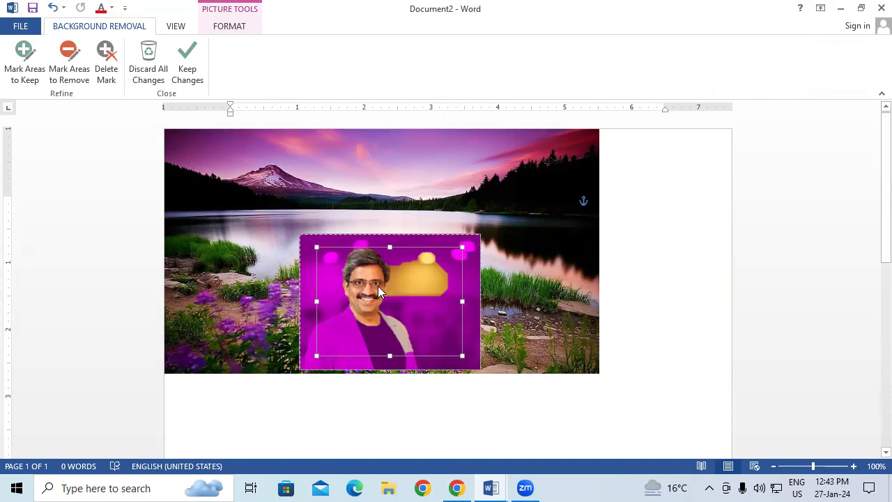
pyautogui.click(190, 70)
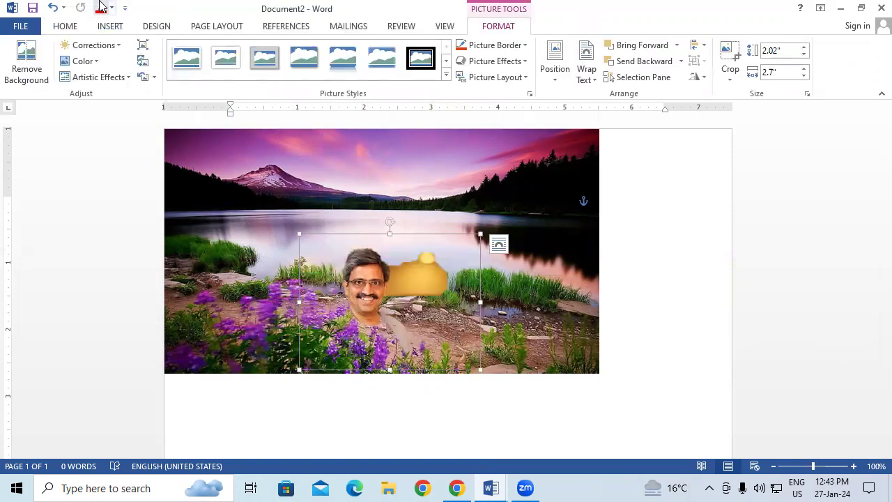
pyautogui.moveTo(363, 278)
pyautogui.mouseDown()
pyautogui.moveTo(382, 205)
pyautogui.moveTo(412, 198)
pyautogui.mouseUp()
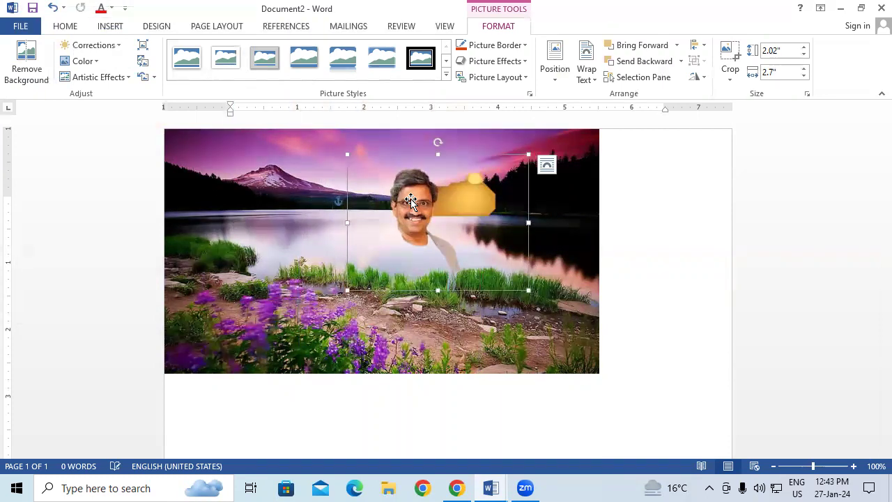
pyautogui.click(53, 9)
pyautogui.click(53, 8)
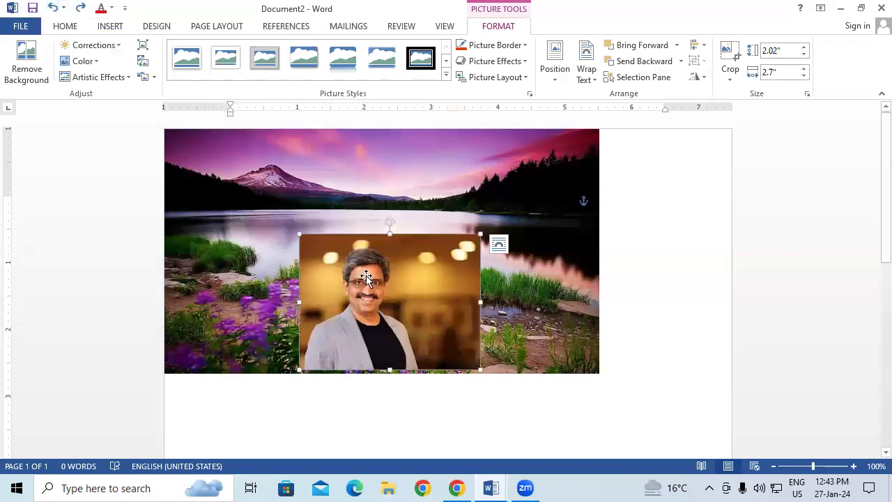
pyautogui.moveTo(366, 277); pyautogui.dragTo(370, 294)
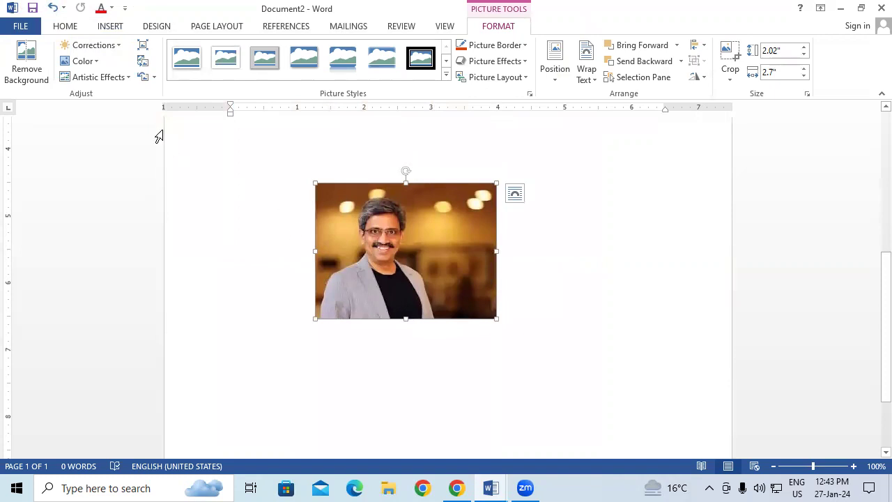
# Step: Start Remove Background and widen the kept area to include the man's jacket and shirt
pyautogui.click(26, 62)
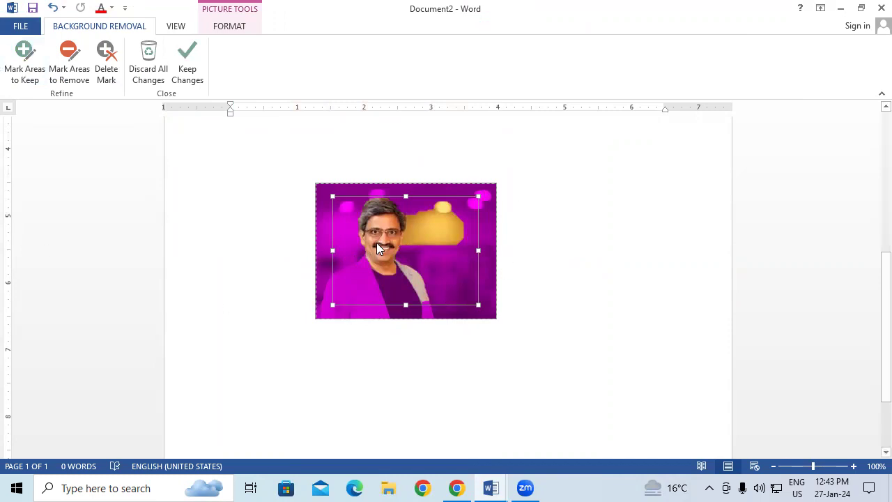
pyautogui.moveTo(331, 195); pyautogui.dragTo(313, 184)
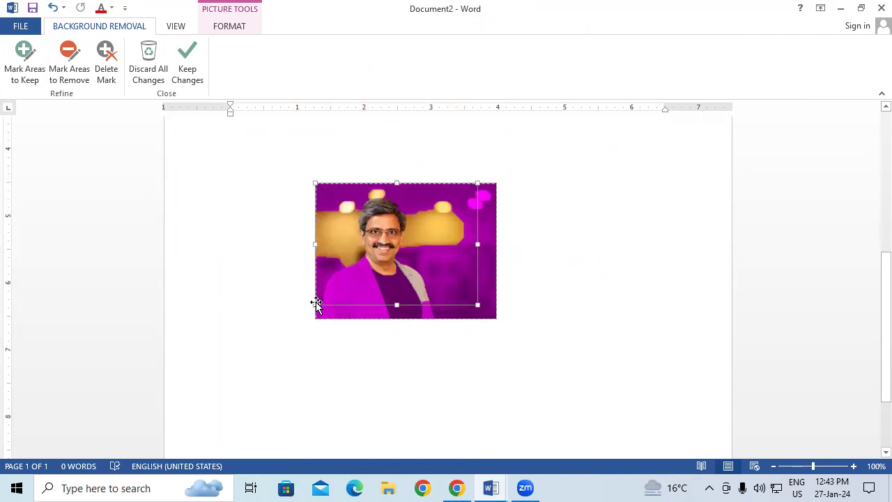
pyautogui.moveTo(318, 314); pyautogui.dragTo(315, 317)
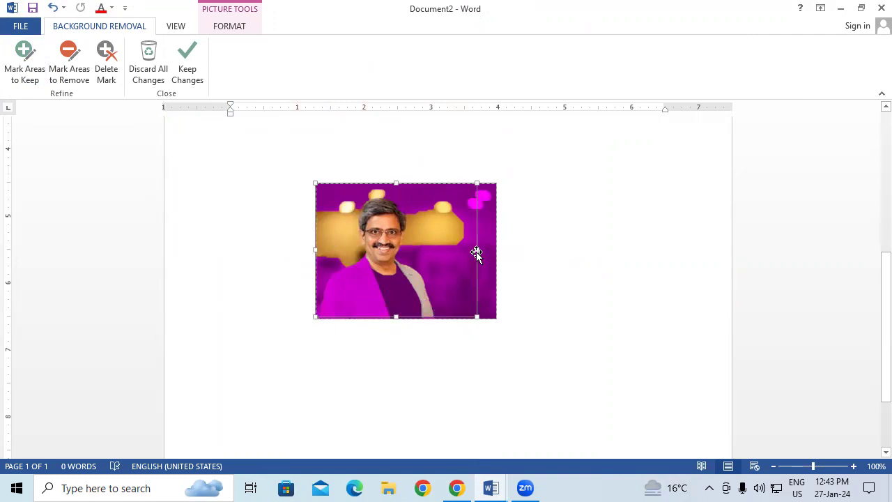
pyautogui.moveTo(477, 253); pyautogui.dragTo(457, 256)
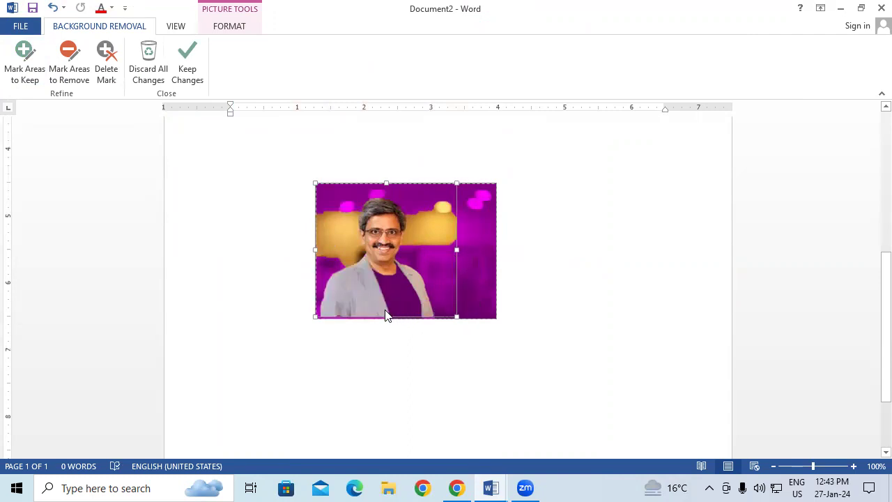
pyautogui.moveTo(385, 314); pyautogui.dragTo(384, 323)
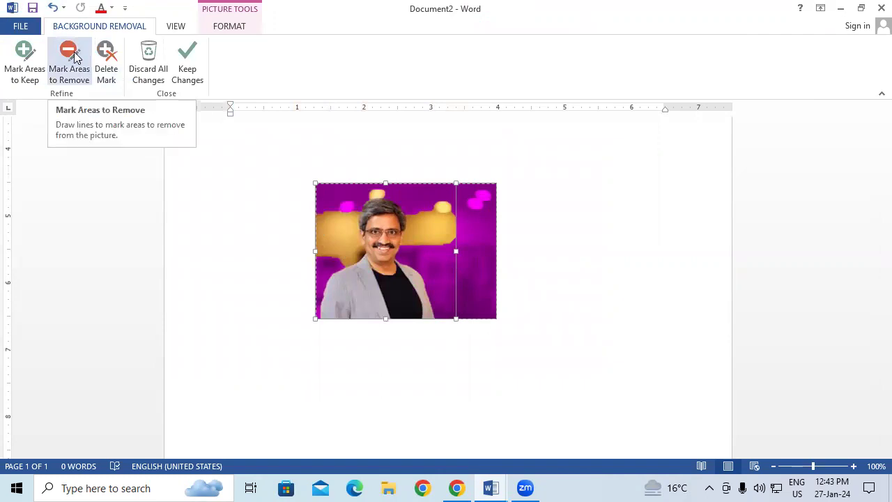
# Step: Mark the gold patches around the head for removal and keep the changes
pyautogui.click(24, 63)
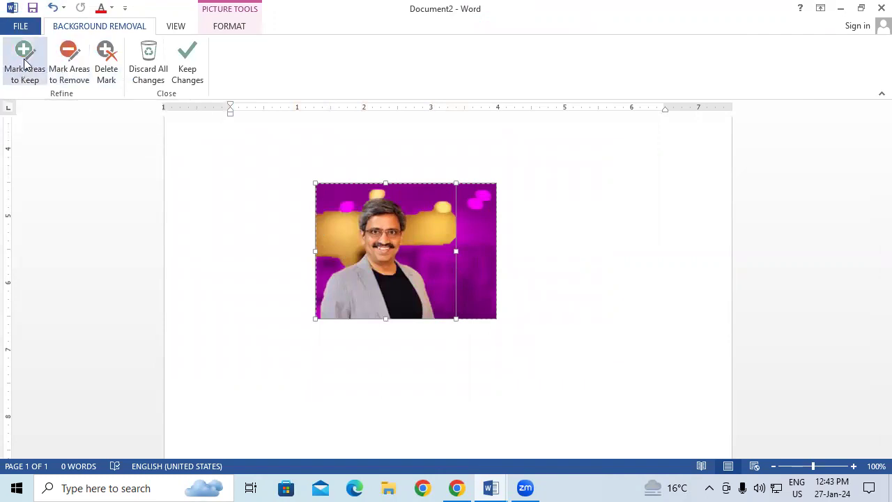
pyautogui.click(61, 65)
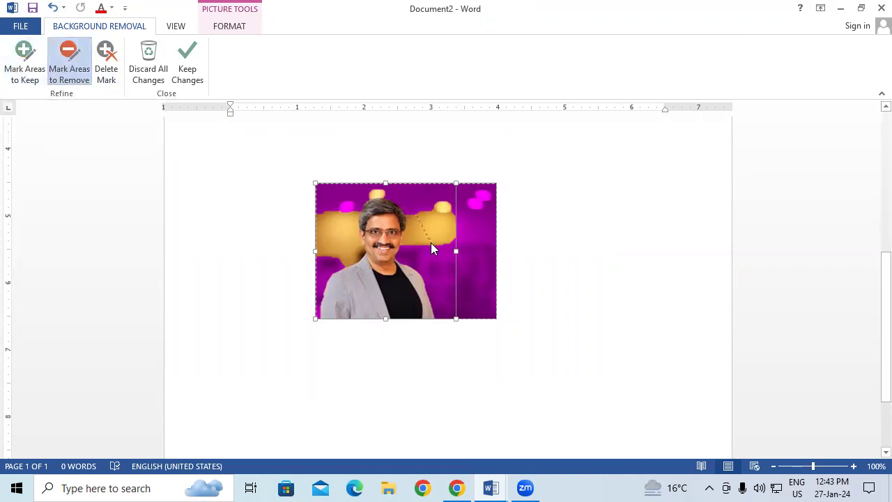
pyautogui.moveTo(431, 244); pyautogui.dragTo(430, 239)
pyautogui.moveTo(389, 194); pyautogui.dragTo(364, 195)
pyautogui.moveTo(348, 261); pyautogui.dragTo(347, 259)
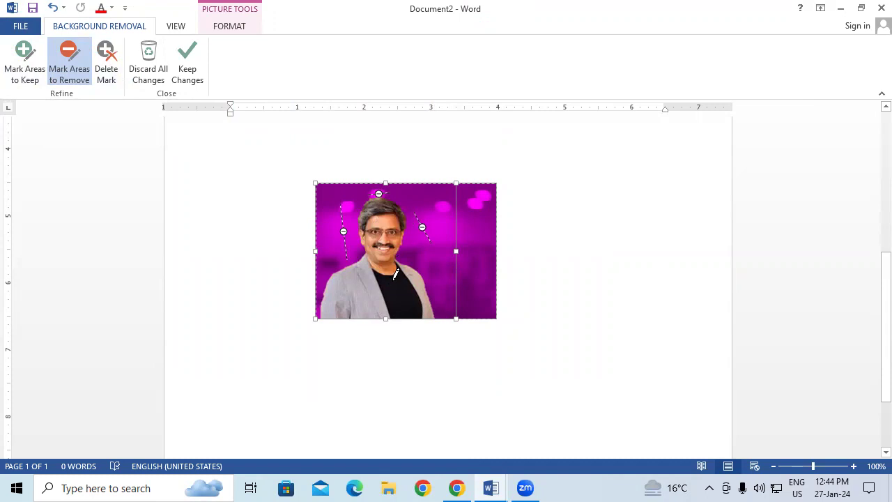
pyautogui.click(186, 54)
pyautogui.scroll(3, 648, 230)
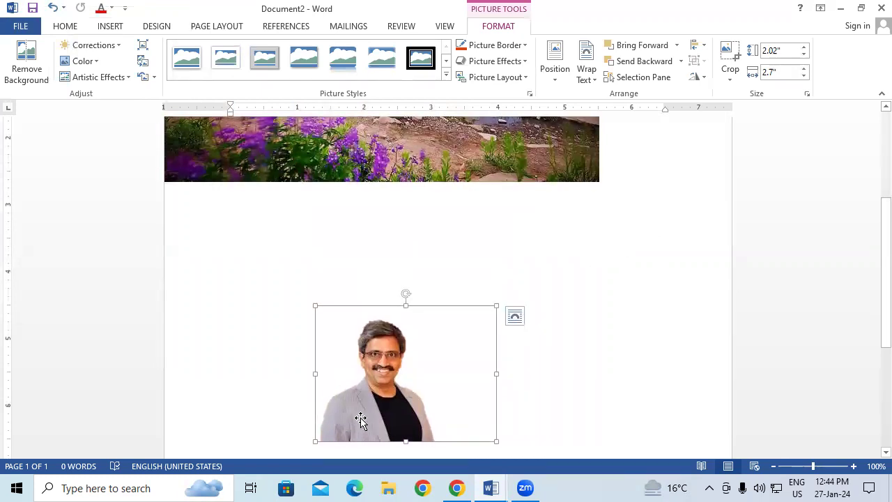
# Step: Enlarge the cut-out man proportionally and place him over the landscape's lower left
pyautogui.moveTo(455, 383); pyautogui.dragTo(417, 188)
pyautogui.scroll(3, 416, 188)
pyautogui.moveTo(349, 259); pyautogui.dragTo(357, 198)
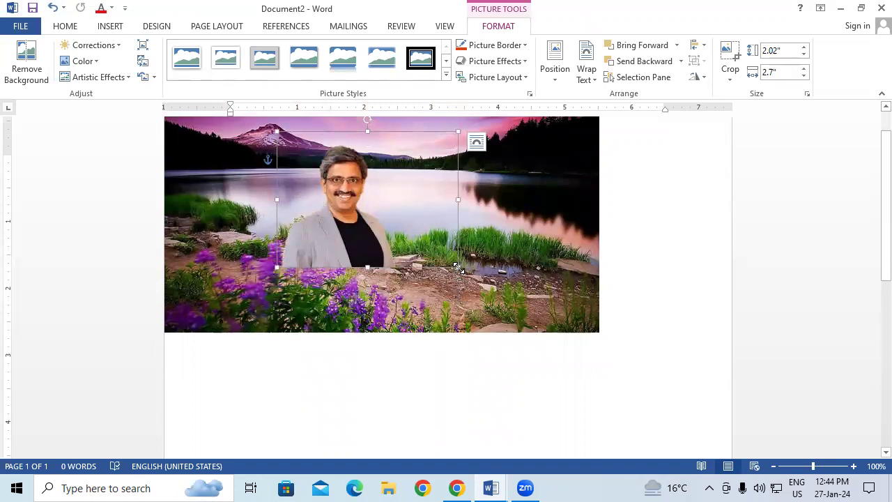
pyautogui.moveTo(458, 267); pyautogui.dragTo(604, 376)
pyautogui.moveTo(421, 290); pyautogui.dragTo(409, 250)
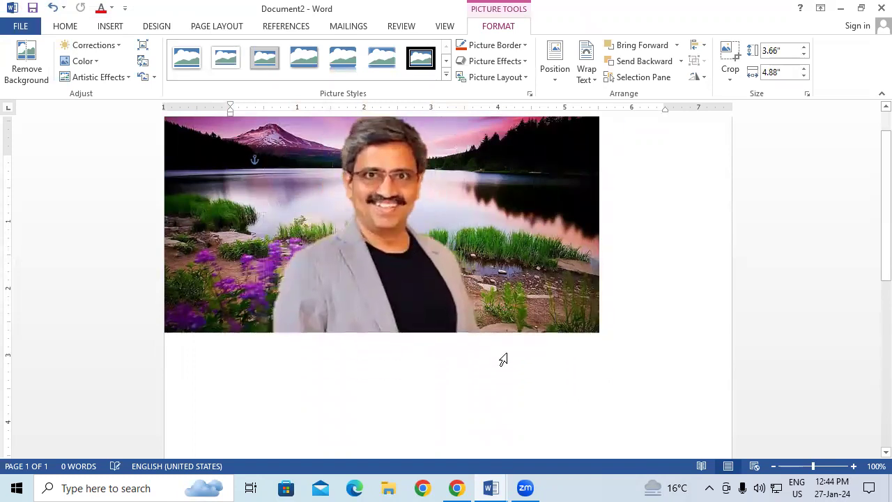
pyautogui.click(666, 312)
pyautogui.scroll(1, 674, 222)
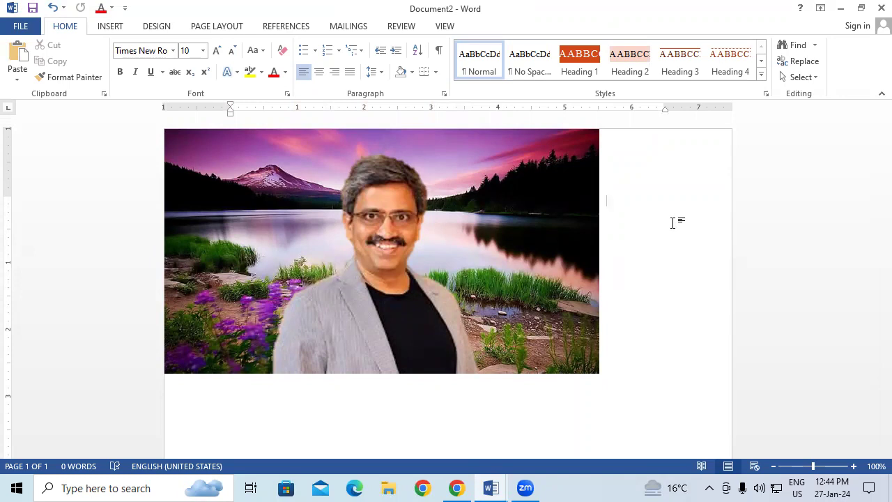
pyautogui.moveTo(349, 297); pyautogui.dragTo(250, 297)
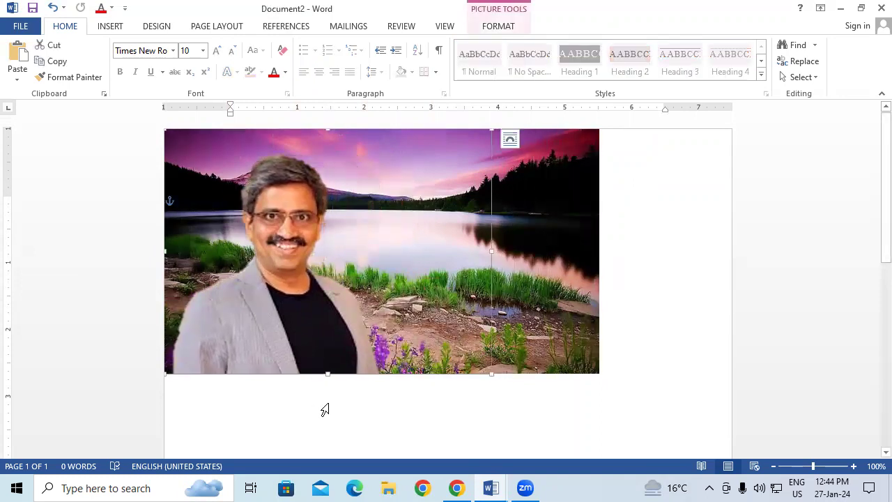
# Step: Insert the 'download' cat picture and drag it onto the landscape
pyautogui.click(120, 30)
pyautogui.click(125, 64)
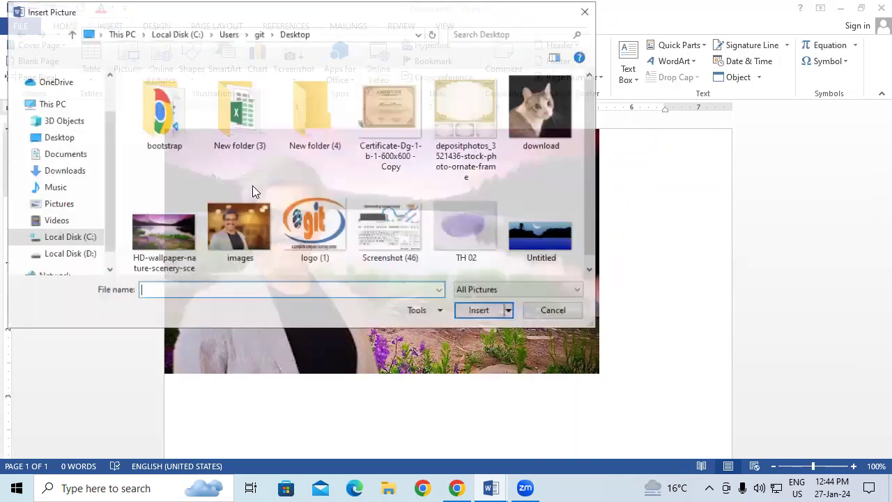
pyautogui.click(526, 115)
pyautogui.click(483, 312)
pyautogui.moveTo(685, 292); pyautogui.dragTo(479, 272)
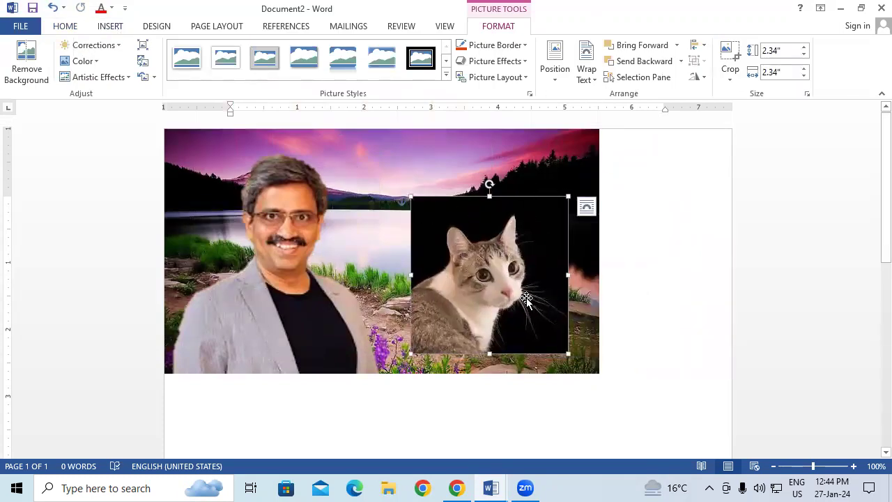
# Step: Remove the cat picture's background, keeping its whole body, and nudge it left
pyautogui.click(25, 56)
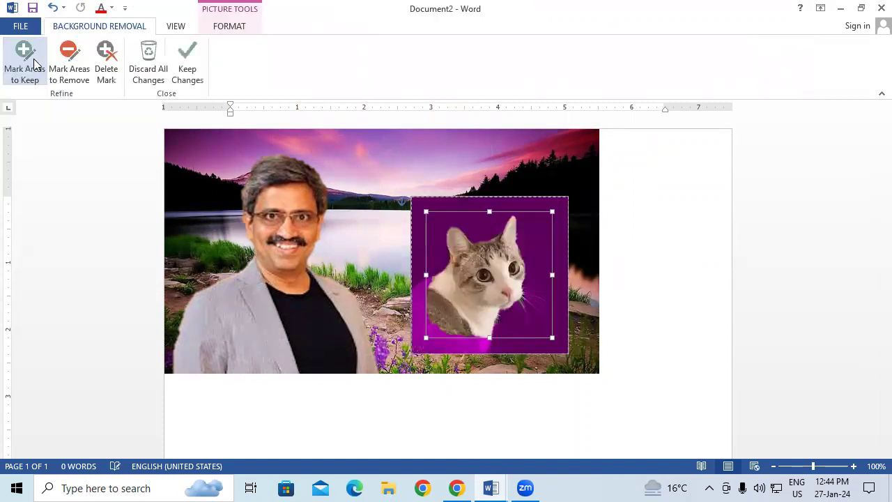
pyautogui.moveTo(424, 338); pyautogui.dragTo(409, 353)
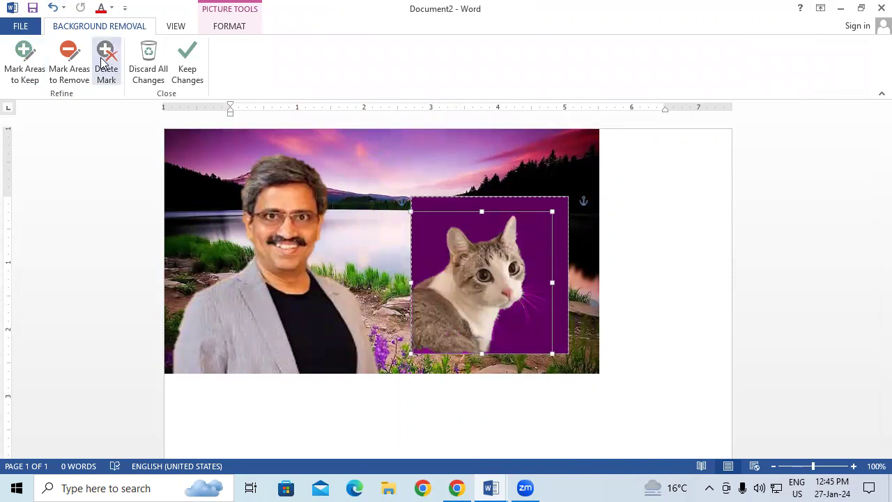
pyautogui.click(24, 60)
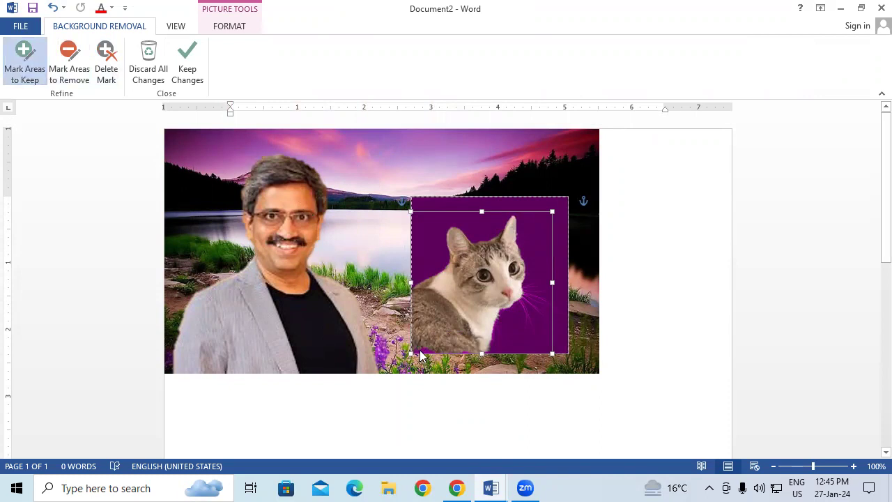
pyautogui.click(423, 350)
pyautogui.click(192, 70)
pyautogui.moveTo(488, 295)
pyautogui.mouseDown()
pyautogui.moveTo(460, 303)
pyautogui.moveTo(468, 300)
pyautogui.mouseUp()
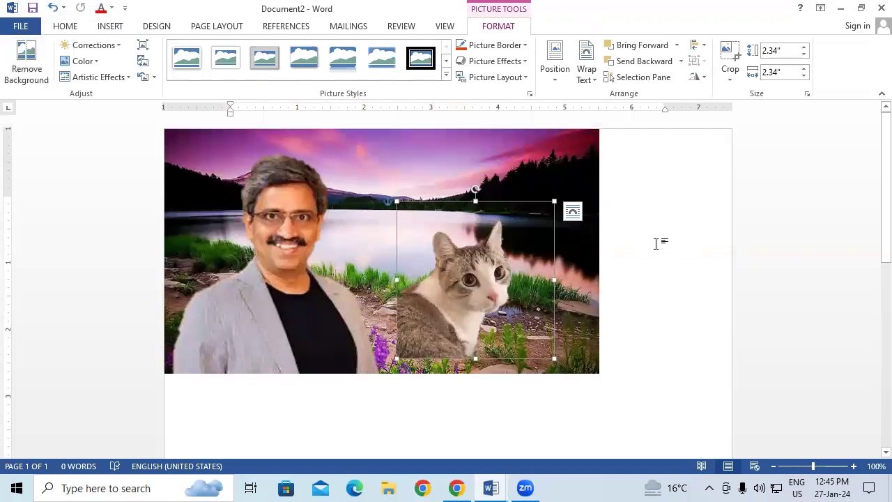
# Step: Move the man photo to the right, beside the cat
pyautogui.moveTo(367, 270)
pyautogui.mouseDown()
pyautogui.moveTo(449, 315)
pyautogui.moveTo(218, 331)
pyautogui.mouseUp()
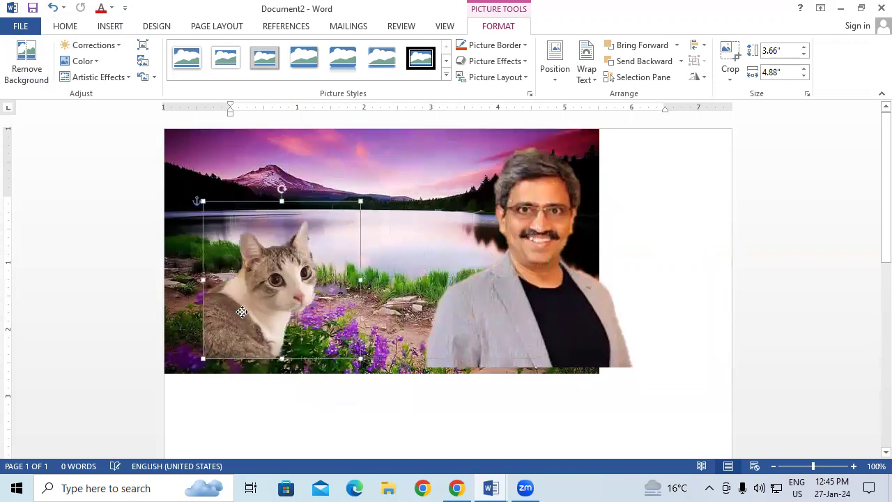
pyautogui.click(551, 303)
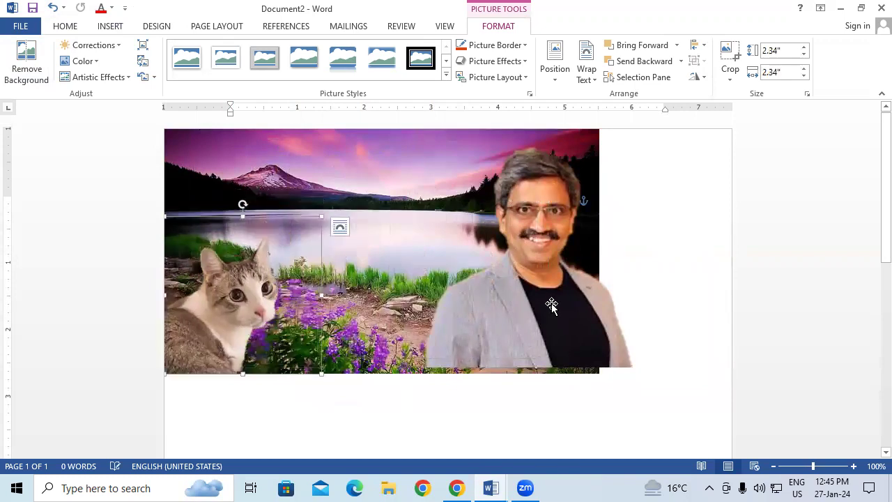
pyautogui.moveTo(551, 302); pyautogui.dragTo(466, 292)
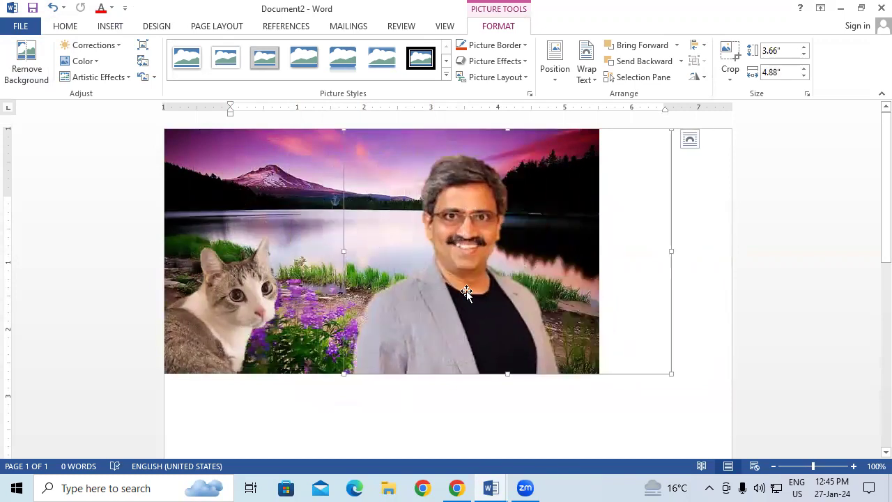
# Step: Flip the man photo horizontally and fit it inside the landscape's right edge
pyautogui.click(697, 77)
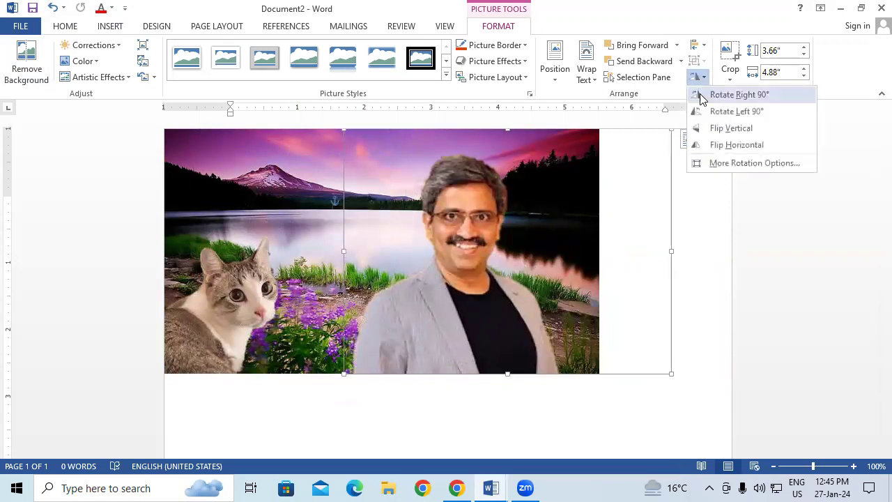
pyautogui.click(730, 144)
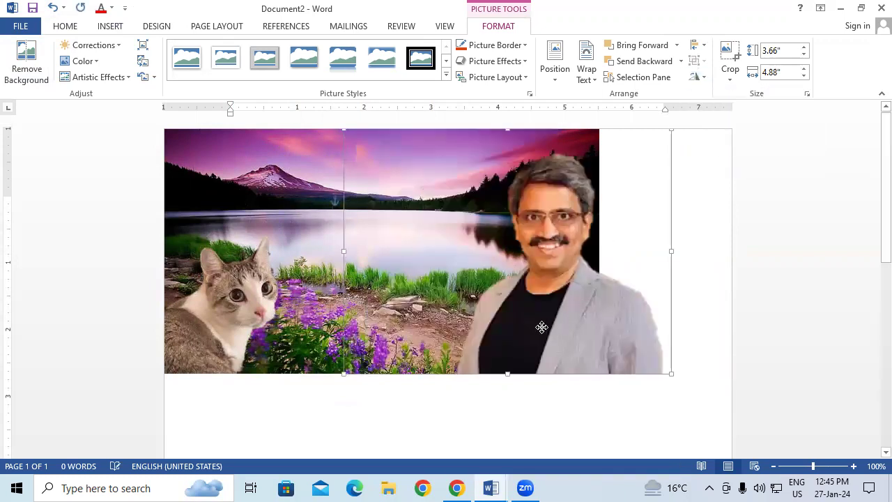
pyautogui.moveTo(542, 327); pyautogui.dragTo(493, 328)
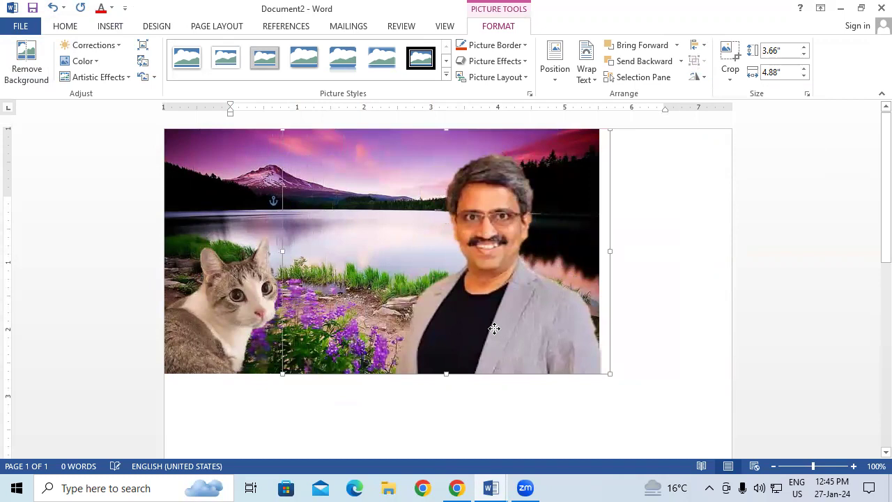
pyautogui.click(691, 359)
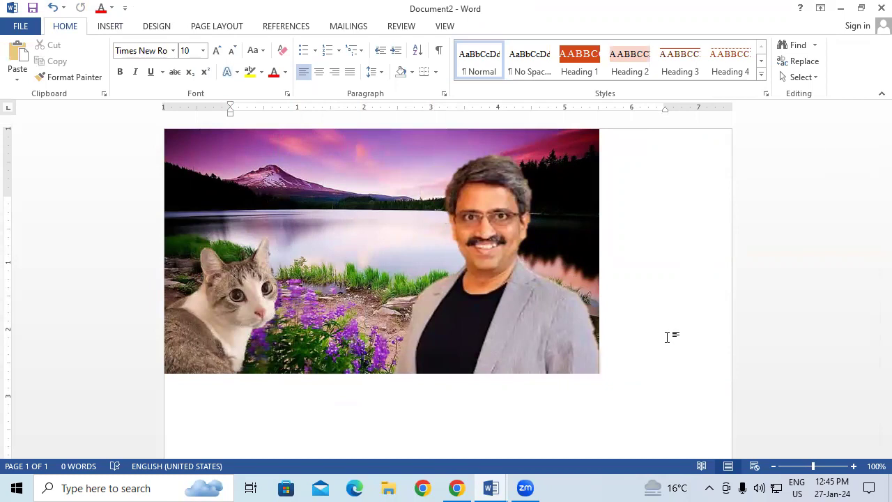
pyautogui.click(518, 303)
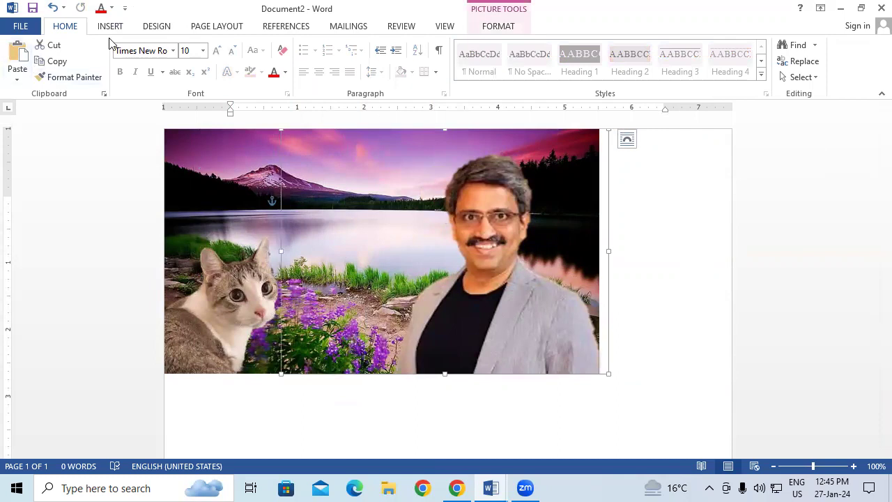
pyautogui.click(496, 26)
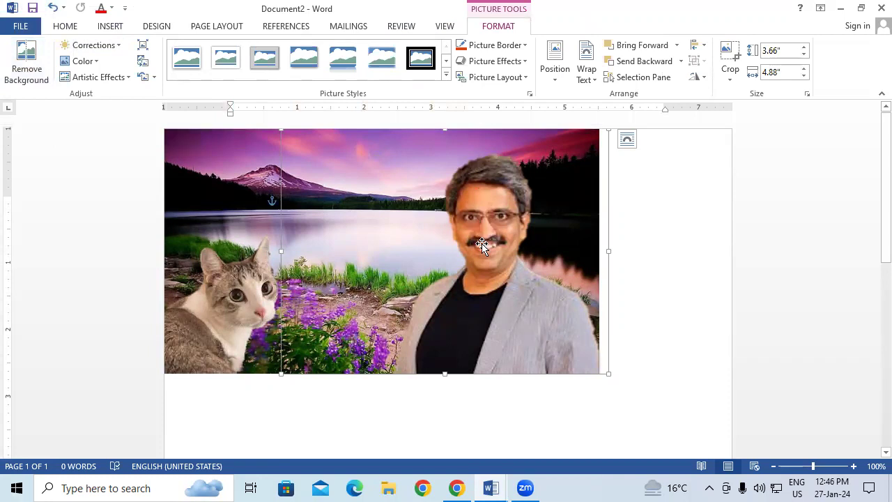
# Step: Apply the Brightness +20%, Contrast 0% (Normal) correction to the man photo
pyautogui.click(92, 44)
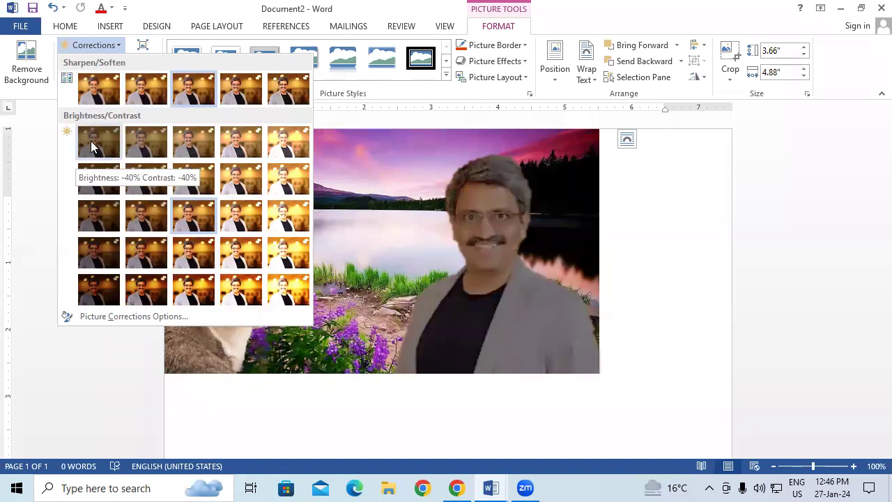
pyautogui.press('Escape')
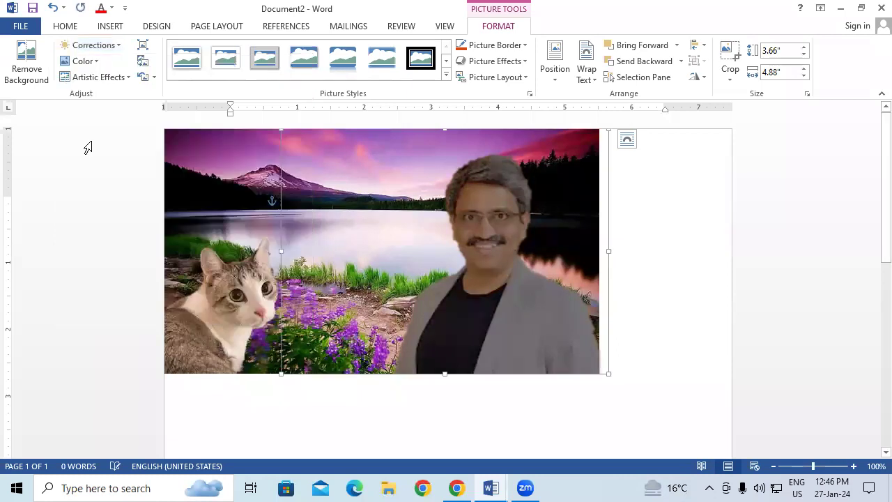
pyautogui.click(630, 263)
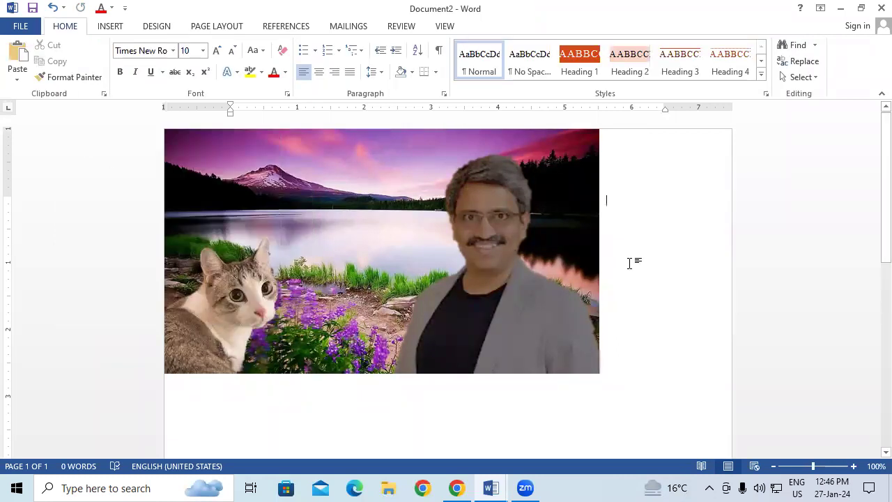
pyautogui.click(514, 323)
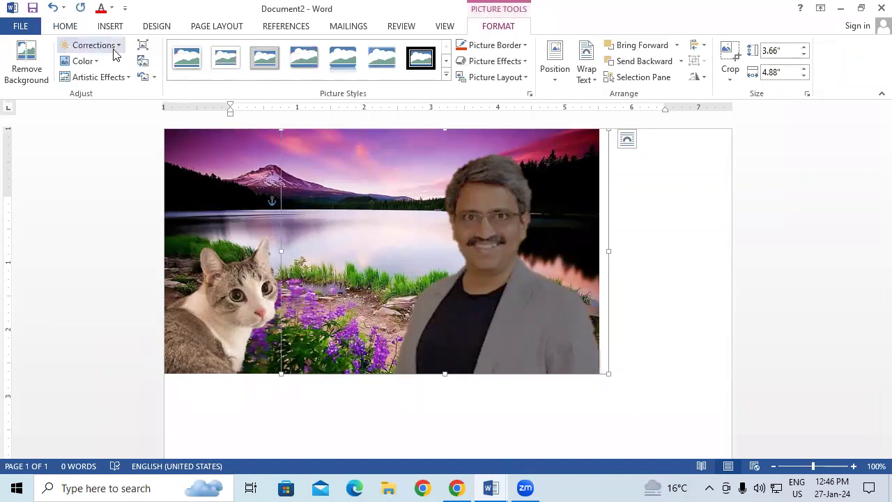
pyautogui.click(113, 47)
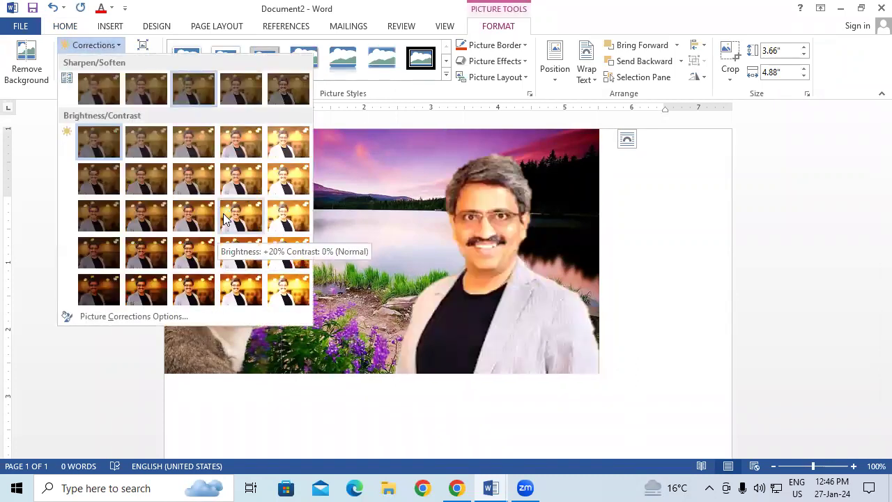
pyautogui.click(235, 215)
pyautogui.click(651, 276)
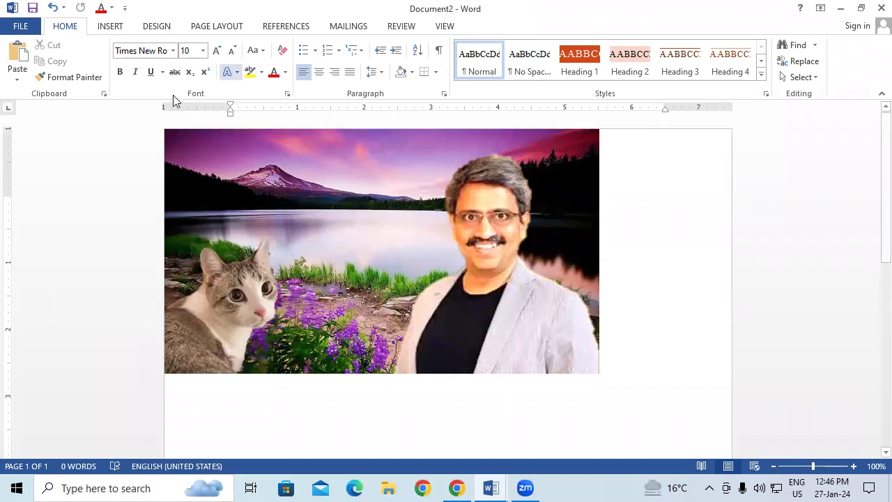
pyautogui.click(230, 265)
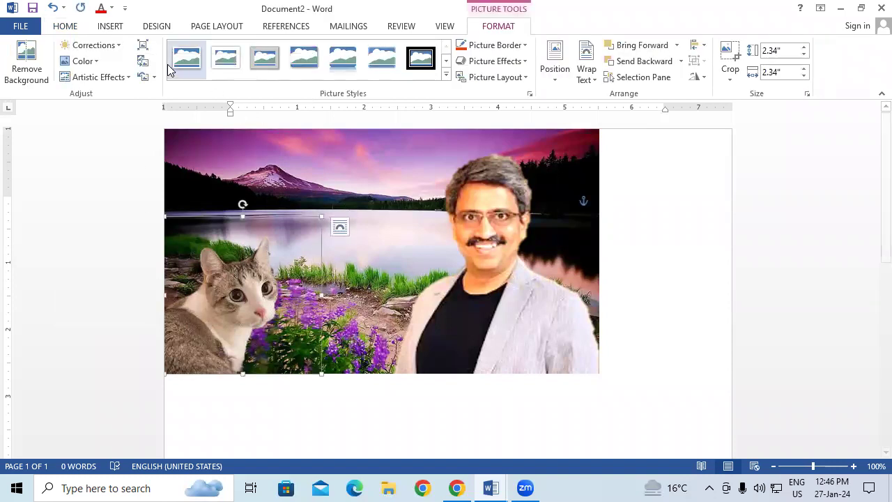
# Step: Recolour the cat picture with a red tint from the Color presets
pyautogui.click(79, 66)
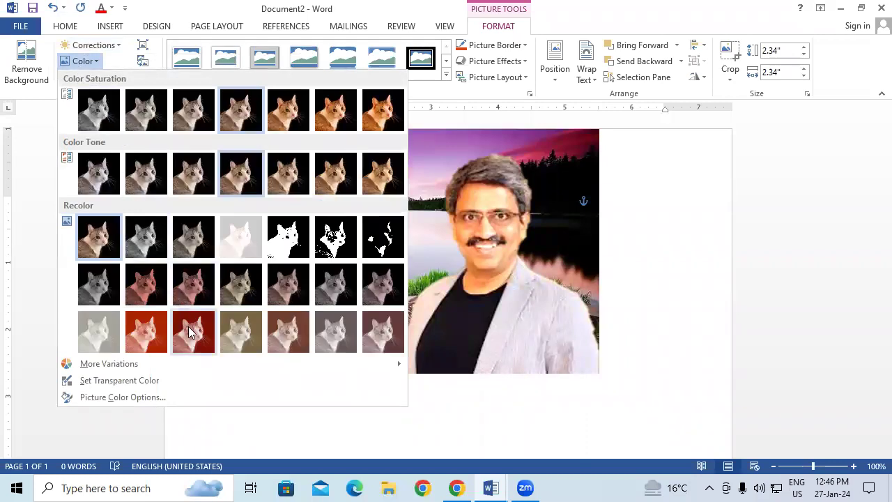
pyautogui.press('Escape')
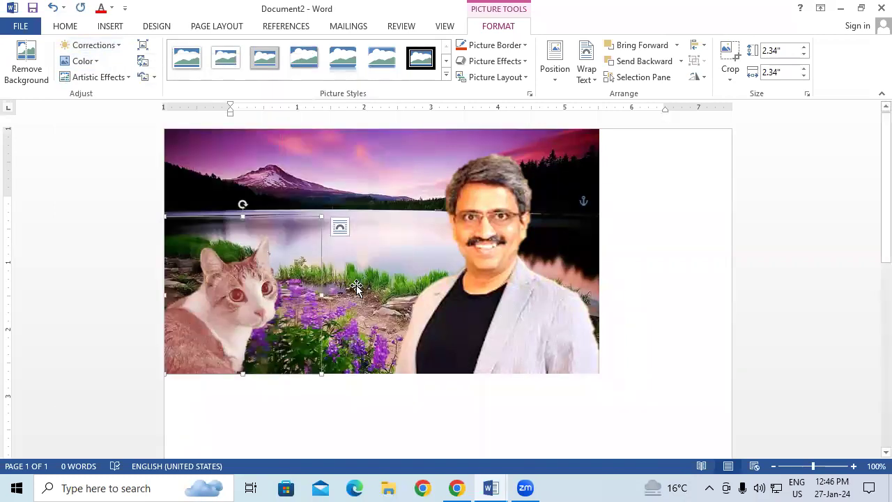
pyautogui.click(356, 286)
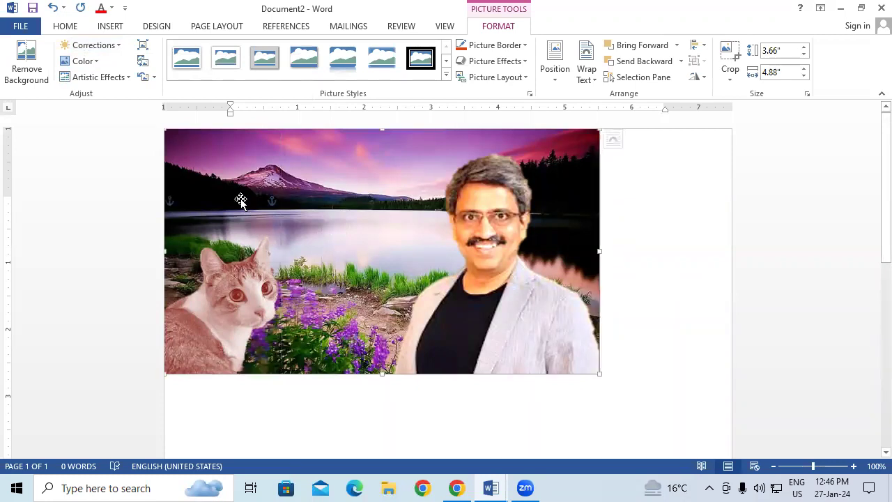
pyautogui.click(210, 332)
pyautogui.click(80, 61)
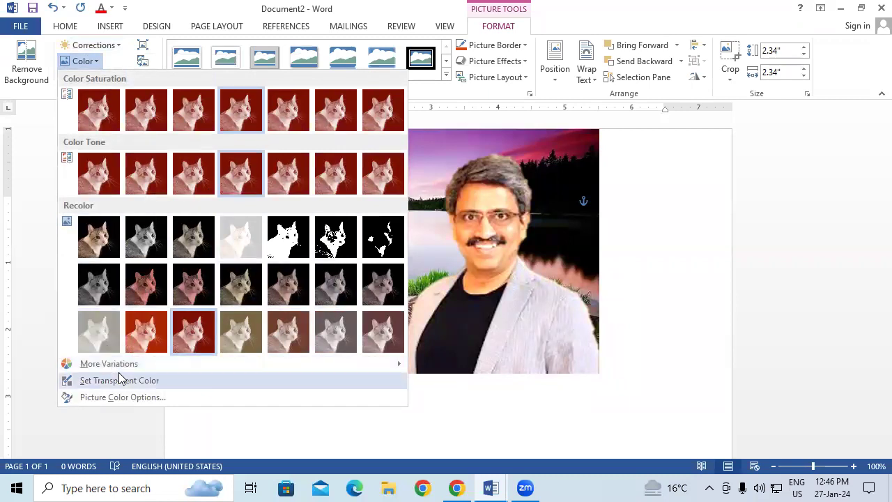
pyautogui.moveTo(113, 366)
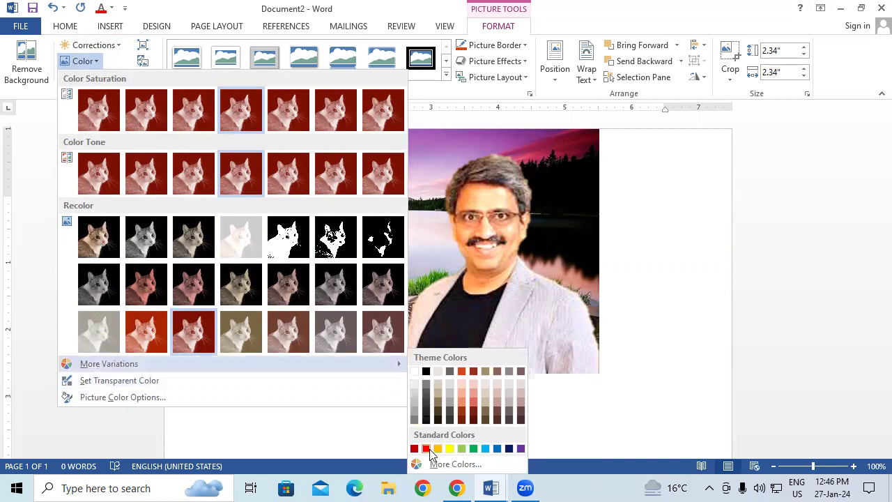
pyautogui.click(426, 448)
pyautogui.click(327, 434)
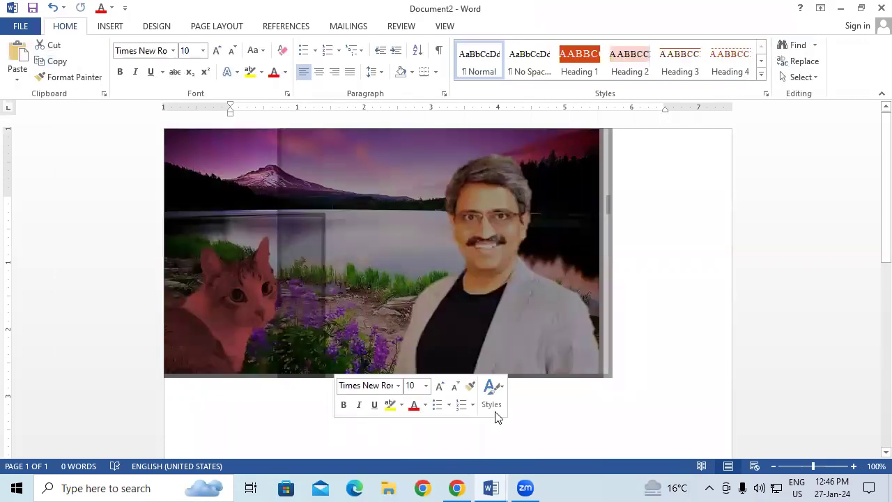
pyautogui.click(704, 251)
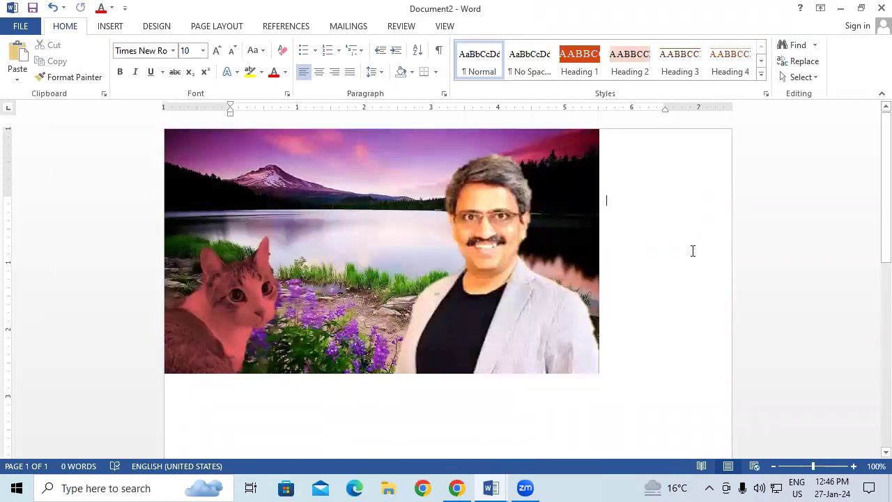
# Step: Replace the cat's red tint with a green recolour
pyautogui.click(234, 318)
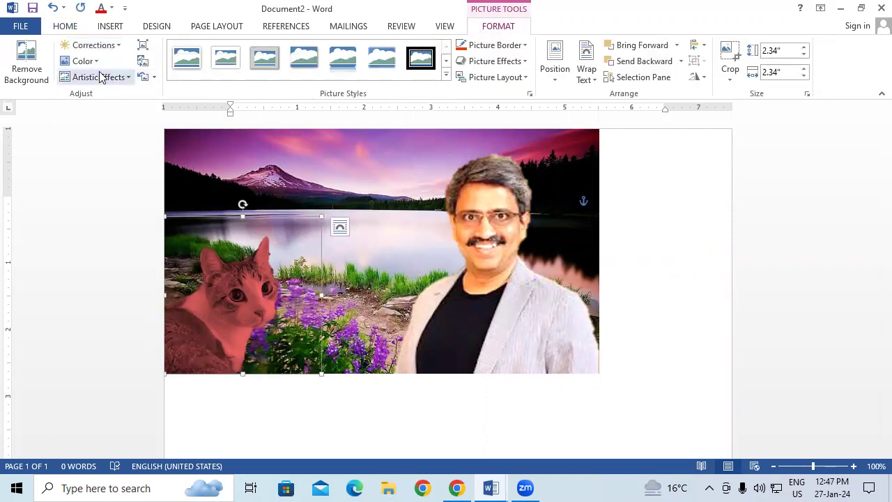
pyautogui.click(81, 60)
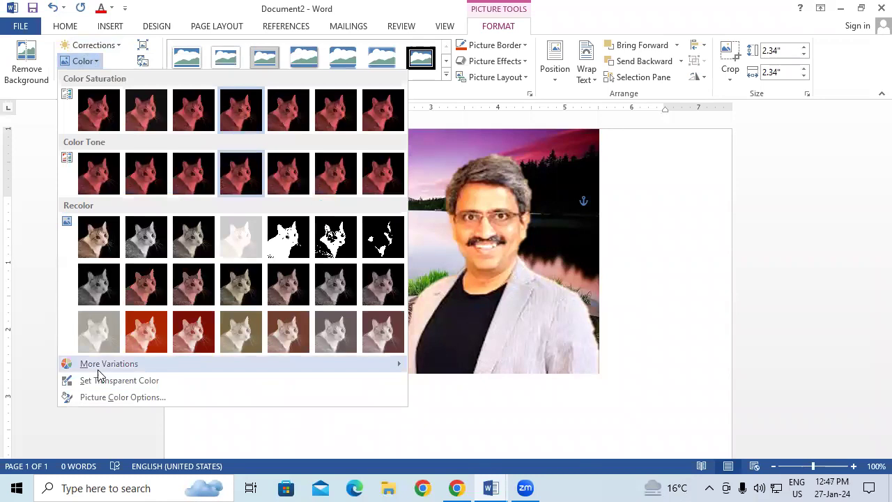
pyautogui.moveTo(186, 365)
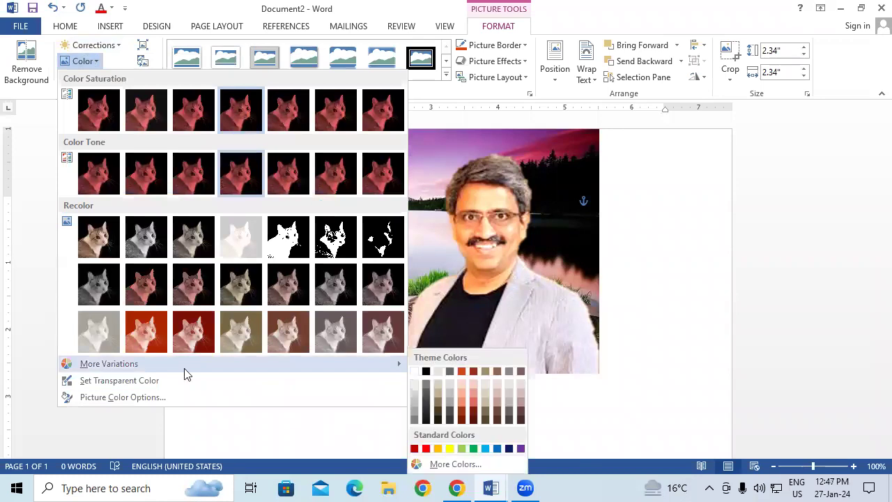
pyautogui.click(474, 449)
pyautogui.doubleClick(362, 424)
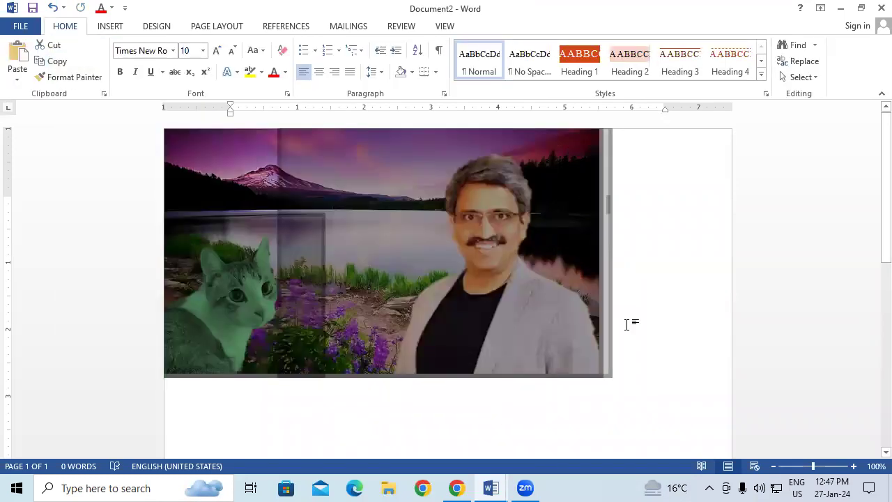
pyautogui.click(627, 322)
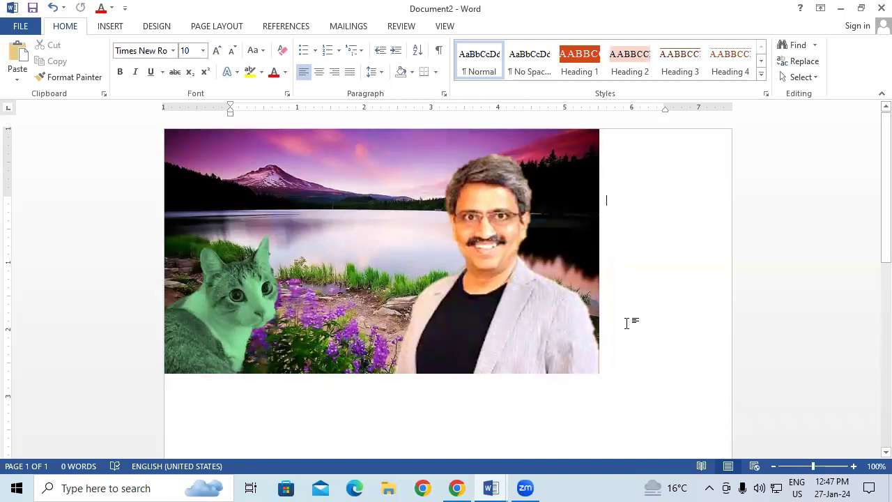
pyautogui.click(263, 282)
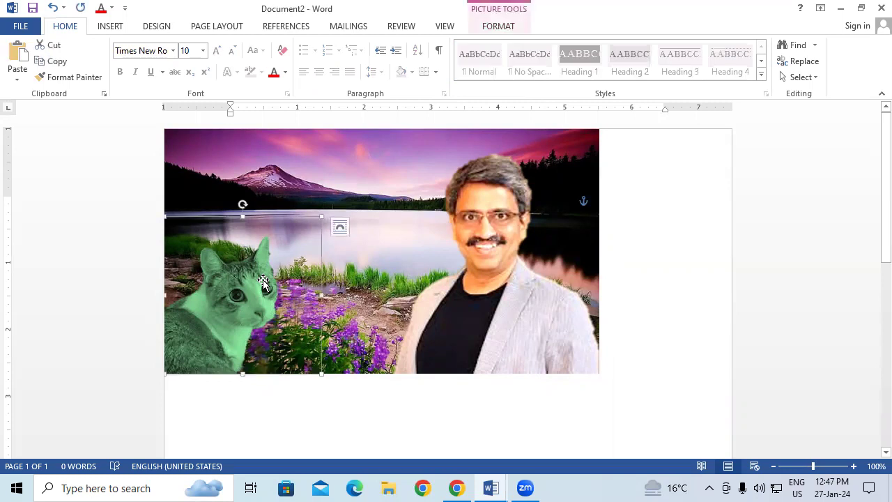
pyautogui.click(499, 27)
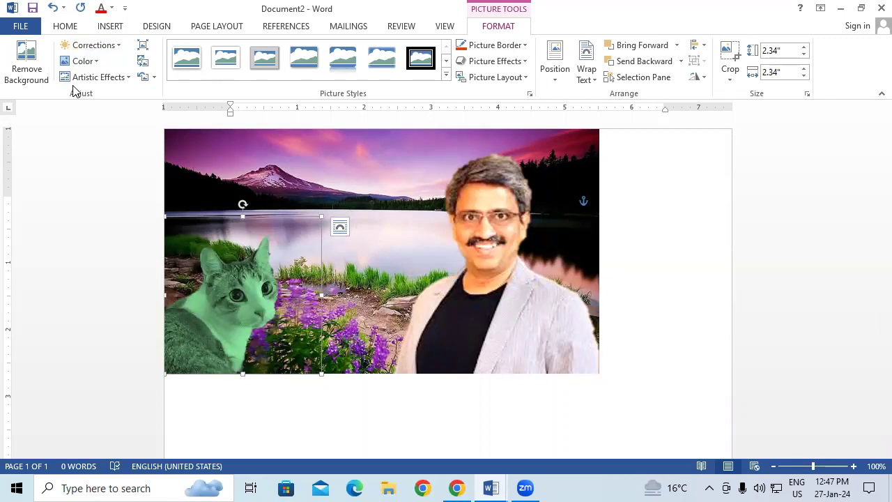
# Step: Apply an artistic effect to the cat picture and drag it below the landscape
pyautogui.click(97, 77)
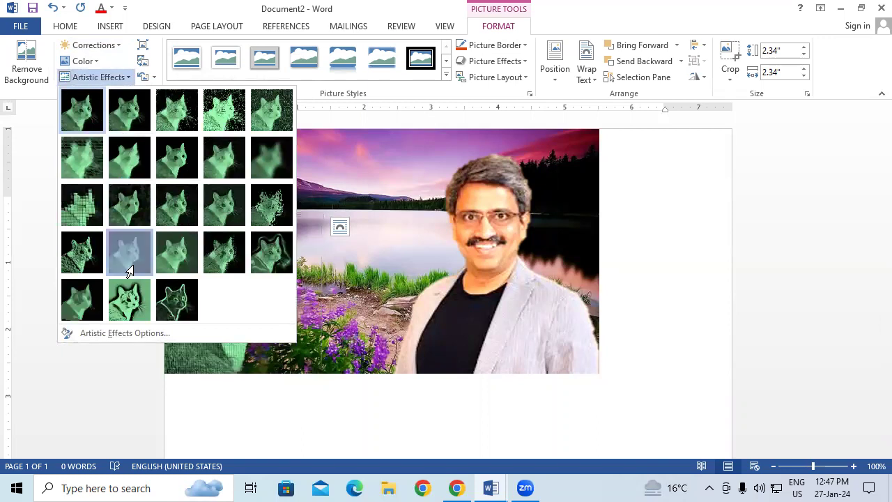
pyautogui.click(129, 253)
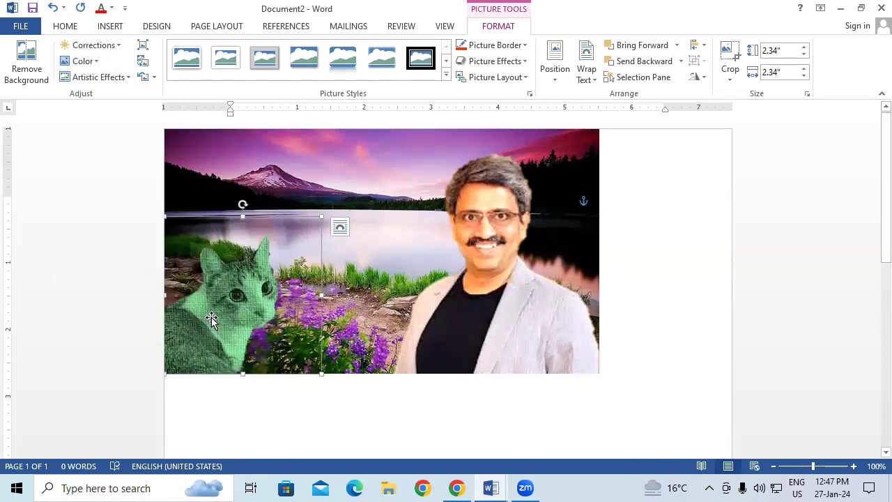
pyautogui.moveTo(211, 322)
pyautogui.mouseDown()
pyautogui.moveTo(243, 400)
pyautogui.moveTo(282, 356)
pyautogui.moveTo(313, 360)
pyautogui.mouseUp()
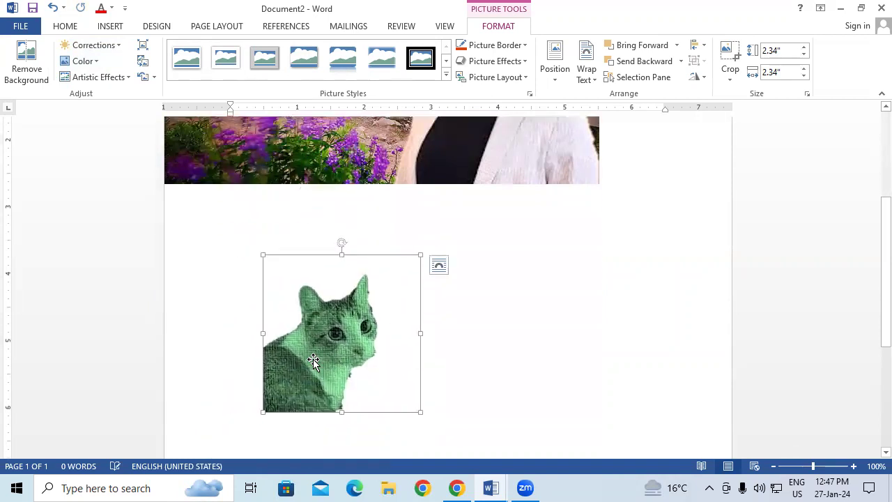
# Step: Leave Change Picture unchanged and reset the cat to its original photo on black
pyautogui.click(144, 63)
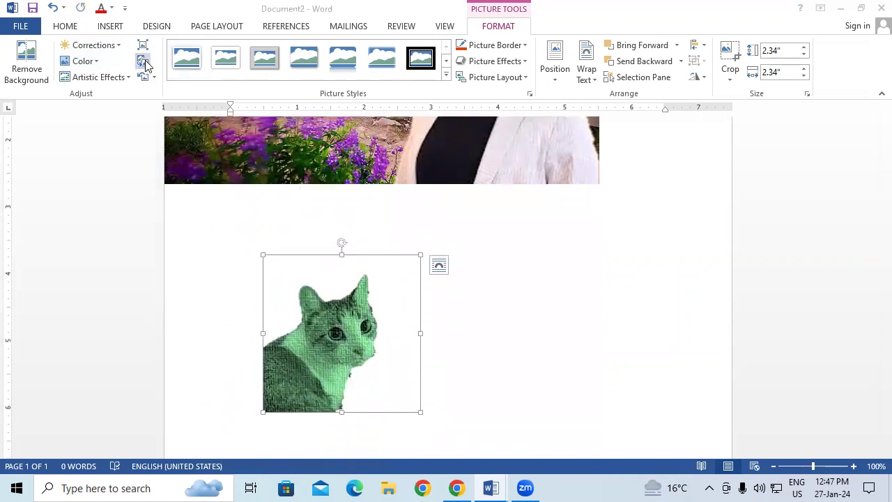
pyautogui.click(708, 111)
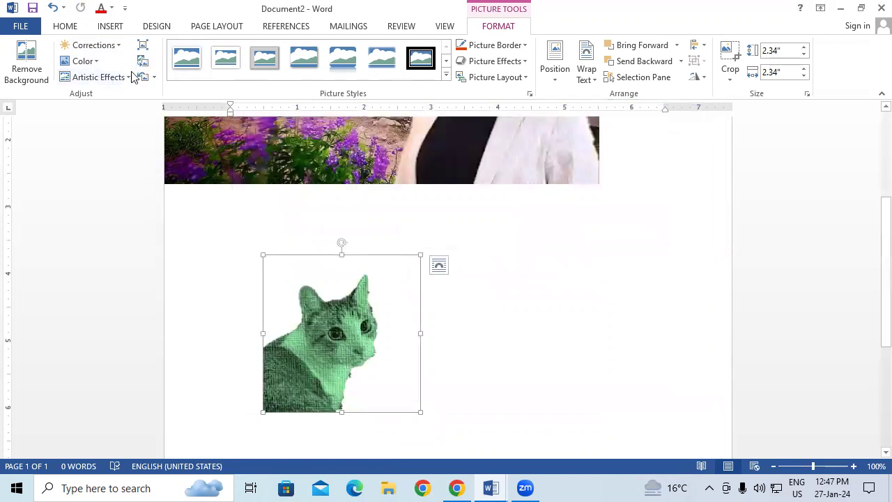
pyautogui.click(144, 77)
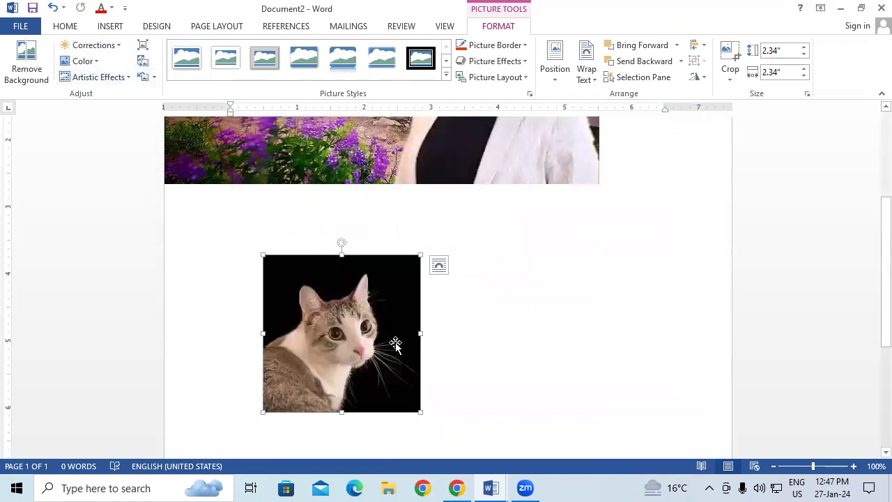
# Step: Remove the cat's black background, widening the kept area to include more cat
pyautogui.click(23, 61)
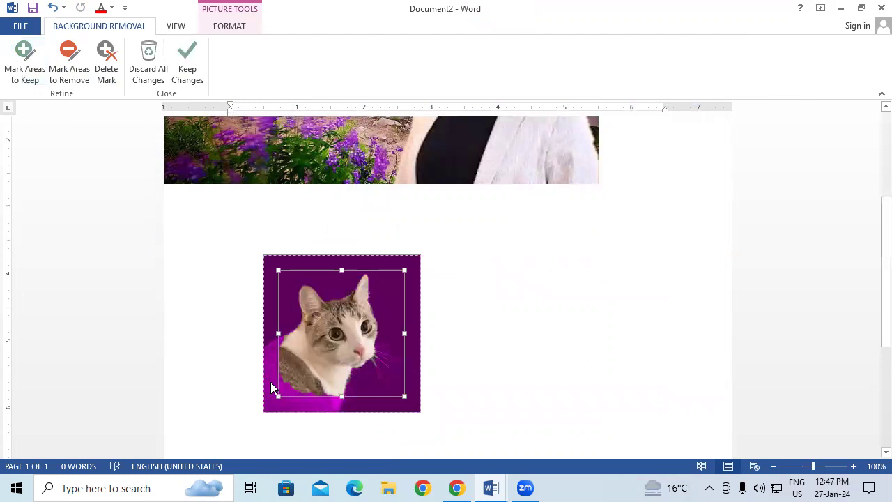
pyautogui.moveTo(279, 395); pyautogui.dragTo(264, 412)
pyautogui.click(187, 67)
pyautogui.moveTo(324, 335)
pyautogui.mouseDown()
pyautogui.moveTo(308, 335)
pyautogui.moveTo(318, 332)
pyautogui.mouseUp()
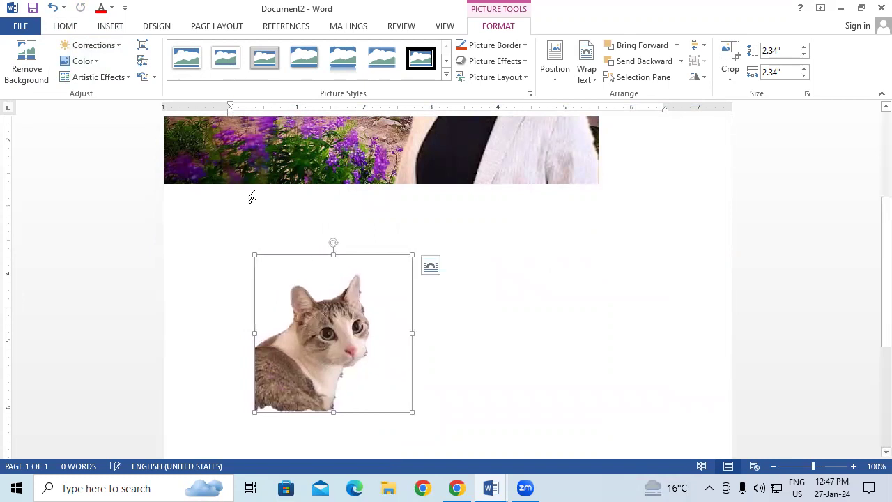
# Step: Apply the Glow Edges effect and place the cat at the landscape's lower left
pyautogui.click(93, 79)
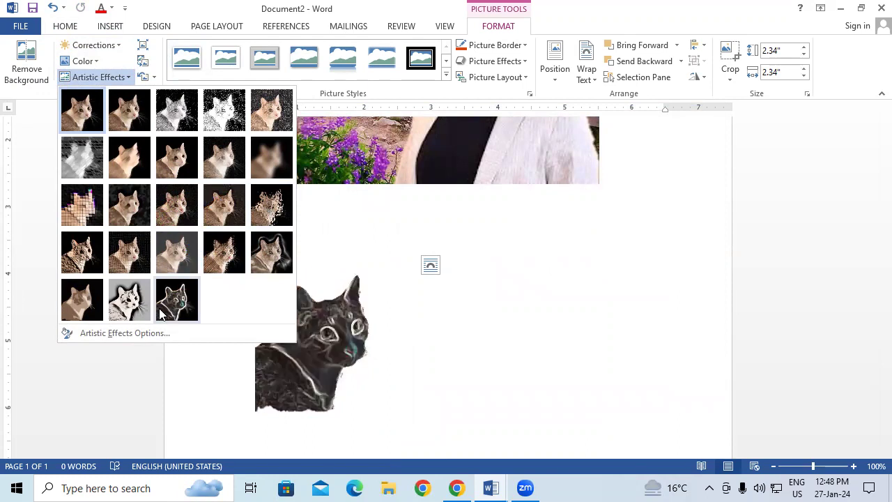
pyautogui.click(177, 300)
pyautogui.click(468, 288)
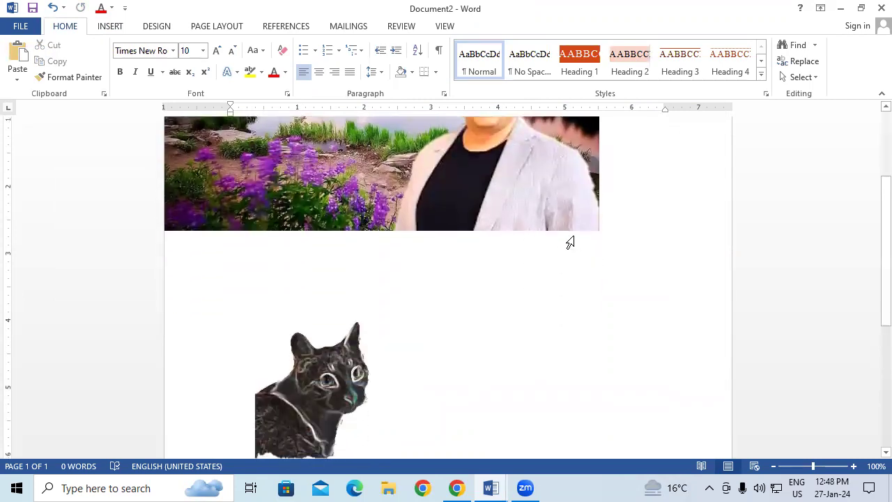
pyautogui.moveTo(333, 314)
pyautogui.mouseDown()
pyautogui.moveTo(219, 222)
pyautogui.moveTo(242, 304)
pyautogui.mouseUp()
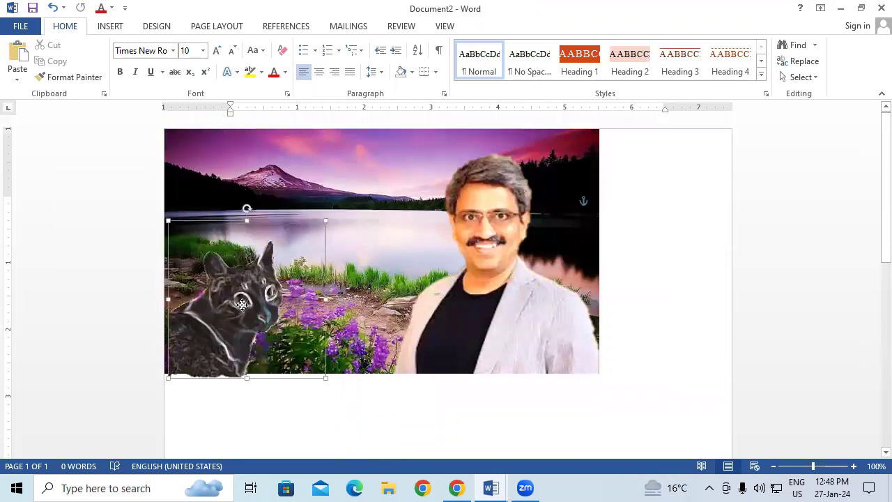
pyautogui.click(369, 428)
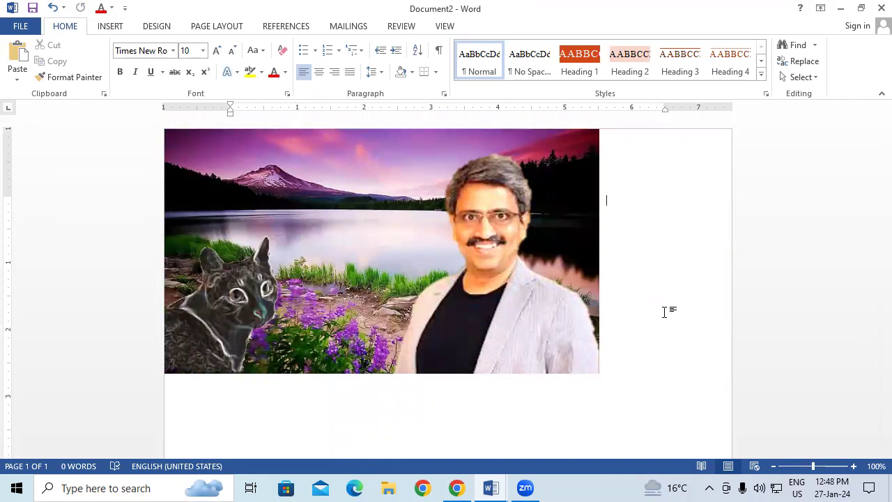
pyautogui.click(257, 307)
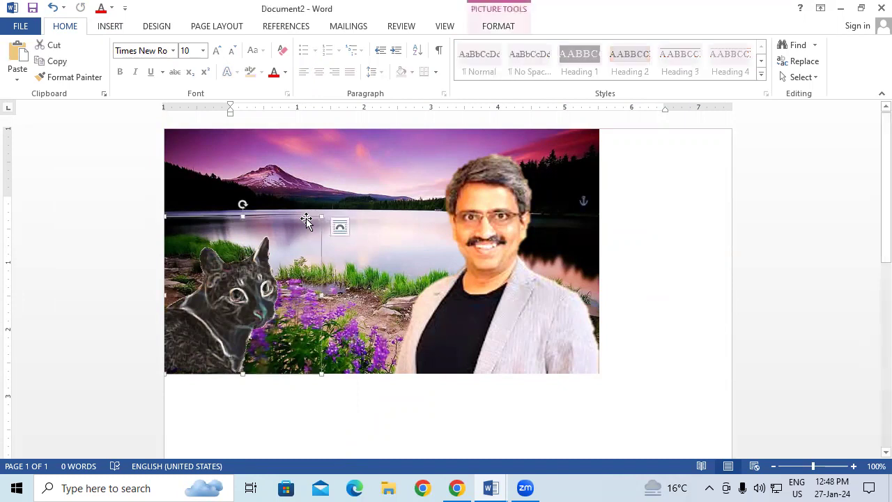
pyautogui.click(494, 28)
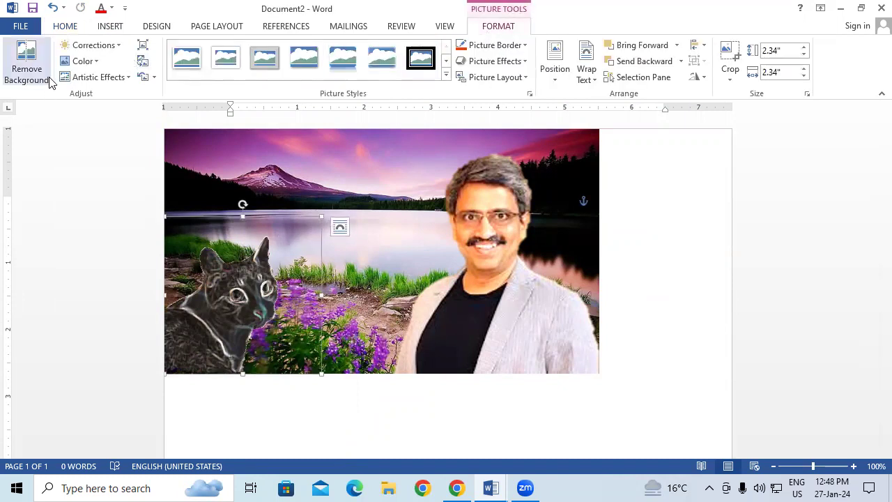
# Step: Compress the cat picture, nudge it slightly left, and bring up the Insert Pictures choices for replacing it
pyautogui.click(145, 46)
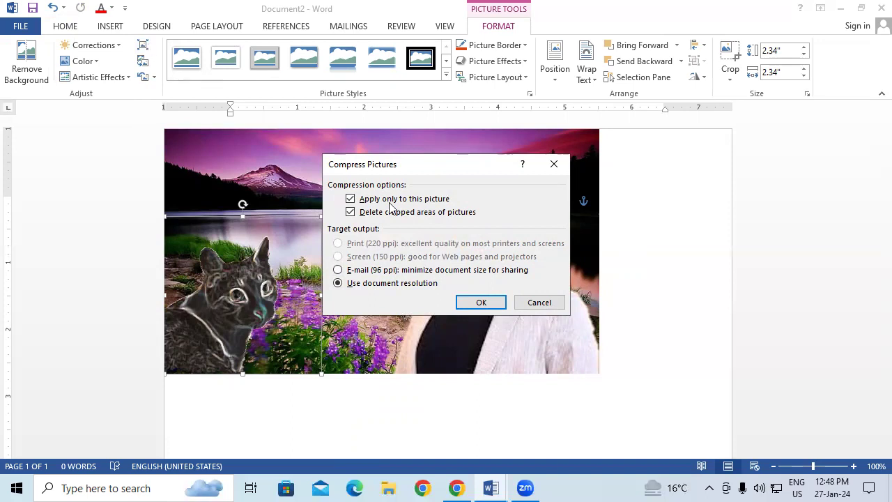
pyautogui.click(477, 303)
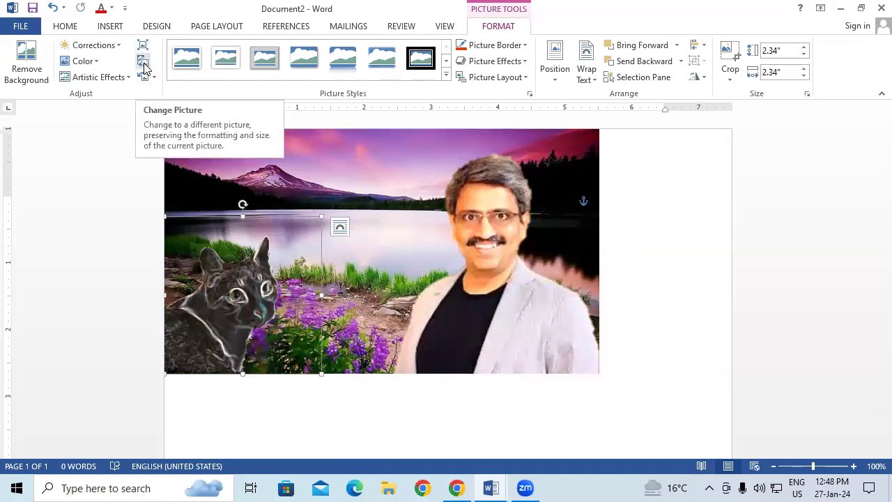
pyautogui.moveTo(216, 297); pyautogui.dragTo(217, 297)
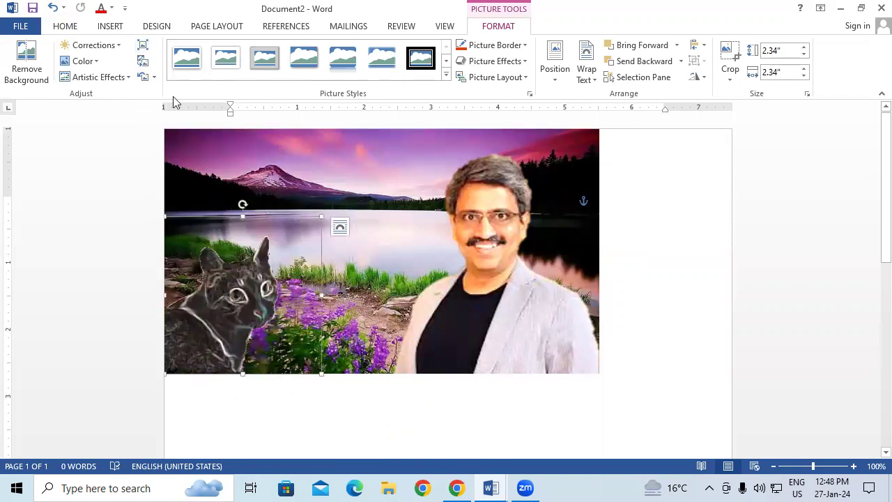
pyautogui.click(143, 61)
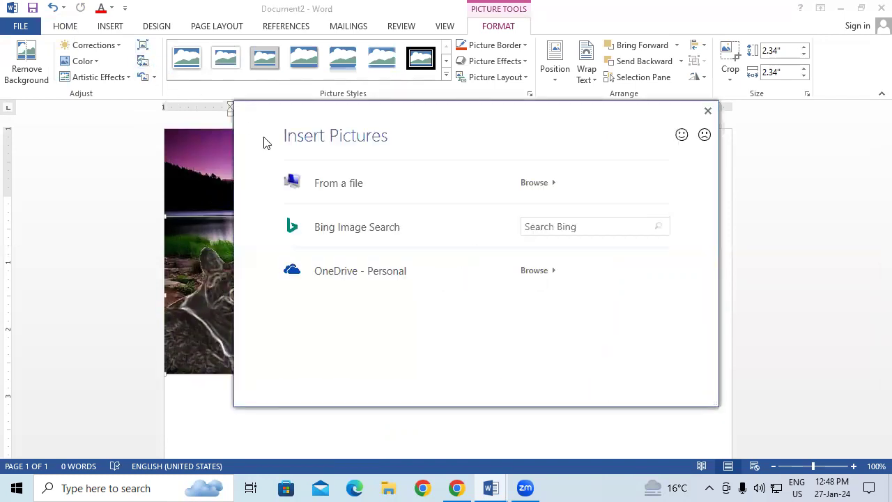
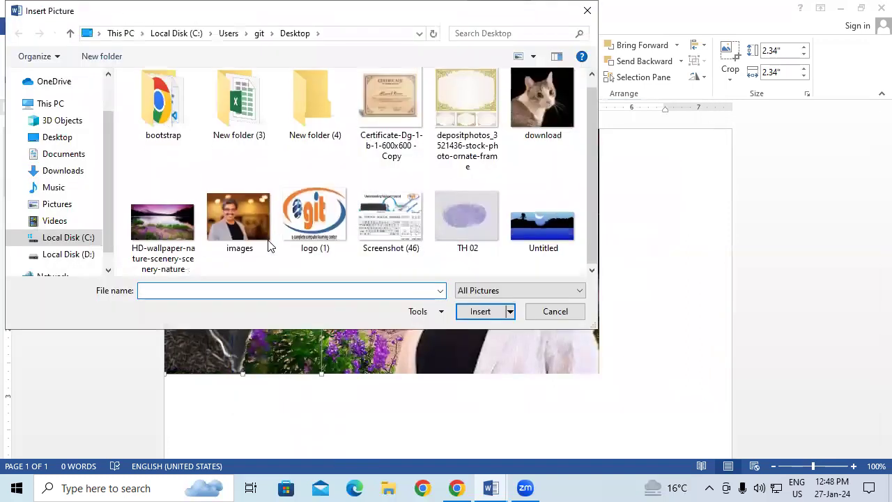
# Step: Insert the cat photo and remove its background, widening the kept area to cover the whole cat
pyautogui.doubleClick(528, 110)
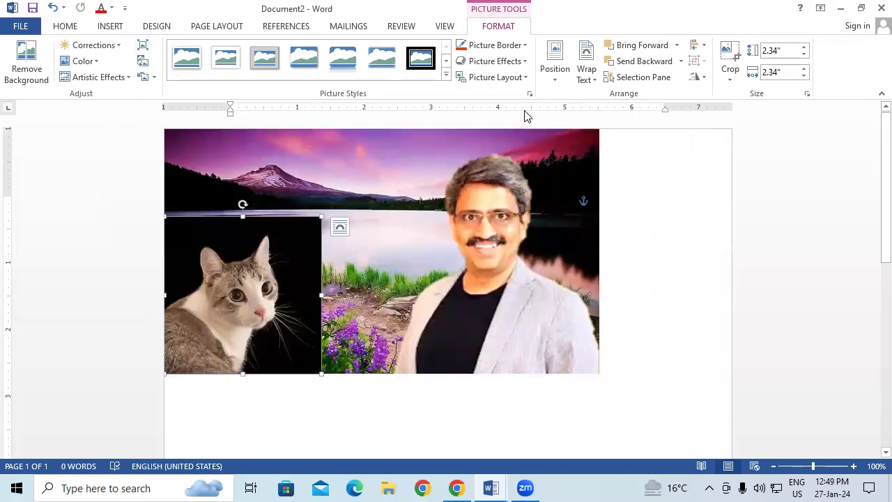
pyautogui.click(26, 63)
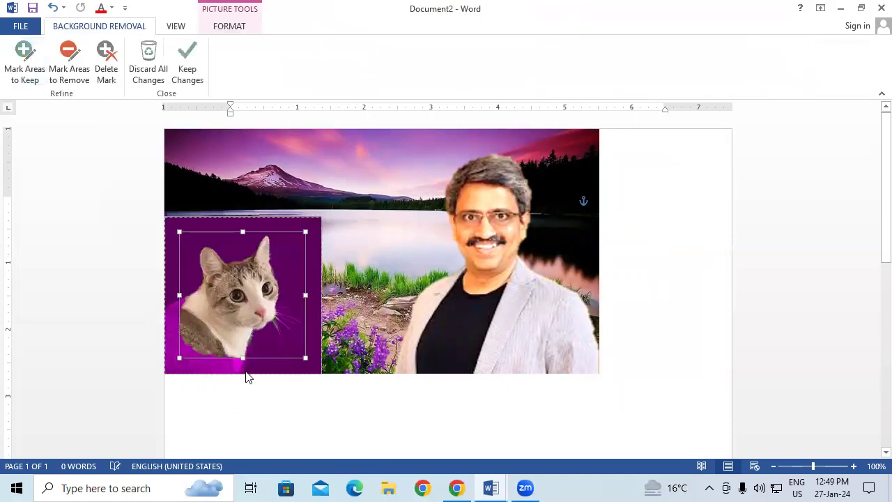
pyautogui.moveTo(179, 358); pyautogui.dragTo(163, 373)
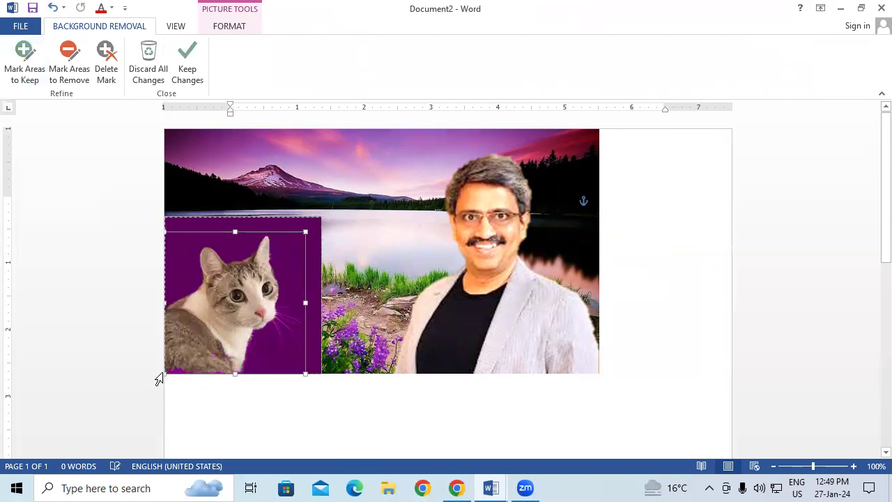
pyautogui.click(186, 66)
# Step: Try making one colour transparent and applying a much brighter correction preset to the cat photo
pyautogui.click(82, 61)
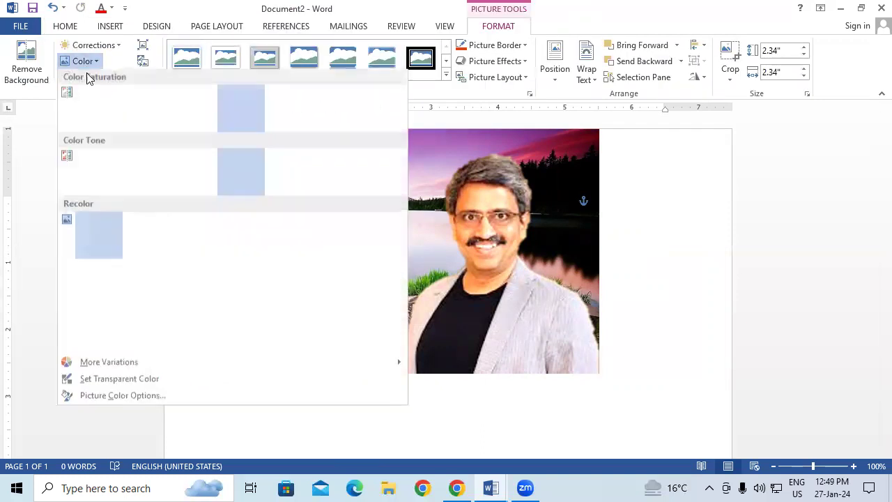
pyautogui.click(181, 380)
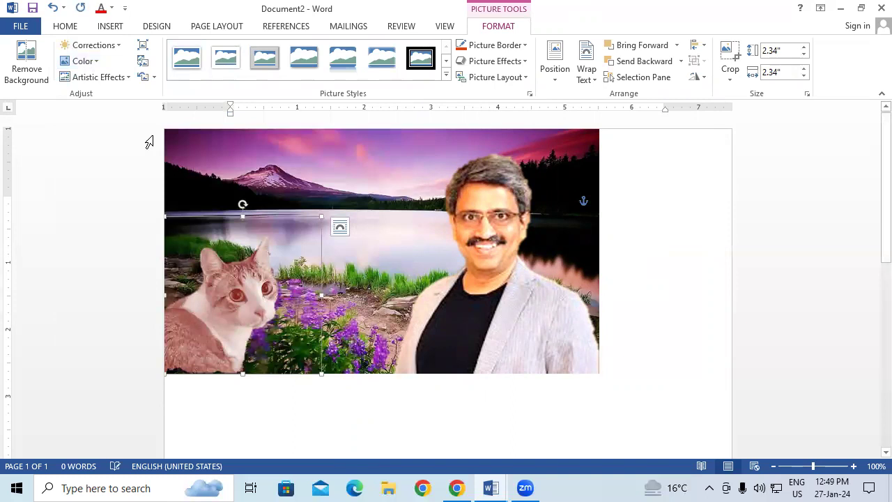
pyautogui.click(116, 45)
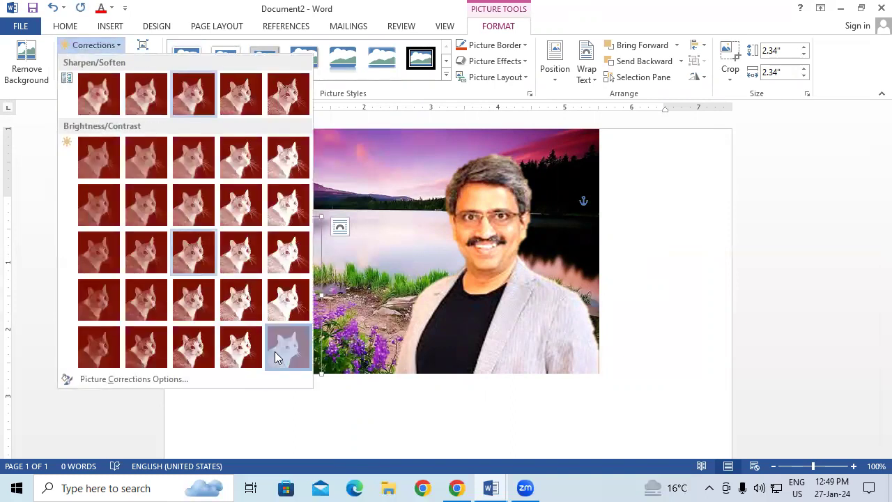
pyautogui.click(274, 352)
# Step: Reselect the cat photo and reset it to its original unedited look
pyautogui.click(343, 287)
pyautogui.click(262, 300)
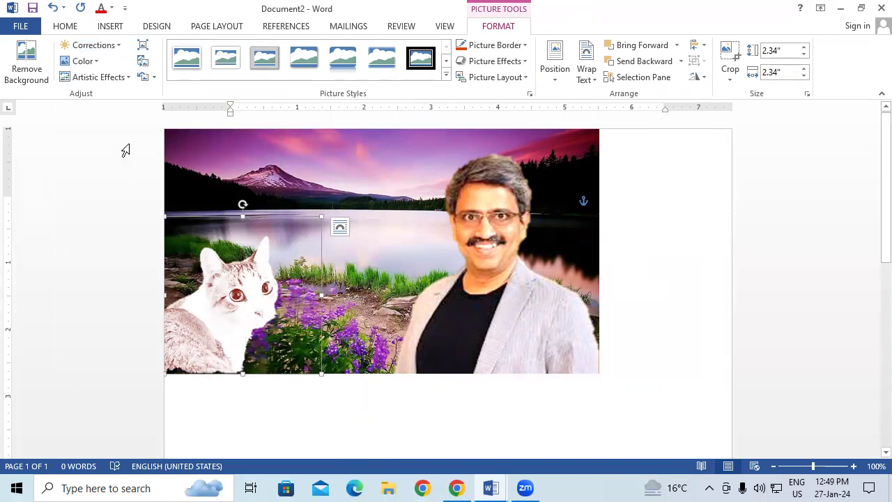
pyautogui.click(143, 77)
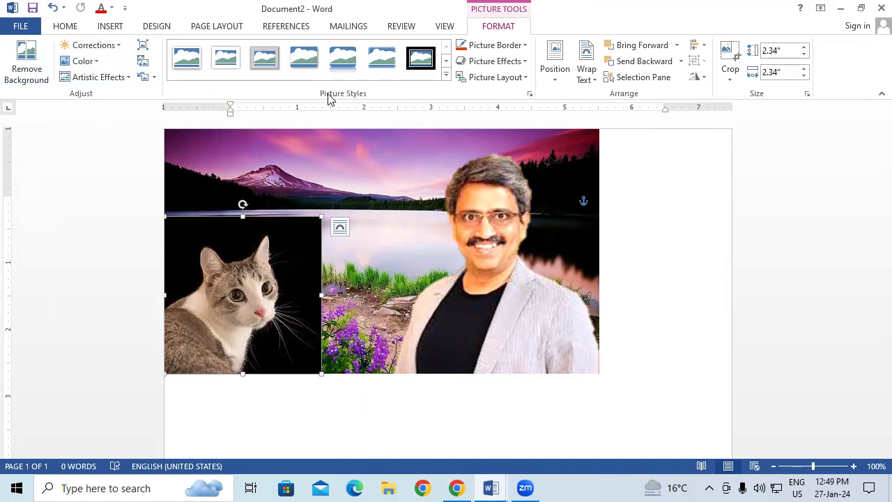
pyautogui.click(489, 220)
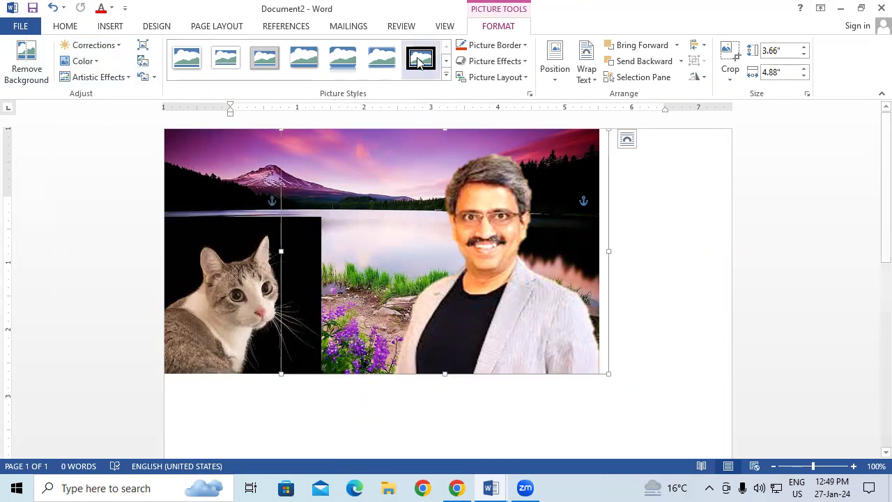
pyautogui.click(446, 73)
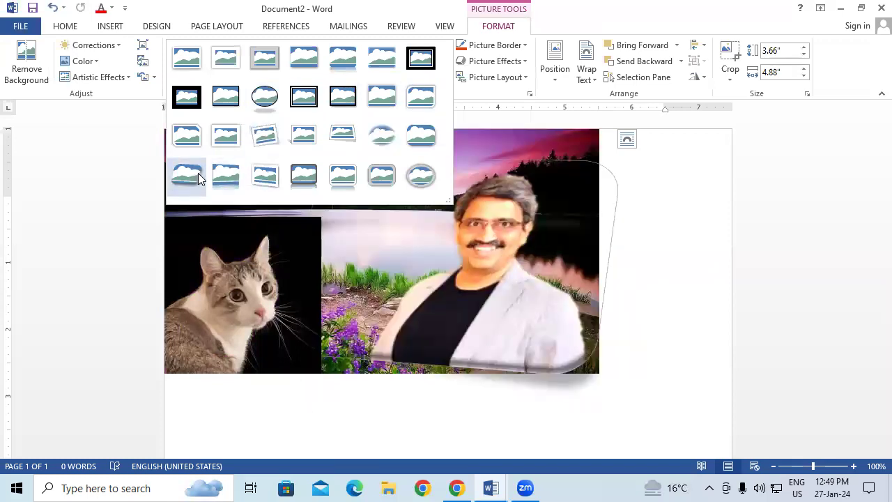
pyautogui.click(627, 224)
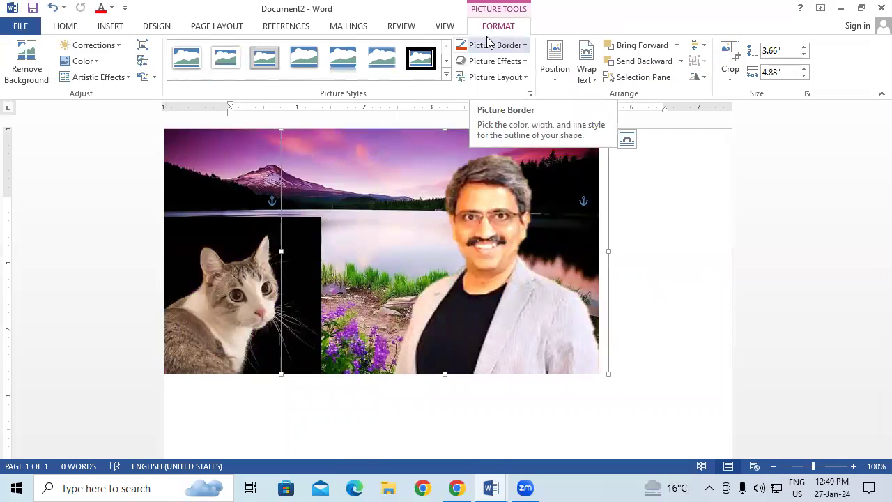
pyautogui.click(61, 28)
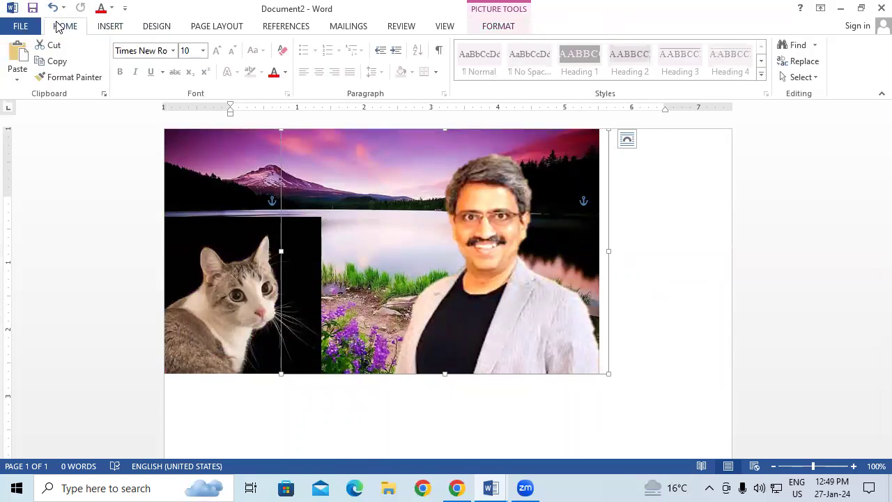
# Step: Open the table size grid, dismiss it without inserting, and scroll down to the picture
pyautogui.click(114, 28)
pyautogui.click(91, 69)
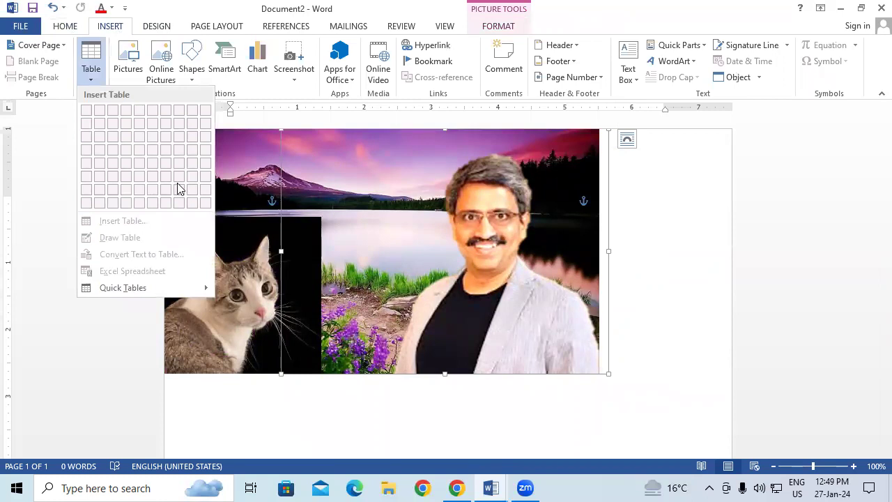
pyautogui.click(253, 428)
pyautogui.scroll(-2, 315, 378)
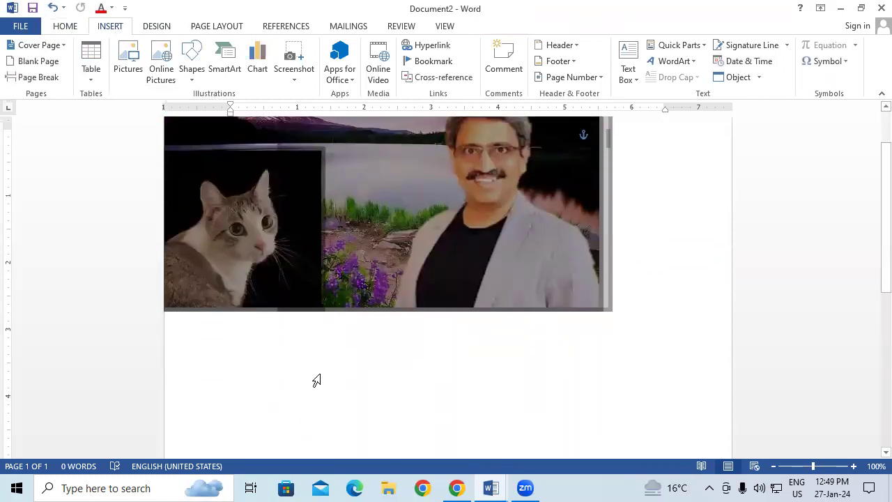
# Step: Add a blank line after the picture and insert a 6-column, 5-row table there
pyautogui.click(635, 346)
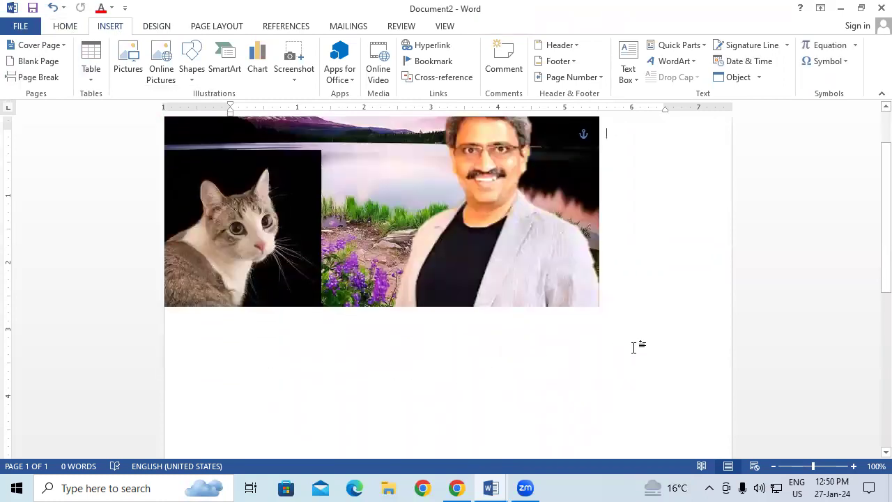
pyautogui.press('Return')
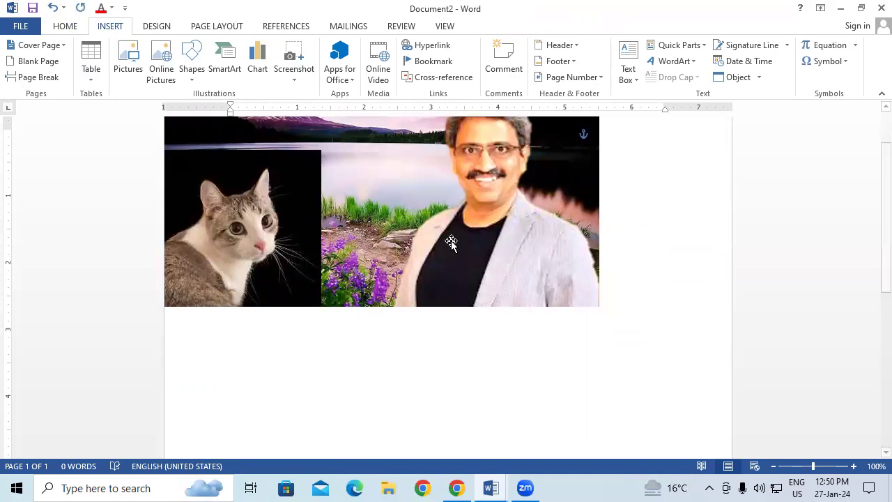
pyautogui.click(91, 68)
pyautogui.click(152, 168)
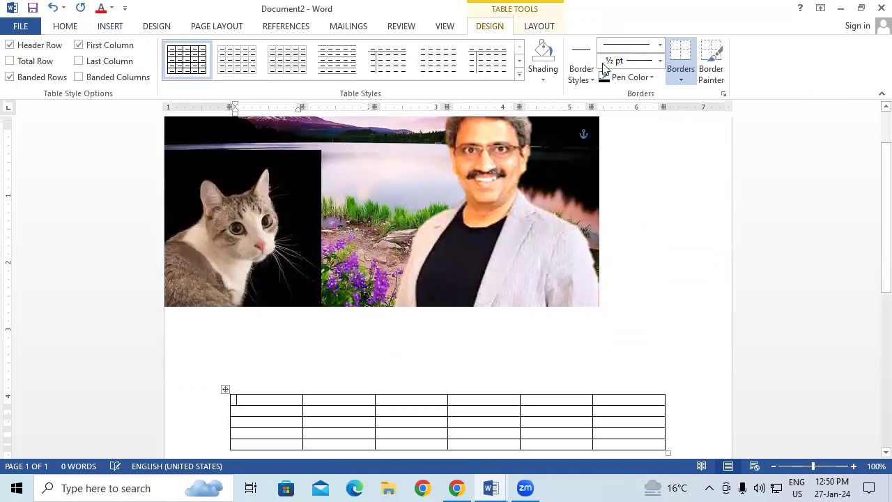
pyautogui.click(550, 28)
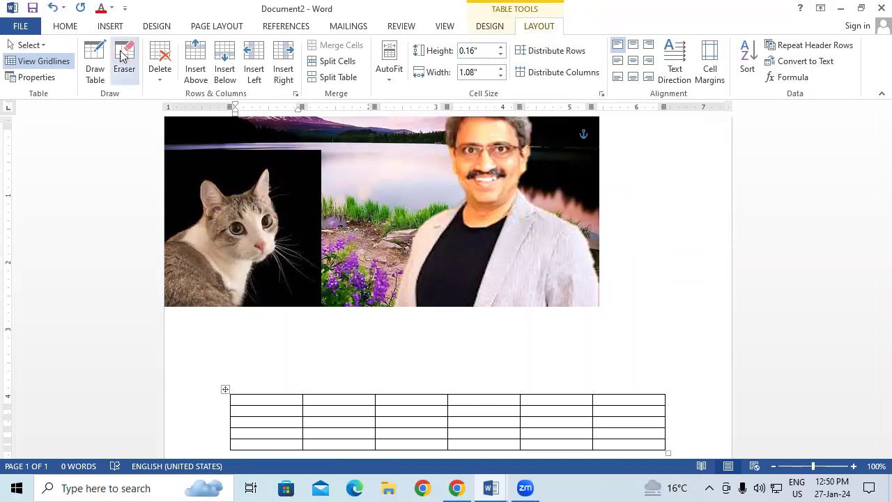
pyautogui.click(111, 26)
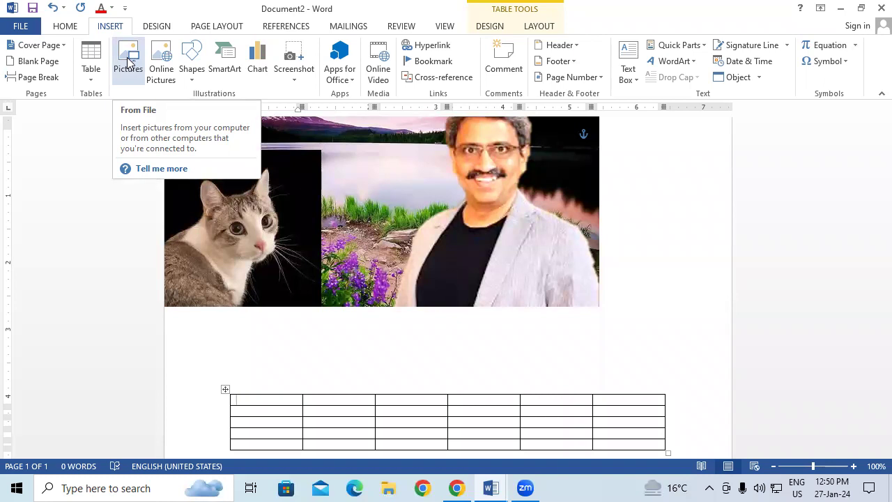
# Step: Select the cat picture, close the Help pane, and nudge the picture slightly left
pyautogui.click(230, 202)
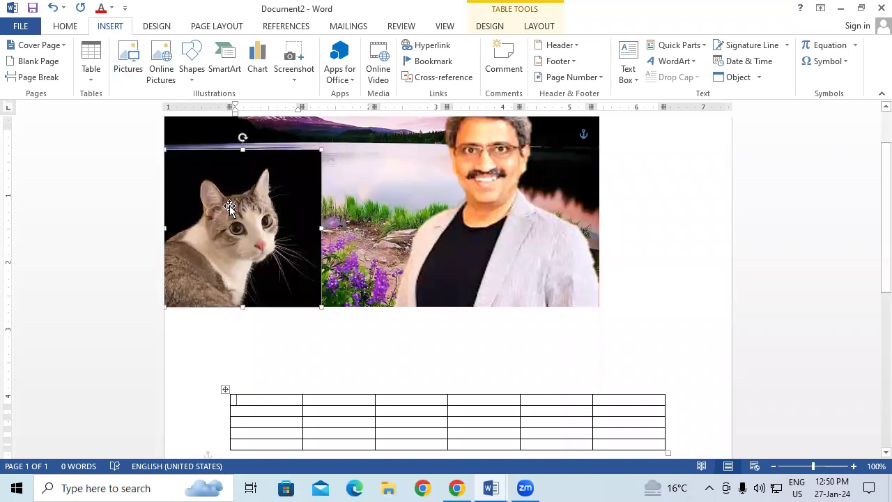
pyautogui.click(500, 26)
pyautogui.press('F1')
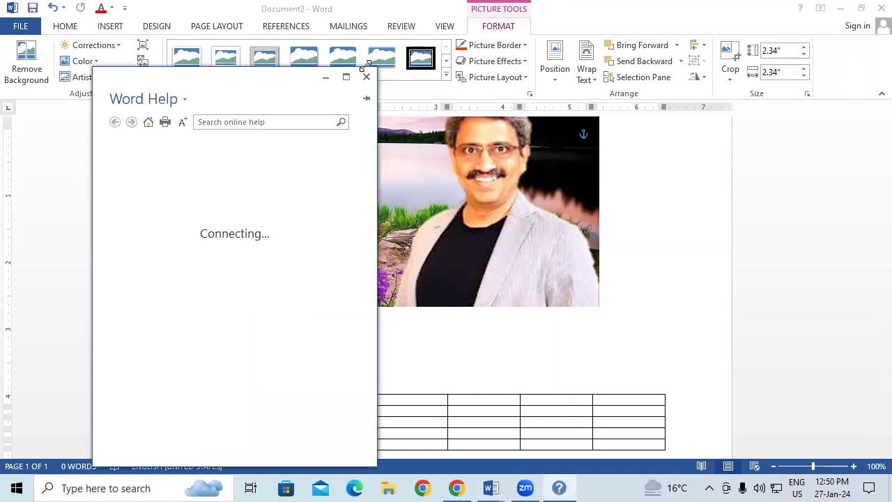
pyautogui.click(365, 77)
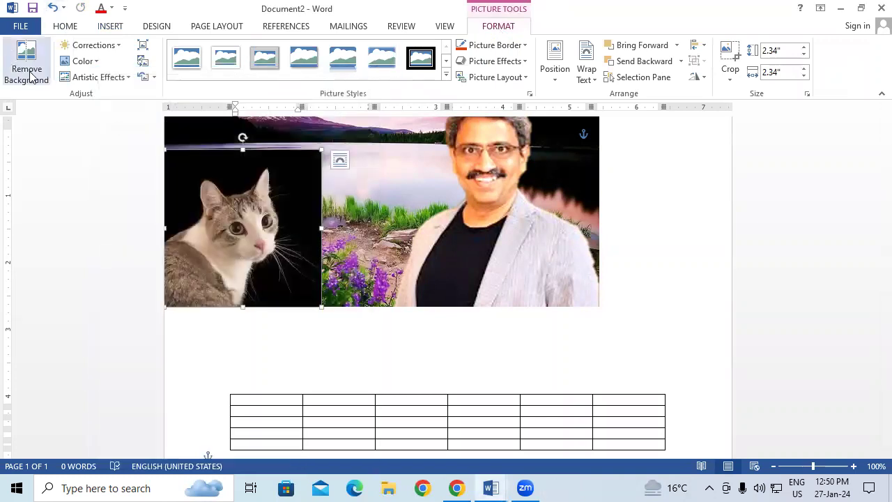
pyautogui.moveTo(277, 218)
pyautogui.mouseDown()
pyautogui.moveTo(315, 218)
pyautogui.moveTo(272, 219)
pyautogui.mouseUp()
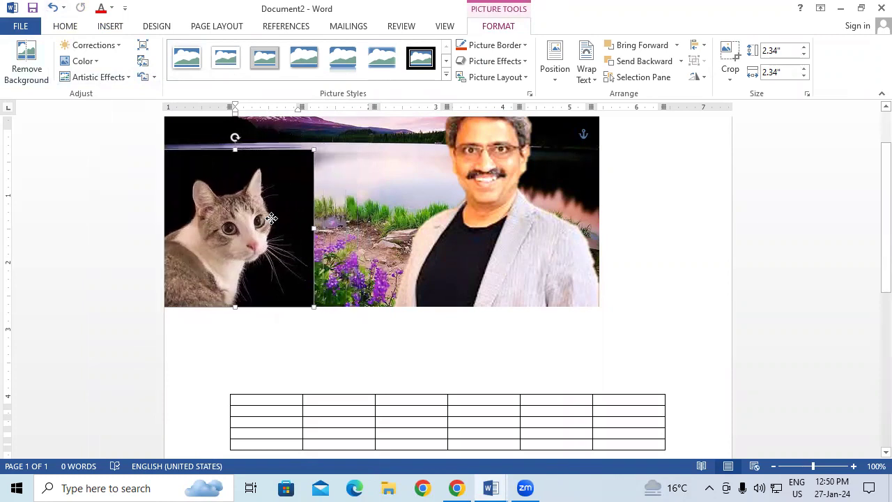